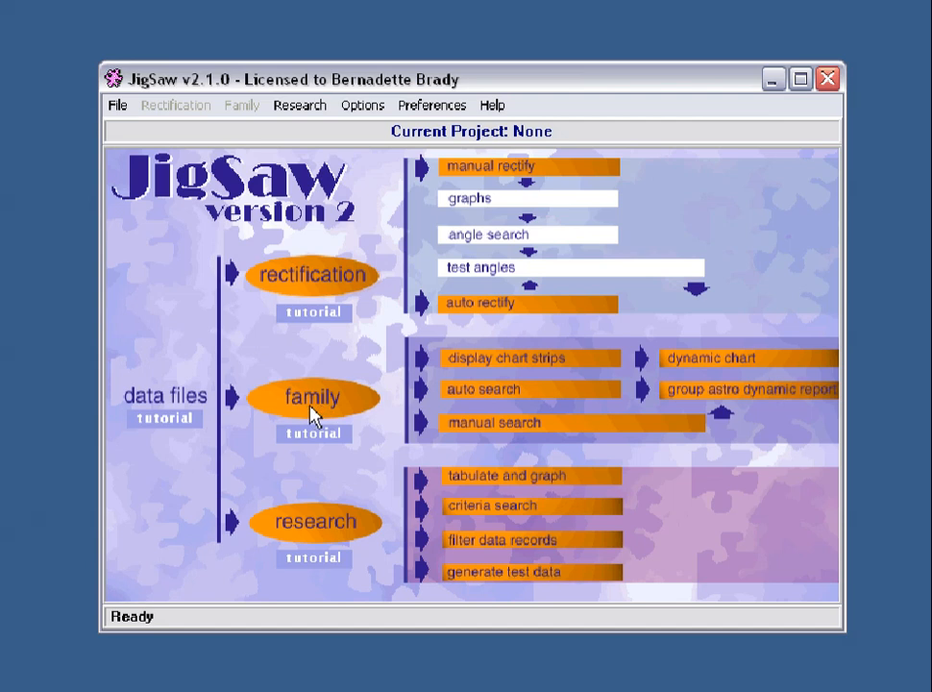
Show the File menu commands from the empty start screen.
{"action": "left_click", "coordinate": [242, 104]}
{"action": "left_click", "coordinate": [119, 108]}
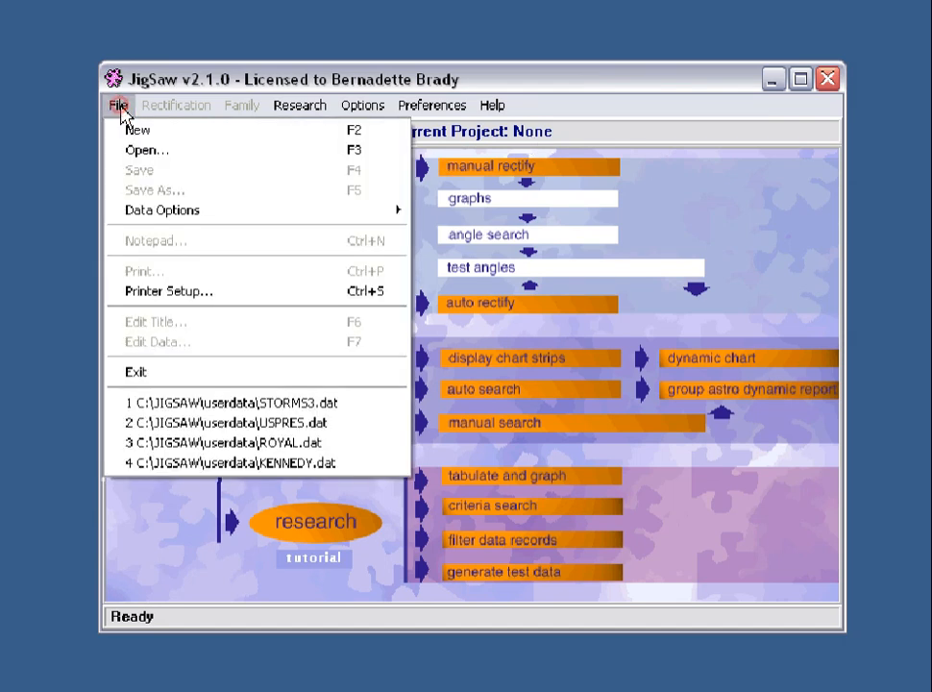
Browse the userdata file descriptions and open USPRES.DAT as the USA Presidents project.
{"action": "left_click", "coordinate": [141, 153]}
{"action": "left_click_drag", "start_coordinate": [354, 157], "coordinate": [389, 165]}
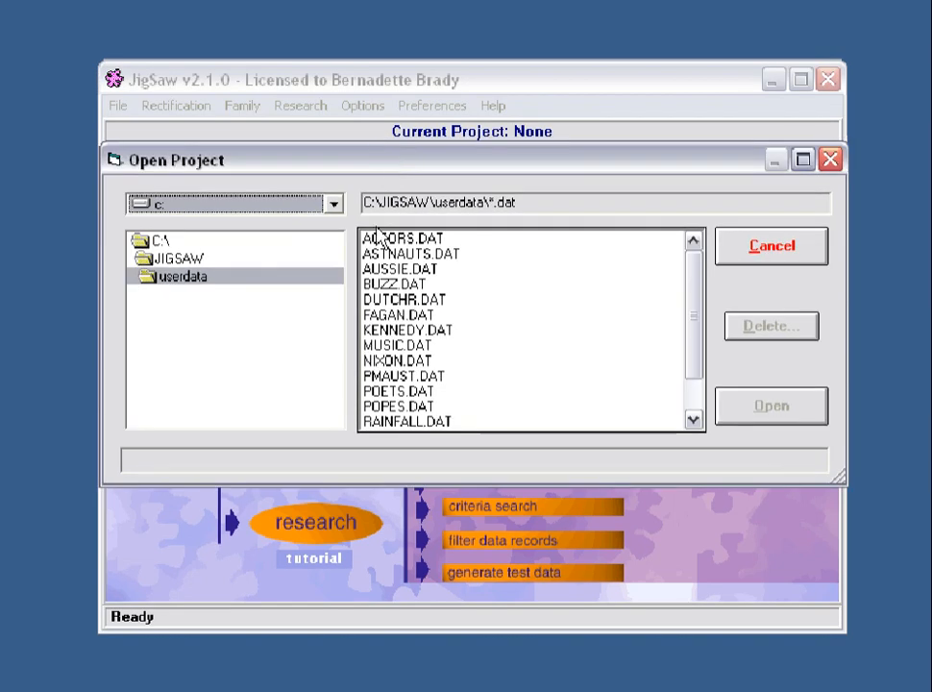
{"action": "left_click", "coordinate": [407, 299]}
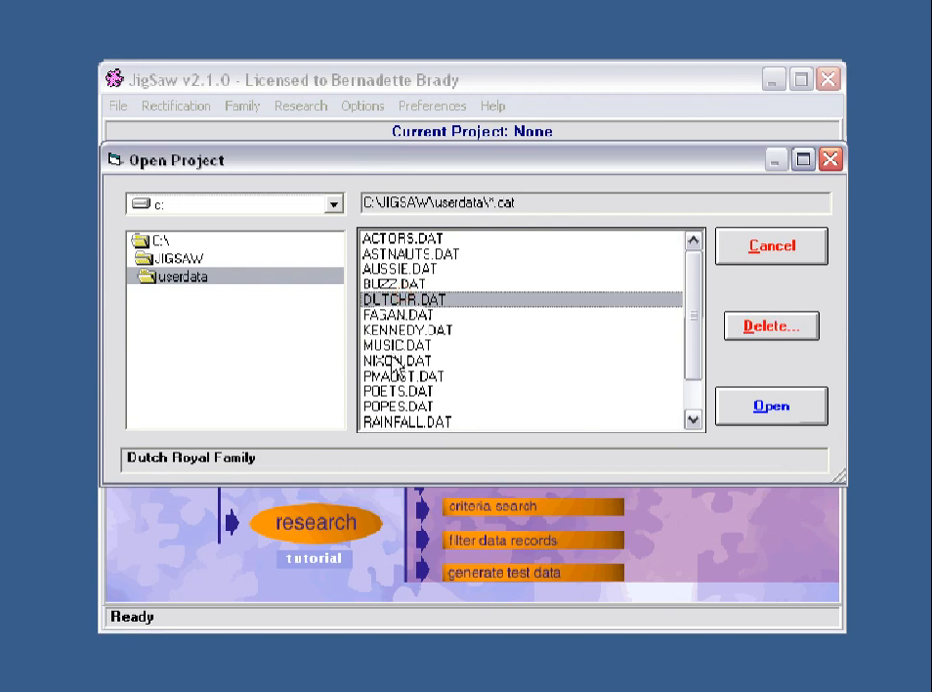
{"action": "left_click", "coordinate": [396, 330]}
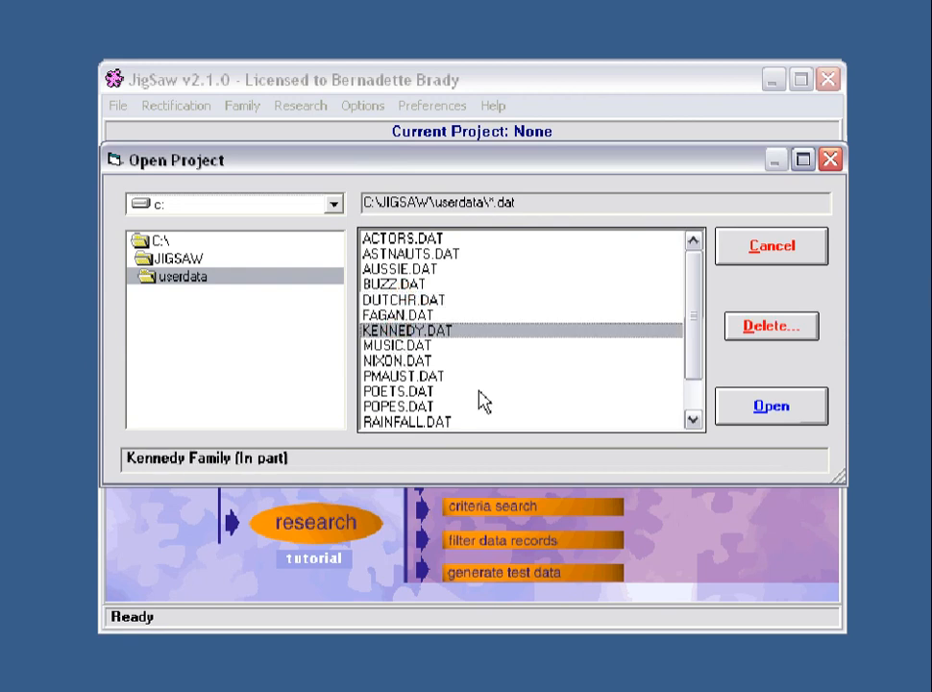
{"action": "left_click_drag", "start_coordinate": [697, 339], "coordinate": [692, 377]}
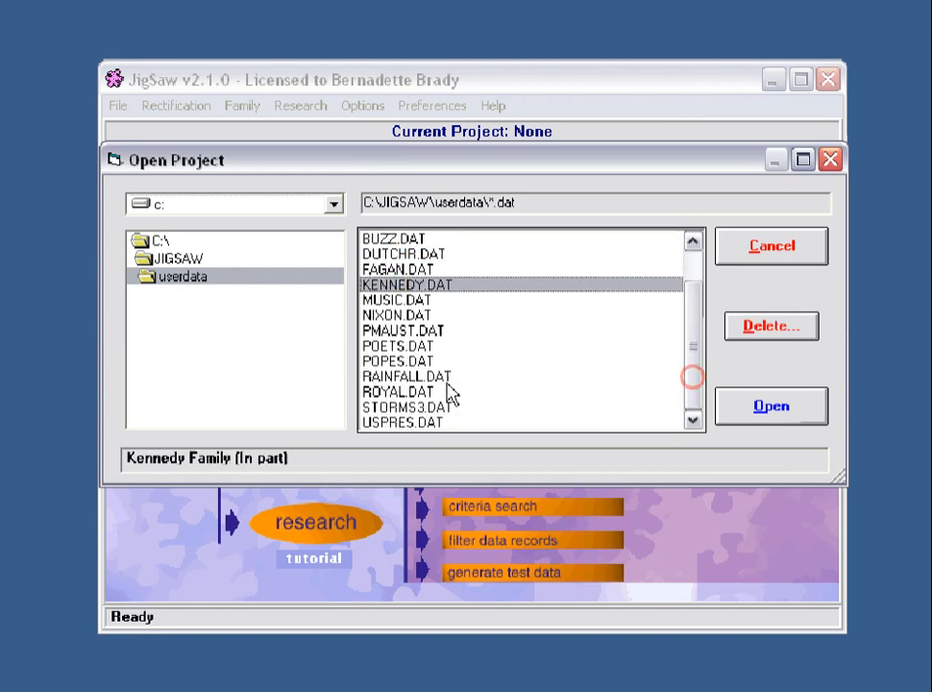
{"action": "left_click", "coordinate": [381, 390]}
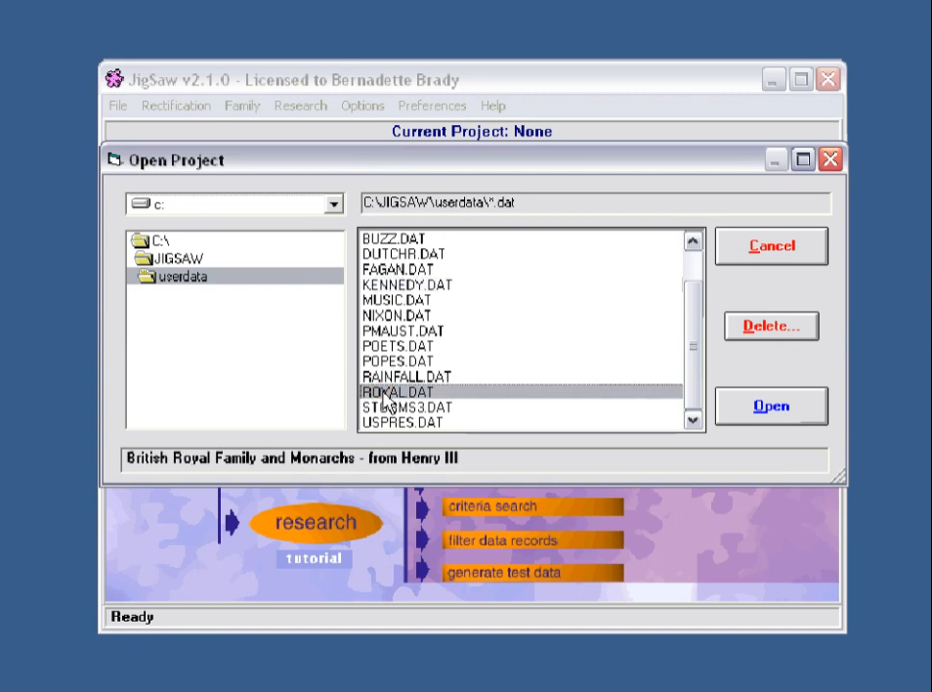
{"action": "left_click", "coordinate": [393, 424]}
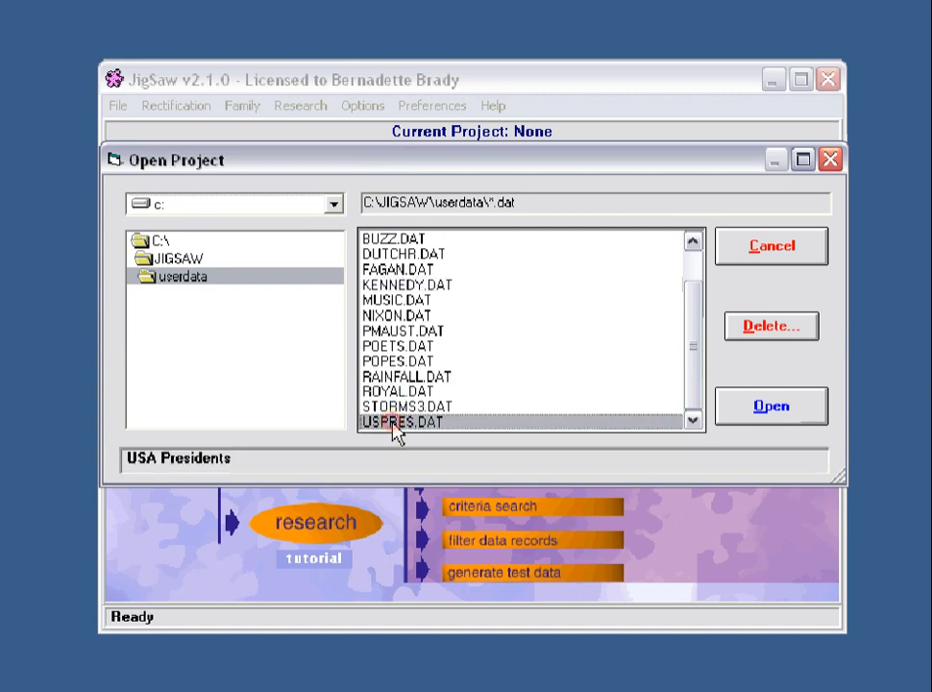
{"action": "left_click", "coordinate": [769, 408]}
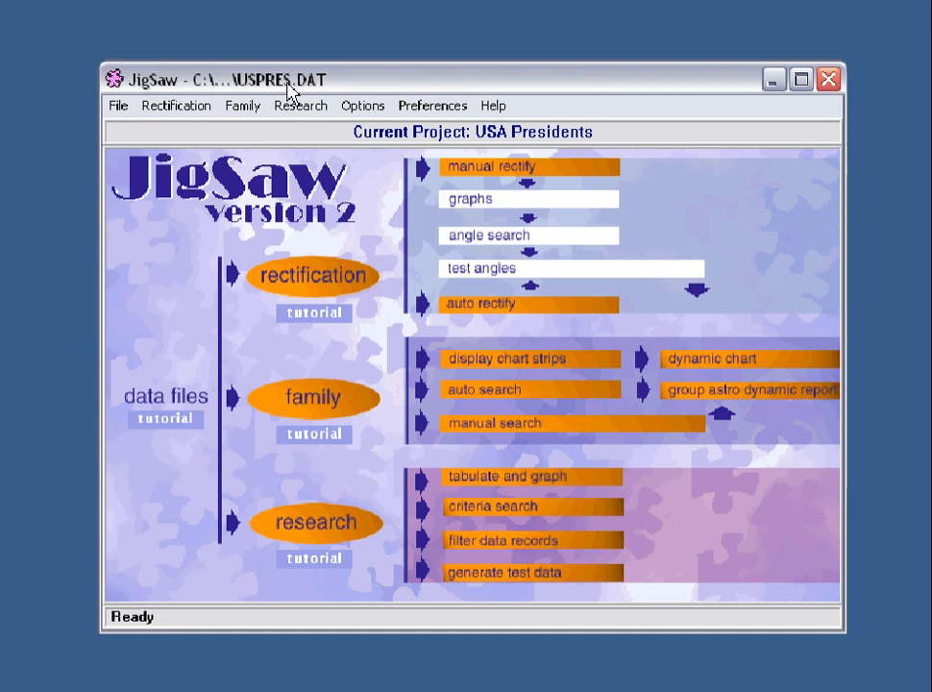
Open the USA Presidents records with File > Edit Data (F7).
{"action": "left_click", "coordinate": [117, 106]}
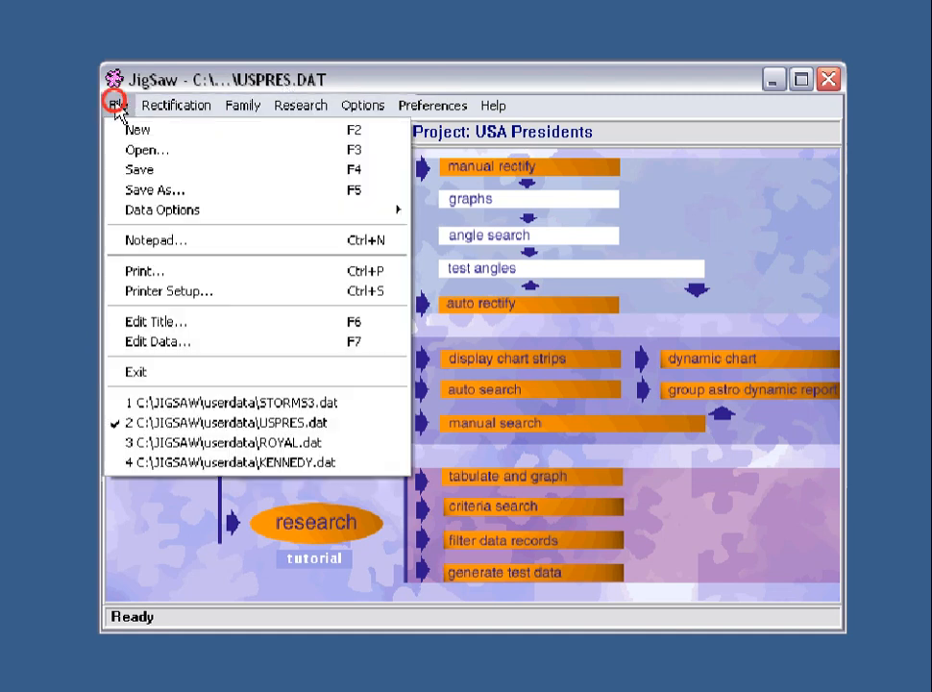
{"action": "left_click", "coordinate": [157, 344]}
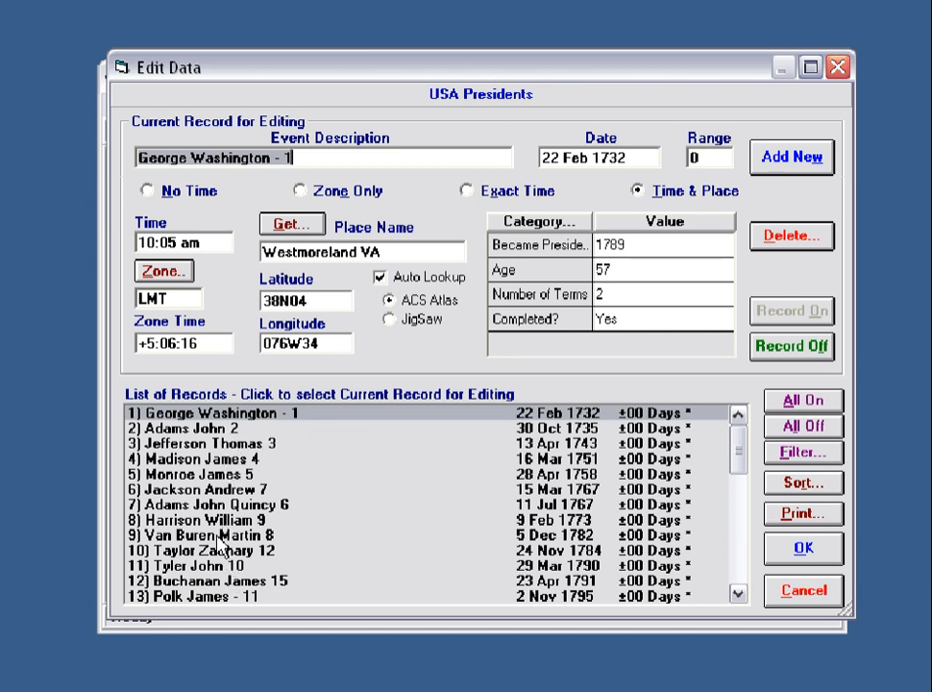
Review the birth records of Adams, Jefferson, Madison, Monroe, Jackson, Tyler, Buchanan and Polk.
{"action": "left_click", "coordinate": [226, 427]}
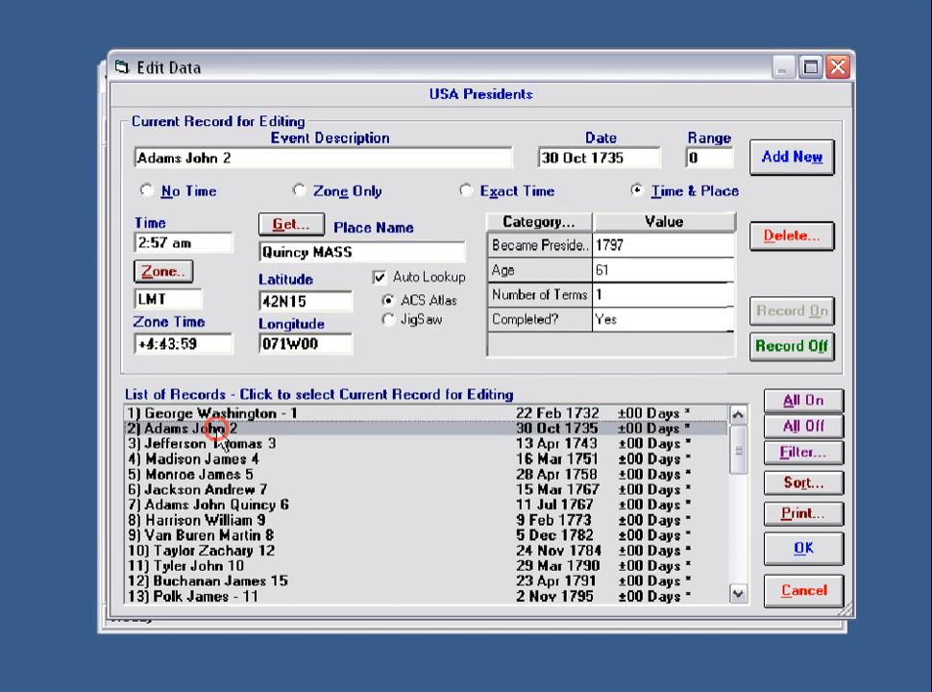
{"action": "left_click", "coordinate": [227, 442]}
{"action": "left_click", "coordinate": [228, 458]}
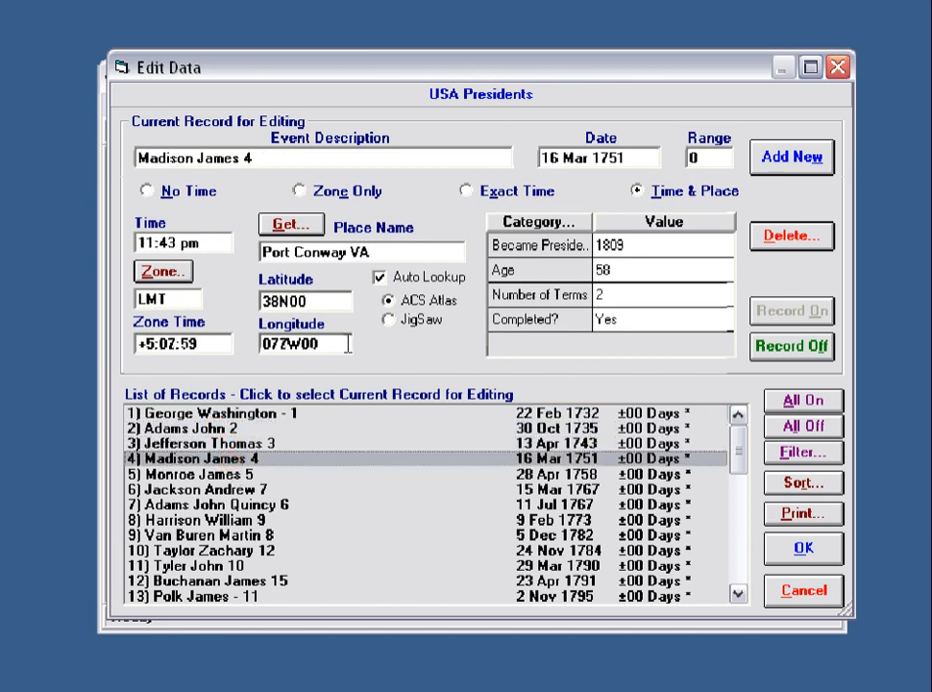
{"action": "left_click", "coordinate": [243, 478]}
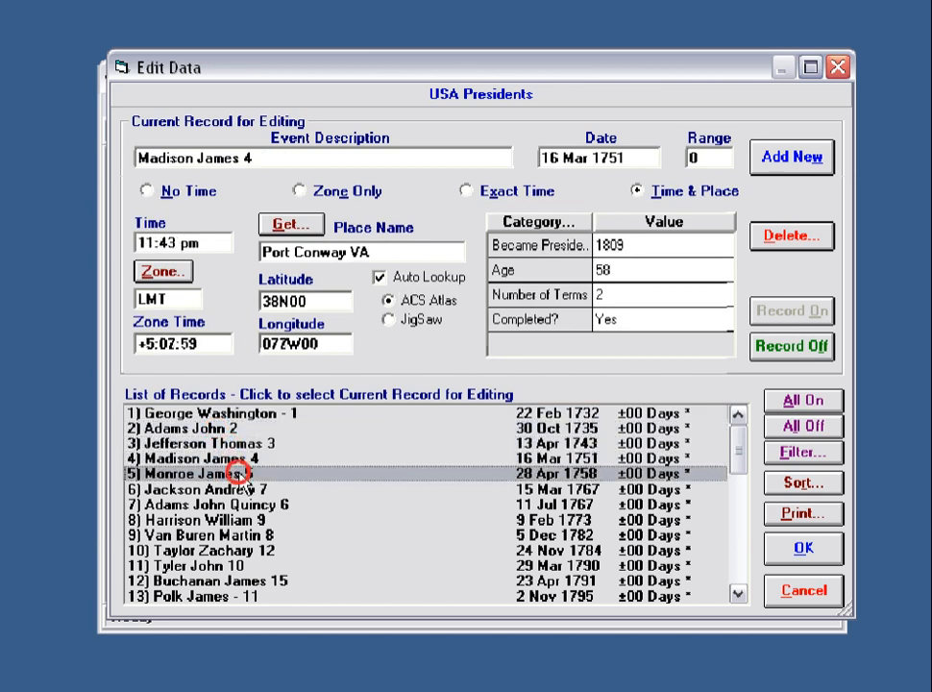
{"action": "left_click", "coordinate": [244, 490]}
{"action": "left_click", "coordinate": [218, 566]}
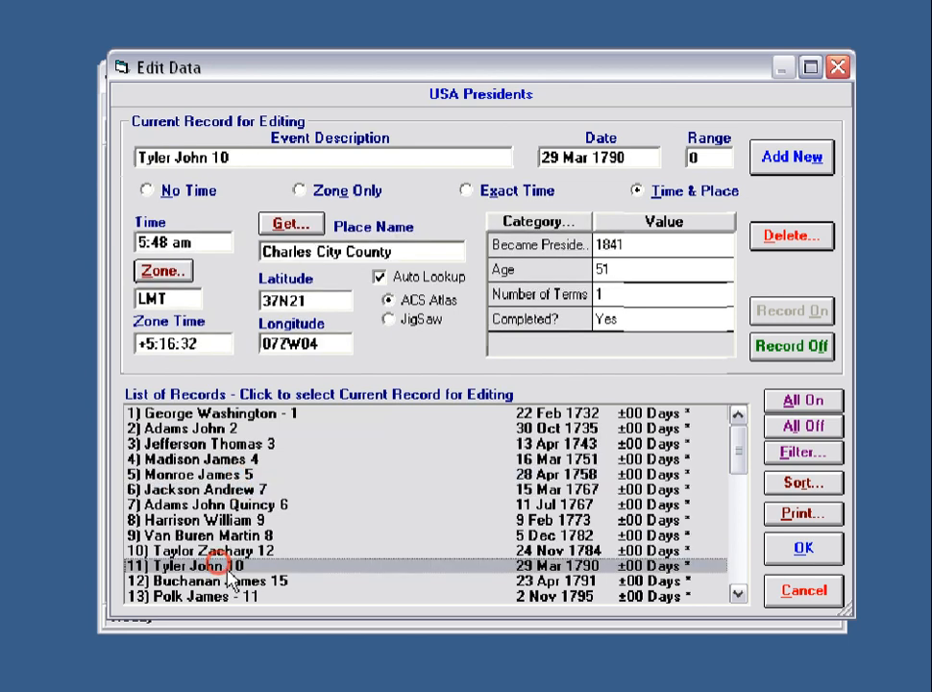
{"action": "left_click", "coordinate": [227, 580]}
{"action": "left_click", "coordinate": [223, 596]}
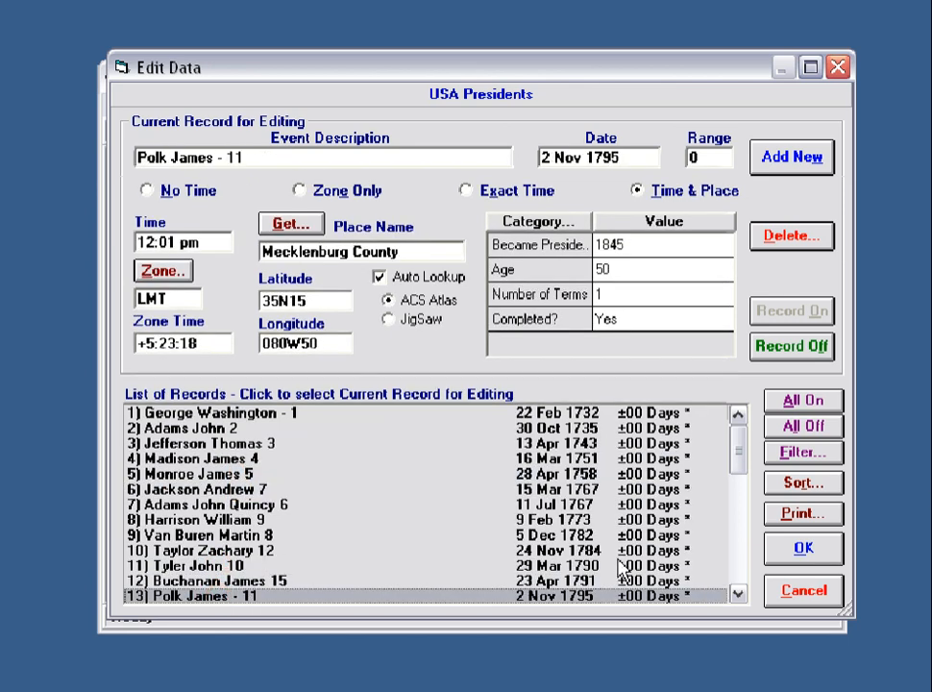
Scroll on through Hayes, Arthur and Reagan to Bill Clinton, then keep the data with OK.
{"action": "left_click", "coordinate": [737, 593]}
{"action": "left_click", "coordinate": [737, 594]}
{"action": "left_click", "coordinate": [737, 594]}
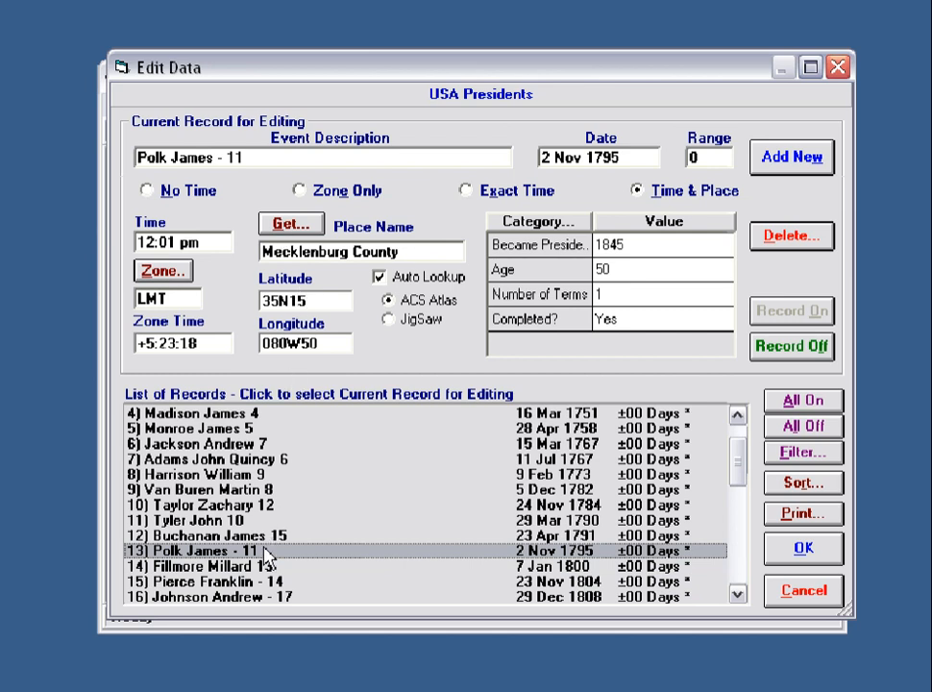
{"action": "left_click", "coordinate": [737, 594]}
{"action": "left_click", "coordinate": [737, 594]}
{"action": "left_click", "coordinate": [737, 594]}
{"action": "left_click", "coordinate": [737, 593]}
{"action": "left_click", "coordinate": [737, 593]}
{"action": "left_click", "coordinate": [736, 594]}
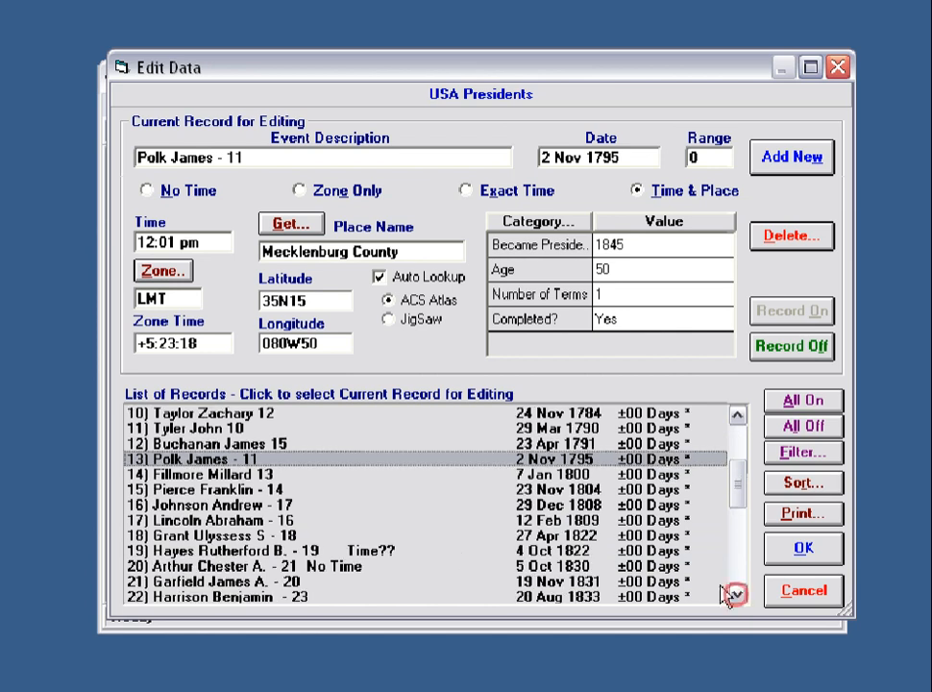
{"action": "left_click", "coordinate": [385, 551]}
{"action": "left_click", "coordinate": [348, 565]}
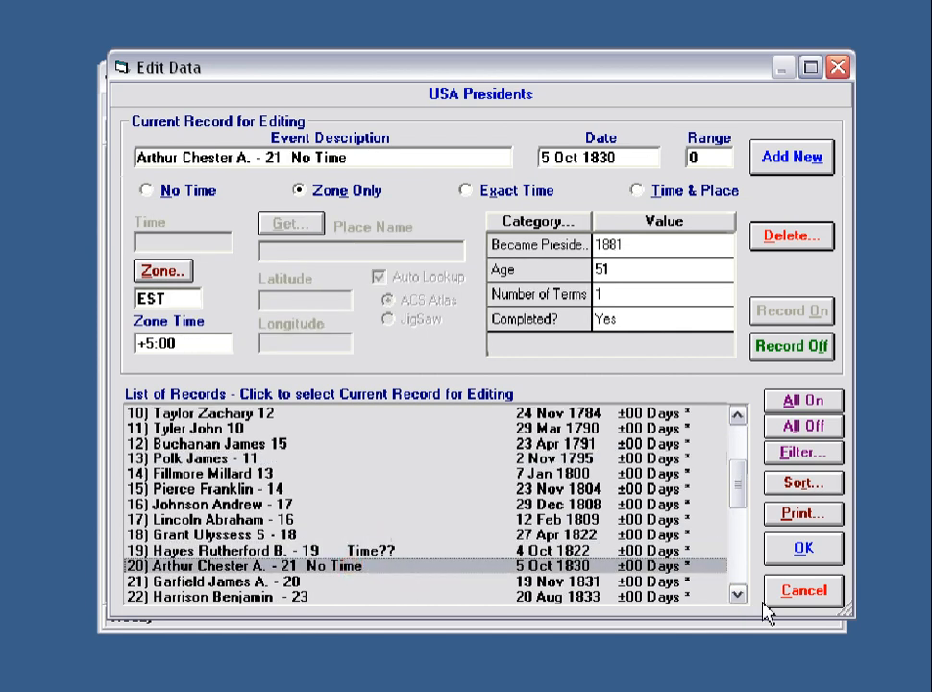
{"action": "left_click_drag", "start_coordinate": [737, 595], "coordinate": [737, 595]}
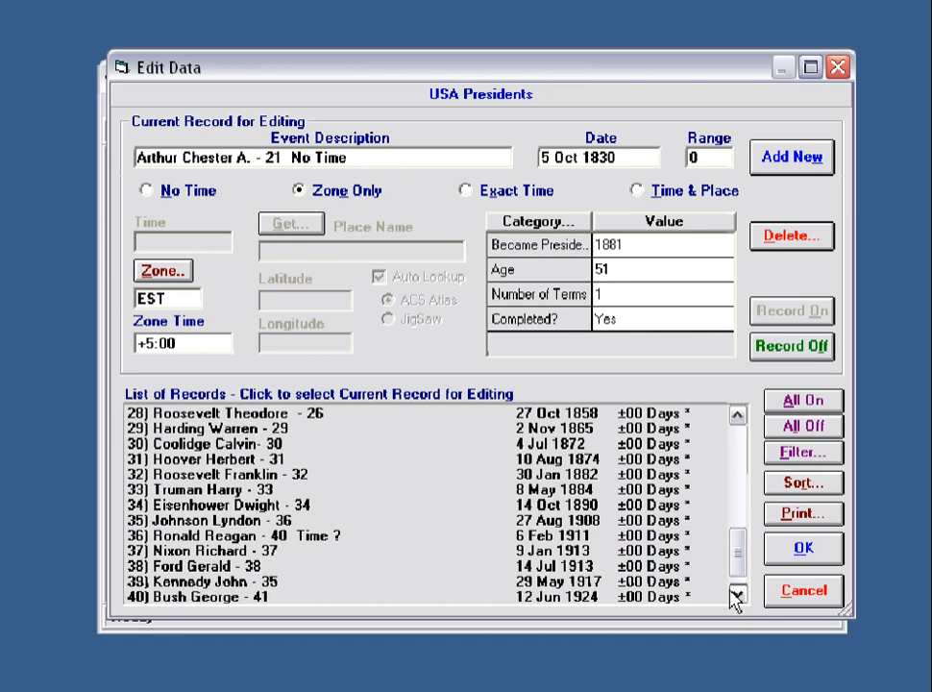
{"action": "left_click", "coordinate": [336, 544]}
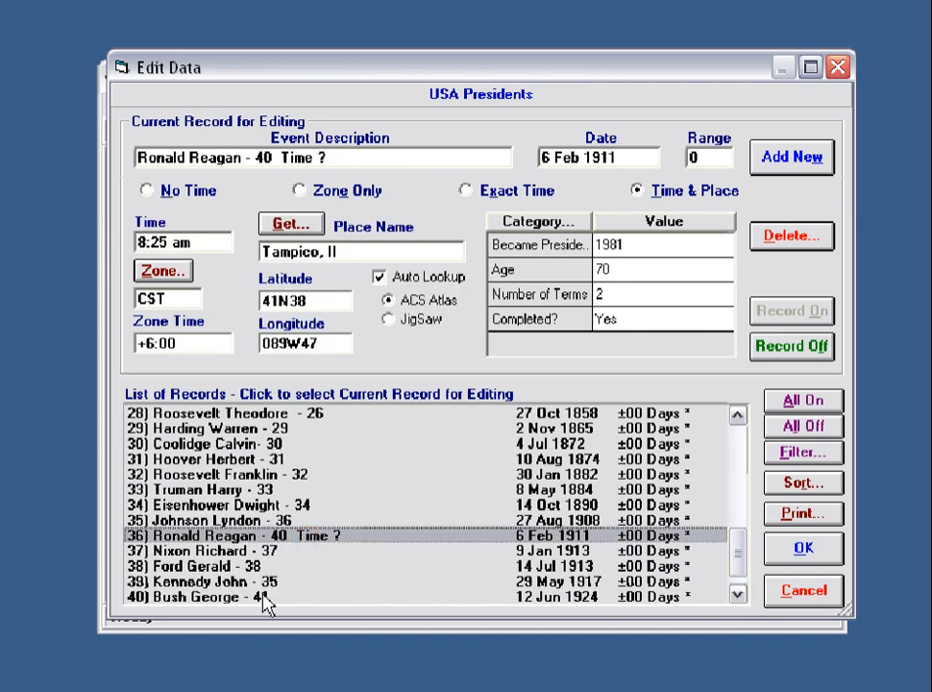
{"action": "left_click_drag", "start_coordinate": [736, 553], "coordinate": [735, 567]}
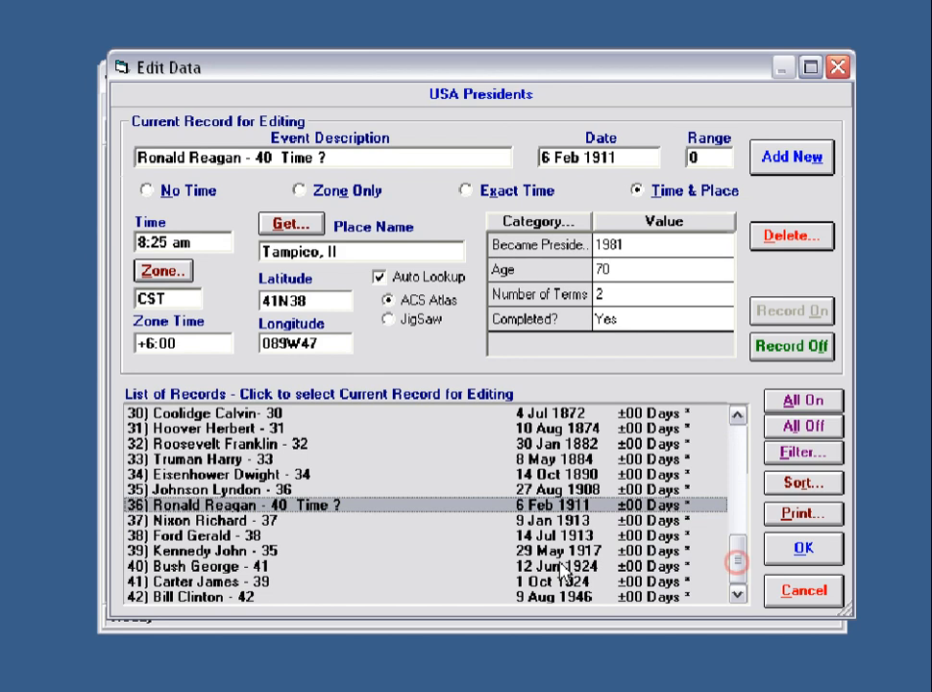
{"action": "left_click", "coordinate": [247, 597]}
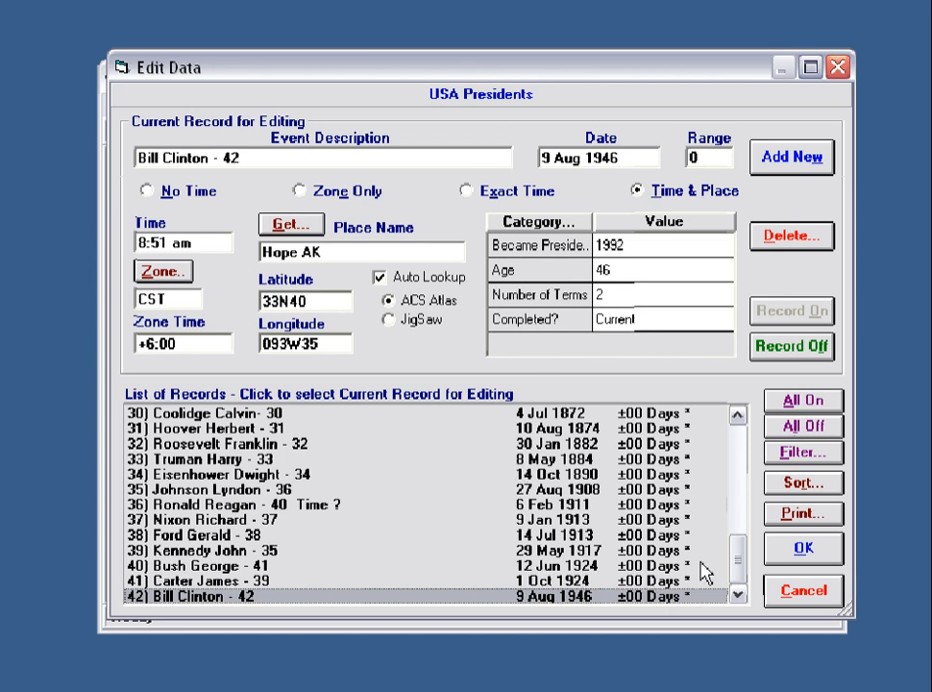
{"action": "left_click", "coordinate": [803, 551]}
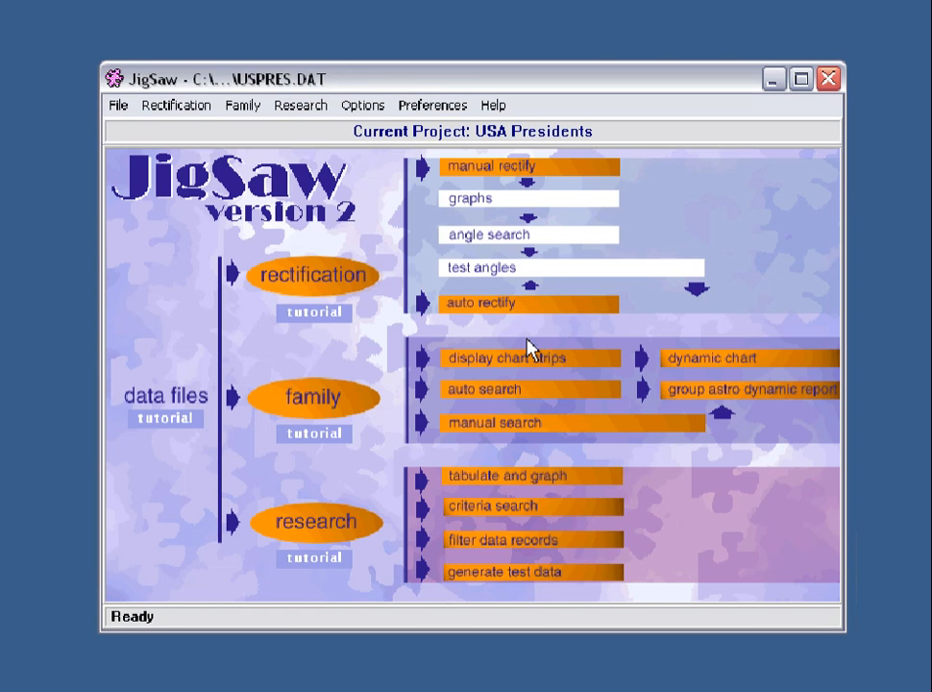
Run an automatic Play/Peer Group Astro Dynamics report on all 42 presidents' charts.
{"action": "left_click", "coordinate": [320, 403]}
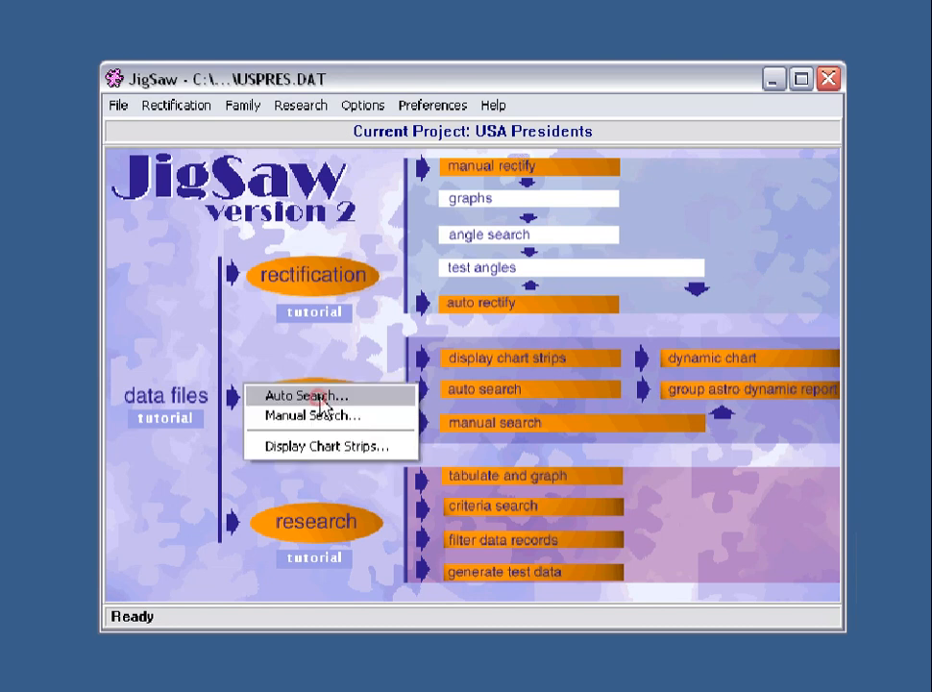
{"action": "left_click", "coordinate": [167, 111]}
{"action": "mouse_move", "coordinate": [273, 112]}
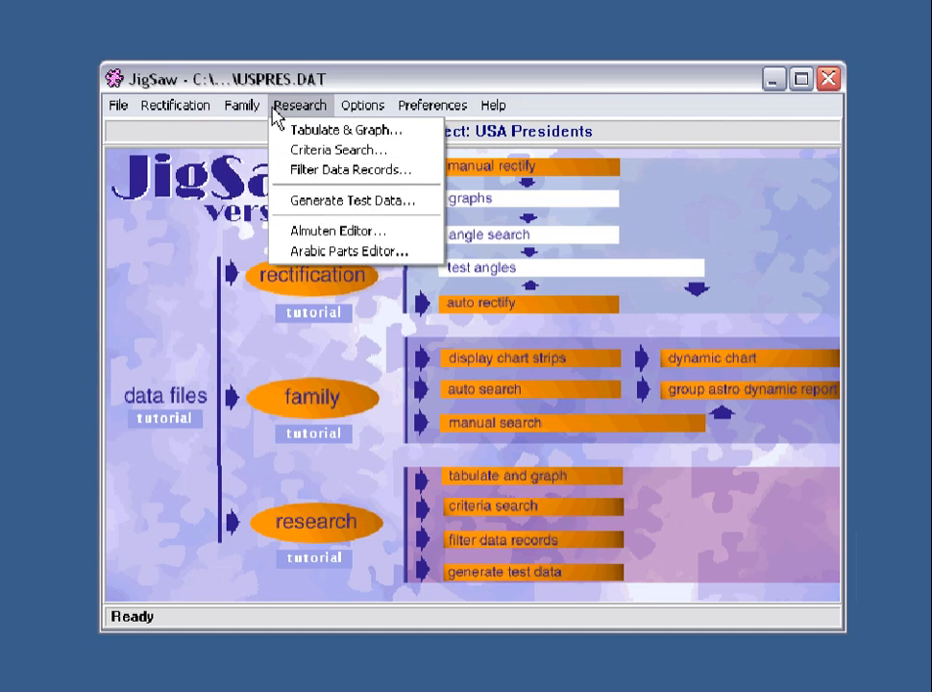
{"action": "left_click", "coordinate": [320, 407]}
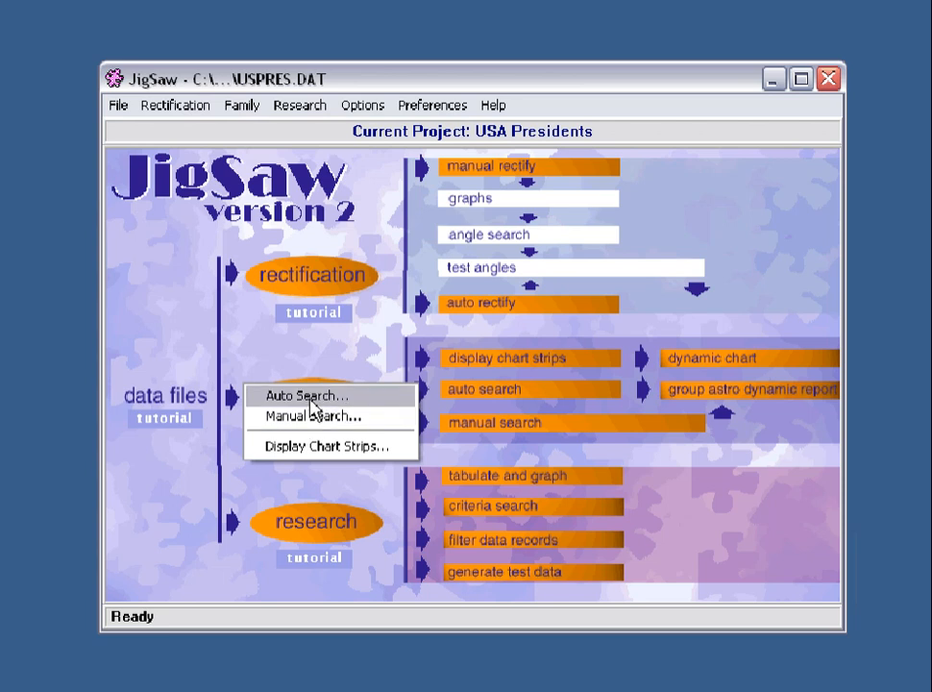
{"action": "left_click", "coordinate": [304, 395]}
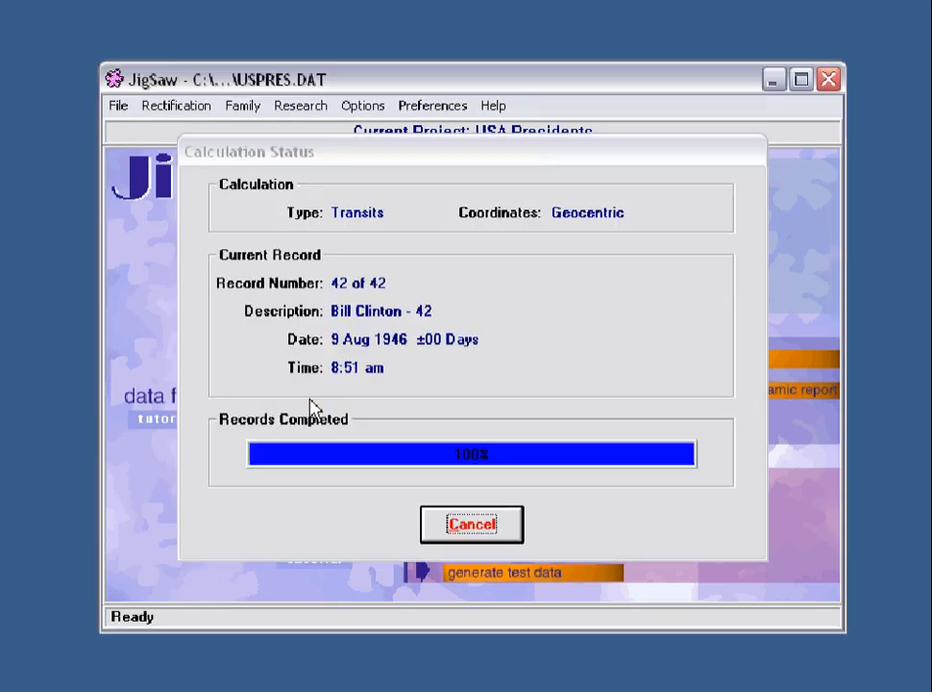
{"action": "left_click", "coordinate": [305, 308]}
{"action": "left_click", "coordinate": [562, 509]}
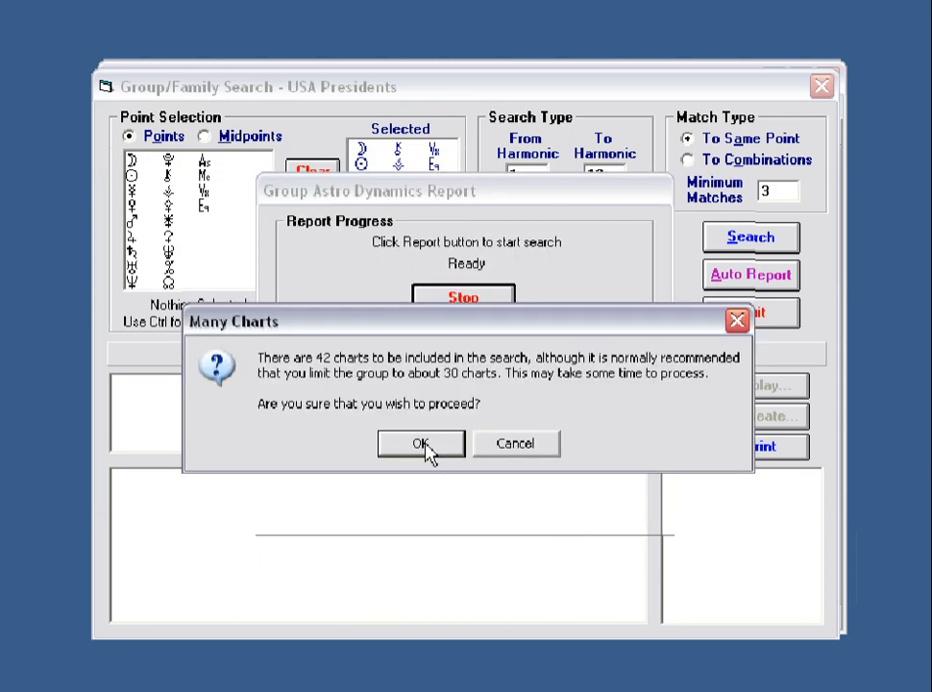
{"action": "left_click", "coordinate": [424, 444]}
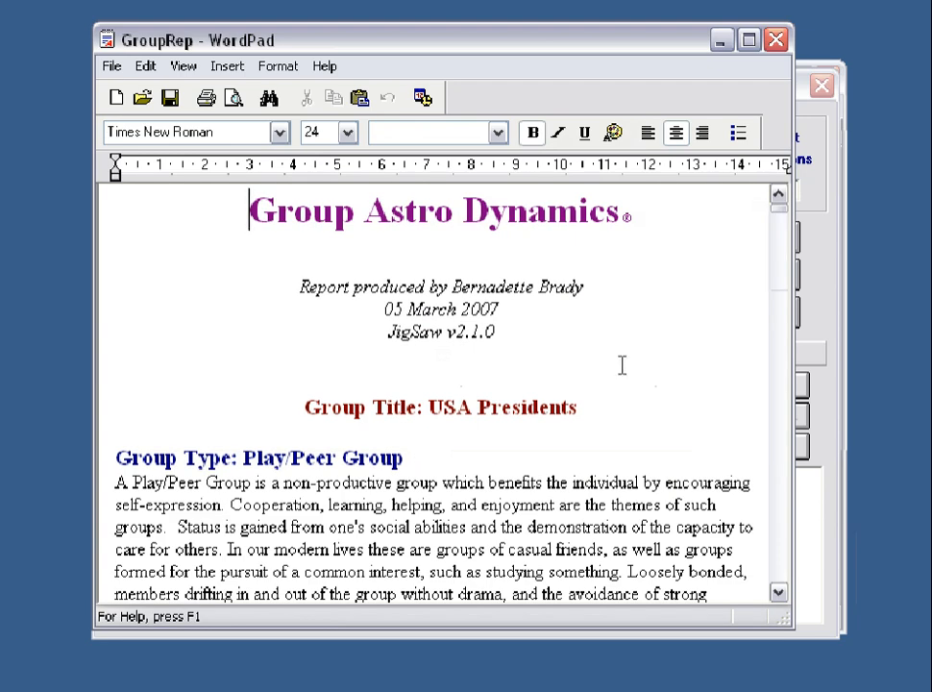
Scroll the GroupRep report down to Role Pattern 1, then close WordPad.
{"action": "left_click_drag", "start_coordinate": [782, 216], "coordinate": [782, 223]}
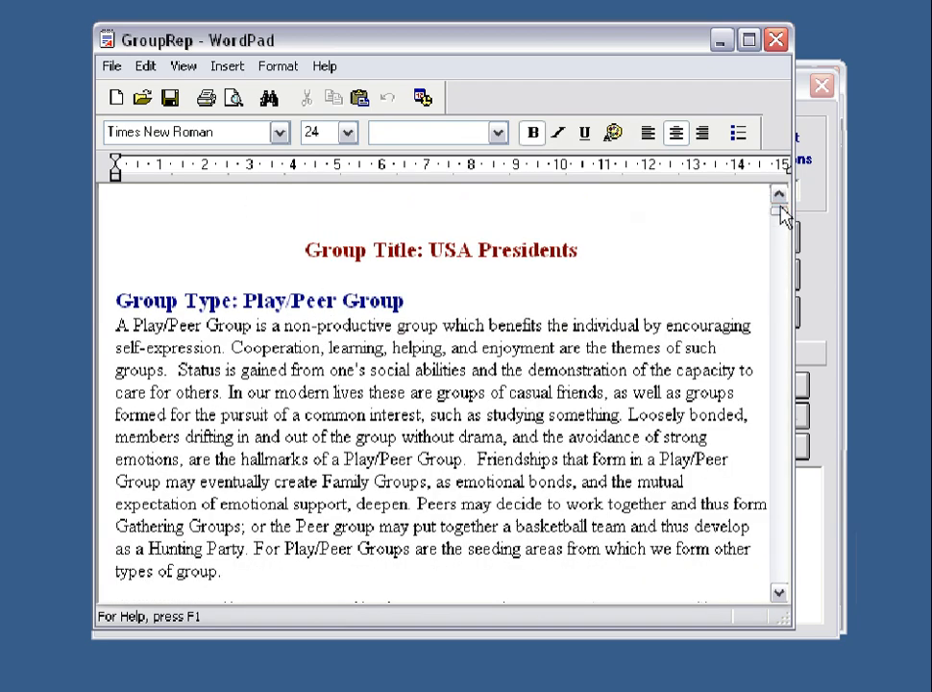
{"action": "scroll", "coordinate": [780, 213], "scroll_direction": "down", "scroll_amount": 6}
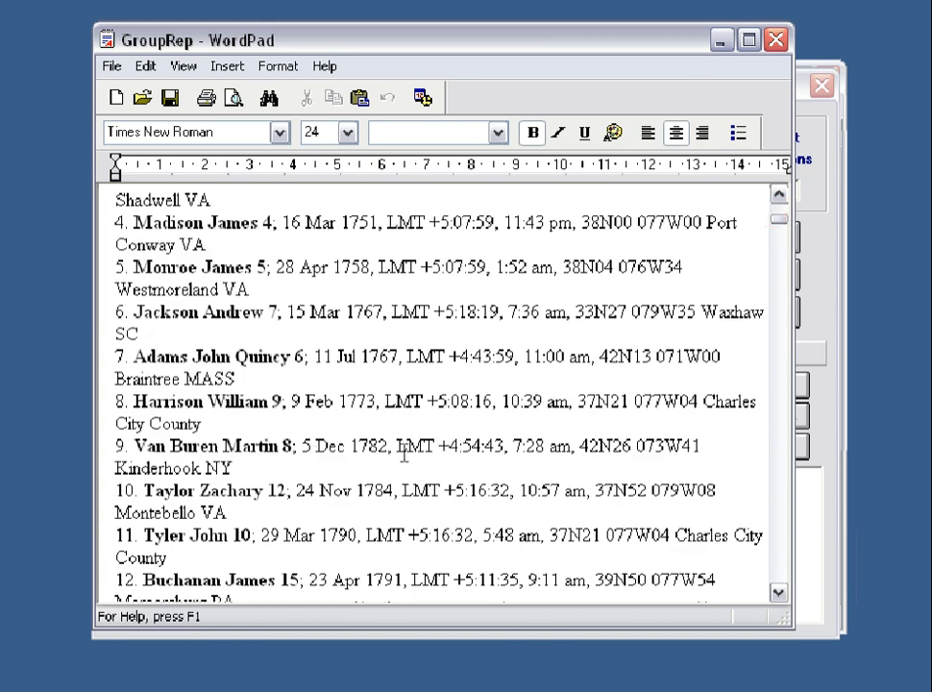
{"action": "left_click_drag", "start_coordinate": [782, 226], "coordinate": [773, 272]}
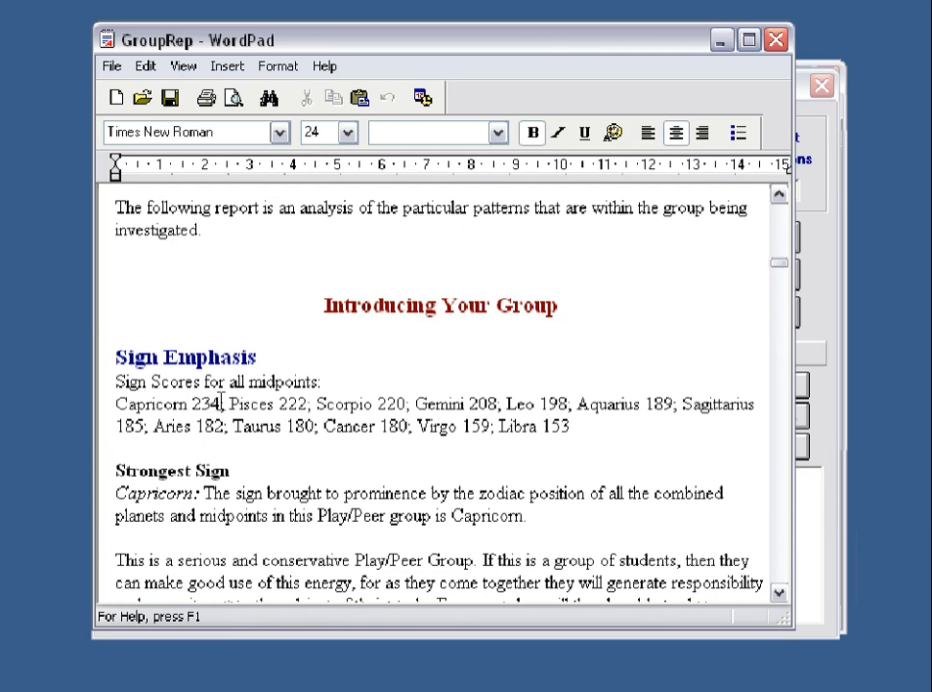
{"action": "left_click", "coordinate": [778, 593]}
{"action": "left_click", "coordinate": [779, 596]}
{"action": "left_click", "coordinate": [779, 596]}
{"action": "left_click", "coordinate": [779, 596]}
{"action": "left_click", "coordinate": [780, 595]}
{"action": "left_click", "coordinate": [779, 596]}
{"action": "left_click", "coordinate": [779, 596]}
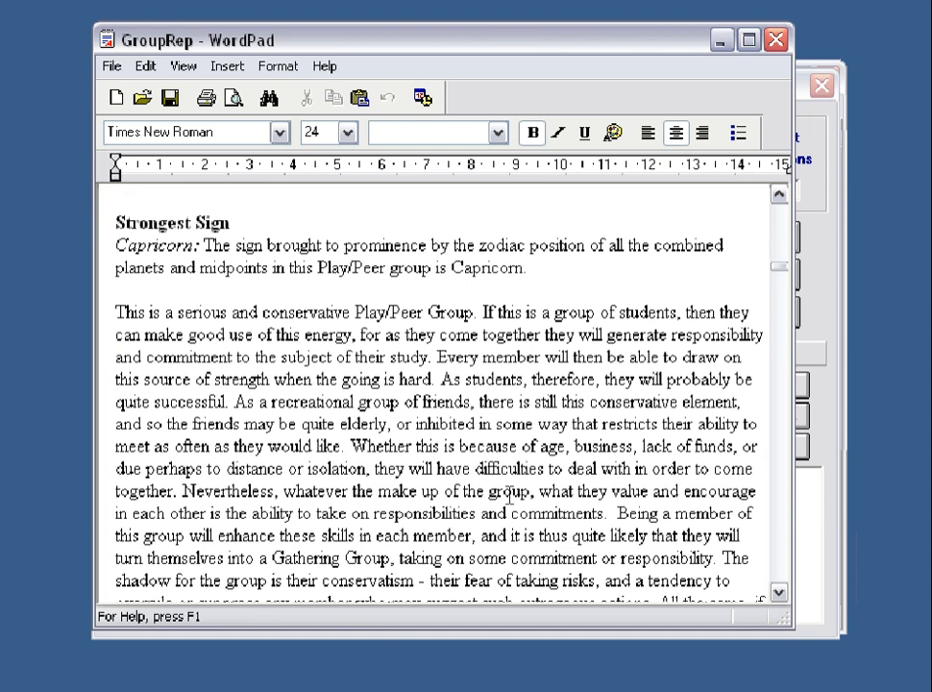
{"action": "left_click", "coordinate": [779, 594]}
{"action": "left_click", "coordinate": [779, 594]}
{"action": "left_click", "coordinate": [779, 594]}
{"action": "left_click", "coordinate": [779, 594]}
{"action": "left_click", "coordinate": [779, 594]}
{"action": "left_click", "coordinate": [780, 593]}
{"action": "left_click", "coordinate": [779, 593]}
{"action": "left_click", "coordinate": [780, 594]}
{"action": "left_click", "coordinate": [779, 594]}
{"action": "left_click", "coordinate": [779, 594]}
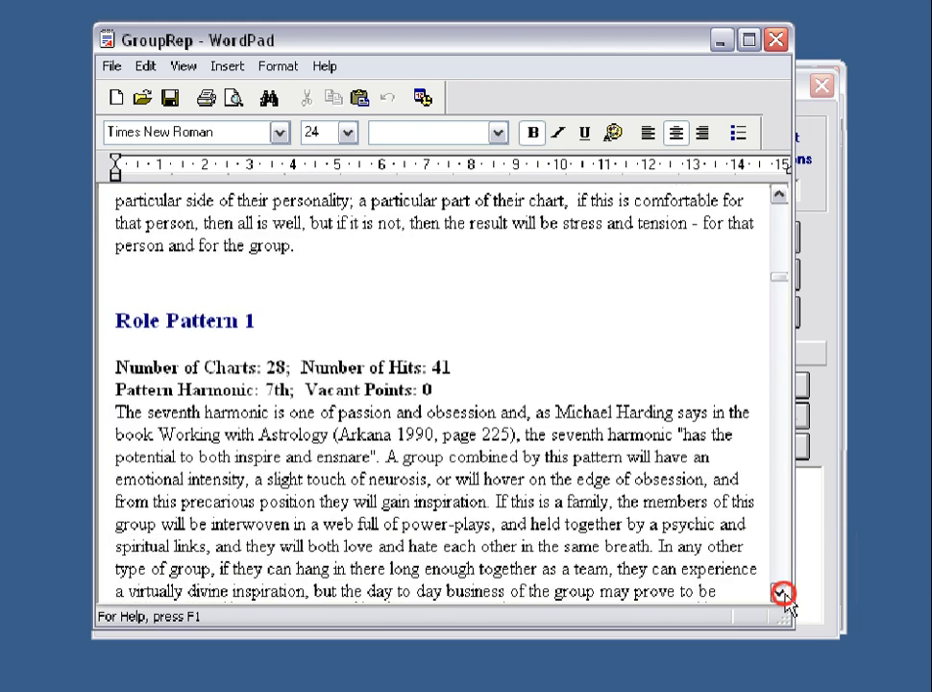
{"action": "left_click", "coordinate": [779, 594]}
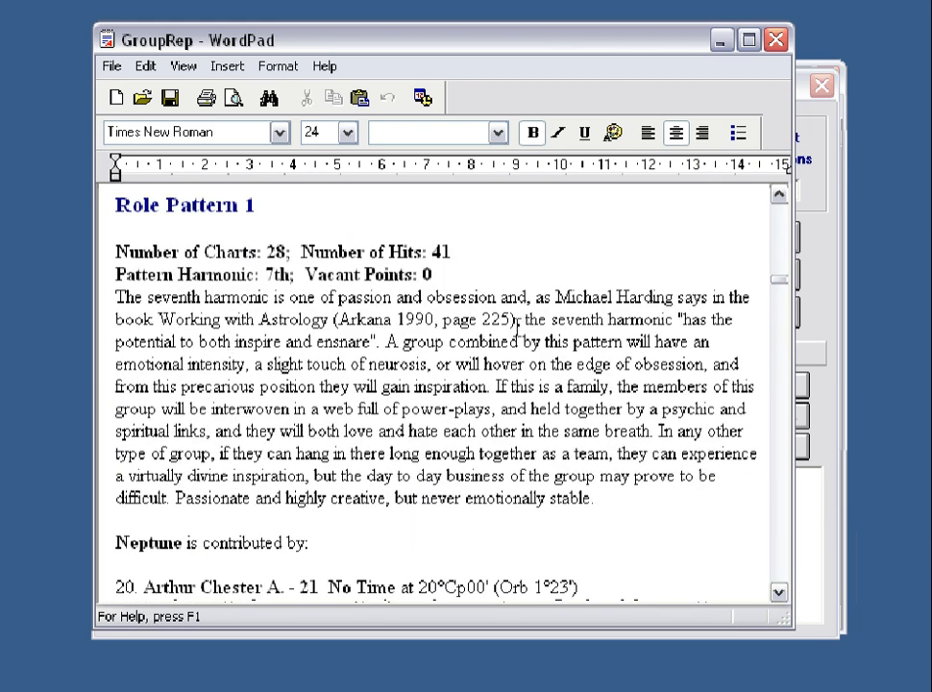
{"action": "left_click", "coordinate": [782, 595]}
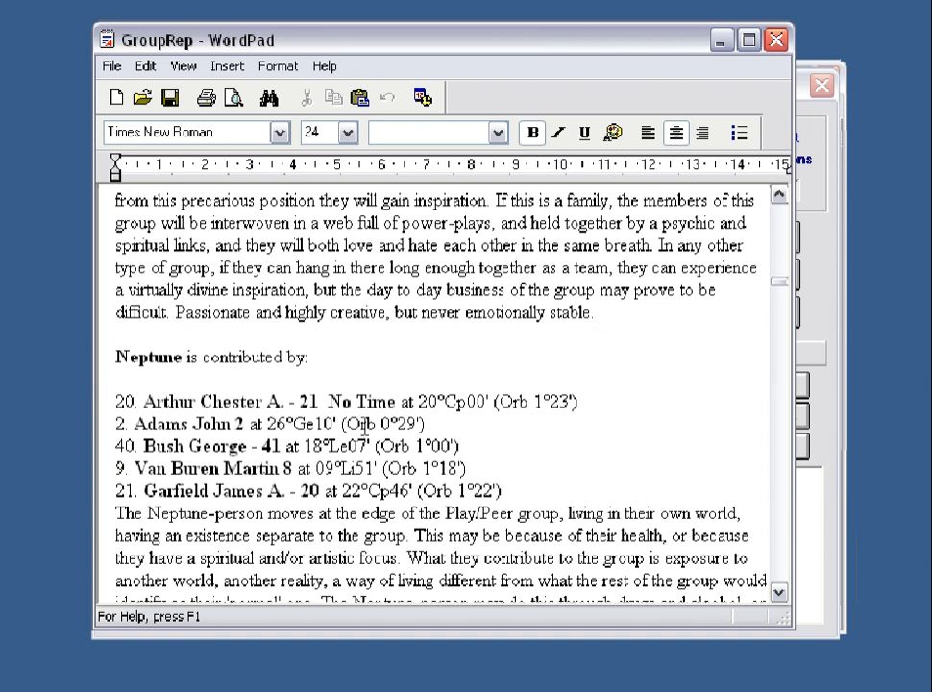
{"action": "left_click", "coordinate": [776, 40]}
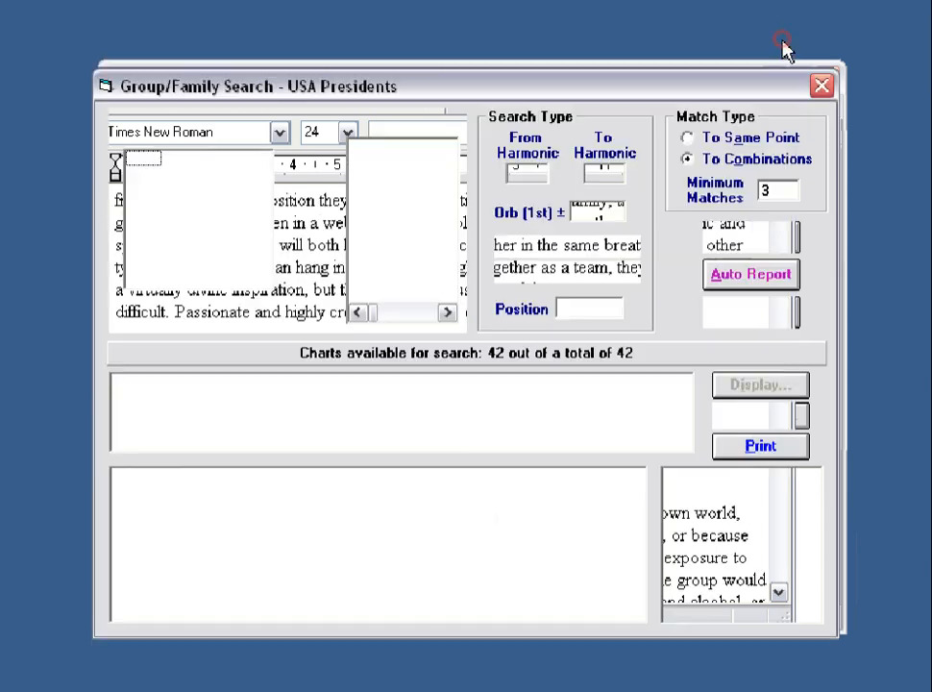
Quit the current Group/Family Search and start a new Manual Search.
{"action": "left_click", "coordinate": [757, 314]}
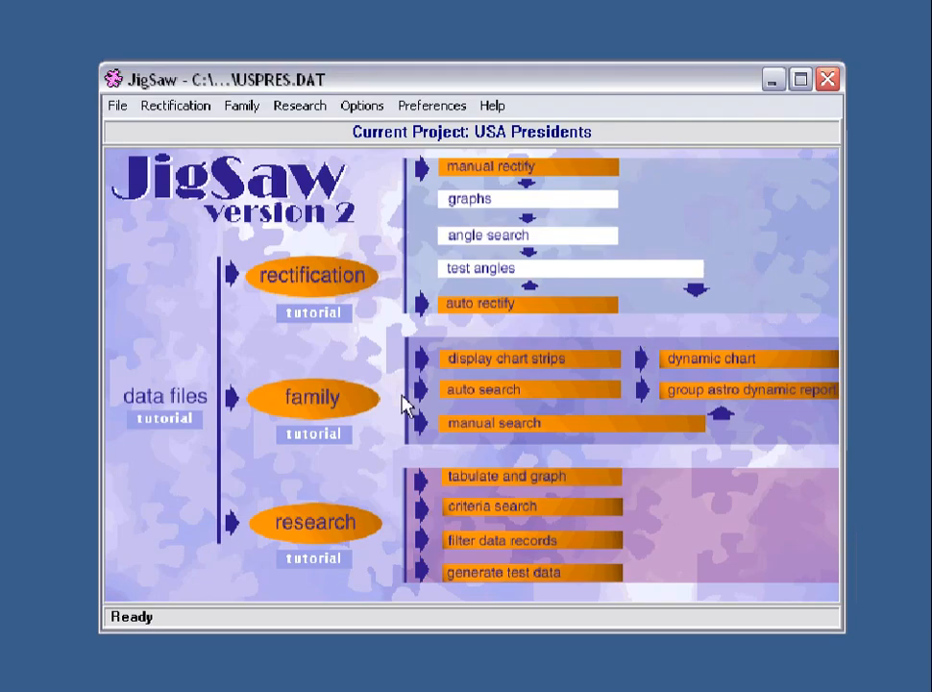
{"action": "left_click", "coordinate": [320, 405]}
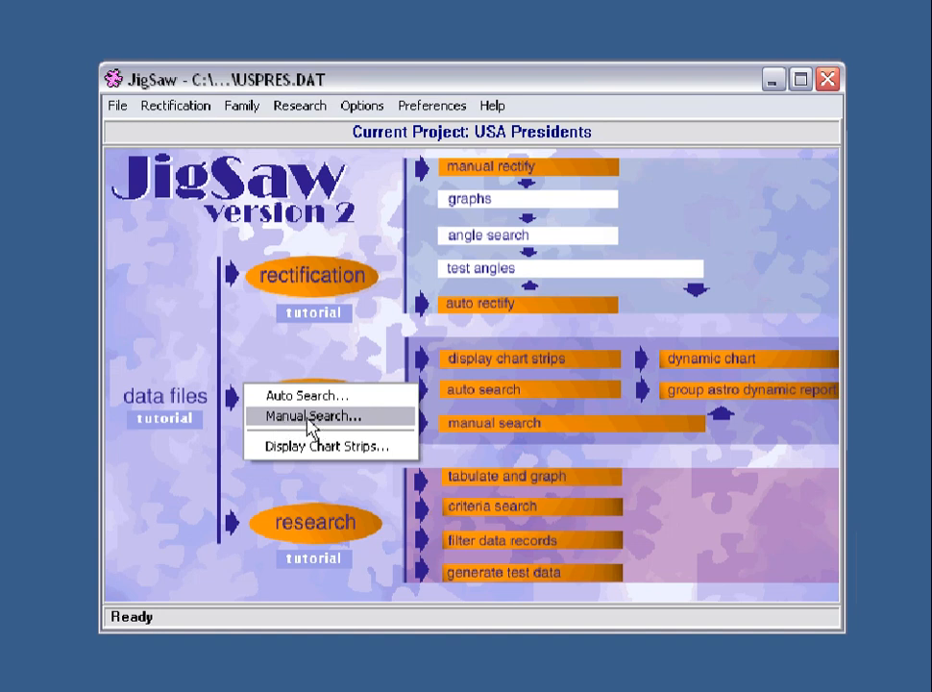
{"action": "left_click", "coordinate": [311, 420]}
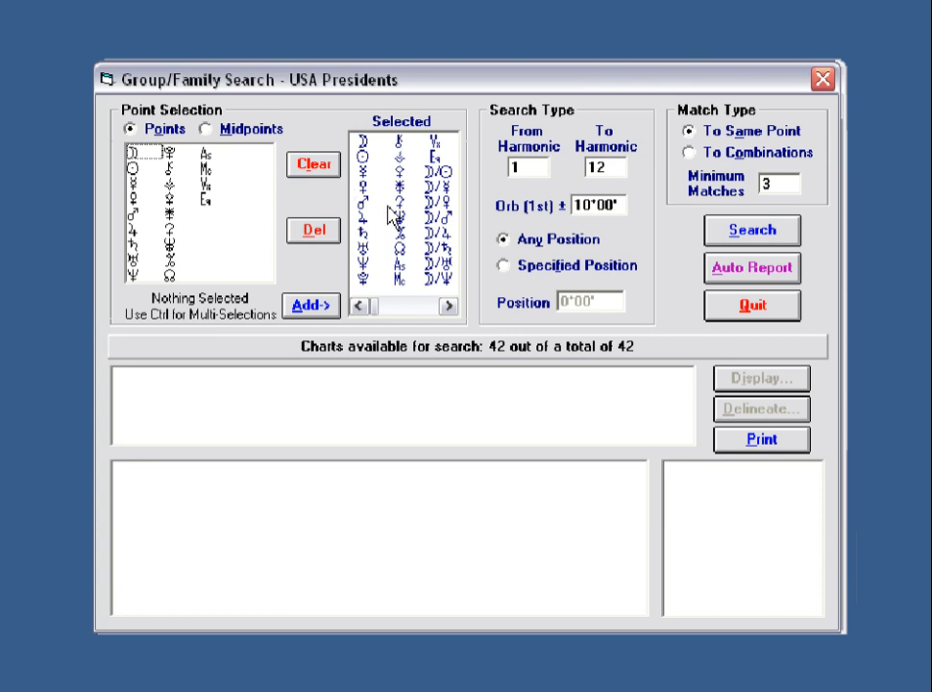
Clear all selected points and add just the Moon to the search.
{"action": "left_click", "coordinate": [323, 176]}
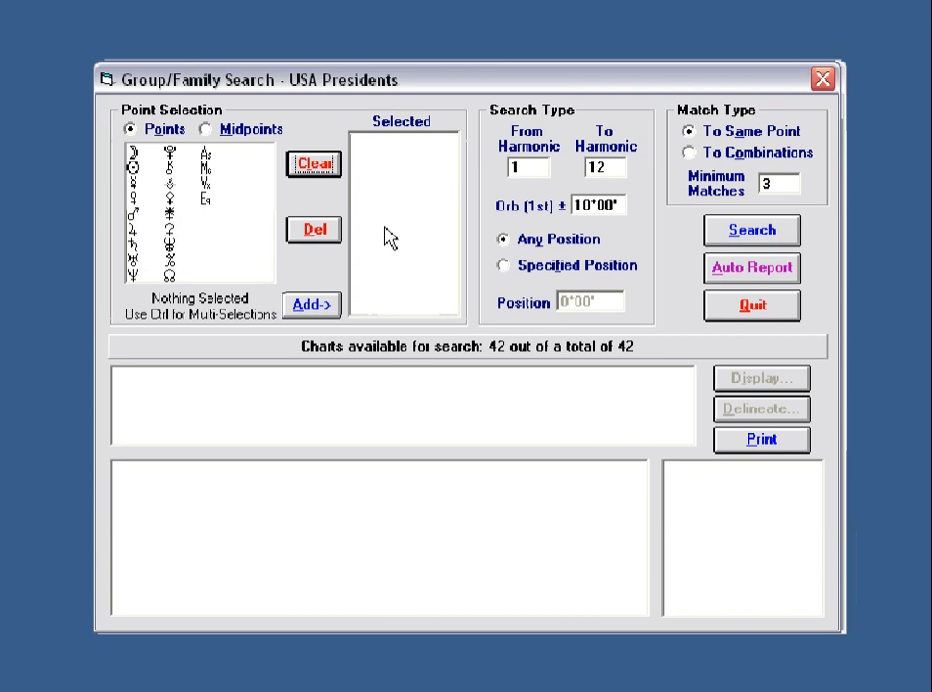
{"action": "left_click", "coordinate": [131, 158]}
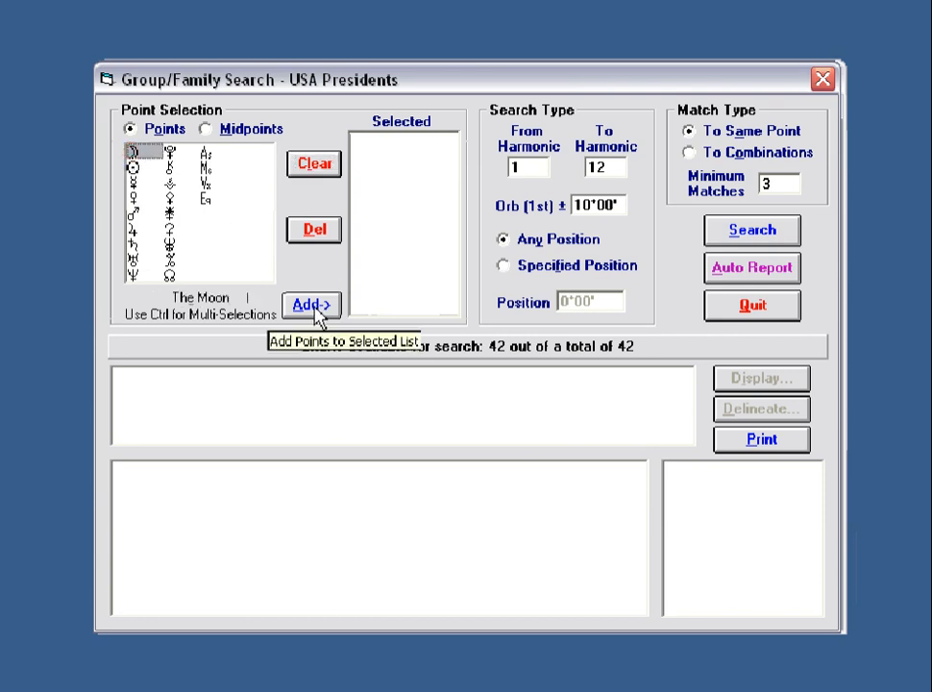
{"action": "left_click", "coordinate": [313, 306]}
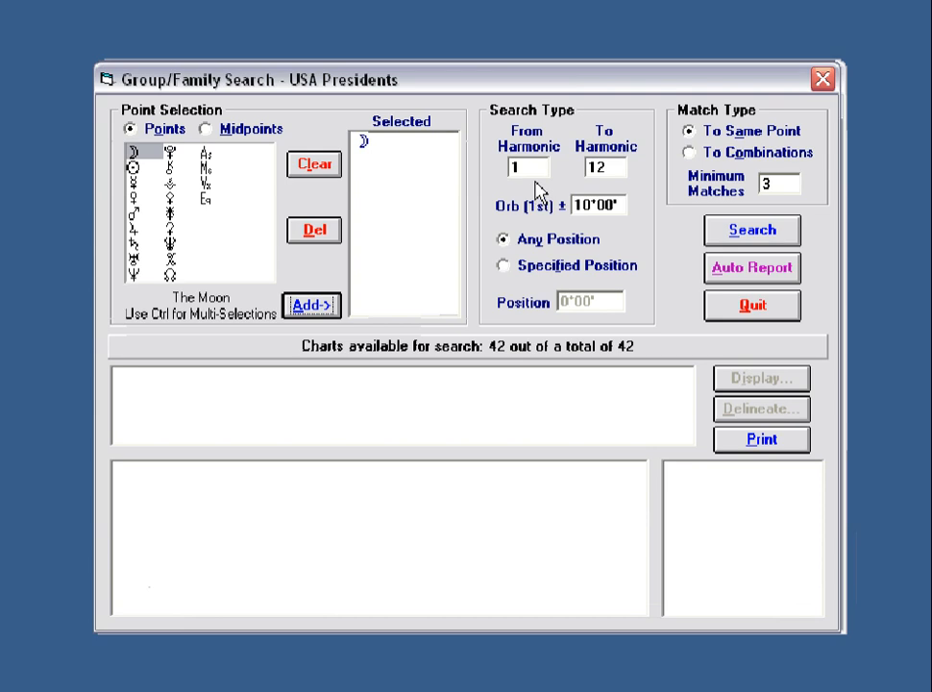
Set From Harmonic to 4 and To Harmonic to 12.
{"action": "left_click", "coordinate": [535, 166]}
{"action": "type", "text": "6"}
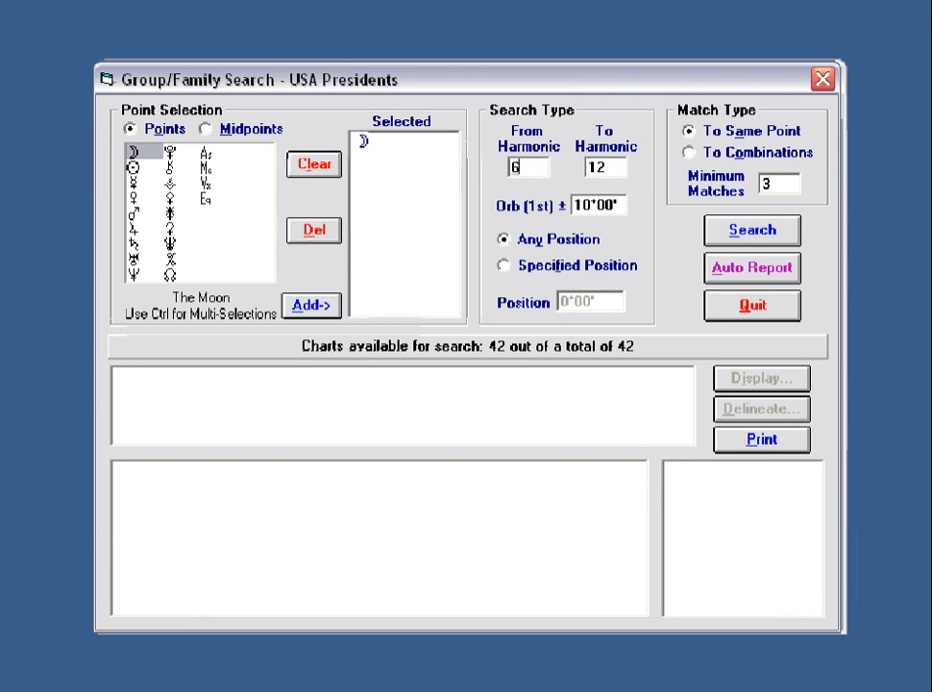
{"action": "left_click", "coordinate": [609, 168]}
{"action": "type", "text": "6"}
{"action": "double_click", "coordinate": [531, 168]}
{"action": "type", "text": "4"}
{"action": "double_click", "coordinate": [610, 167]}
{"action": "type", "text": "12"}
{"action": "double_click", "coordinate": [622, 204]}
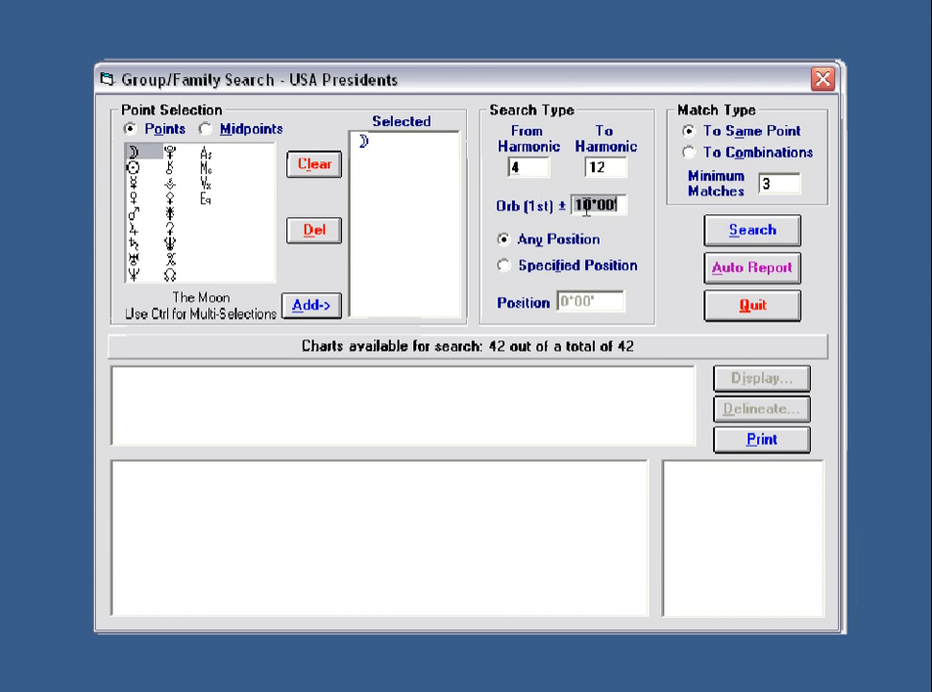
Change the first orb from 10°00' to 12°00' and commit it.
{"action": "left_click_drag", "start_coordinate": [621, 204], "coordinate": [574, 203]}
{"action": "type", "text": "12"}
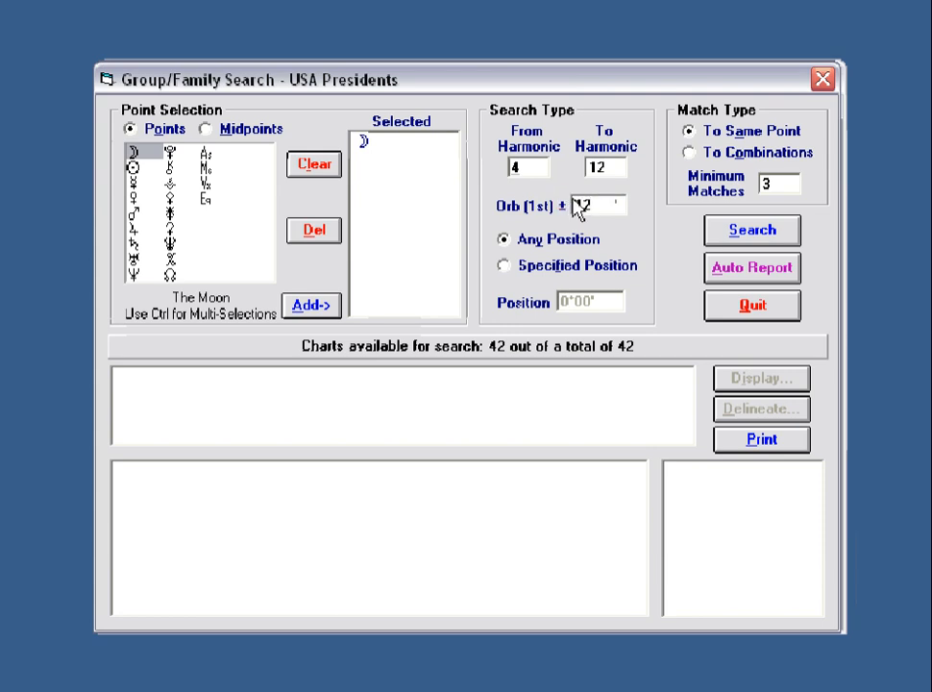
{"action": "left_click", "coordinate": [615, 169]}
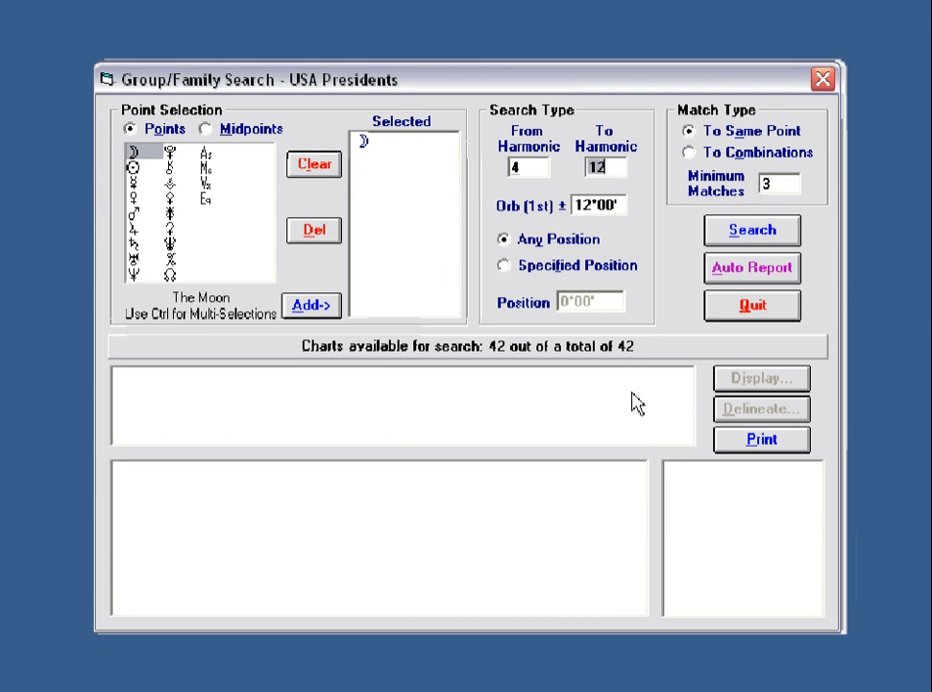
Run the Moon harmonic 4–12 search with 10 minimum matches, which finds nothing, and select that value to replace it.
{"action": "left_click", "coordinate": [774, 180]}
{"action": "type", "text": "10"}
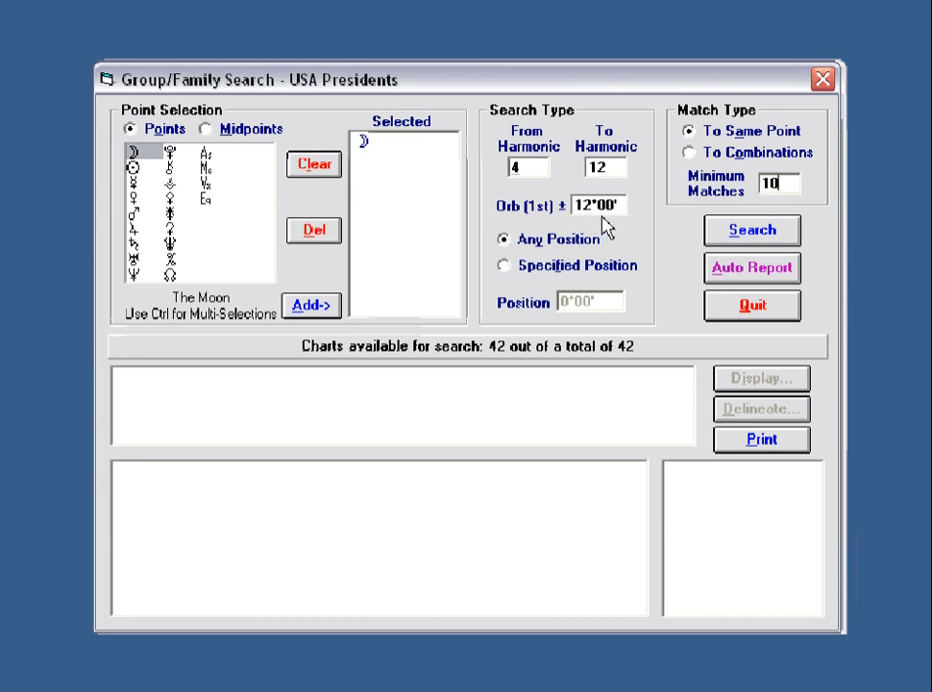
{"action": "left_click", "coordinate": [750, 231]}
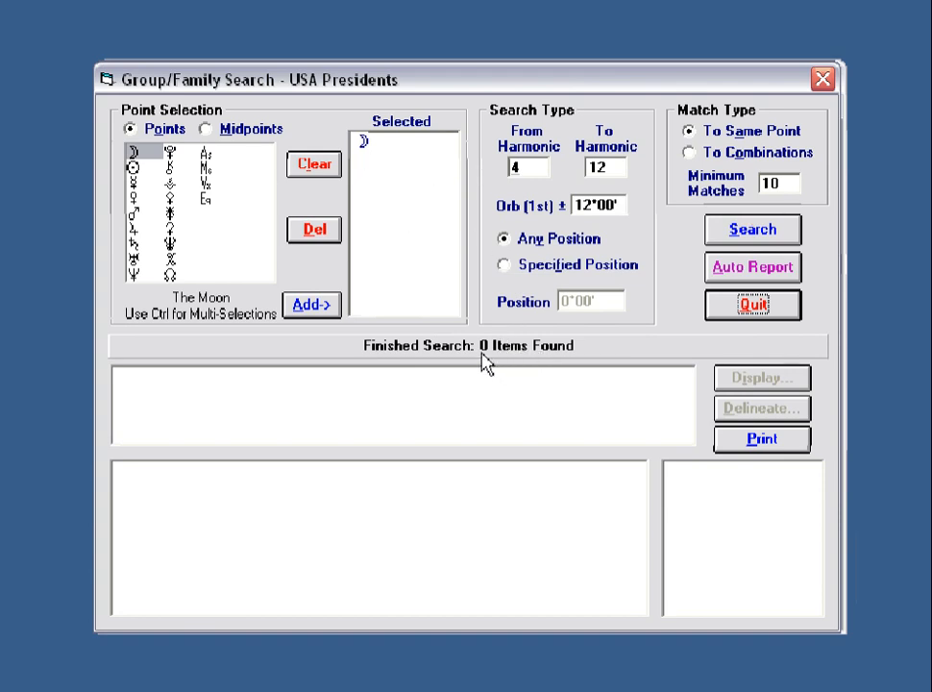
{"action": "double_click", "coordinate": [786, 179]}
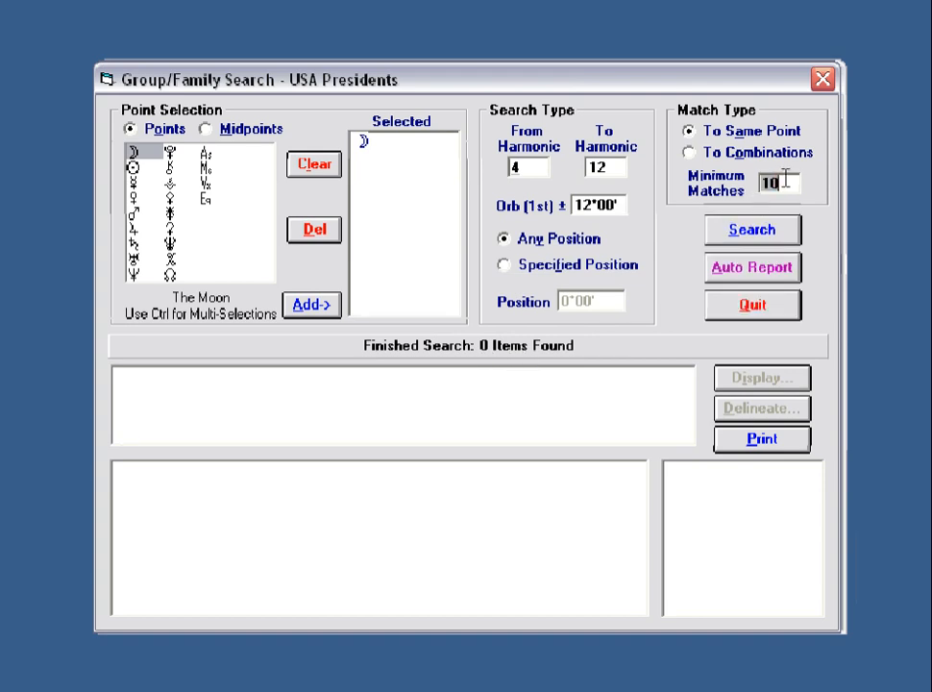
Rerun with 5 minimum matches, scroll through the 17 results, and open the first 4th-harmonic result.
{"action": "type", "text": "5"}
{"action": "left_click", "coordinate": [750, 239]}
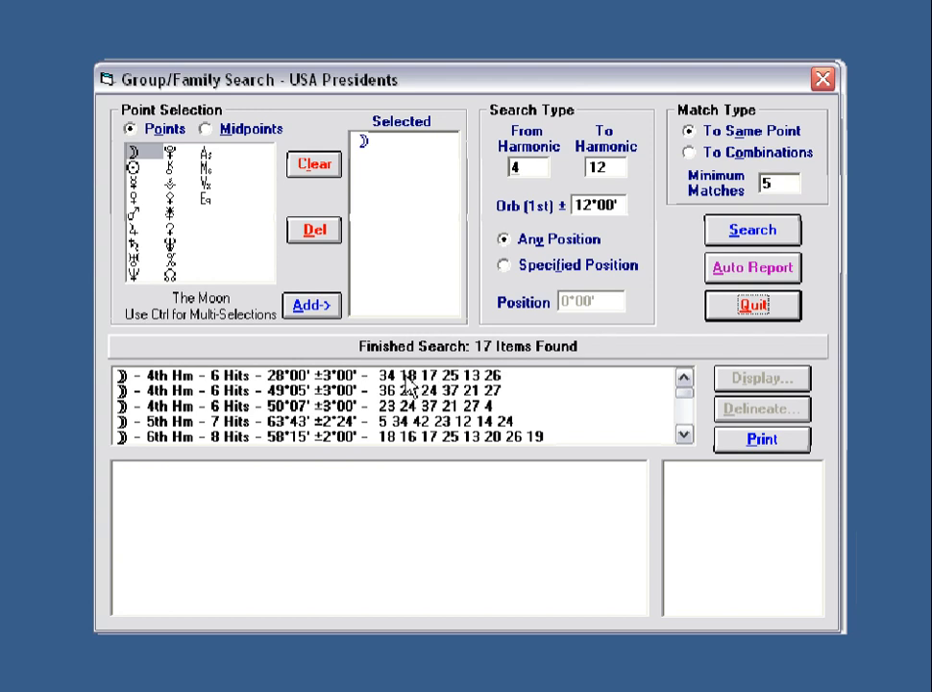
{"action": "left_click", "coordinate": [684, 434]}
{"action": "left_click", "coordinate": [684, 434]}
{"action": "left_click", "coordinate": [685, 434]}
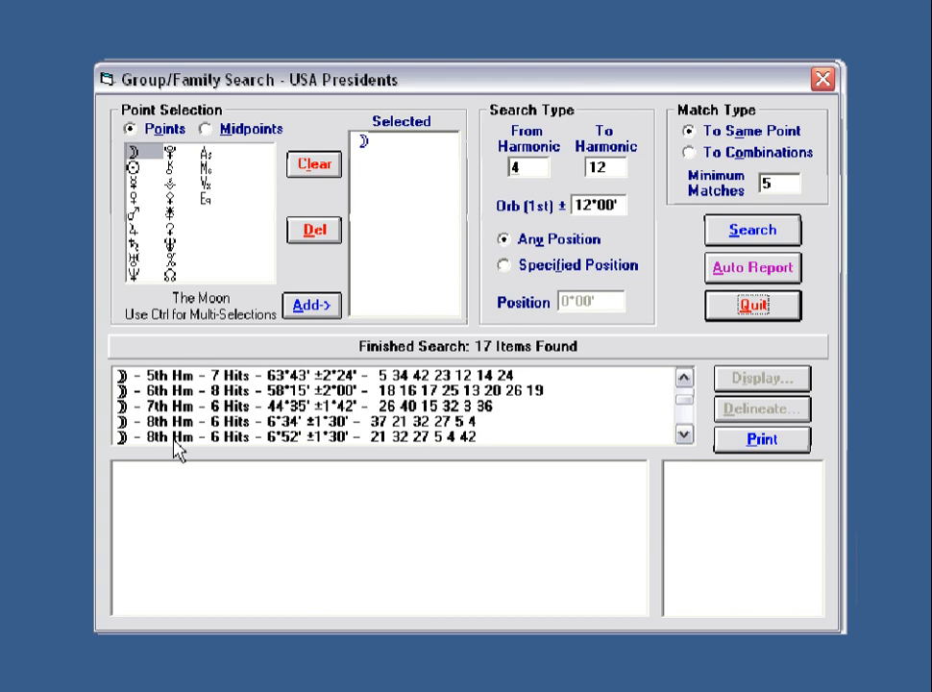
{"action": "left_click", "coordinate": [684, 435]}
{"action": "left_click", "coordinate": [684, 434]}
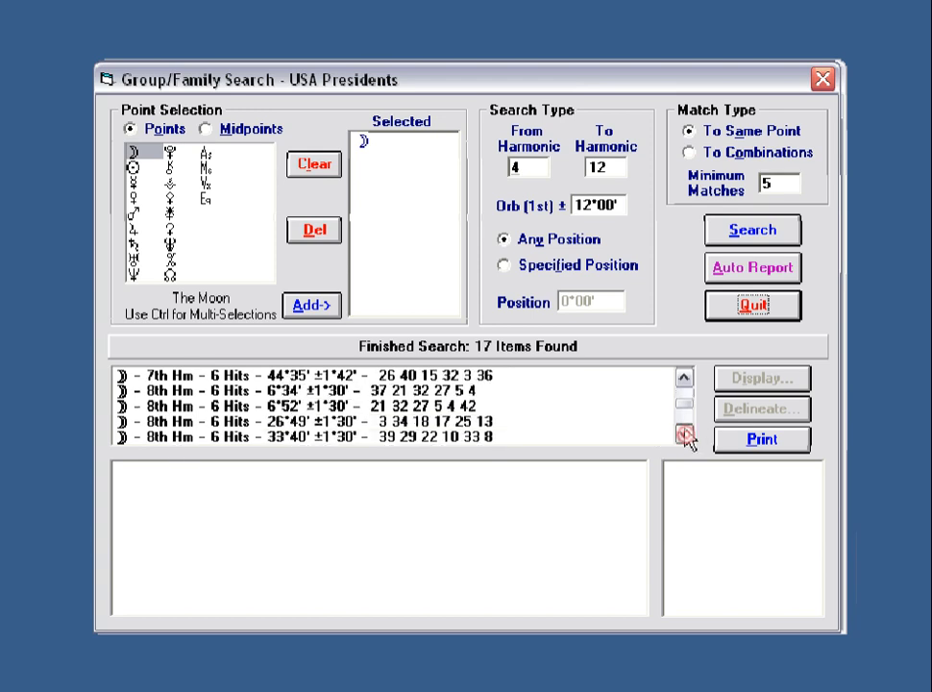
{"action": "left_click_drag", "start_coordinate": [684, 409], "coordinate": [685, 394]}
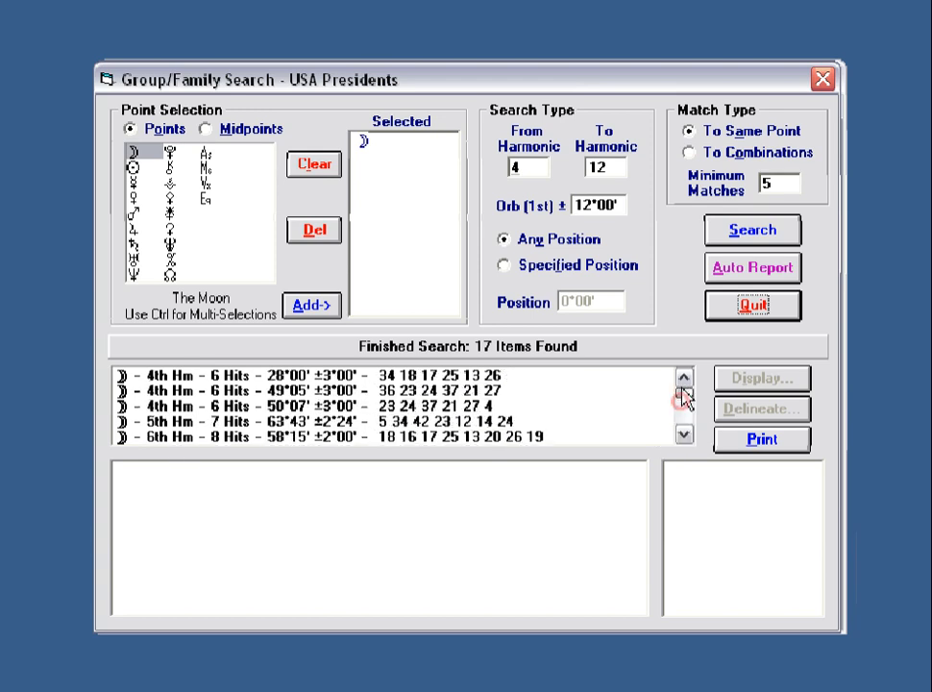
{"action": "left_click", "coordinate": [448, 375]}
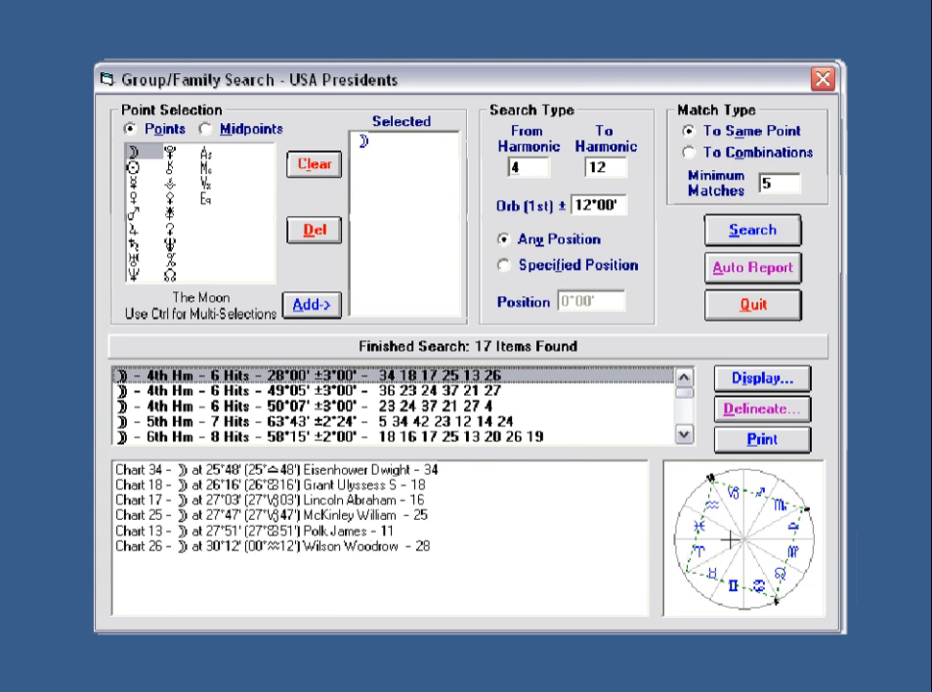
View Charts 34, 18, 17, 25, 13 and 26, then list the 28°00' positions in each sign.
{"action": "left_click", "coordinate": [383, 470]}
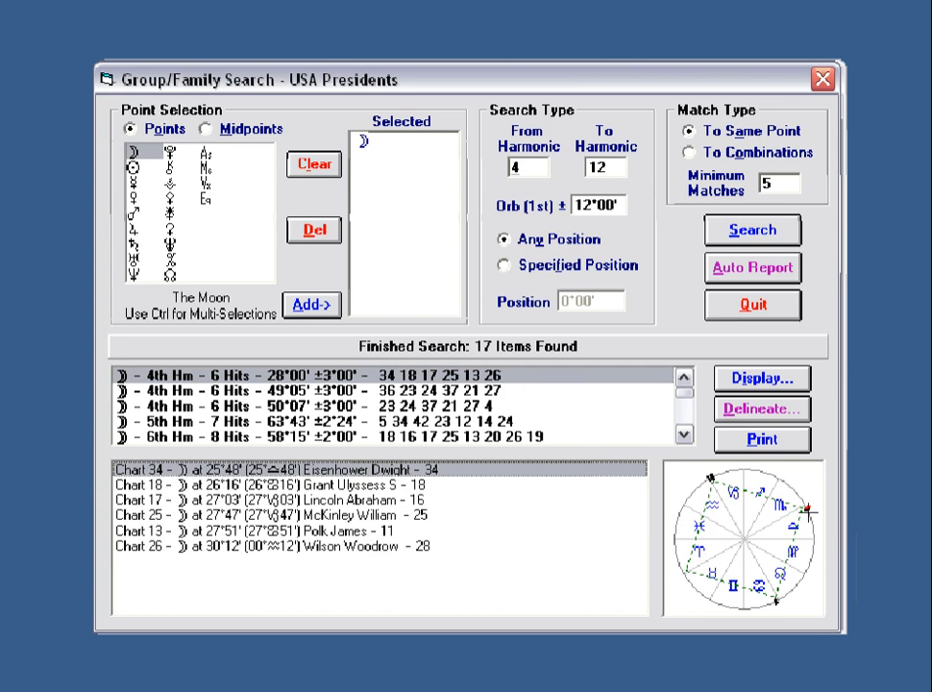
{"action": "left_click", "coordinate": [384, 485]}
{"action": "left_click", "coordinate": [372, 499]}
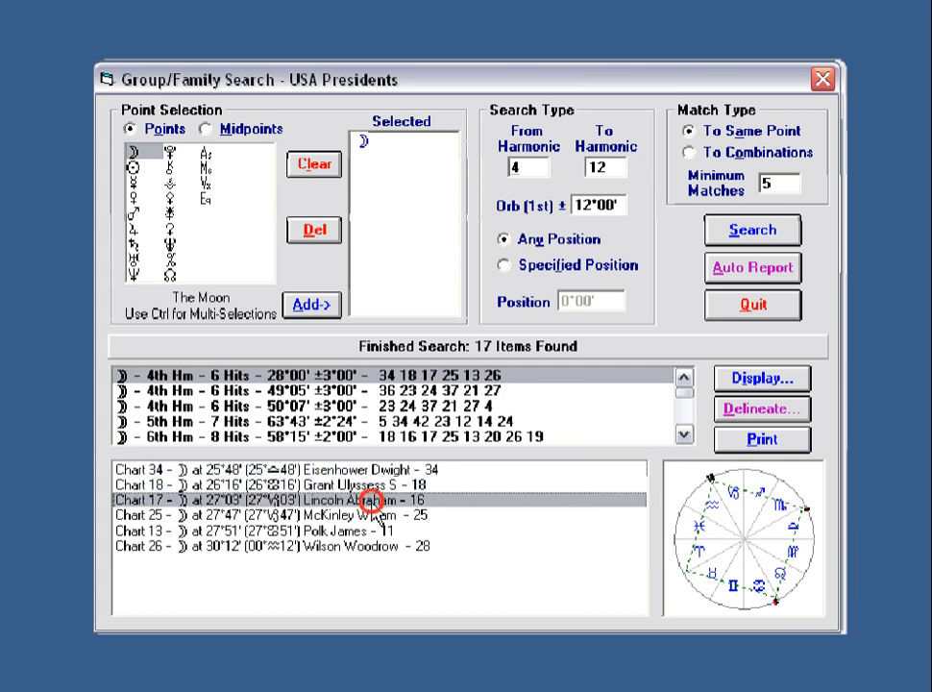
{"action": "left_click", "coordinate": [369, 517]}
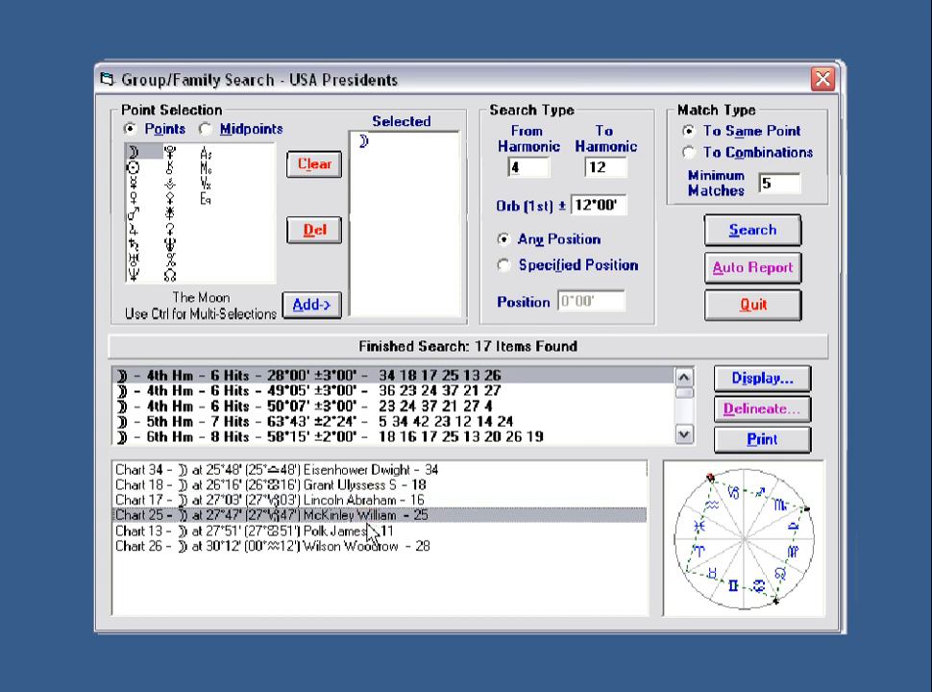
{"action": "left_click", "coordinate": [366, 533]}
{"action": "left_click", "coordinate": [366, 548]}
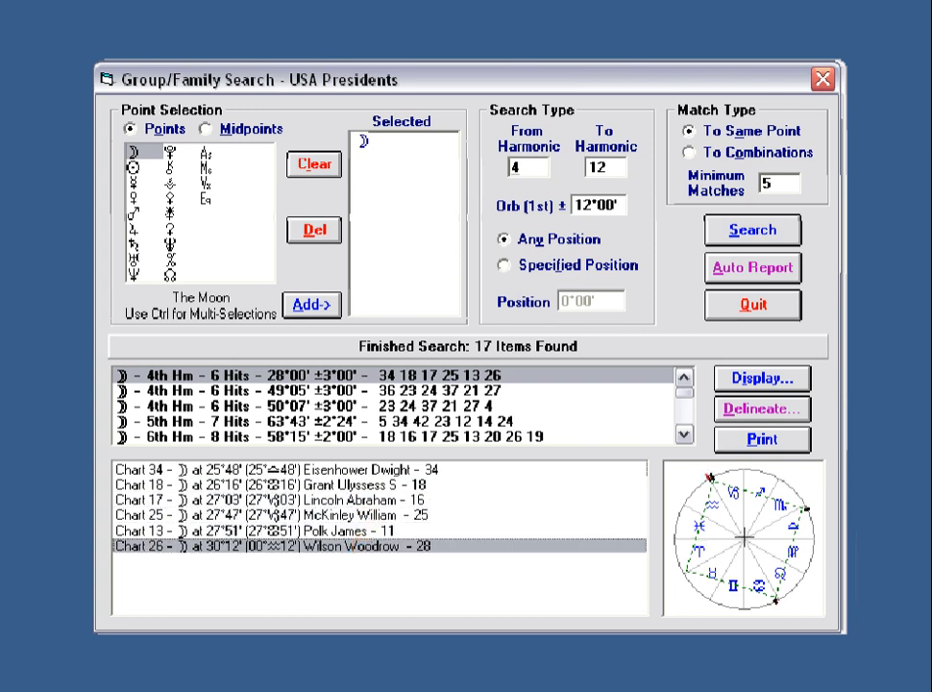
{"action": "left_click", "coordinate": [738, 545]}
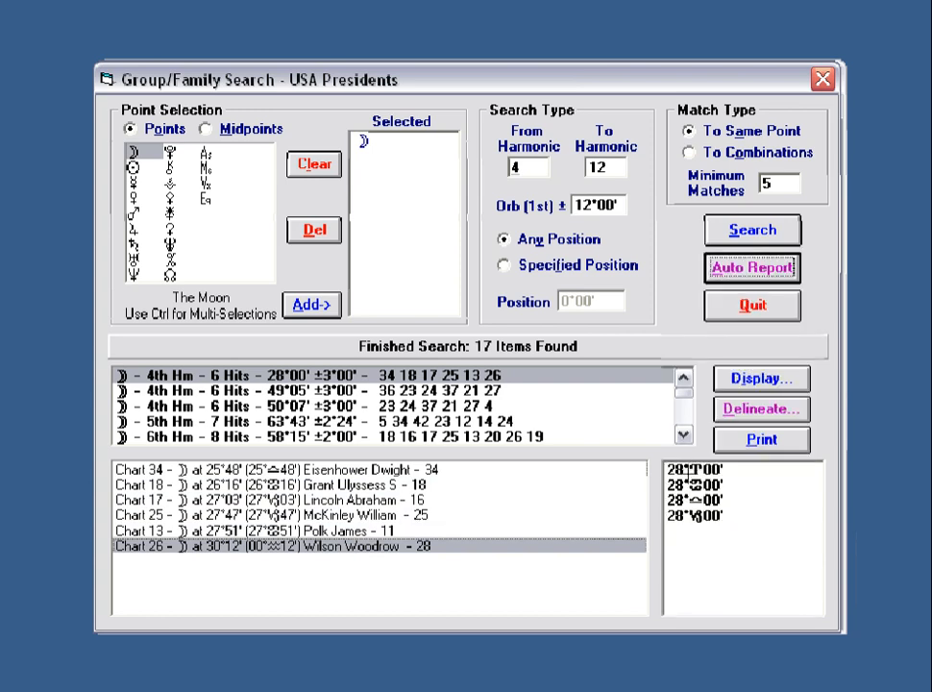
Toggle between the position list and the wheel, ending on the wheel, then show the 49°05' result's charts.
{"action": "left_click", "coordinate": [758, 523]}
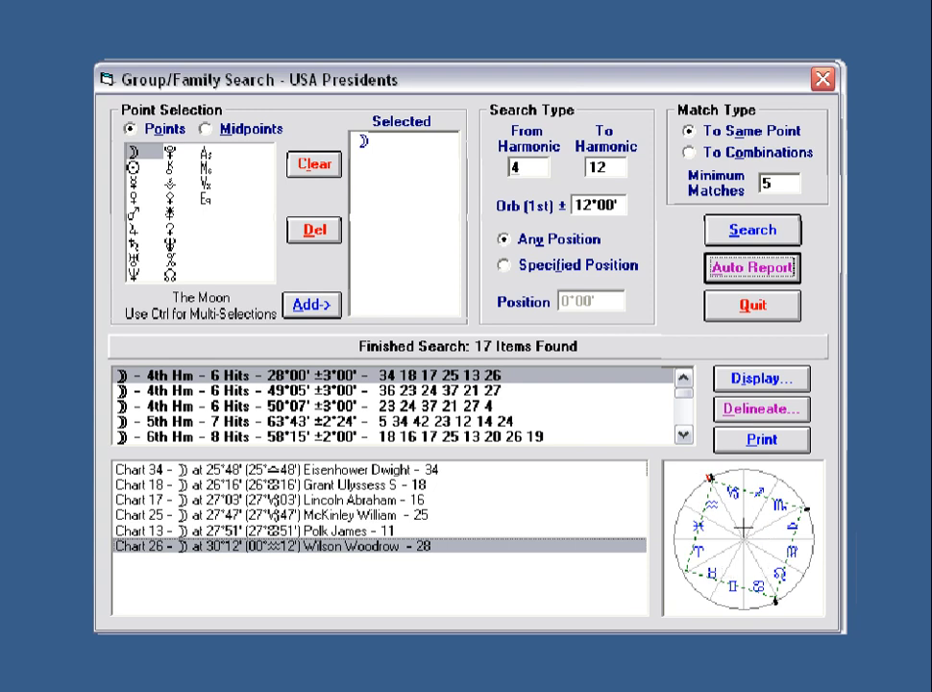
{"action": "left_click", "coordinate": [691, 524]}
{"action": "left_click", "coordinate": [728, 520]}
{"action": "left_click", "coordinate": [743, 528]}
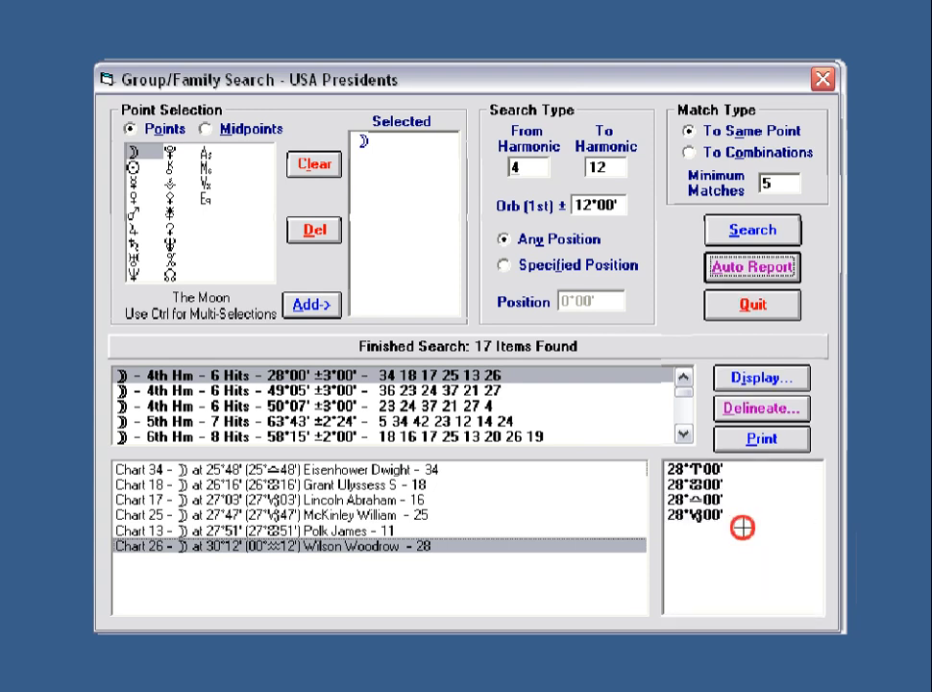
{"action": "left_click", "coordinate": [744, 527]}
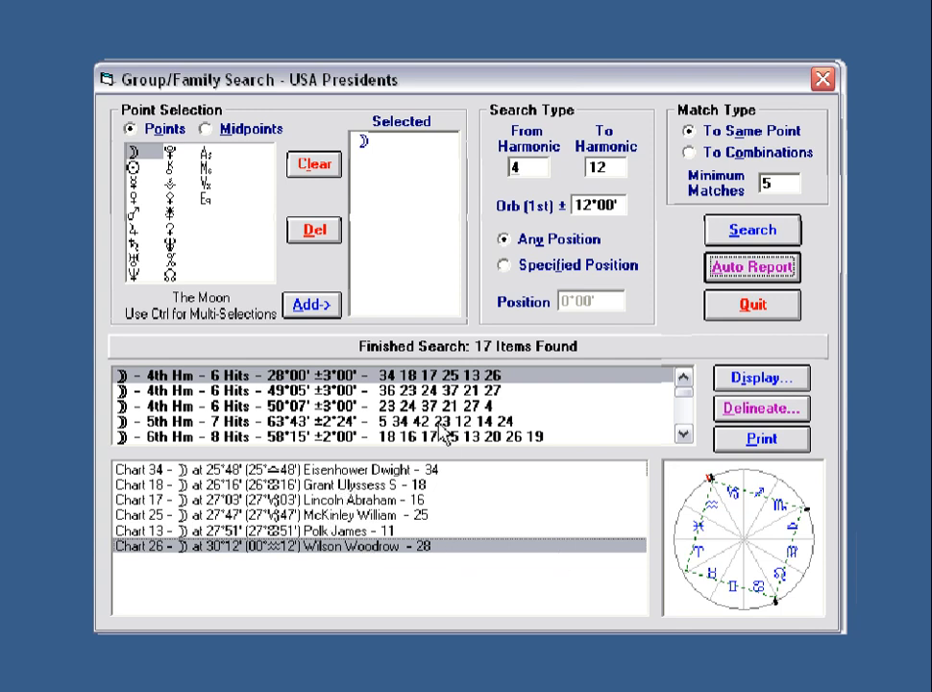
{"action": "left_click", "coordinate": [406, 391]}
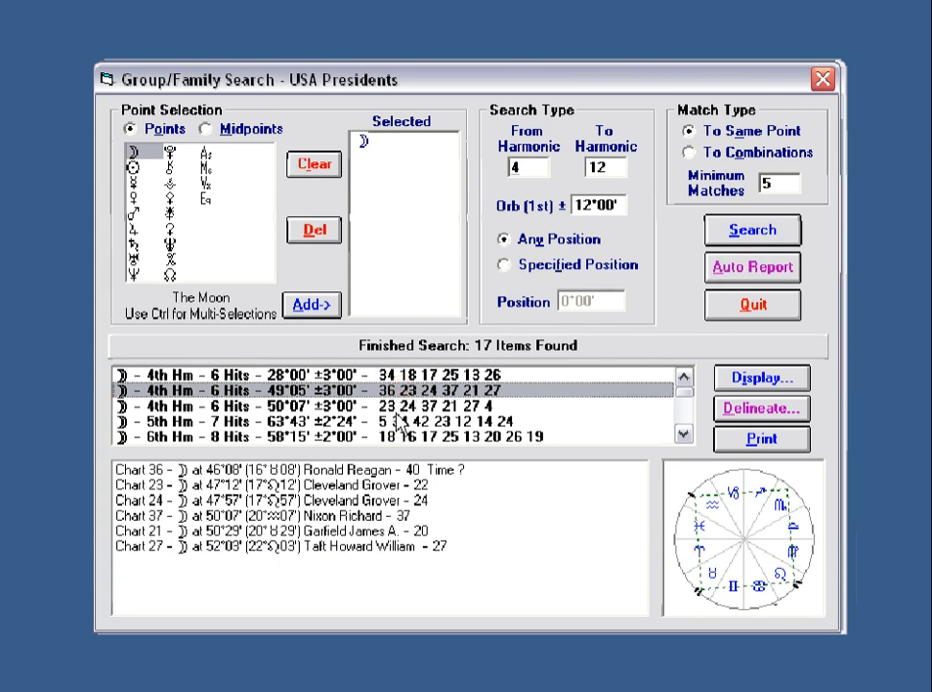
Show the 50°07' result's charts and view Charts 24 and 23.
{"action": "left_click", "coordinate": [400, 411]}
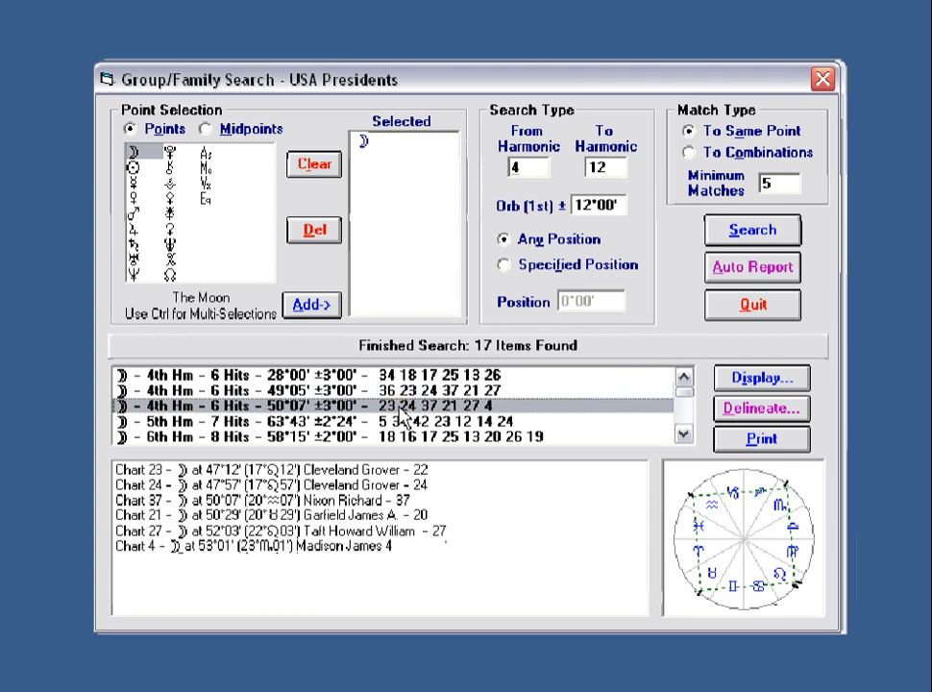
{"action": "left_click", "coordinate": [365, 484]}
{"action": "left_click", "coordinate": [366, 469]}
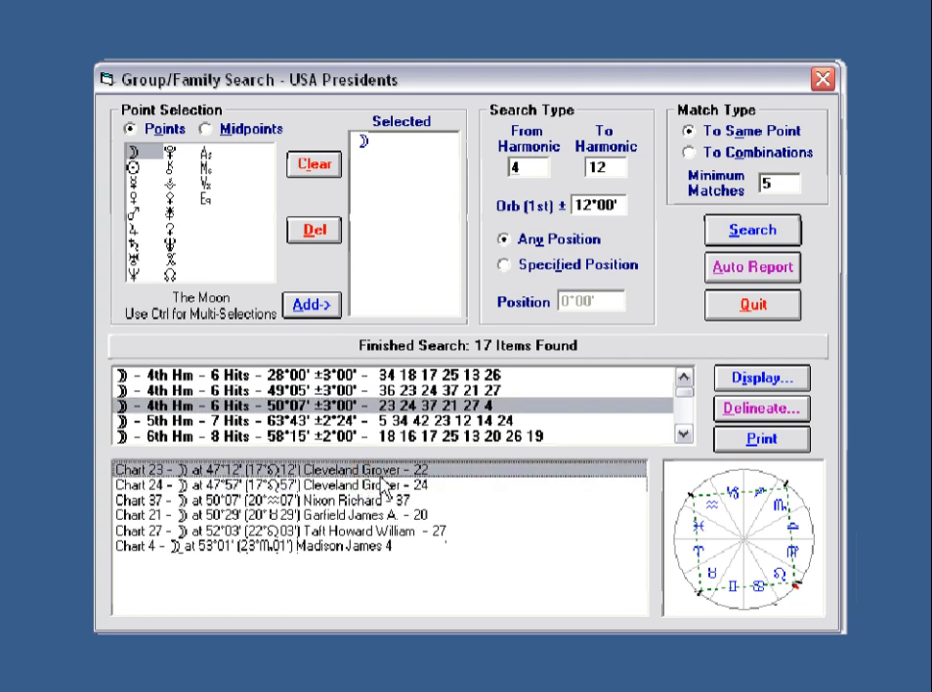
Scroll down and review the 5th-harmonic 7-hit, 6th-harmonic 8-hit, 7th-harmonic and both 8th-harmonic results.
{"action": "left_click", "coordinate": [684, 434]}
{"action": "left_click", "coordinate": [684, 435]}
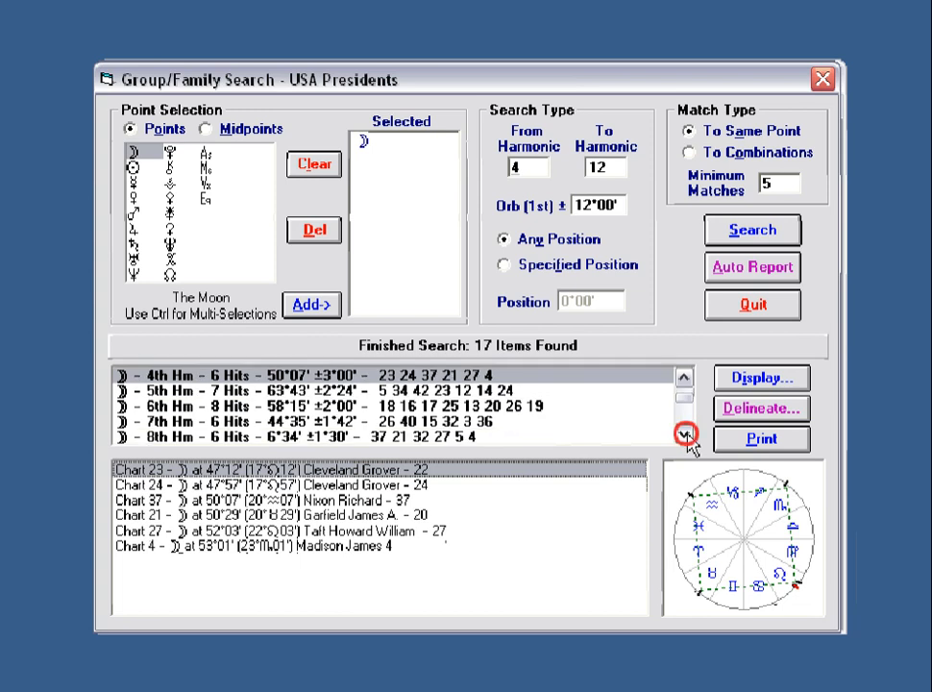
{"action": "left_click", "coordinate": [684, 434]}
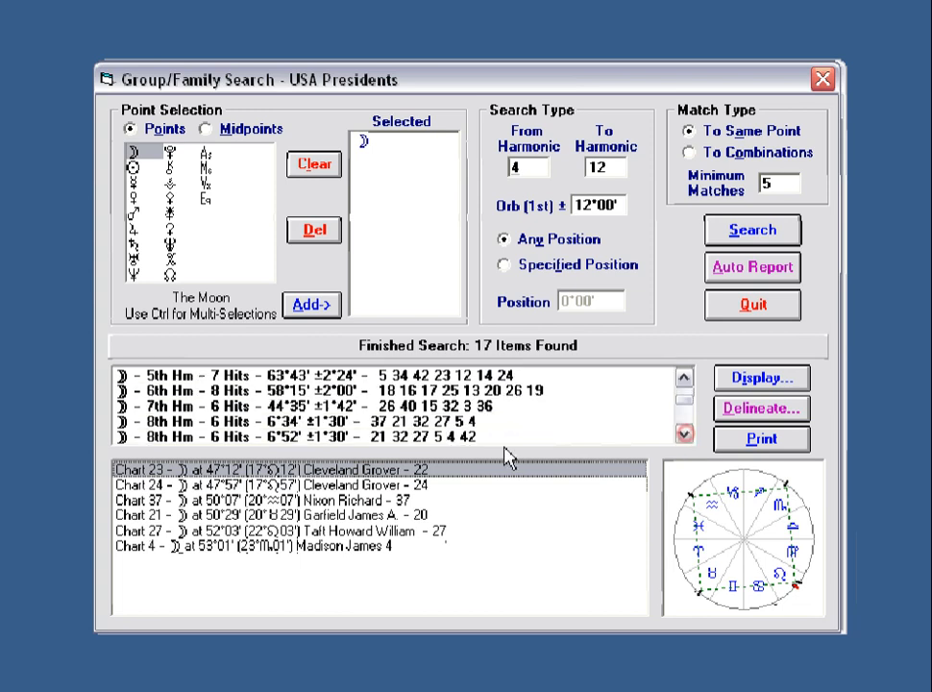
{"action": "left_click", "coordinate": [317, 375]}
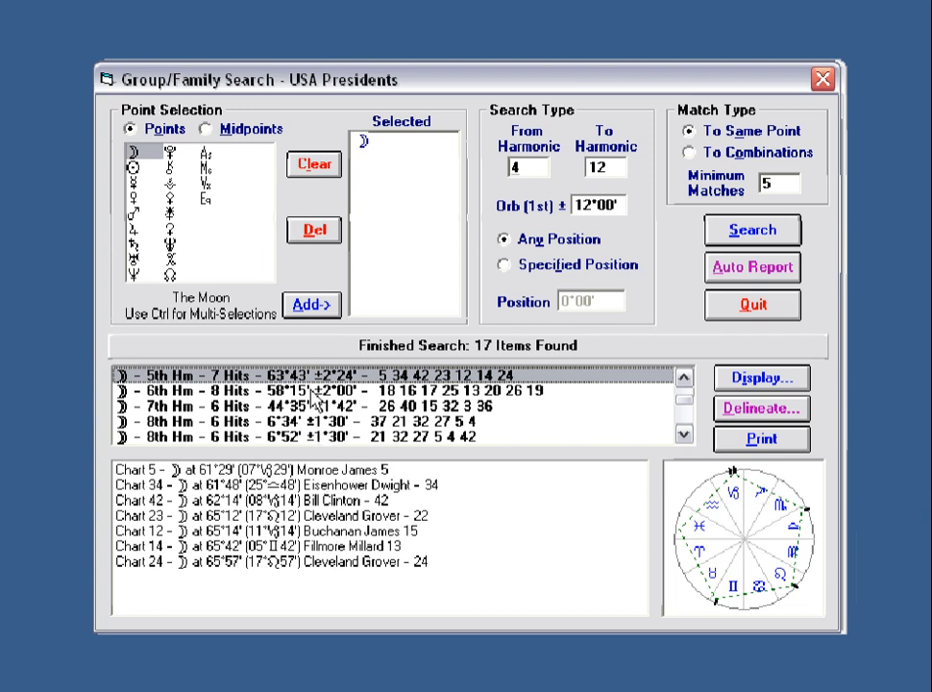
{"action": "left_click", "coordinate": [308, 391]}
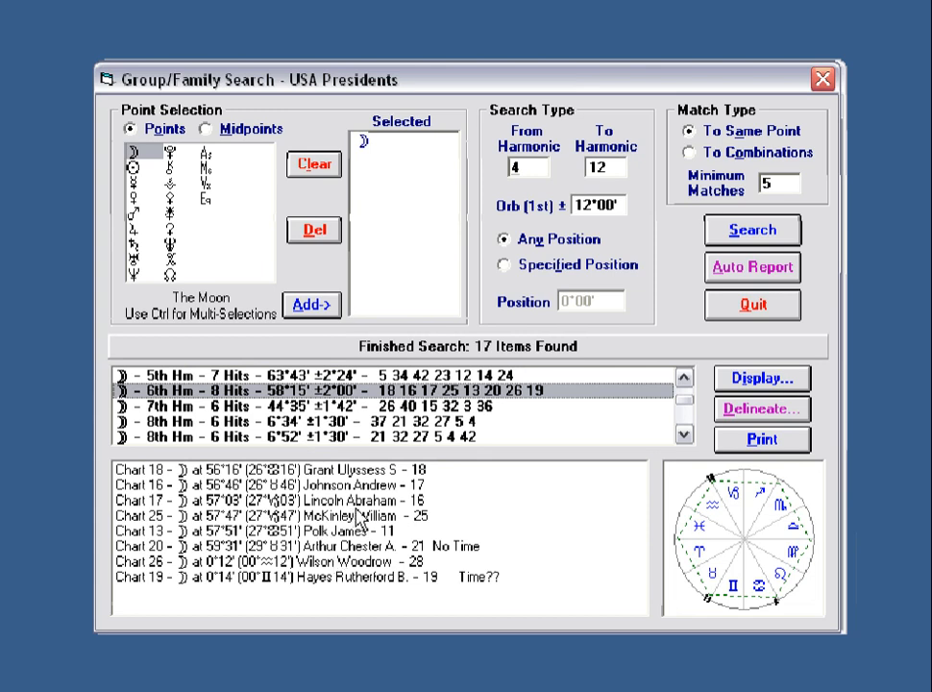
{"action": "left_click", "coordinate": [314, 407]}
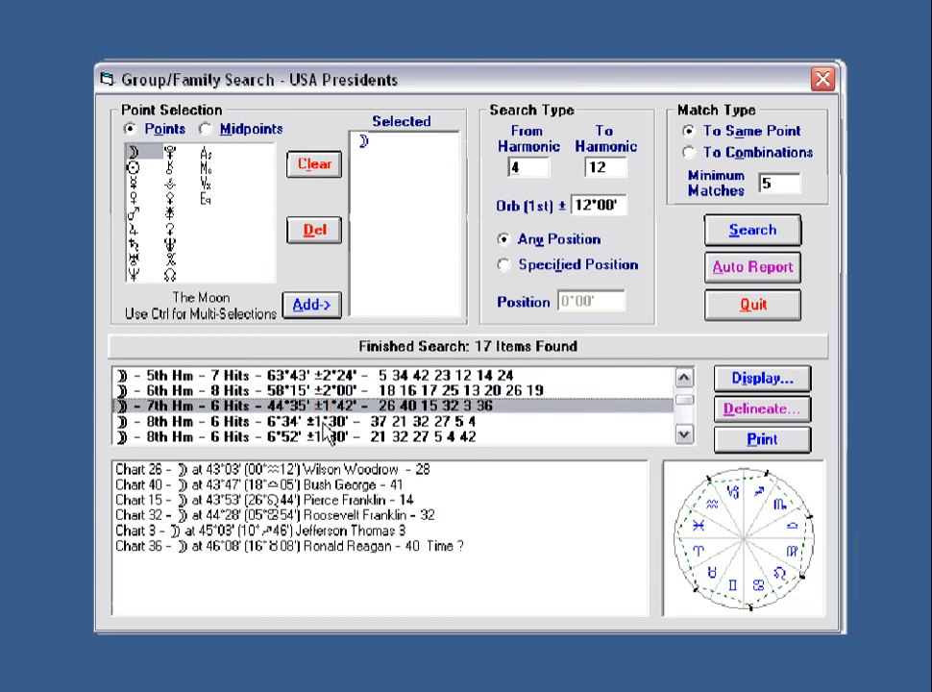
{"action": "left_click", "coordinate": [325, 421]}
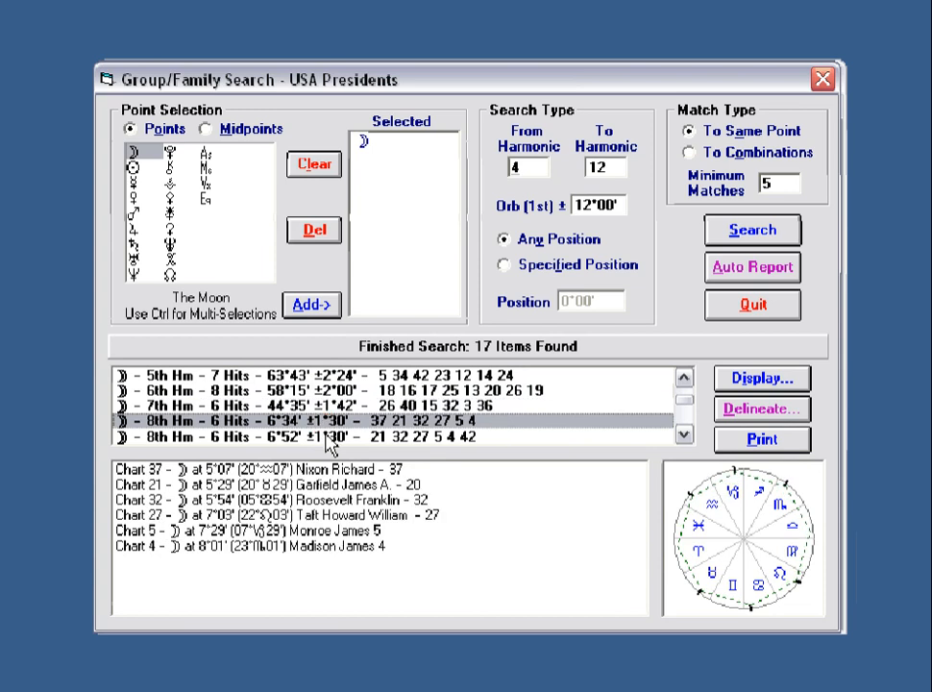
{"action": "left_click", "coordinate": [327, 436]}
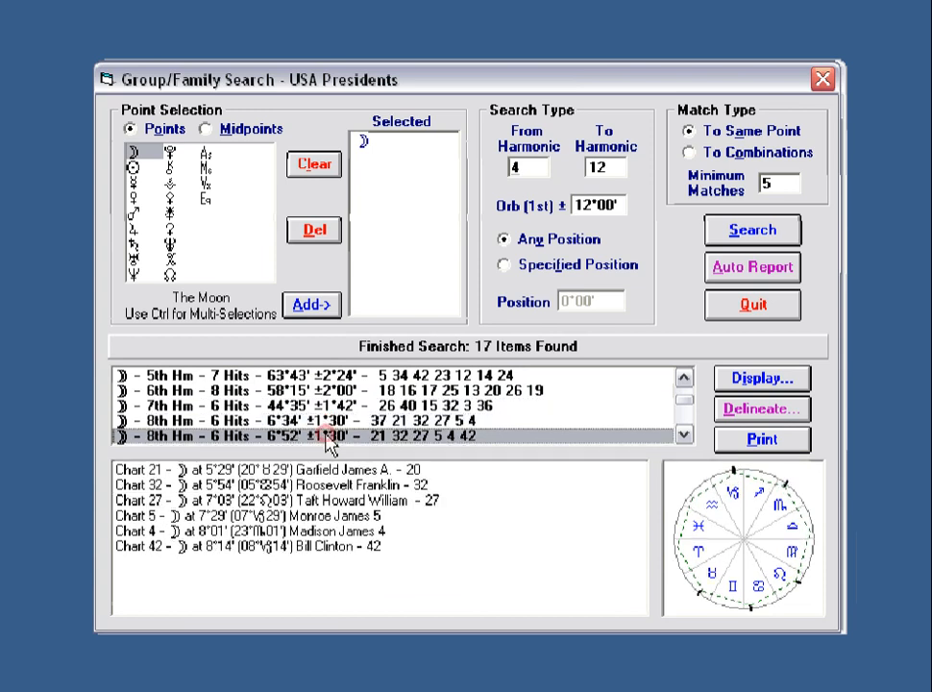
Scroll to the 10th-harmonic 8-hit result, then return to the 28°00' 4th-harmonic result.
{"action": "left_click", "coordinate": [683, 435]}
{"action": "left_click", "coordinate": [683, 435]}
{"action": "left_click", "coordinate": [683, 435]}
{"action": "left_click", "coordinate": [683, 435]}
{"action": "left_click", "coordinate": [683, 436]}
{"action": "left_click", "coordinate": [683, 435]}
{"action": "left_click", "coordinate": [684, 435]}
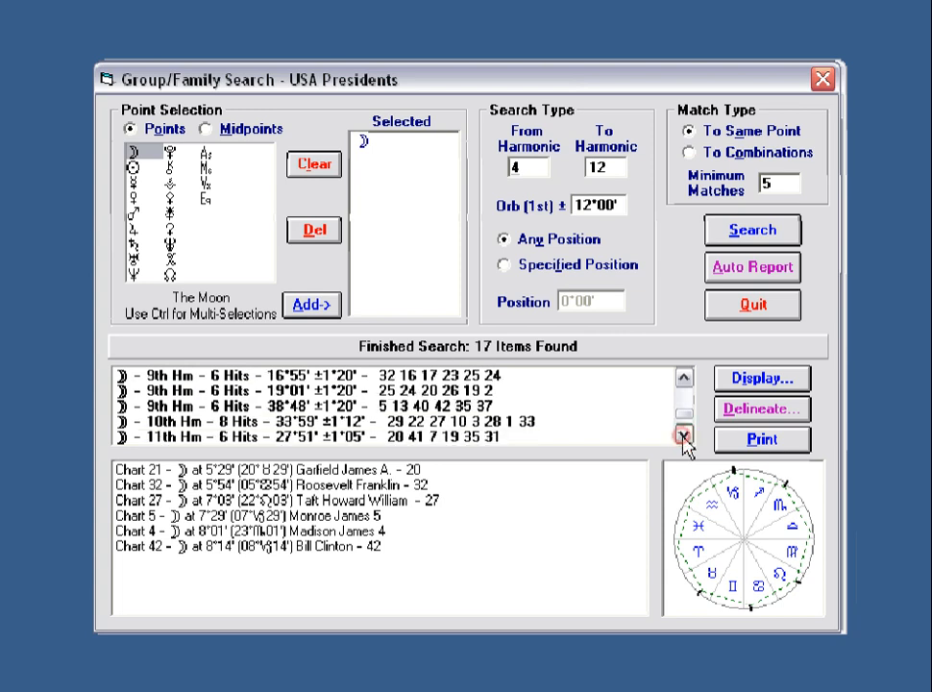
{"action": "left_click", "coordinate": [683, 436]}
{"action": "left_click", "coordinate": [683, 435]}
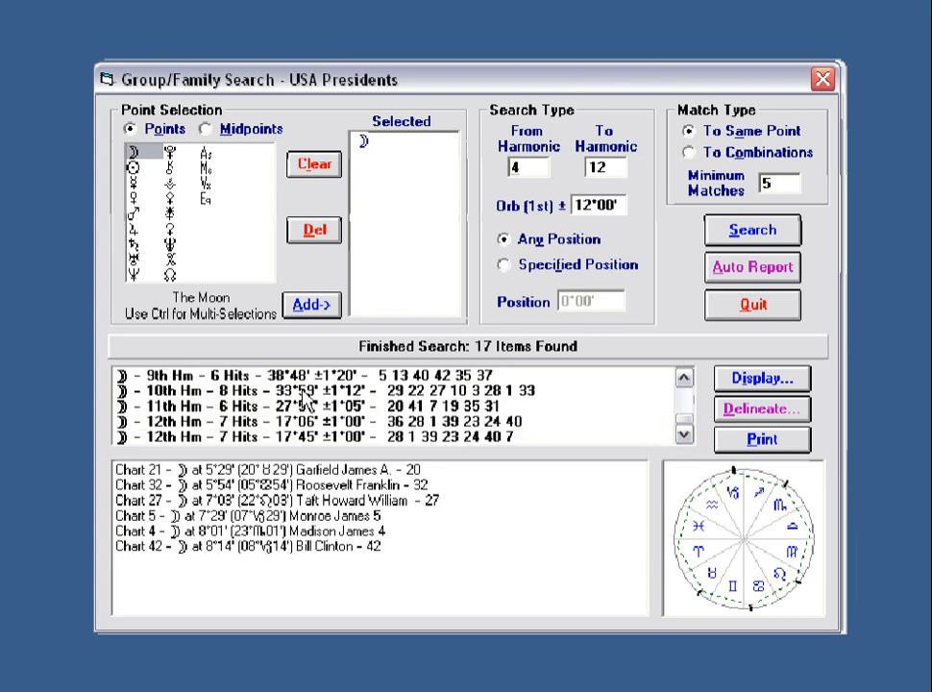
{"action": "left_click", "coordinate": [171, 394]}
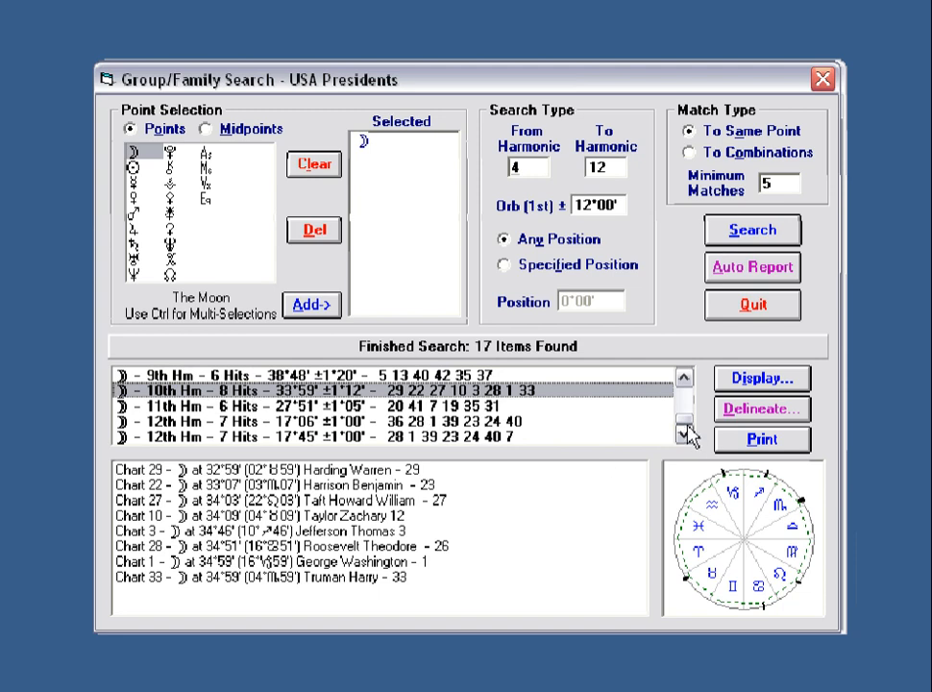
{"action": "left_click_drag", "start_coordinate": [682, 420], "coordinate": [685, 391]}
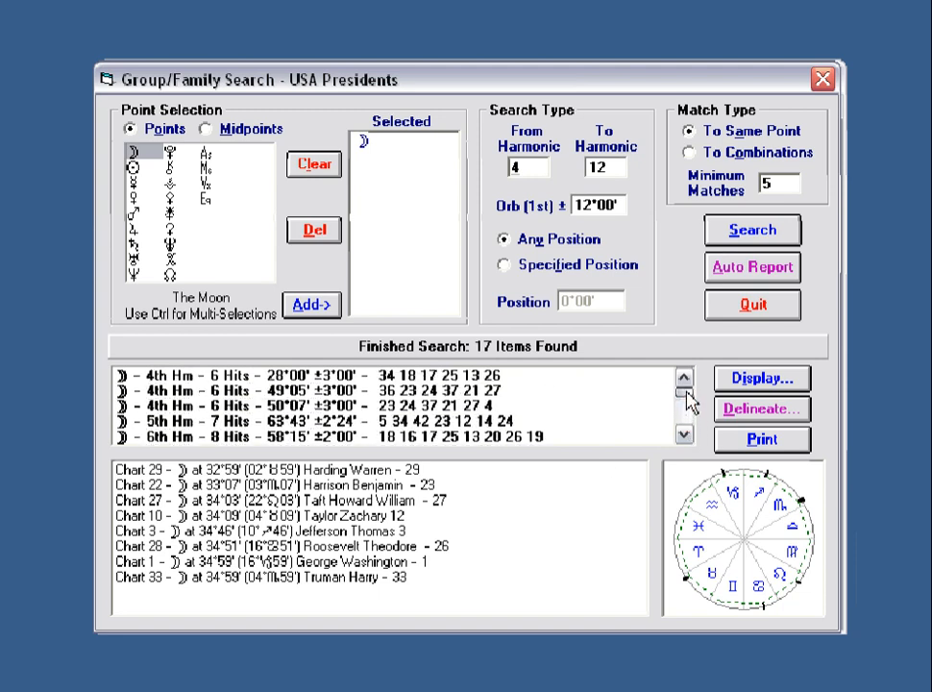
{"action": "left_click", "coordinate": [418, 377]}
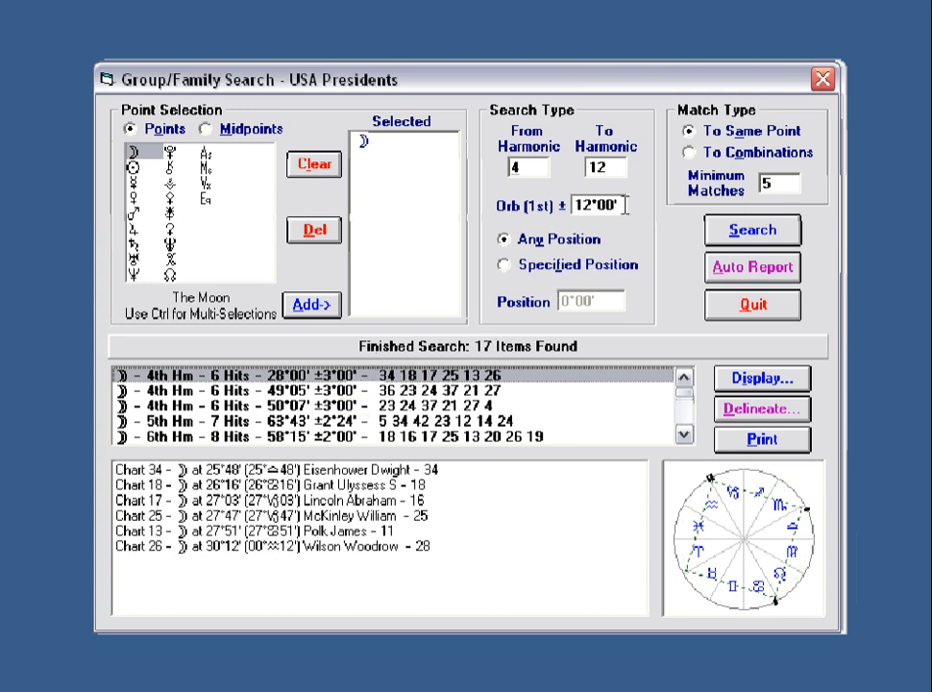
Change the first-harmonic orb from 12°00' to 20°00' and rerun the Moon search.
{"action": "double_click", "coordinate": [620, 204]}
{"action": "type", "text": "20"}
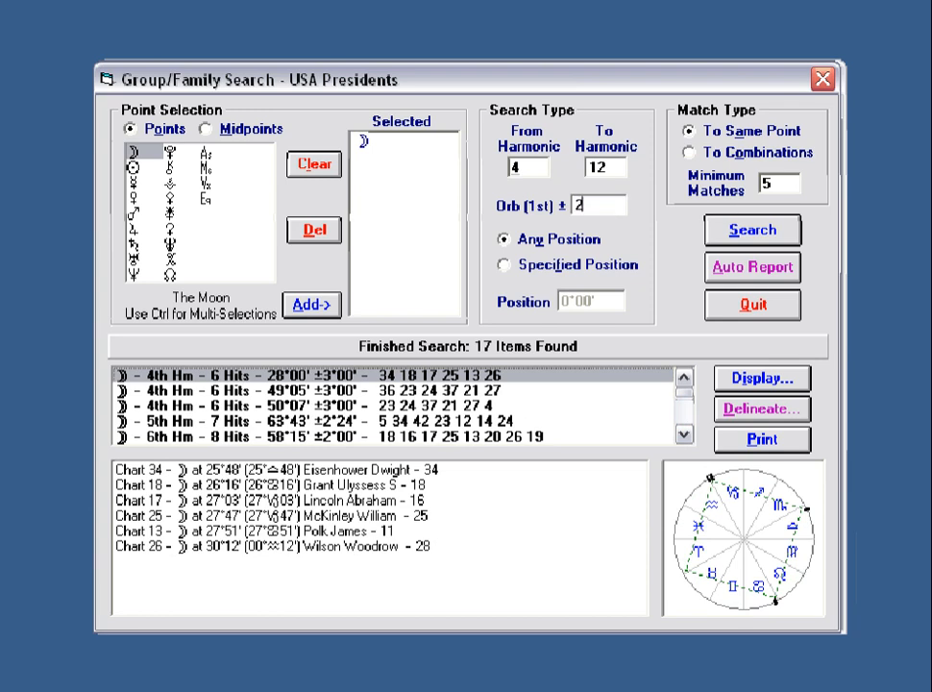
{"action": "left_click", "coordinate": [611, 169]}
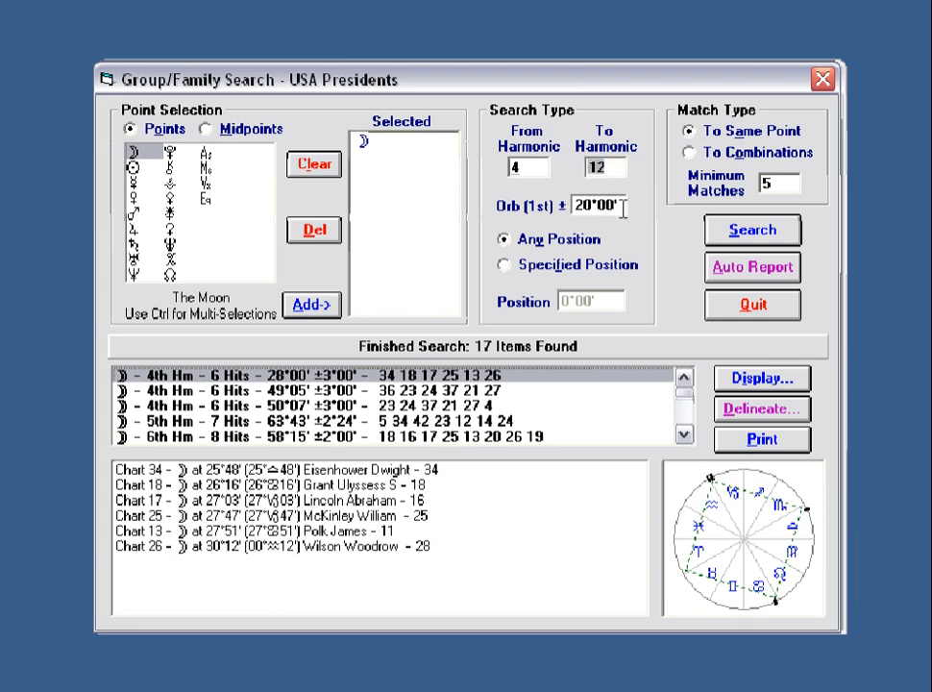
{"action": "left_click", "coordinate": [623, 206]}
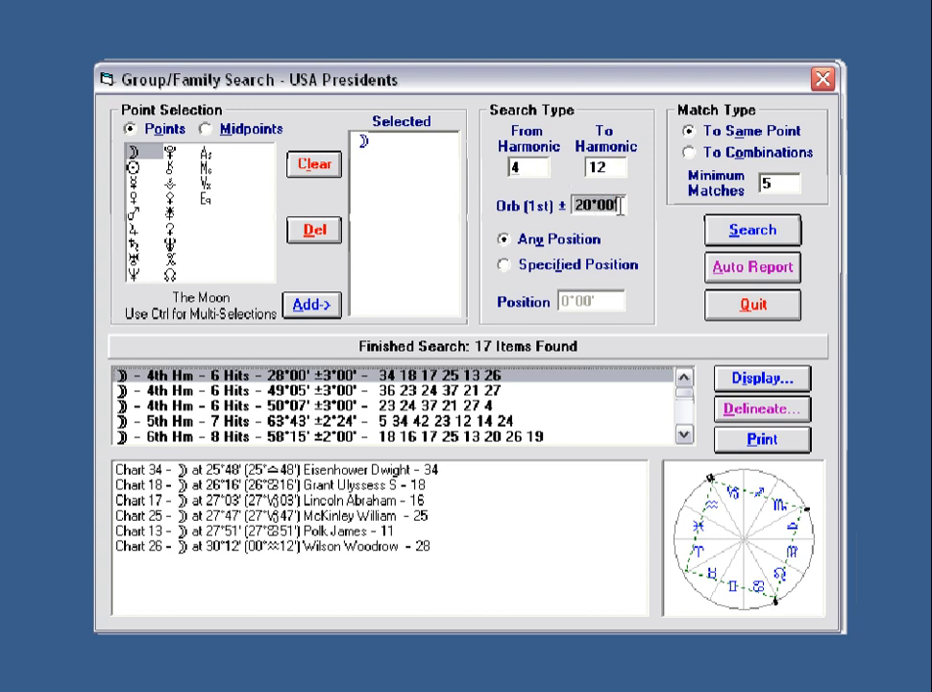
{"action": "left_click", "coordinate": [716, 234]}
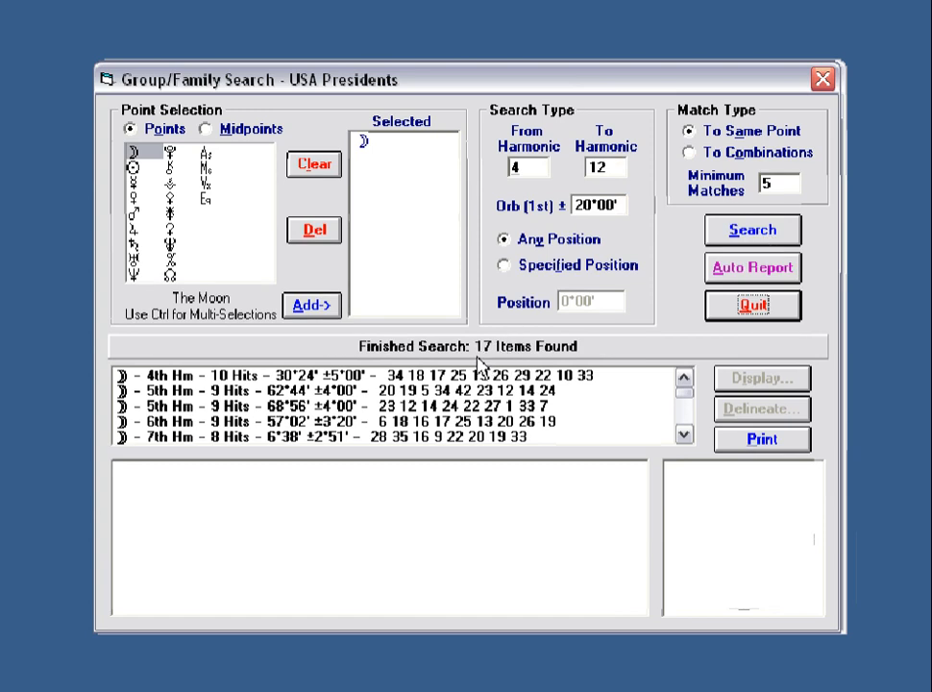
Check the top 10-hit result's charts, clear the search point, then select both Moon and Sun.
{"action": "left_click", "coordinate": [355, 376]}
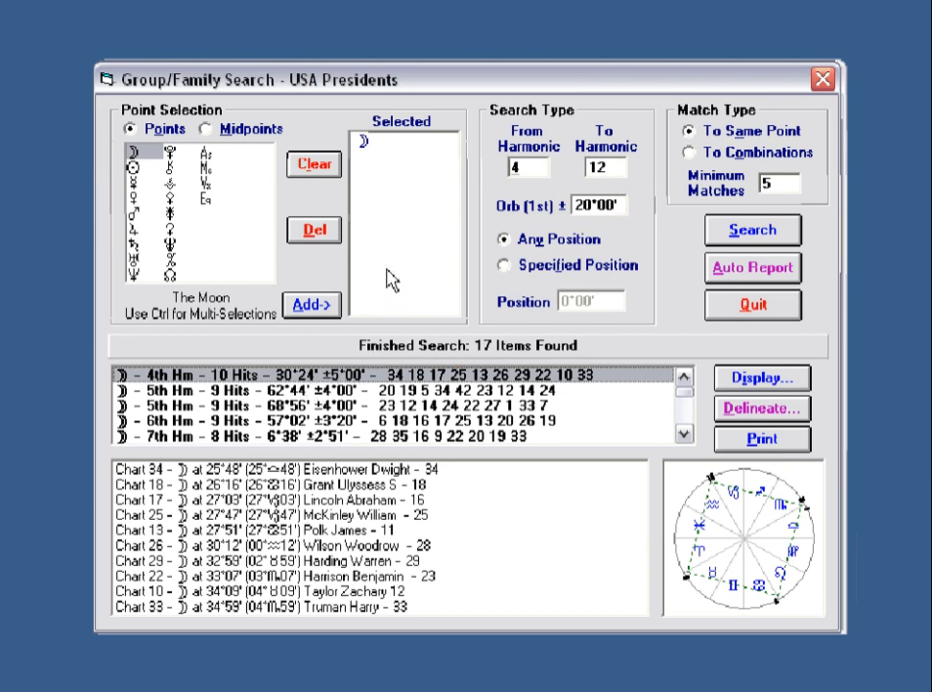
{"action": "left_click", "coordinate": [318, 169]}
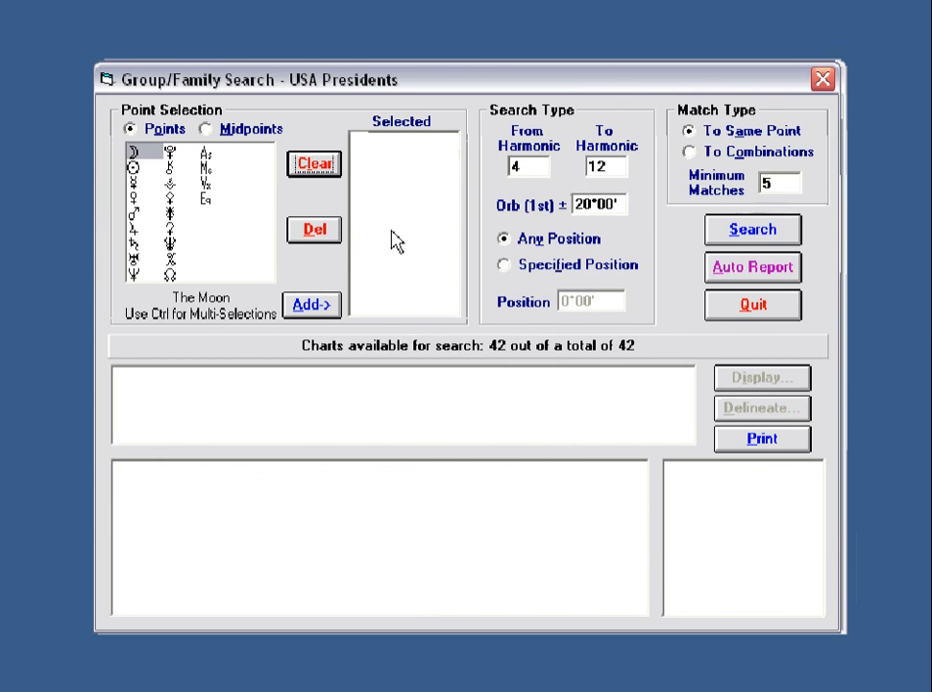
{"action": "left_click", "coordinate": [132, 169]}
{"action": "left_click", "coordinate": [133, 182]}
{"action": "left_click", "coordinate": [132, 196]}
{"action": "left_click", "coordinate": [134, 152]}
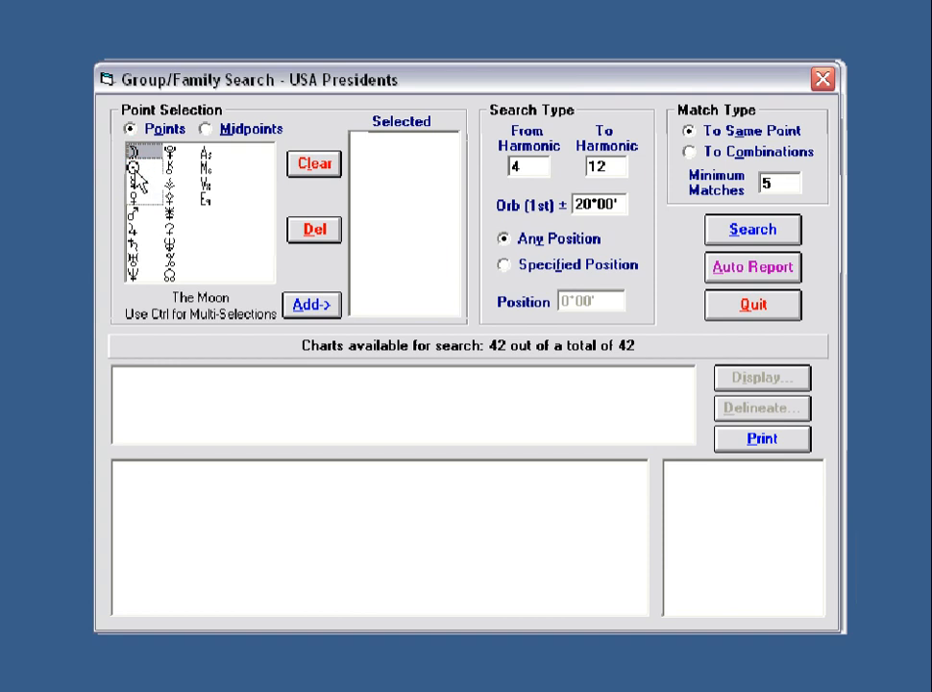
{"action": "left_click", "coordinate": [131, 169], "text": "ctrl"}
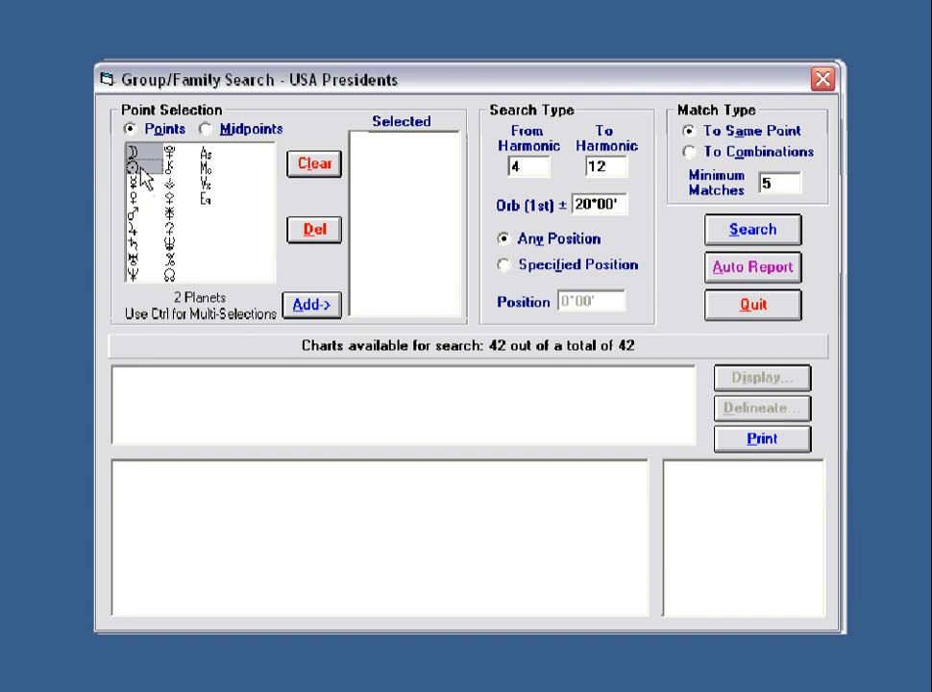
Add the Moon and Sun as search points and select the 20°00' orb value for replacement.
{"action": "left_click", "coordinate": [133, 153]}
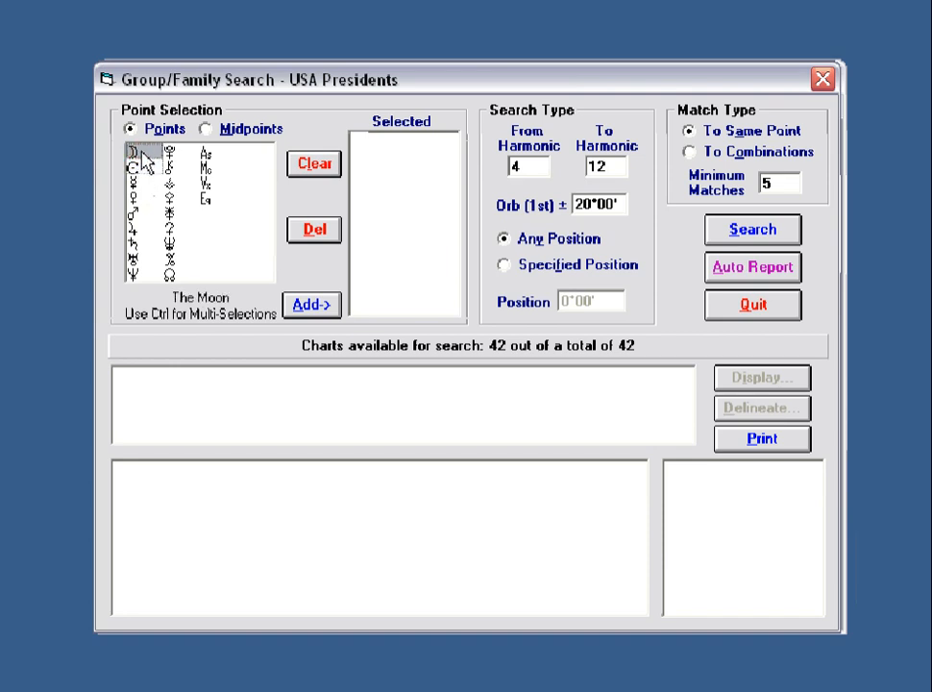
{"action": "left_click", "coordinate": [132, 213], "text": "shift"}
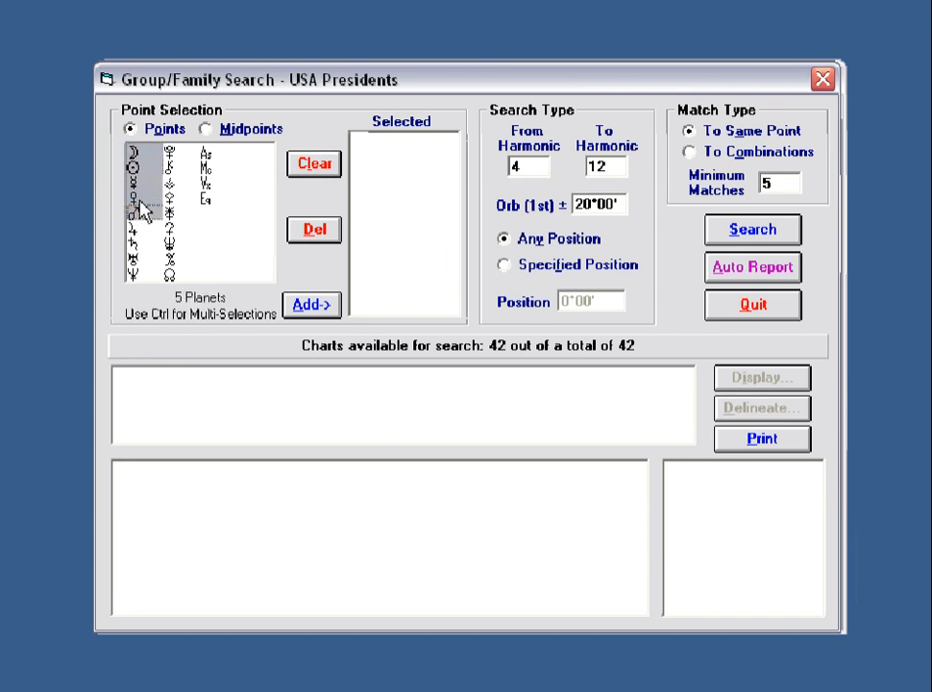
{"action": "left_click", "coordinate": [133, 151]}
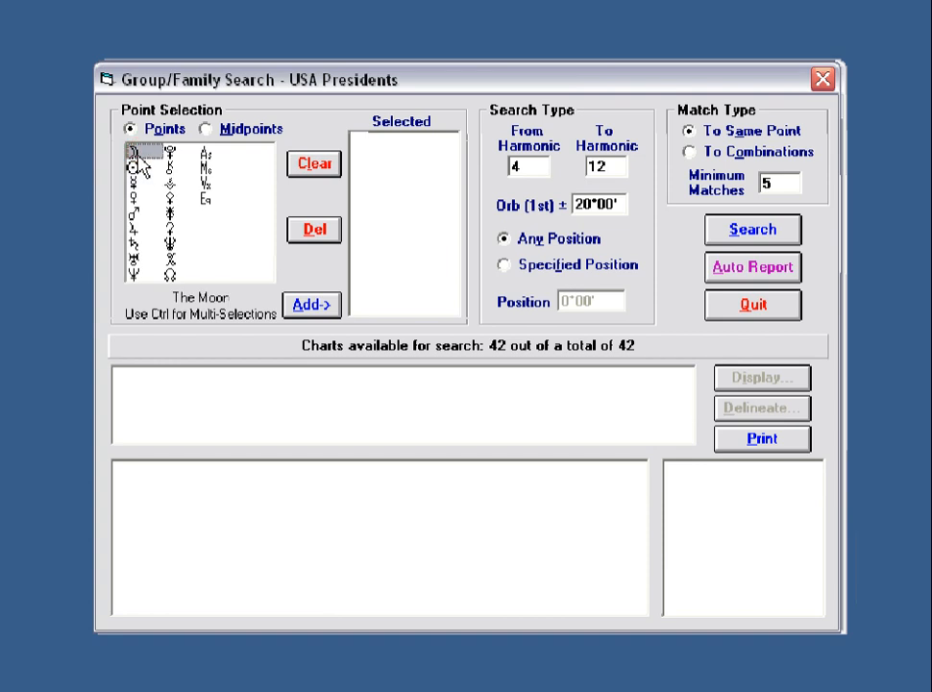
{"action": "left_click", "coordinate": [133, 168], "text": "ctrl"}
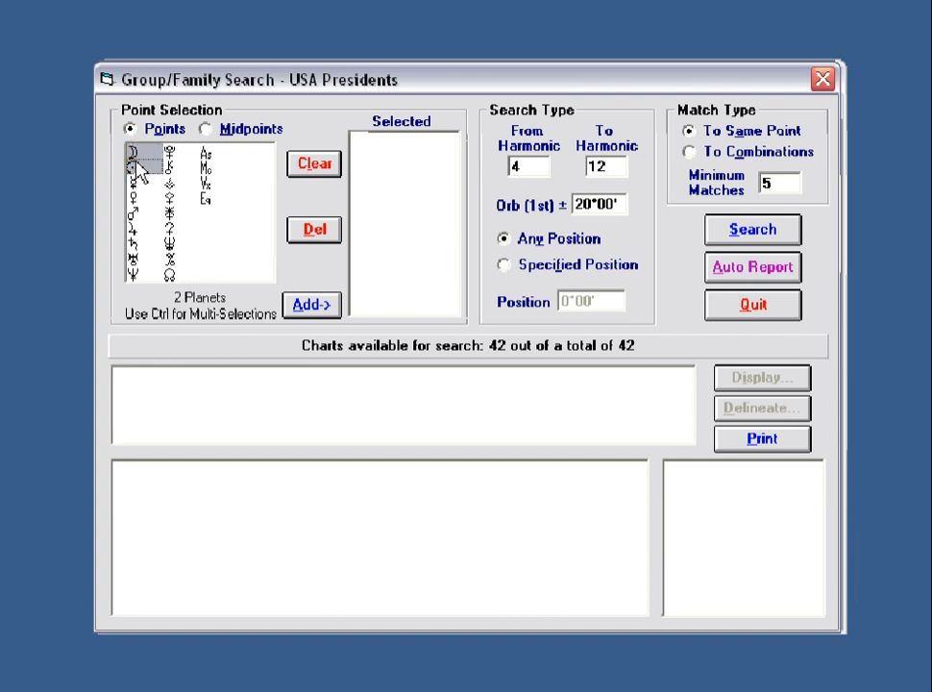
{"action": "left_click", "coordinate": [315, 306]}
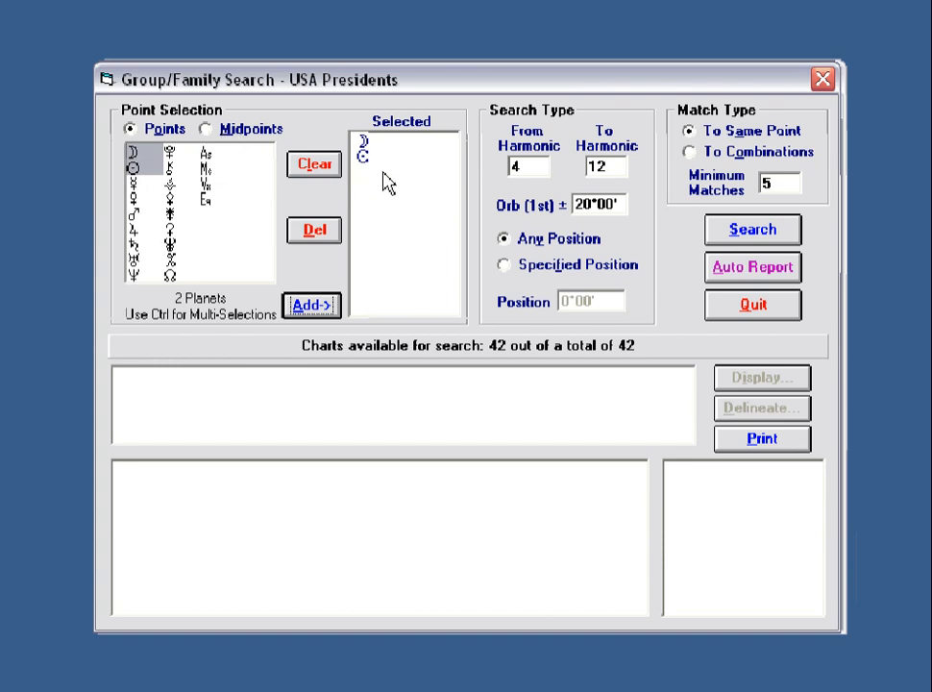
{"action": "double_click", "coordinate": [620, 203]}
Enter a 12°00' orb, try To Combinations, then set Match Type back to To Same Point.
{"action": "type", "text": "12"}
{"action": "left_click", "coordinate": [535, 167]}
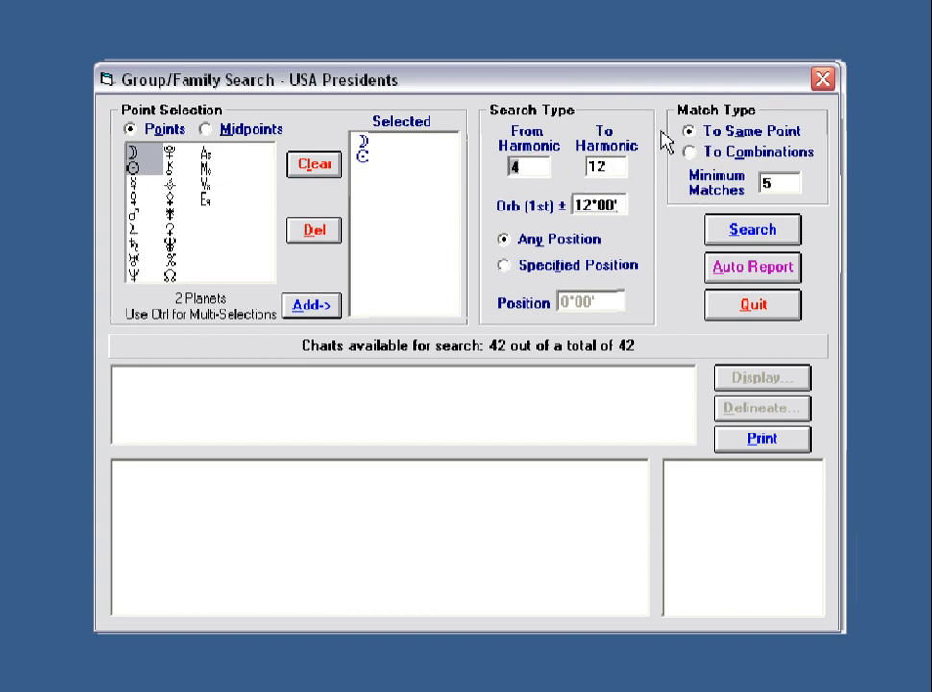
{"action": "left_click", "coordinate": [786, 184]}
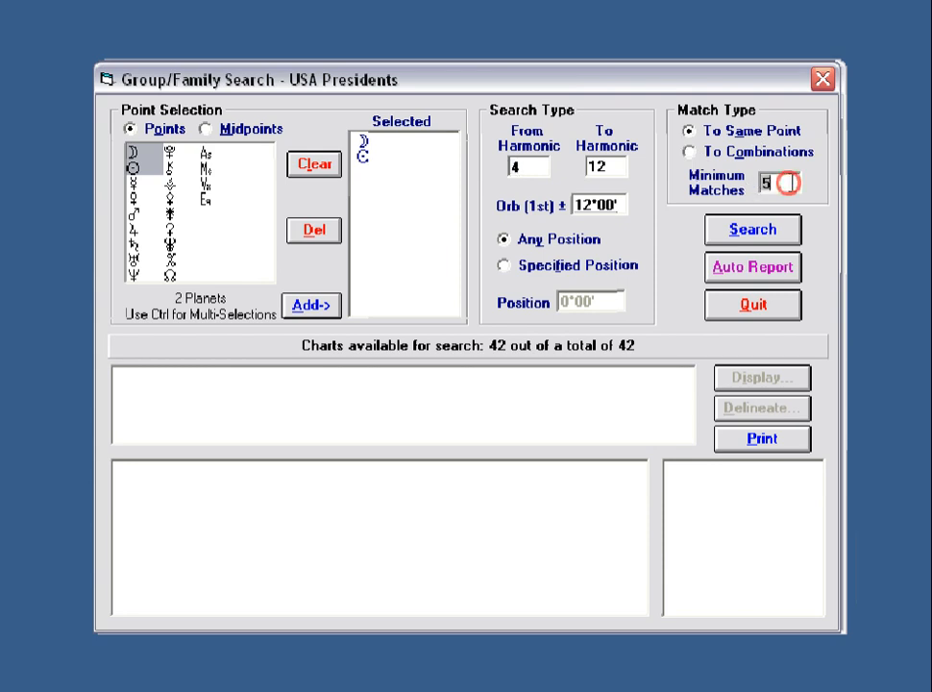
{"action": "left_click", "coordinate": [689, 154]}
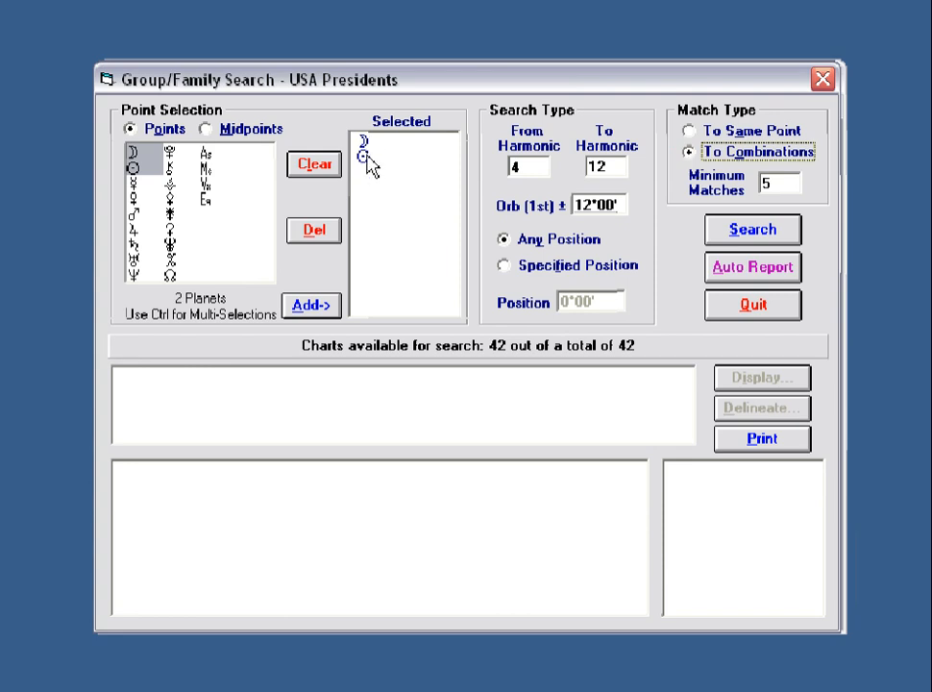
{"action": "left_click", "coordinate": [689, 133]}
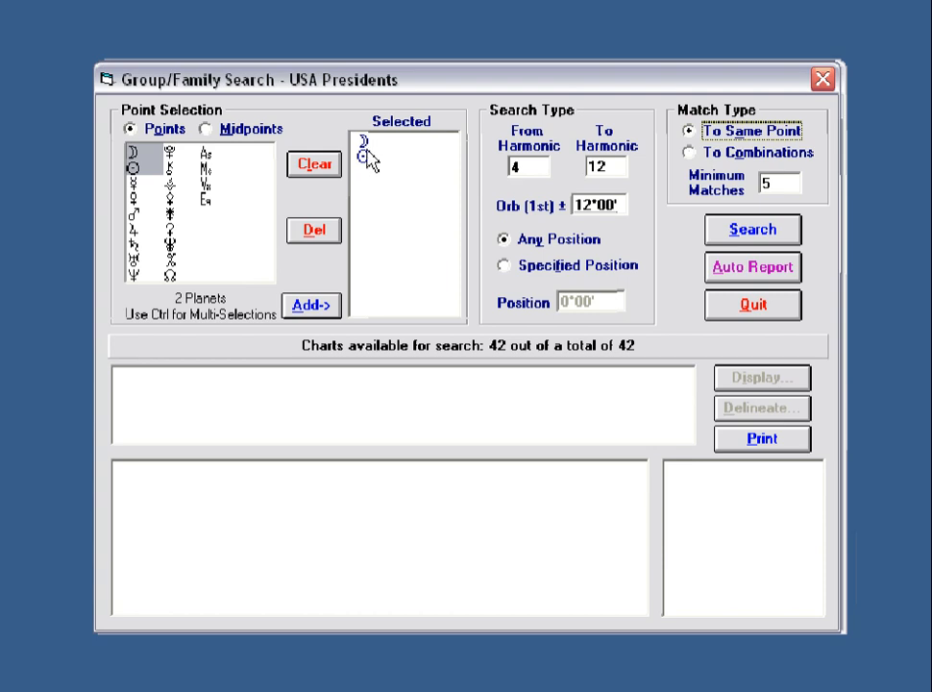
Run the same-point Moon–Sun search (39 results), scroll to the Sun entries, and choose To Combinations.
{"action": "left_click", "coordinate": [754, 231]}
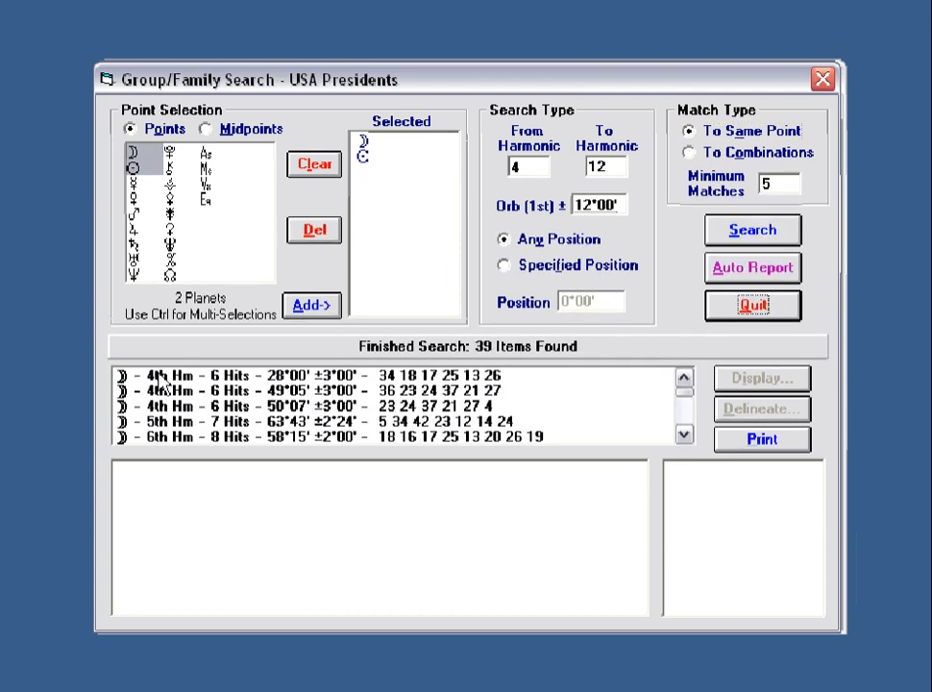
{"action": "left_click_drag", "start_coordinate": [684, 392], "coordinate": [684, 409]}
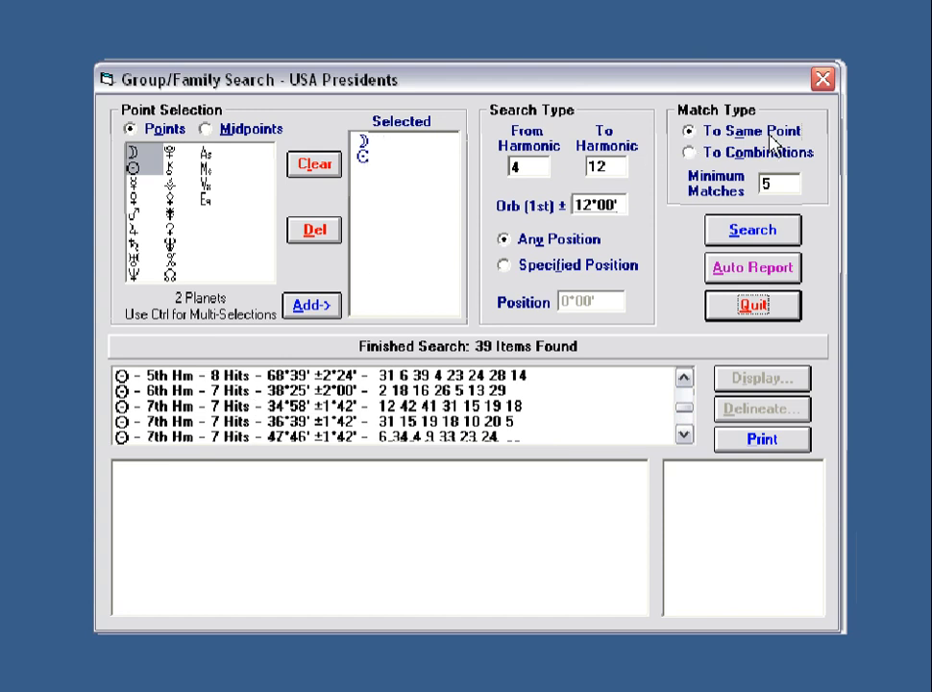
{"action": "left_click", "coordinate": [690, 155]}
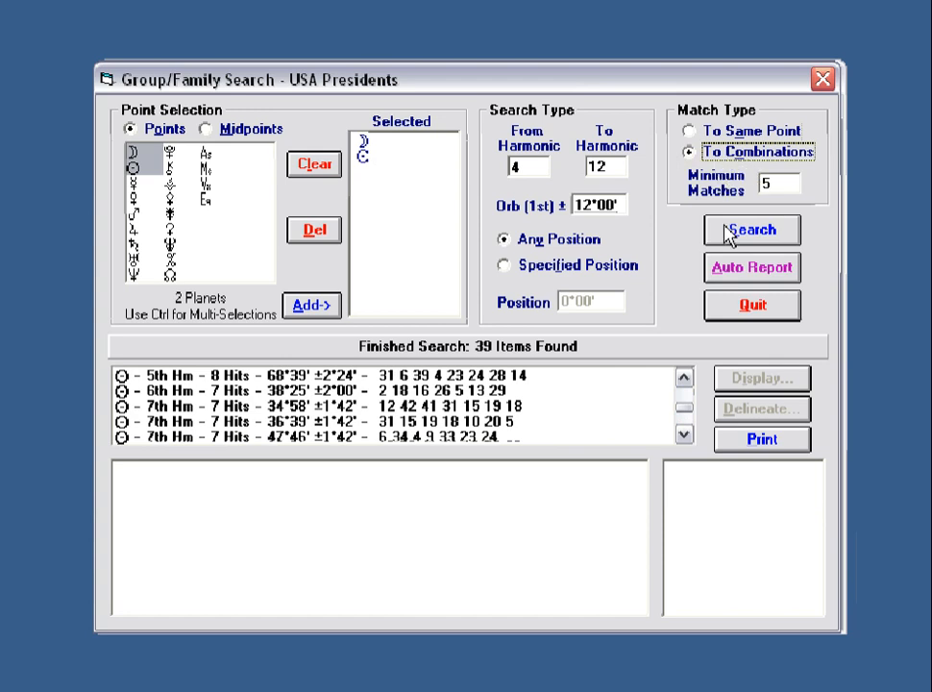
Run the combinations search and compare the charts of the 4th and 5th harmonic results.
{"action": "left_click", "coordinate": [753, 243]}
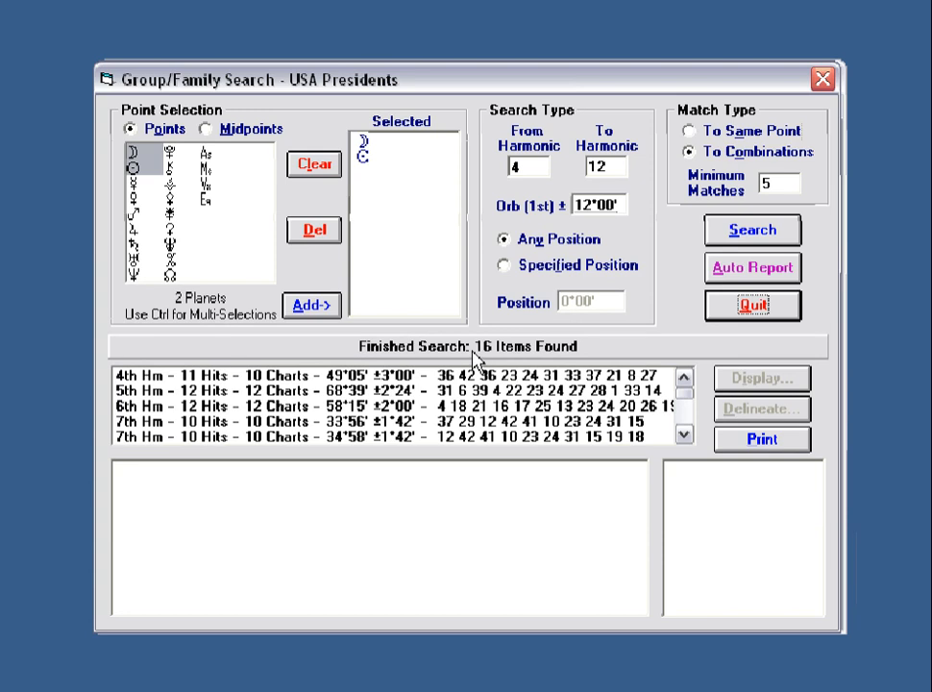
{"action": "left_click", "coordinate": [288, 376]}
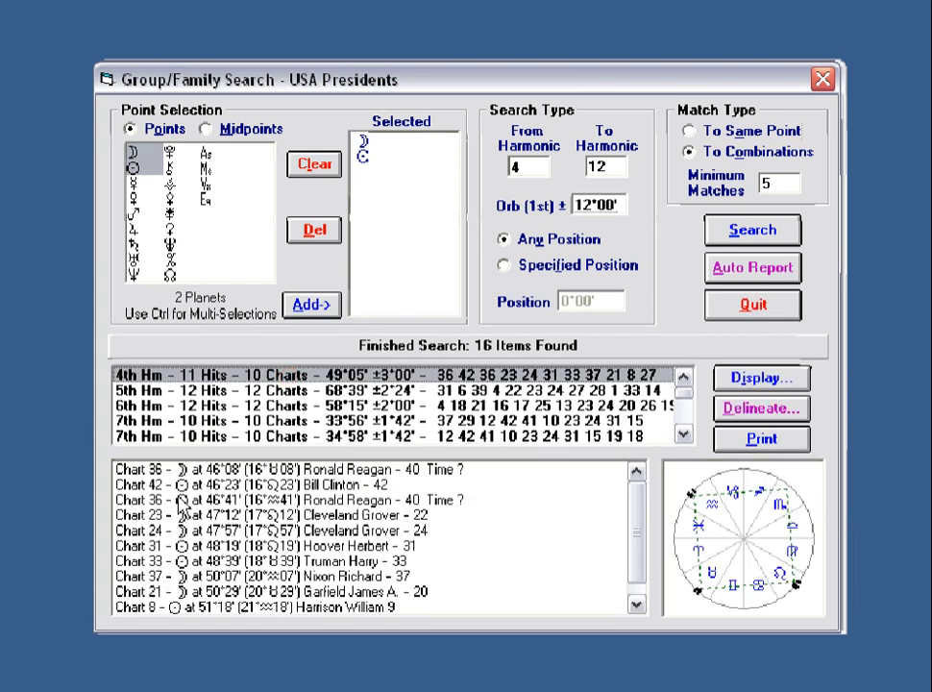
{"action": "left_click", "coordinate": [292, 391]}
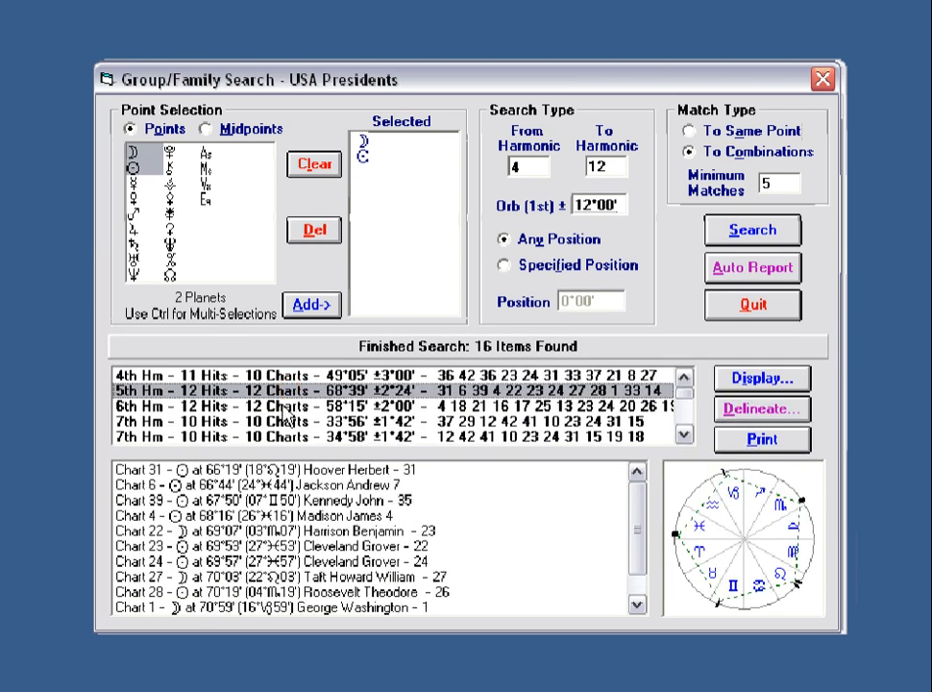
{"action": "left_click", "coordinate": [274, 376]}
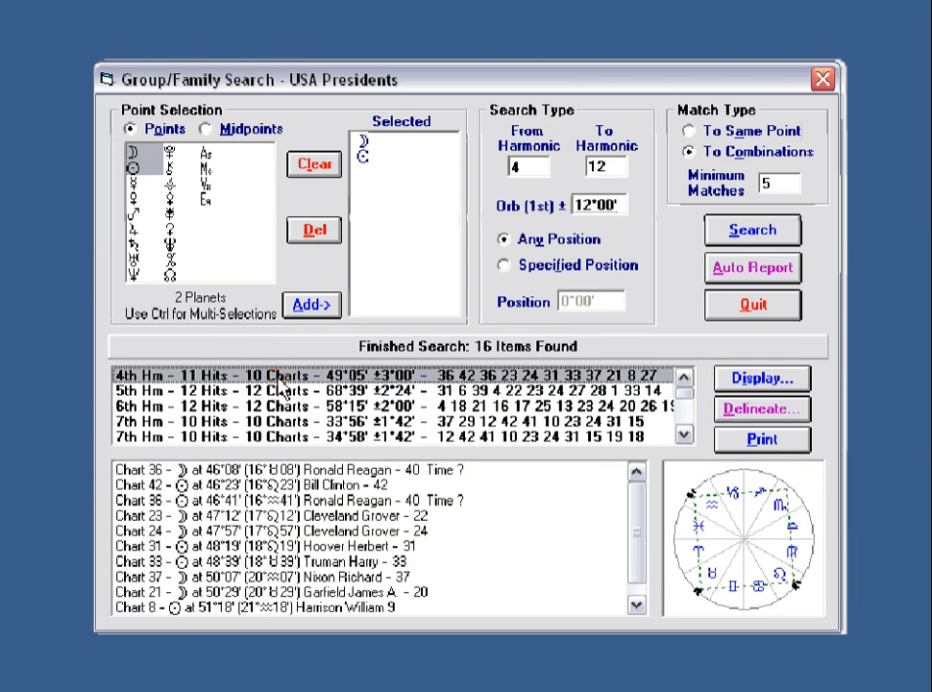
{"action": "left_click", "coordinate": [274, 391]}
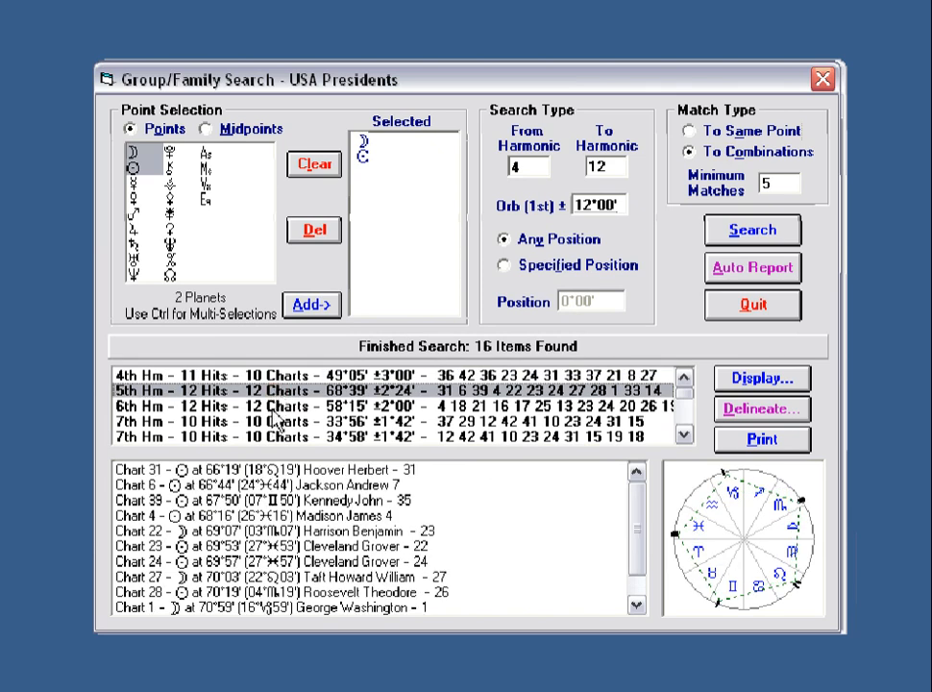
Scroll down the results and show the charts for the 10th-harmonic 34°00' result.
{"action": "left_click", "coordinate": [683, 434]}
{"action": "left_click", "coordinate": [683, 434]}
{"action": "left_click", "coordinate": [683, 435]}
{"action": "left_click", "coordinate": [684, 435]}
{"action": "left_click", "coordinate": [683, 434]}
{"action": "left_click", "coordinate": [683, 434]}
{"action": "left_click", "coordinate": [683, 434]}
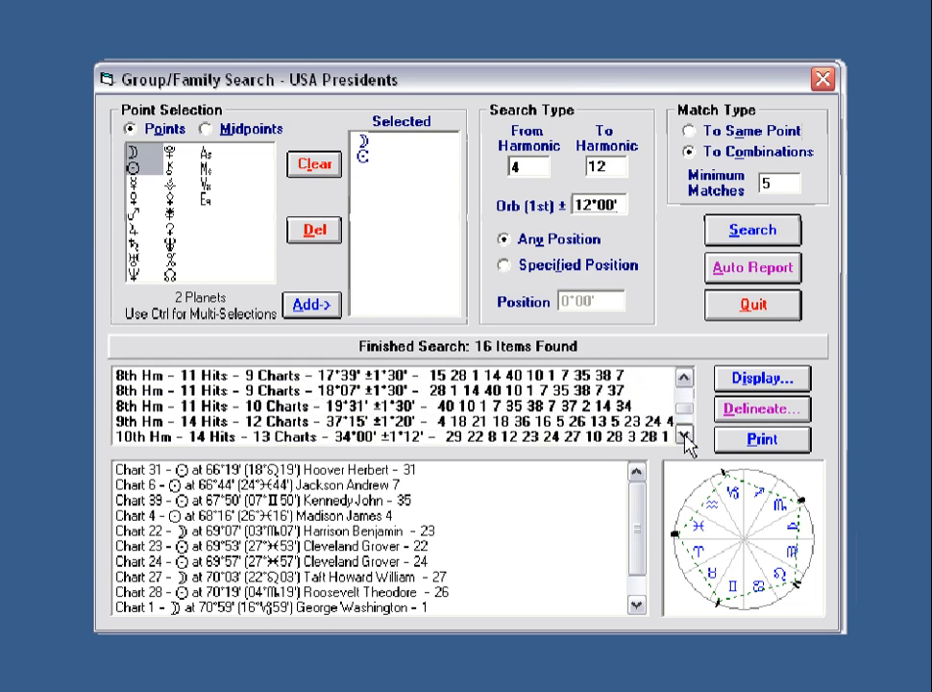
{"action": "left_click", "coordinate": [683, 434]}
{"action": "left_click", "coordinate": [492, 423]}
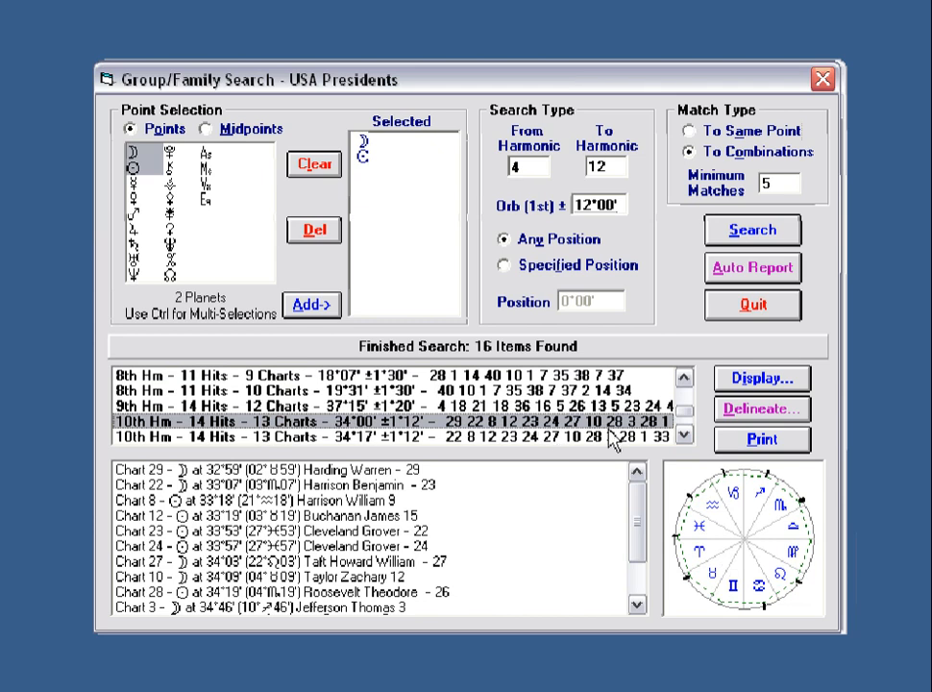
Scroll through the remaining results, then clear the selected points and results.
{"action": "left_click", "coordinate": [684, 435]}
{"action": "left_click", "coordinate": [684, 435]}
{"action": "left_click", "coordinate": [684, 436]}
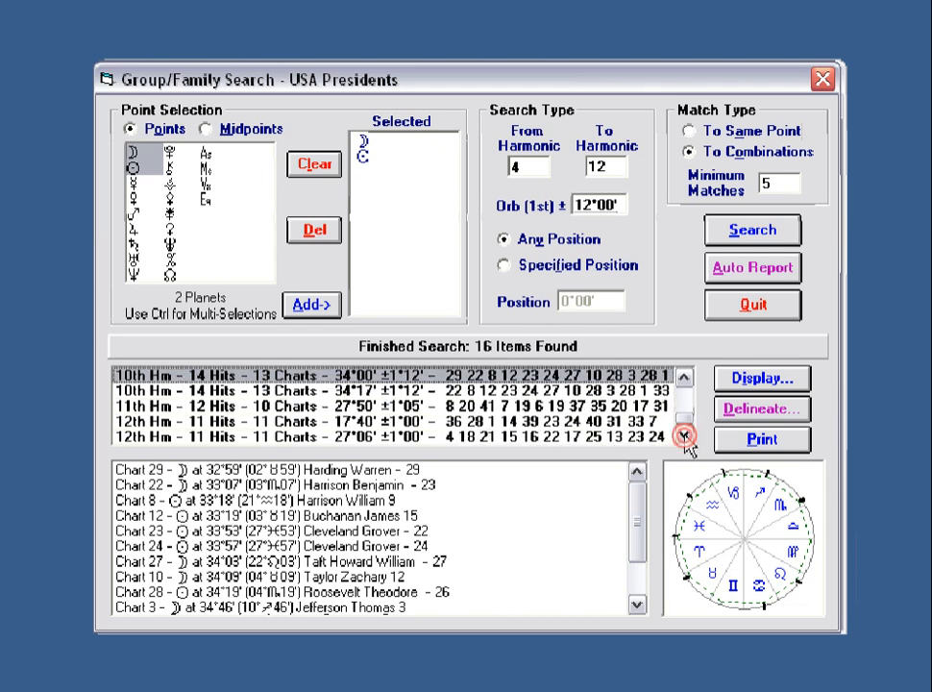
{"action": "left_click", "coordinate": [685, 376]}
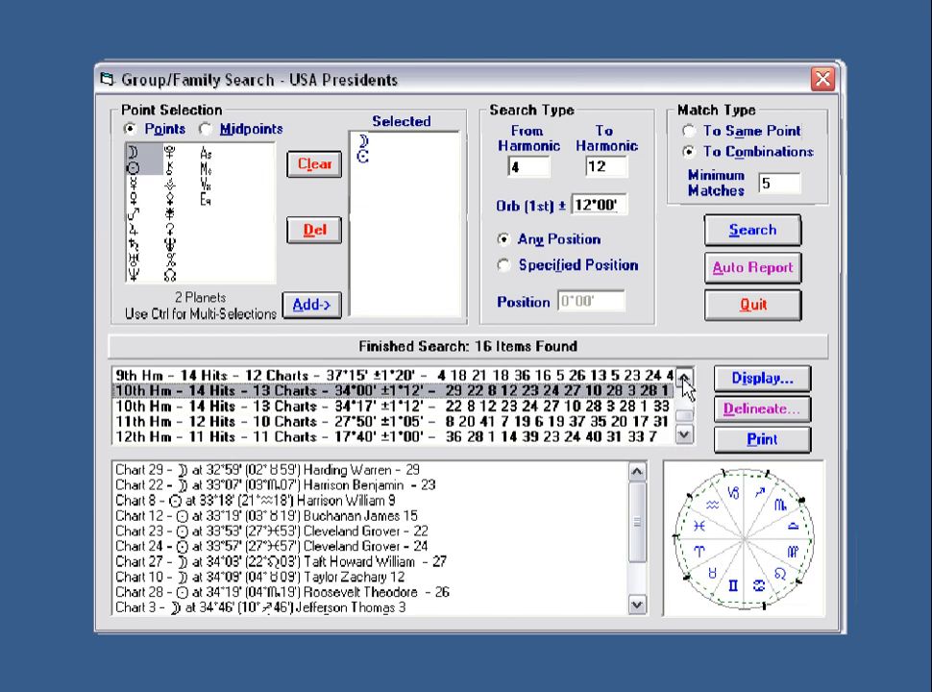
{"action": "left_click", "coordinate": [684, 376]}
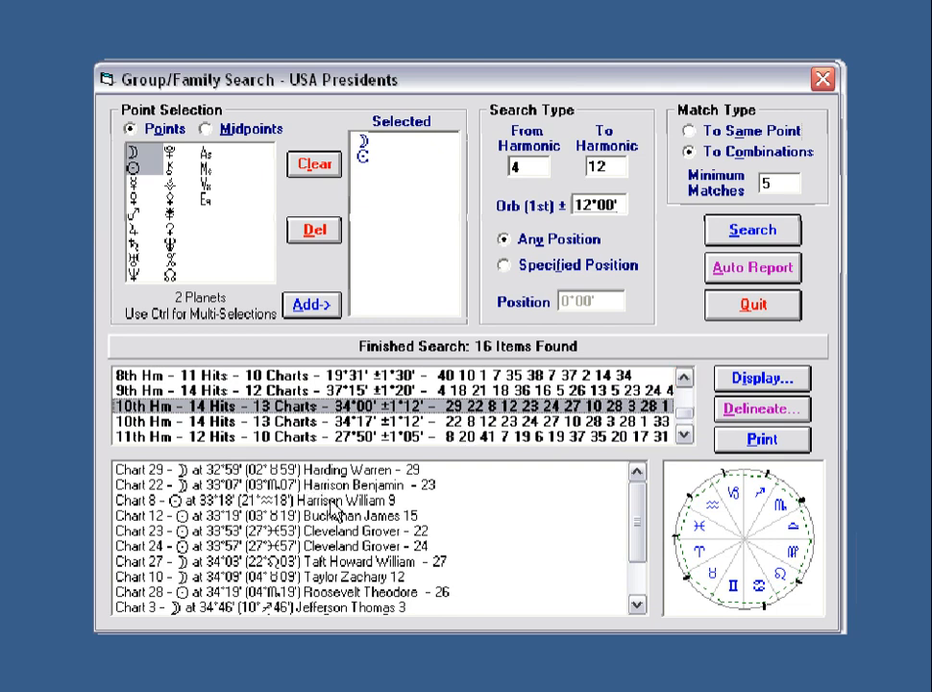
{"action": "left_click", "coordinate": [320, 167]}
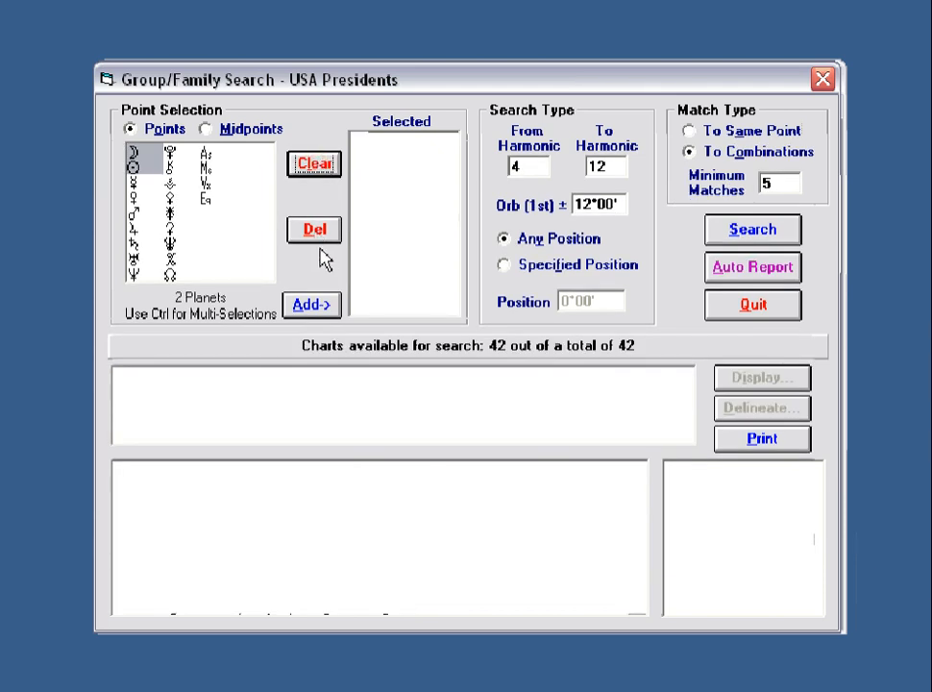
Add Moon, Sun and the Moon/Sun midpoint as search points and run the search.
{"action": "left_click", "coordinate": [311, 305]}
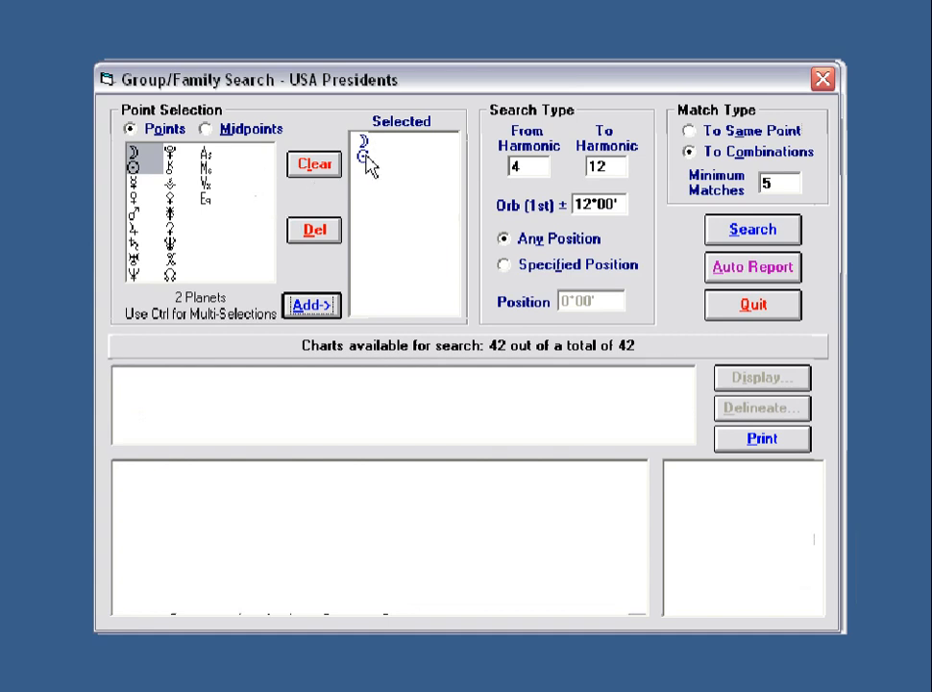
{"action": "left_click", "coordinate": [211, 132]}
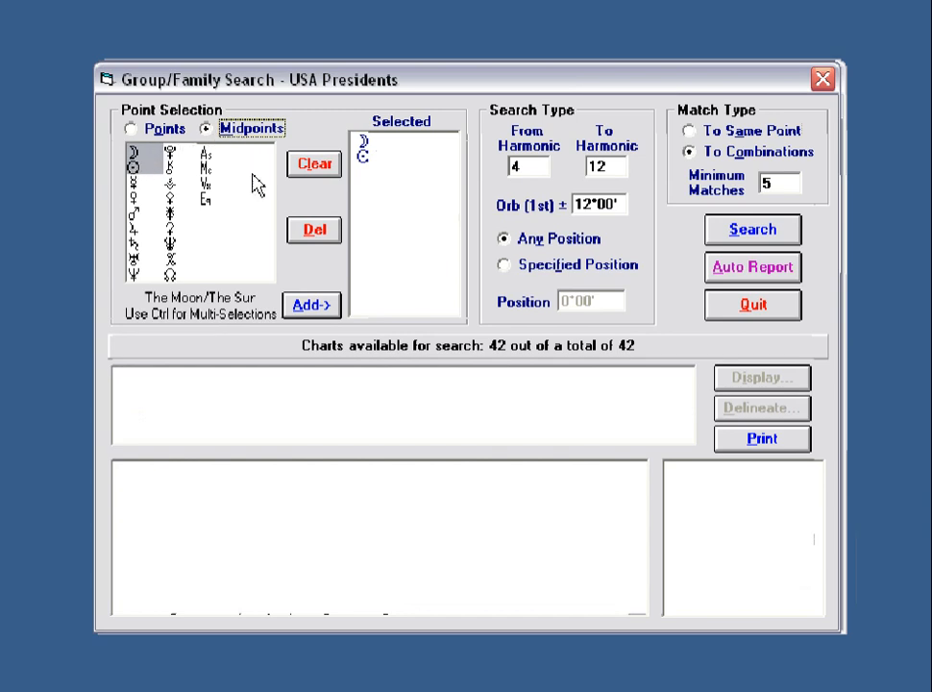
{"action": "left_click", "coordinate": [317, 305]}
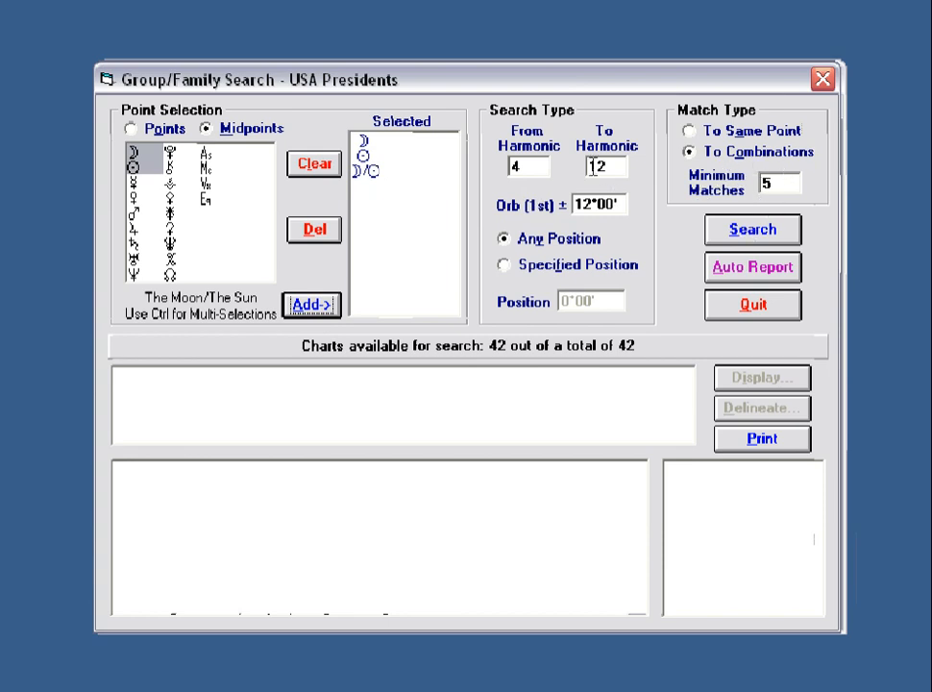
{"action": "left_click", "coordinate": [716, 236]}
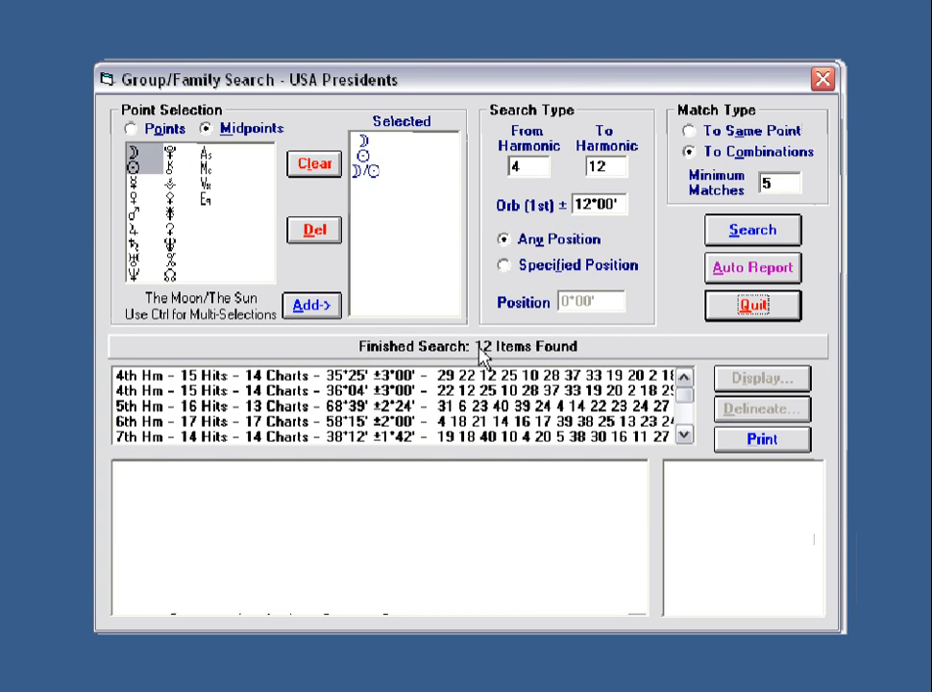
Review charts for the 4th-, 6th- and 9th-harmonic results, then clear points and results.
{"action": "left_click", "coordinate": [413, 379]}
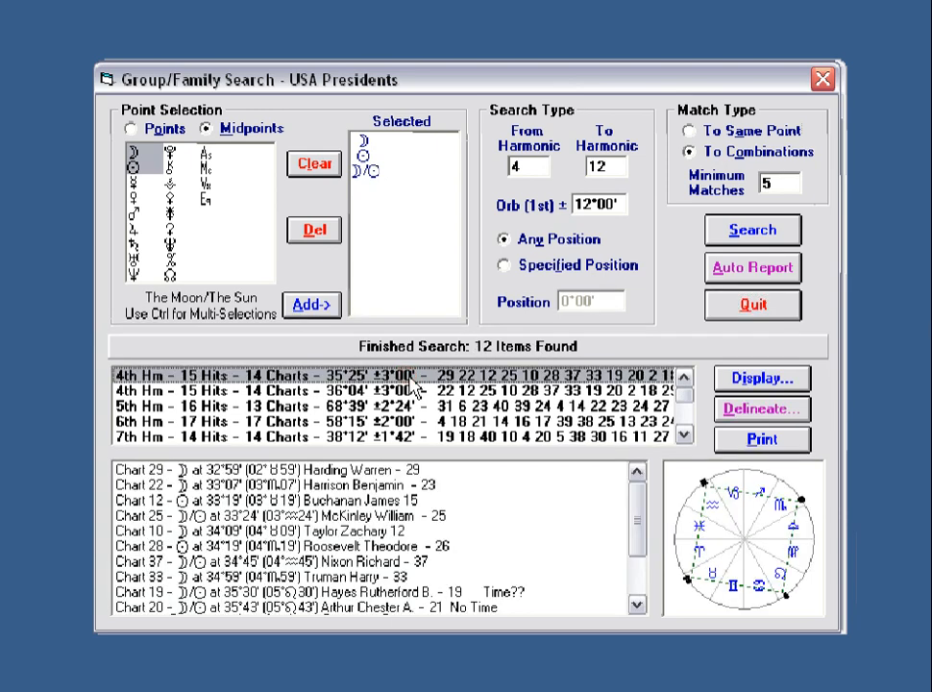
{"action": "left_click", "coordinate": [377, 422]}
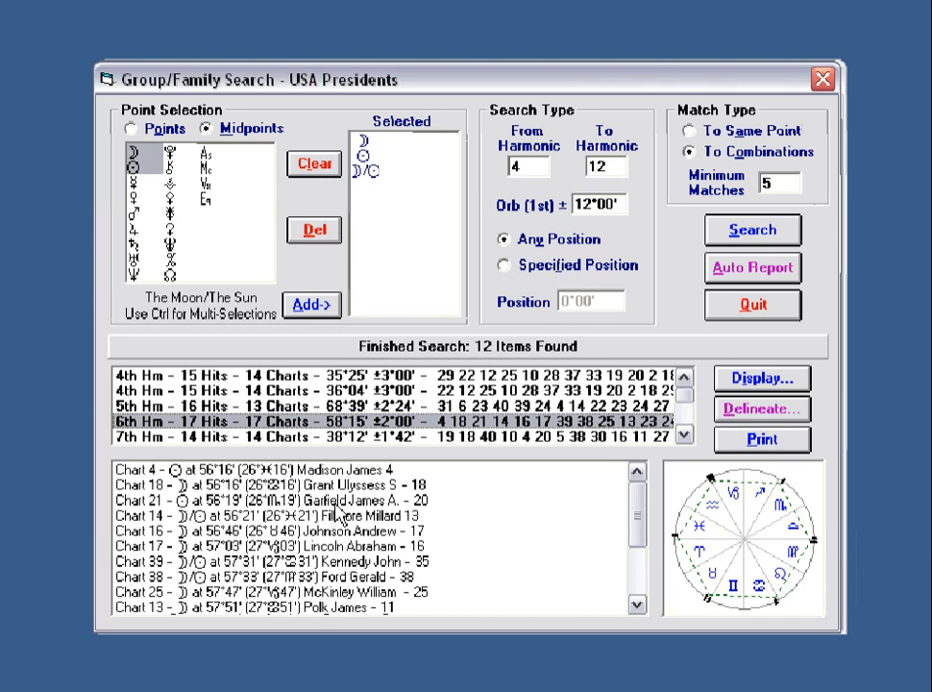
{"action": "left_click", "coordinate": [683, 435]}
{"action": "left_click", "coordinate": [683, 436]}
{"action": "left_click", "coordinate": [683, 435]}
{"action": "left_click", "coordinate": [684, 435]}
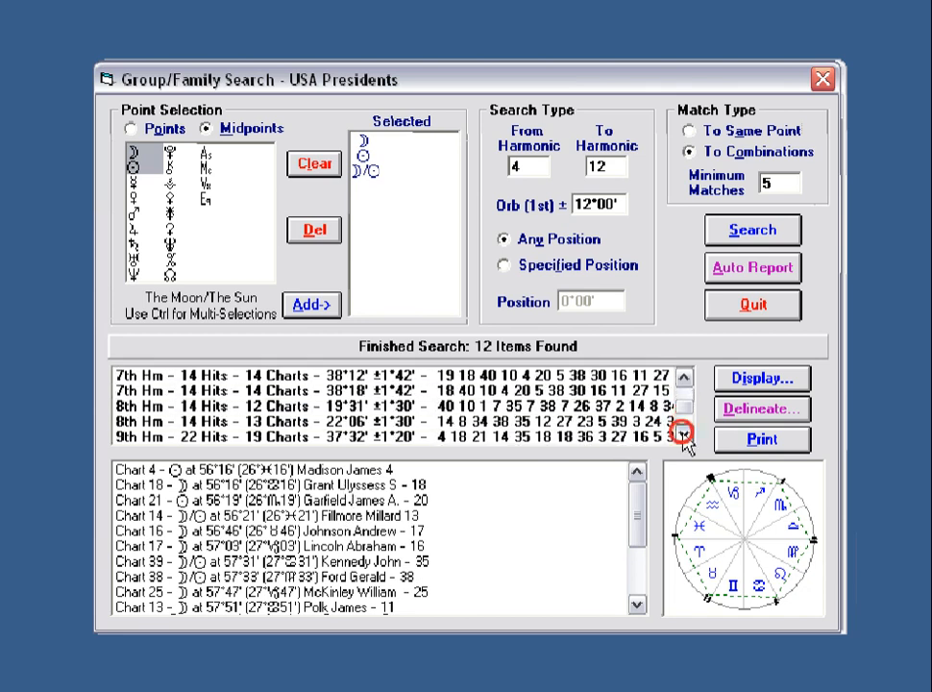
{"action": "left_click", "coordinate": [683, 435]}
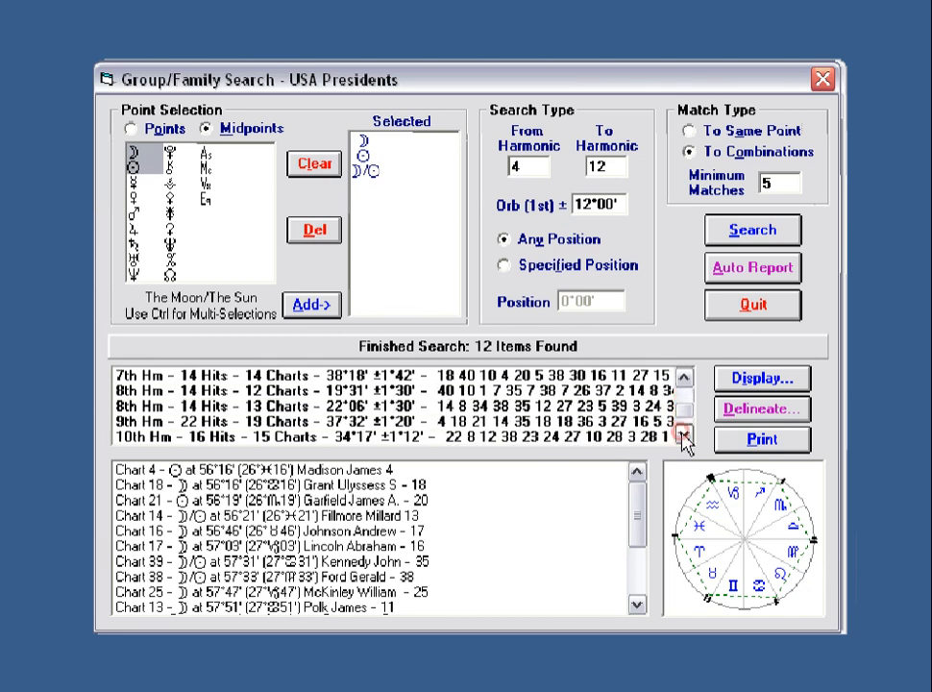
{"action": "left_click", "coordinate": [293, 421]}
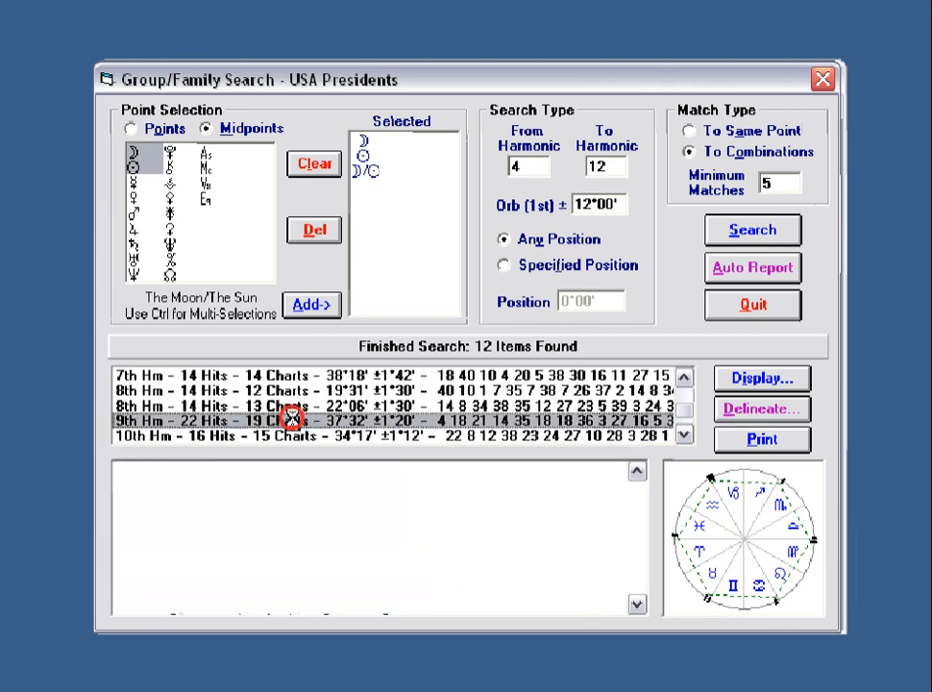
{"action": "left_click", "coordinate": [313, 170]}
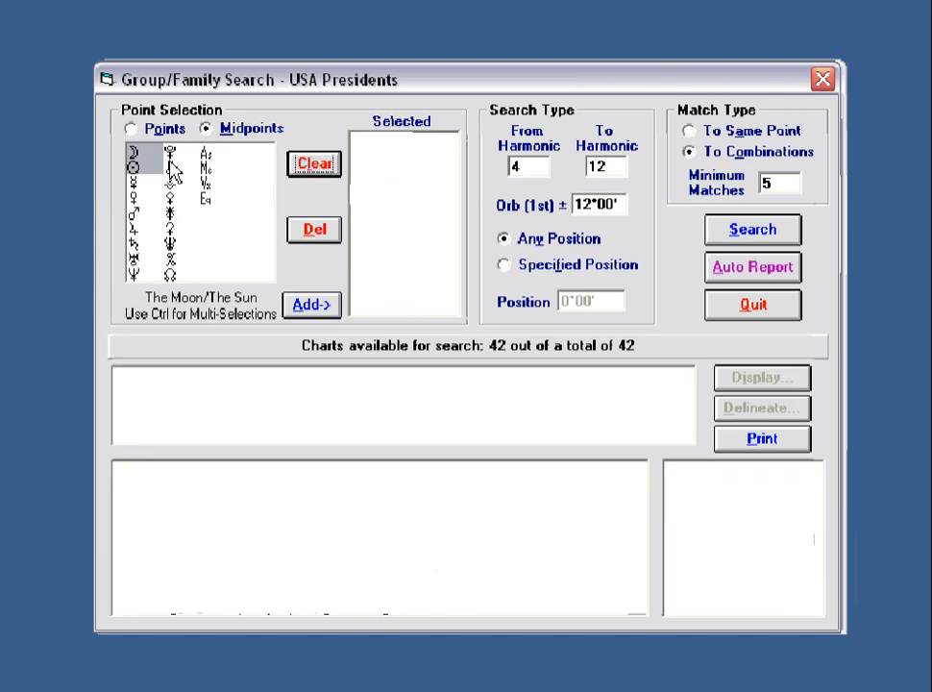
In Points mode, select Moon, Sun, Mercury, Venus, Mars, Jupiter, Saturn, Uranus and Neptune.
{"action": "left_click", "coordinate": [132, 127]}
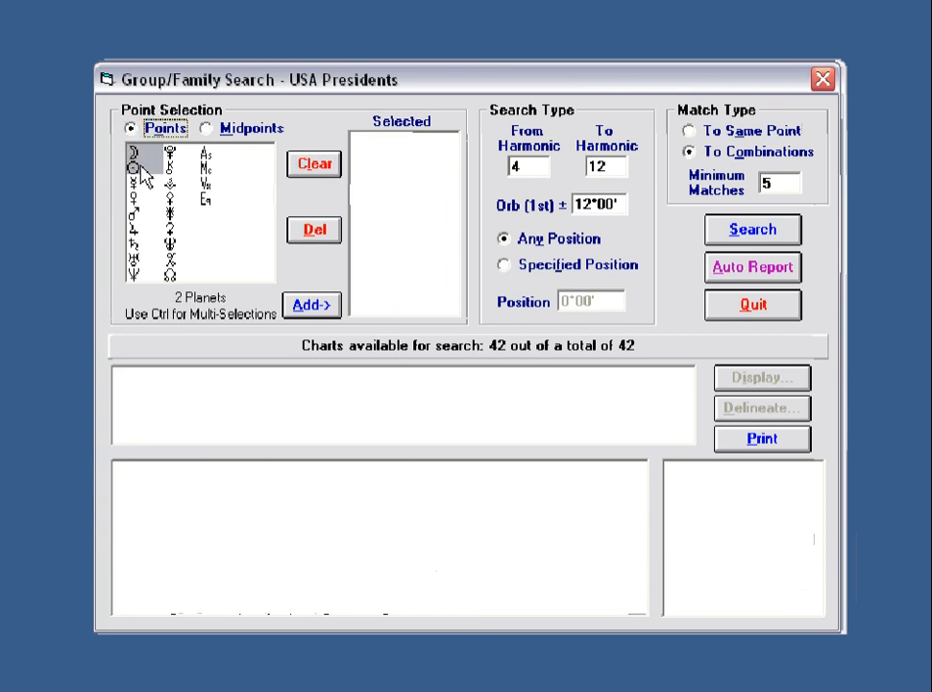
{"action": "left_click", "coordinate": [211, 205], "text": "shift"}
{"action": "left_click", "coordinate": [132, 151]}
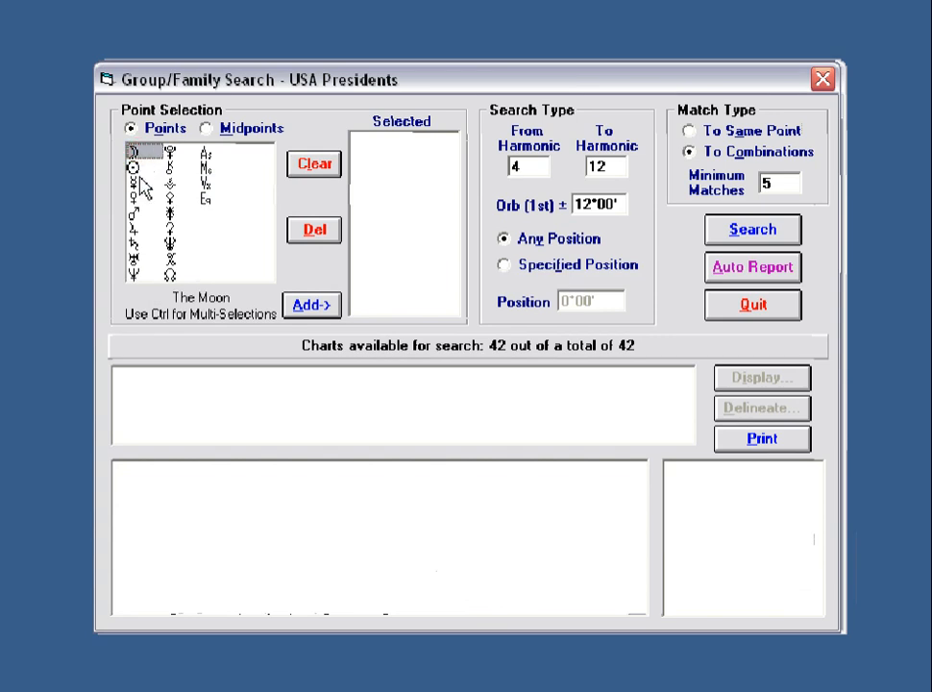
{"action": "left_click", "coordinate": [134, 169], "text": "ctrl"}
{"action": "left_click", "coordinate": [133, 184], "text": "ctrl"}
{"action": "left_click", "coordinate": [133, 198], "text": "ctrl"}
{"action": "left_click", "coordinate": [133, 213], "text": "ctrl"}
{"action": "left_click", "coordinate": [132, 227], "text": "ctrl"}
{"action": "left_click", "coordinate": [133, 241], "text": "ctrl"}
{"action": "left_click", "coordinate": [133, 256], "text": "ctrl"}
{"action": "left_click", "coordinate": [133, 270], "text": "ctrl"}
Also select the Node, Pluto, Chiron, Ascendant and Midheaven, add them, and run the search.
{"action": "left_click", "coordinate": [170, 276], "text": "ctrl"}
{"action": "left_click", "coordinate": [168, 150], "text": "ctrl"}
{"action": "left_click", "coordinate": [168, 165], "text": "ctrl"}
{"action": "left_click", "coordinate": [204, 152], "text": "ctrl"}
{"action": "left_click", "coordinate": [205, 166], "text": "ctrl"}
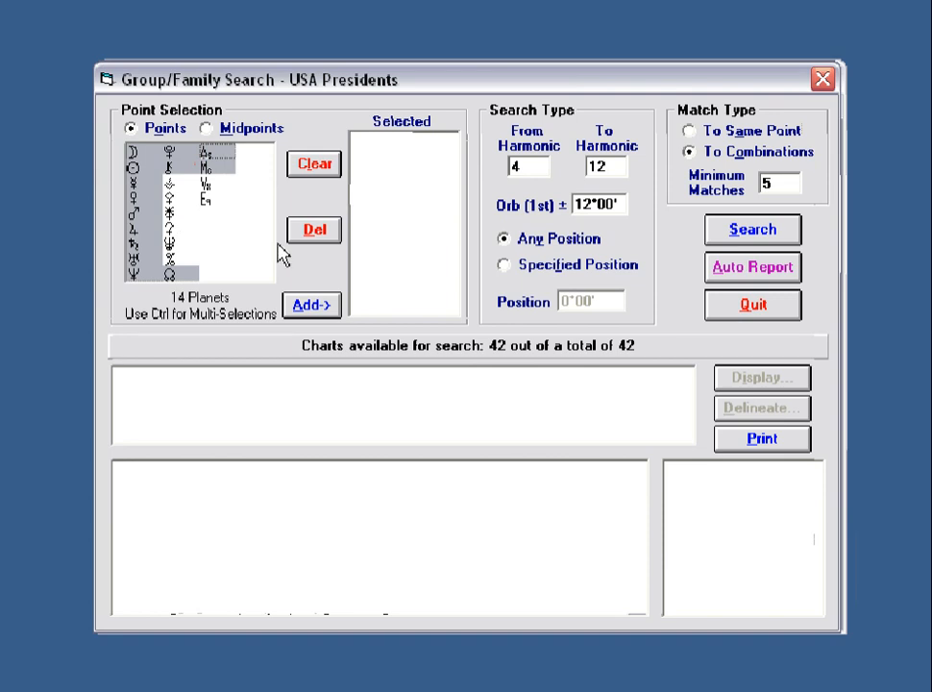
{"action": "left_click", "coordinate": [315, 307]}
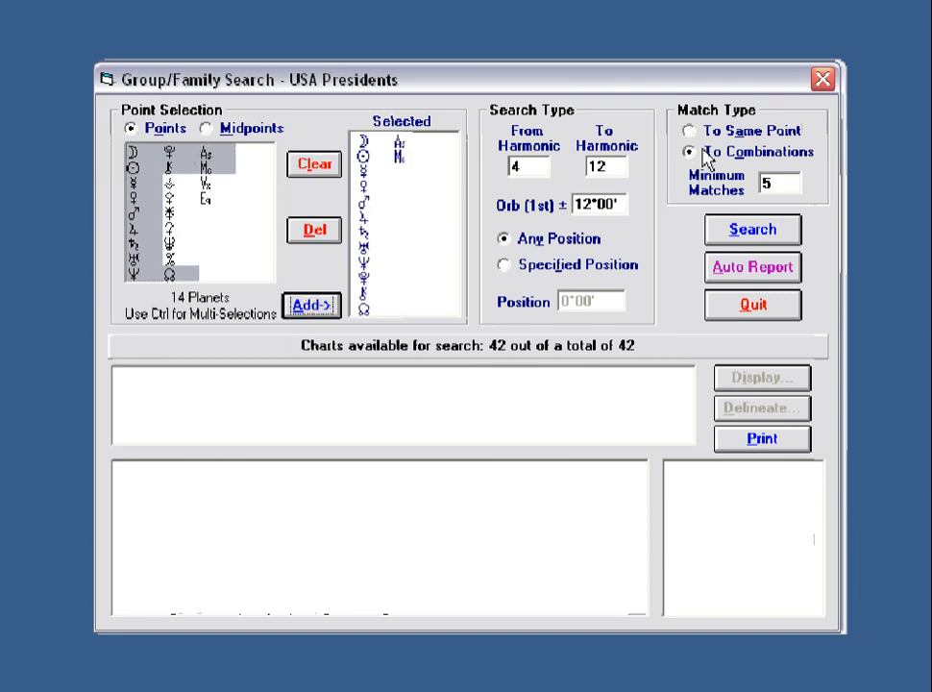
{"action": "left_click", "coordinate": [754, 230]}
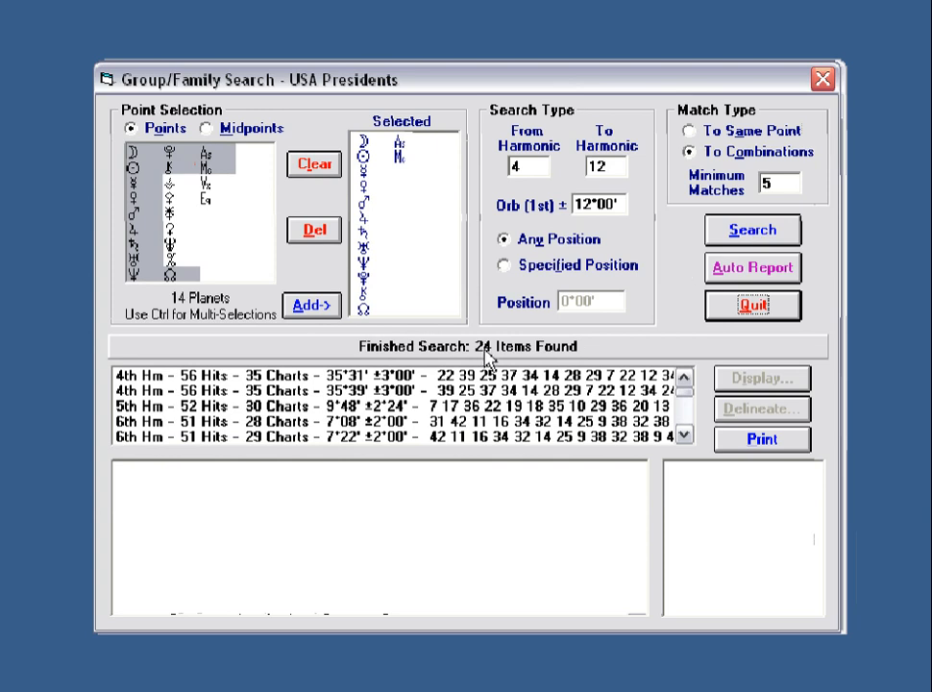
Show the first 4th-harmonic result's charts and generate its Auto Report.
{"action": "left_click", "coordinate": [284, 376]}
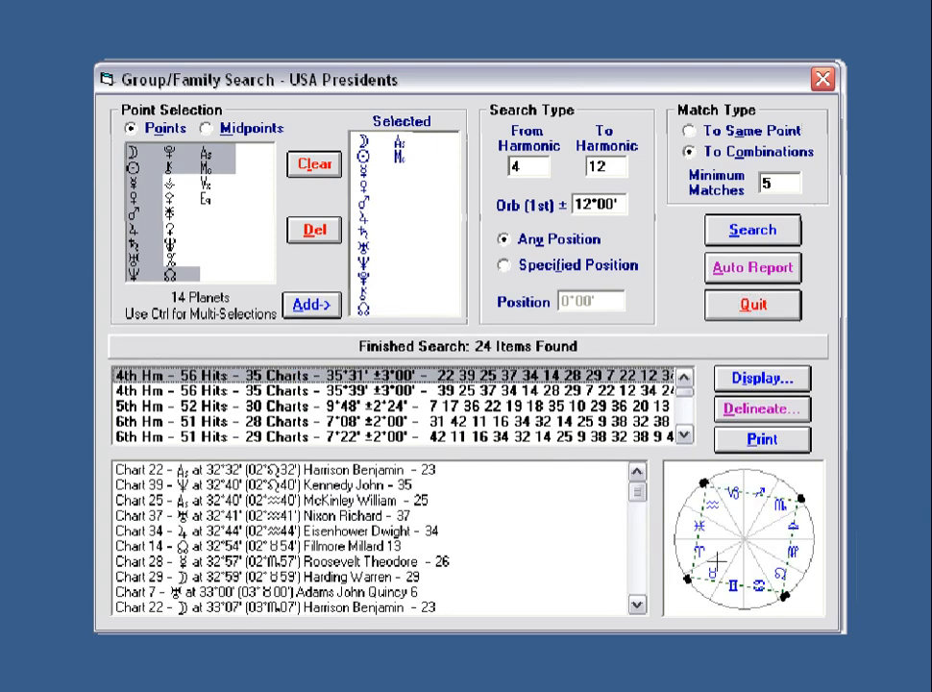
{"action": "left_click", "coordinate": [724, 512]}
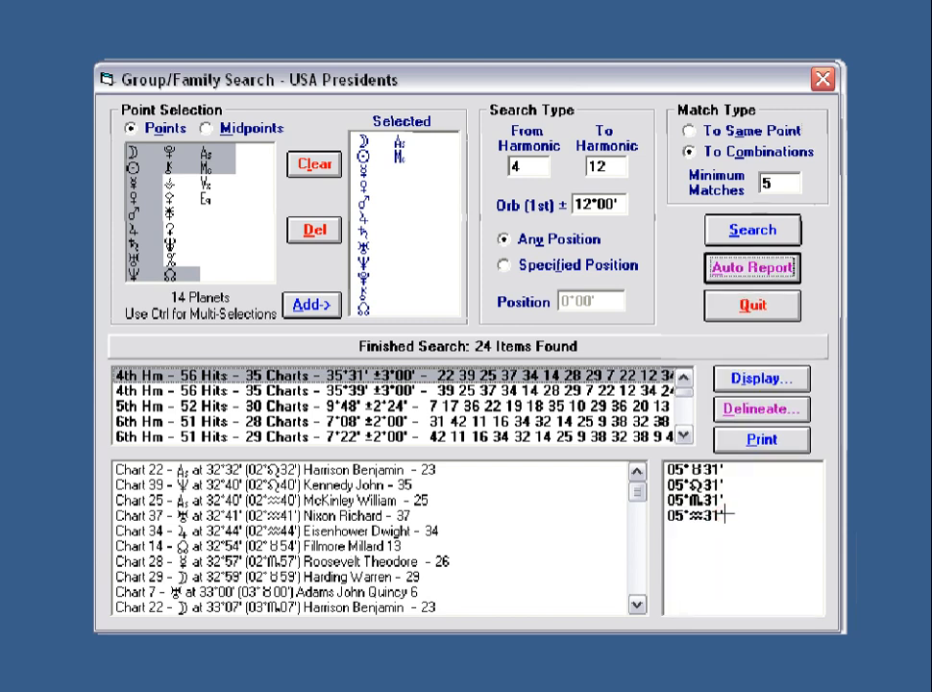
{"action": "left_click", "coordinate": [728, 514]}
Step through the second, 5th- and 6th-harmonic results, then show the last 10th-harmonic result's charts.
{"action": "scroll", "coordinate": [626, 600], "scroll_direction": "down", "scroll_amount": 2}
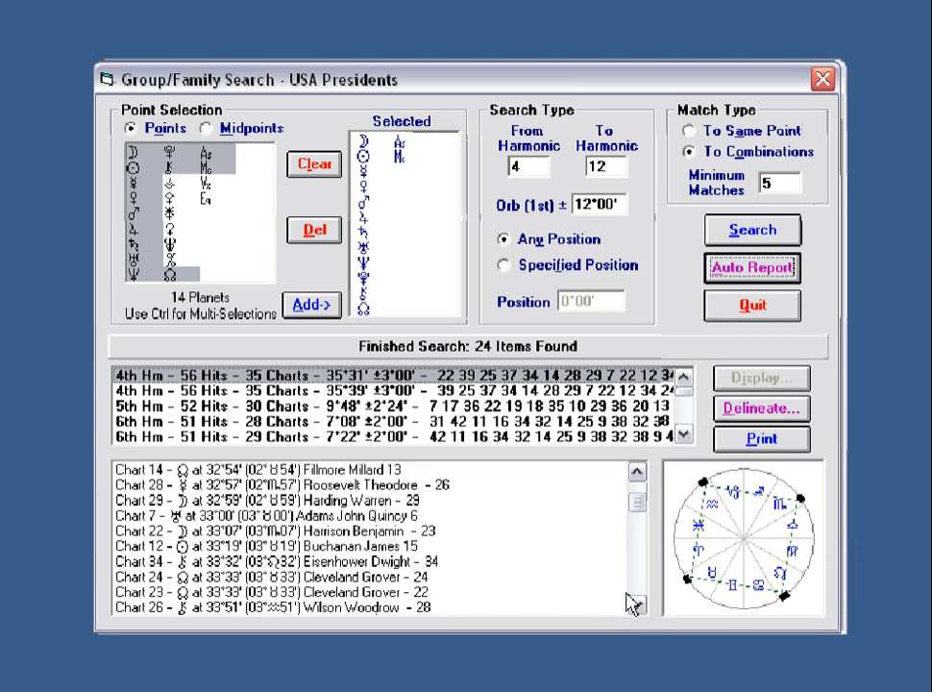
{"action": "left_click", "coordinate": [289, 390]}
{"action": "left_click", "coordinate": [291, 406]}
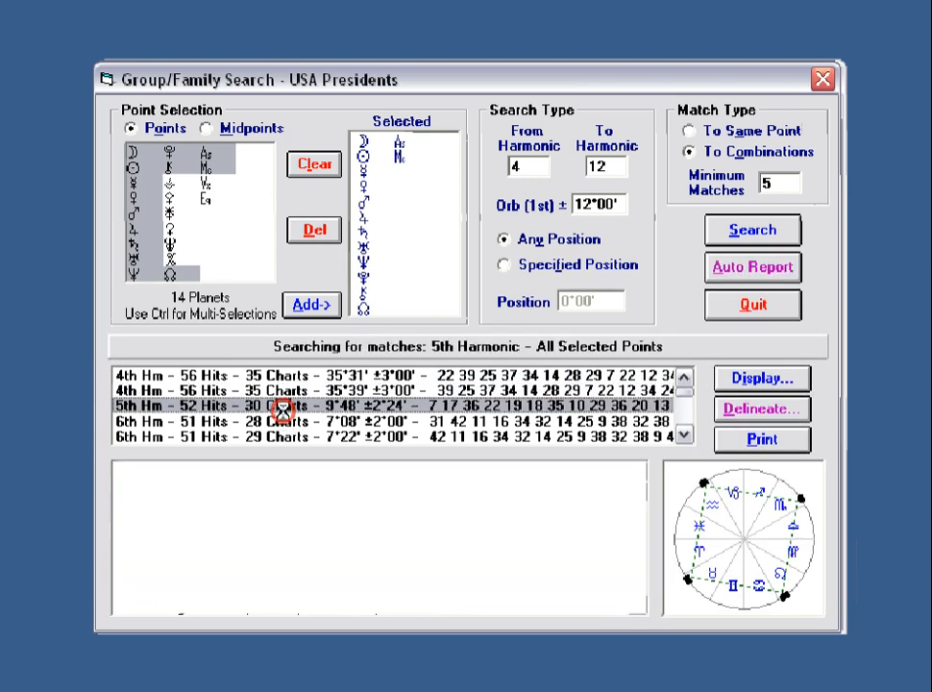
{"action": "left_click", "coordinate": [283, 420]}
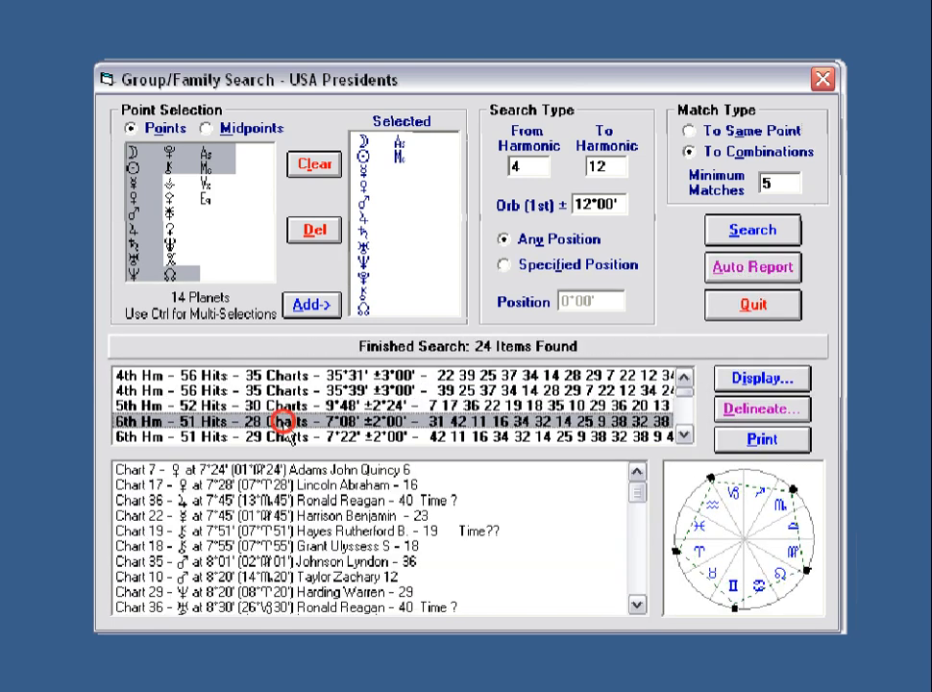
{"action": "left_click", "coordinate": [684, 436]}
{"action": "left_click", "coordinate": [684, 436]}
{"action": "left_click", "coordinate": [684, 435]}
{"action": "left_click", "coordinate": [684, 435]}
{"action": "left_click", "coordinate": [684, 435]}
{"action": "left_click", "coordinate": [684, 435]}
{"action": "left_click", "coordinate": [684, 435]}
{"action": "left_click", "coordinate": [684, 435]}
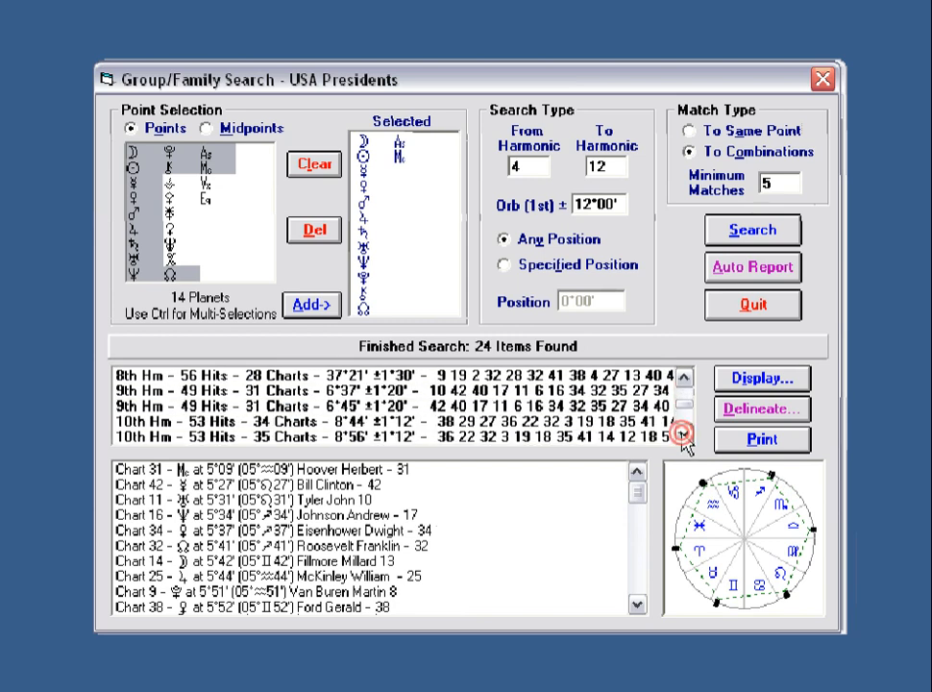
{"action": "left_click", "coordinate": [355, 436]}
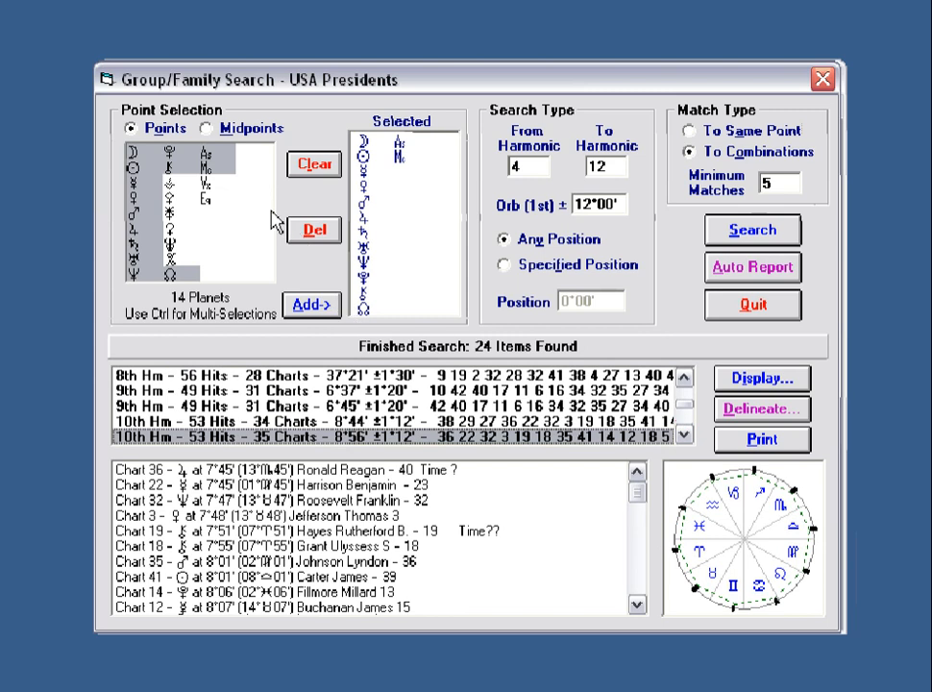
Add all 91 midpoints to the search set, run the search, and stop it after three results.
{"action": "left_click", "coordinate": [205, 128]}
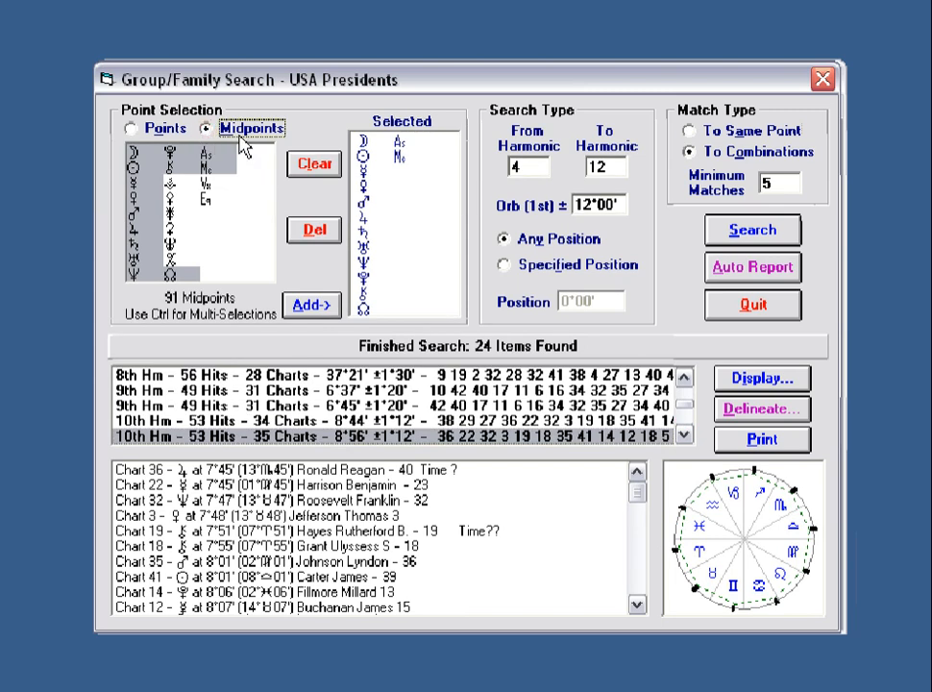
{"action": "left_click", "coordinate": [312, 313]}
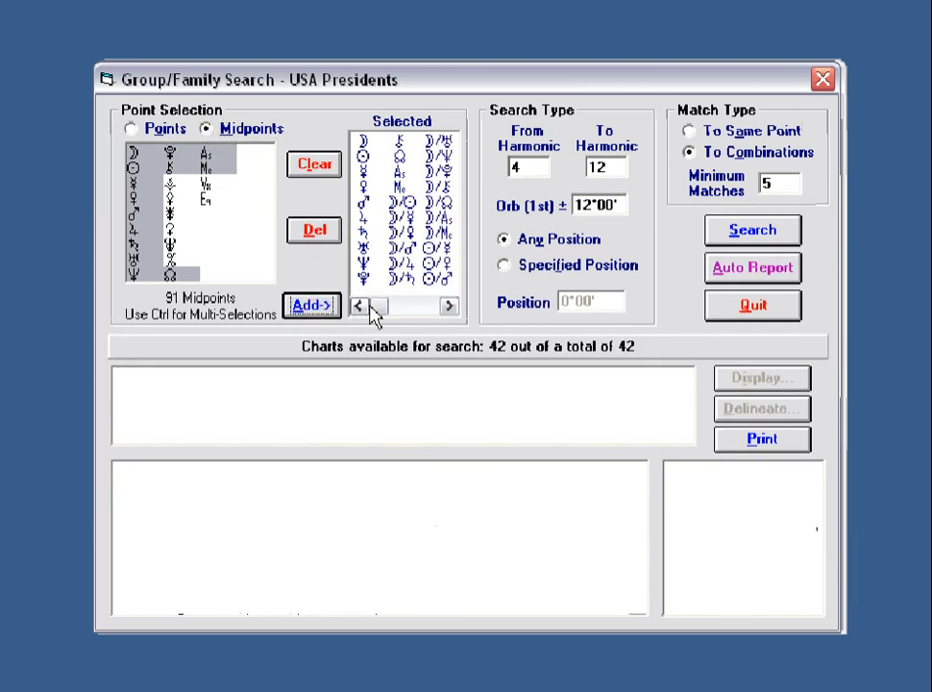
{"action": "mouse_move", "coordinate": [377, 308]}
{"action": "left_mouse_down"}
{"action": "mouse_move", "coordinate": [430, 316]}
{"action": "mouse_move", "coordinate": [382, 317]}
{"action": "left_mouse_up"}
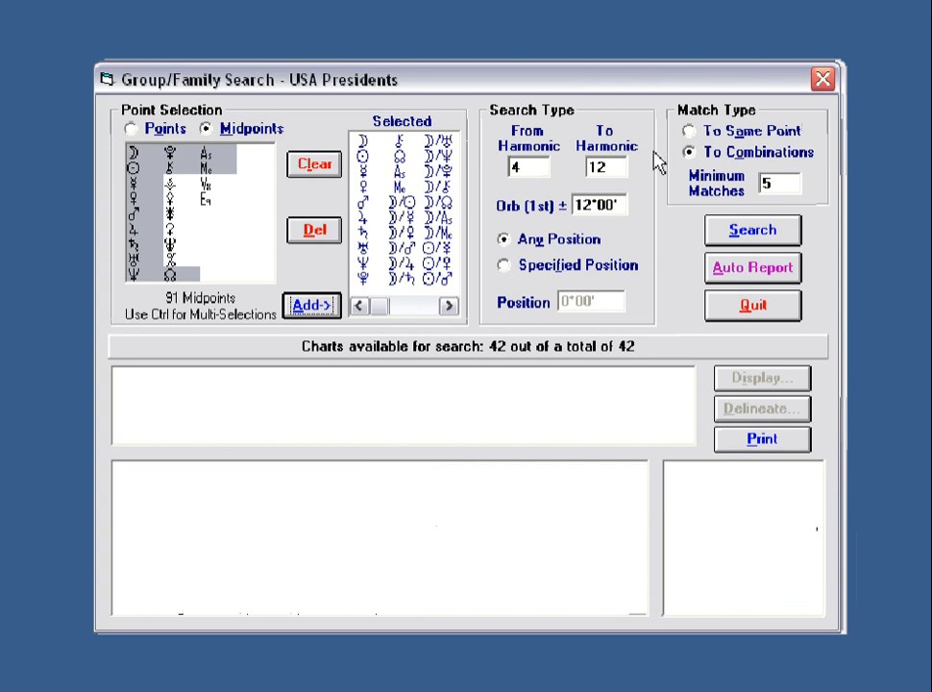
{"action": "left_click", "coordinate": [762, 238]}
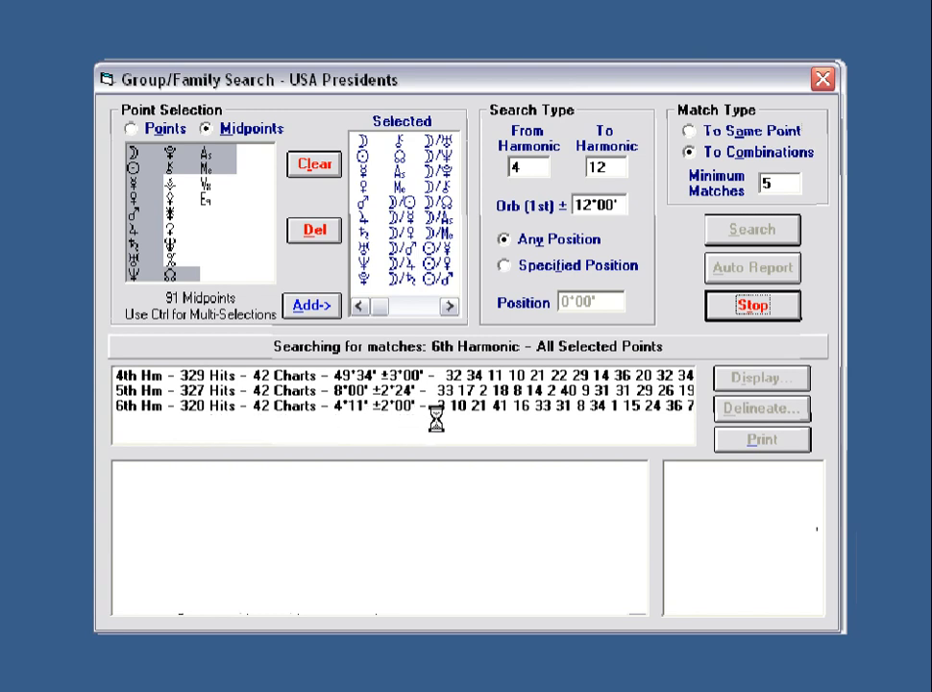
{"action": "left_click", "coordinate": [754, 306]}
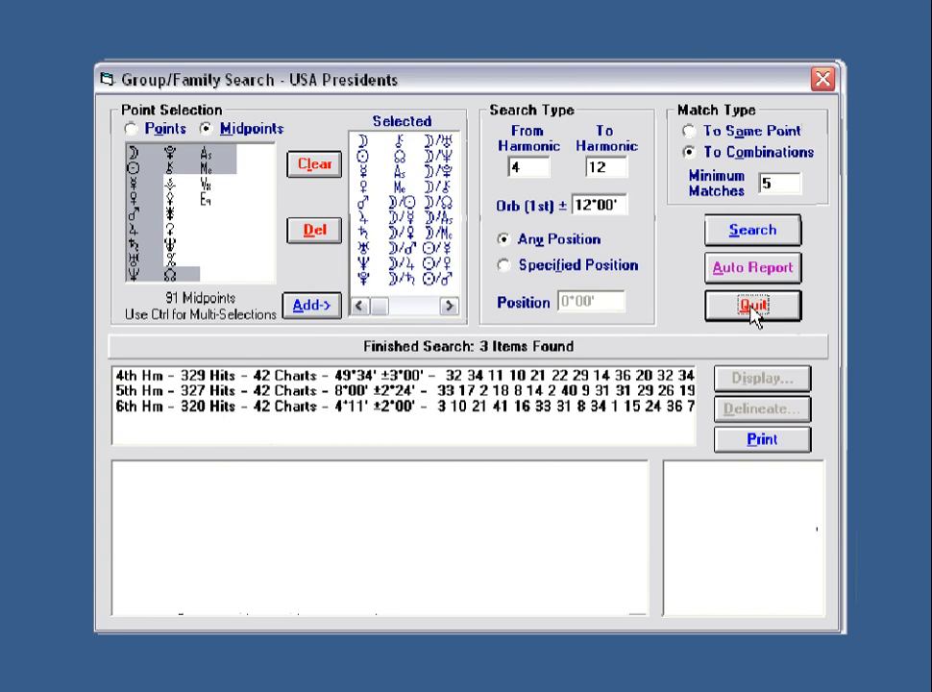
Show the 5th-harmonic 327-hit result's charts and mark the first and third charts on the wheel.
{"action": "left_click", "coordinate": [278, 392]}
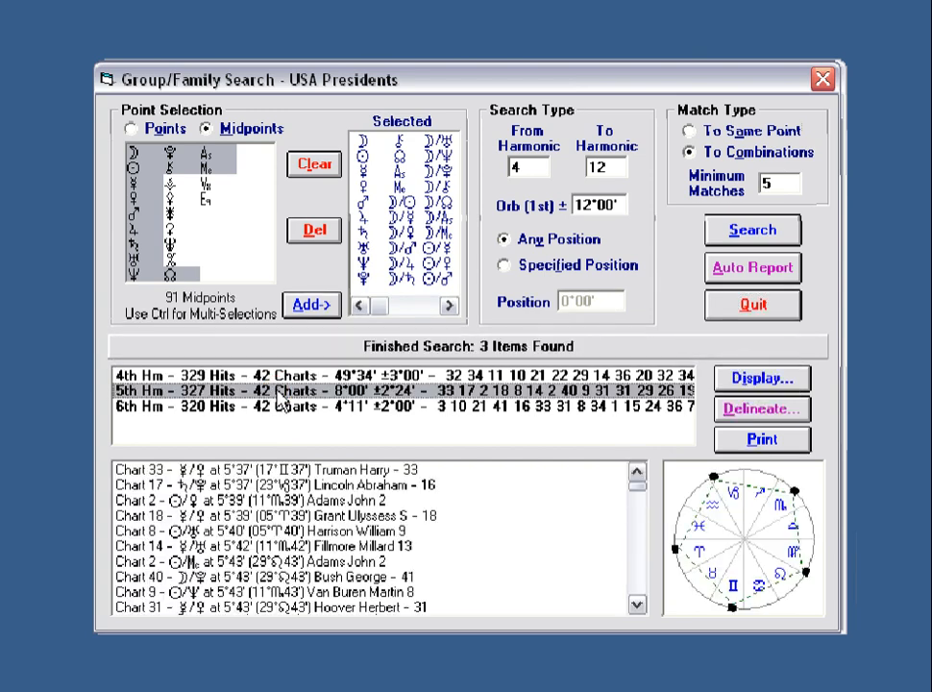
{"action": "left_click", "coordinate": [320, 468]}
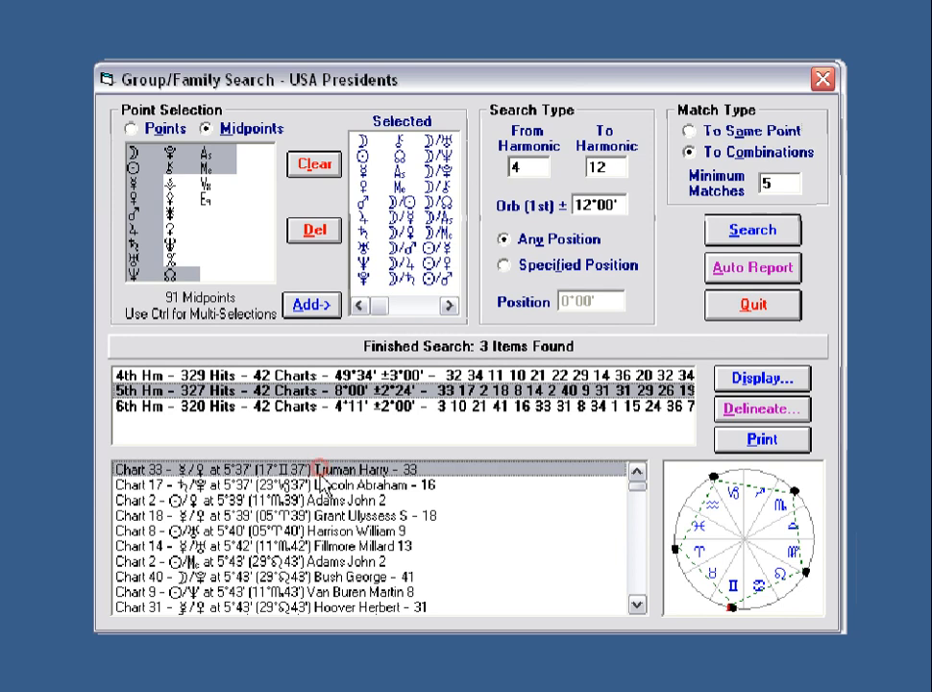
{"action": "left_click", "coordinate": [322, 501]}
{"action": "mouse_move", "coordinate": [642, 492]}
{"action": "left_mouse_down"}
{"action": "mouse_move", "coordinate": [645, 601]}
{"action": "mouse_move", "coordinate": [642, 486]}
{"action": "left_mouse_up"}
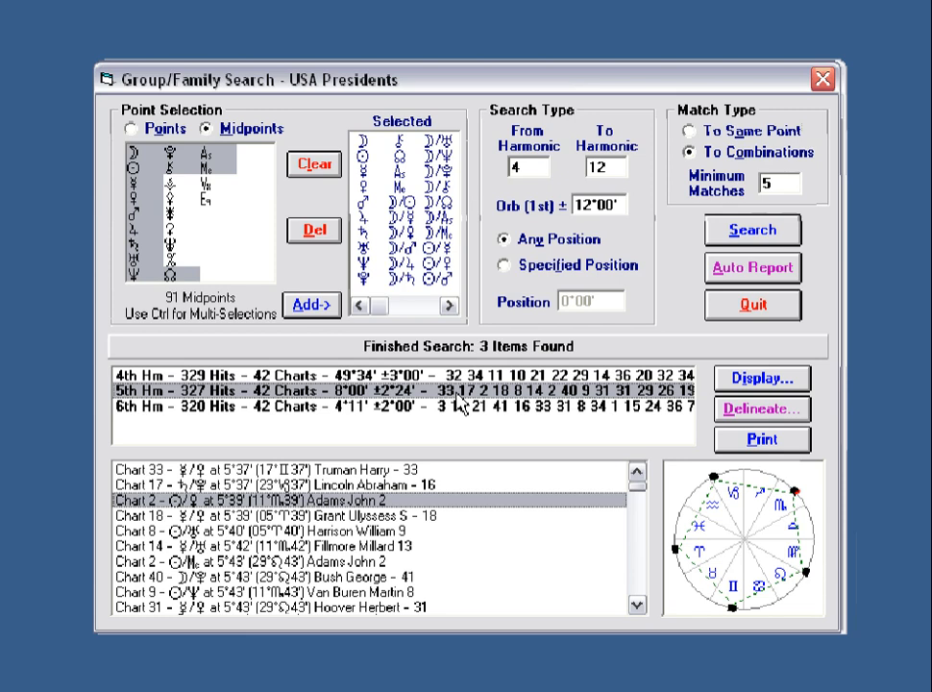
Clear the midpoint search and select the ten planets Moon through Pluto as single points.
{"action": "left_click", "coordinate": [317, 167]}
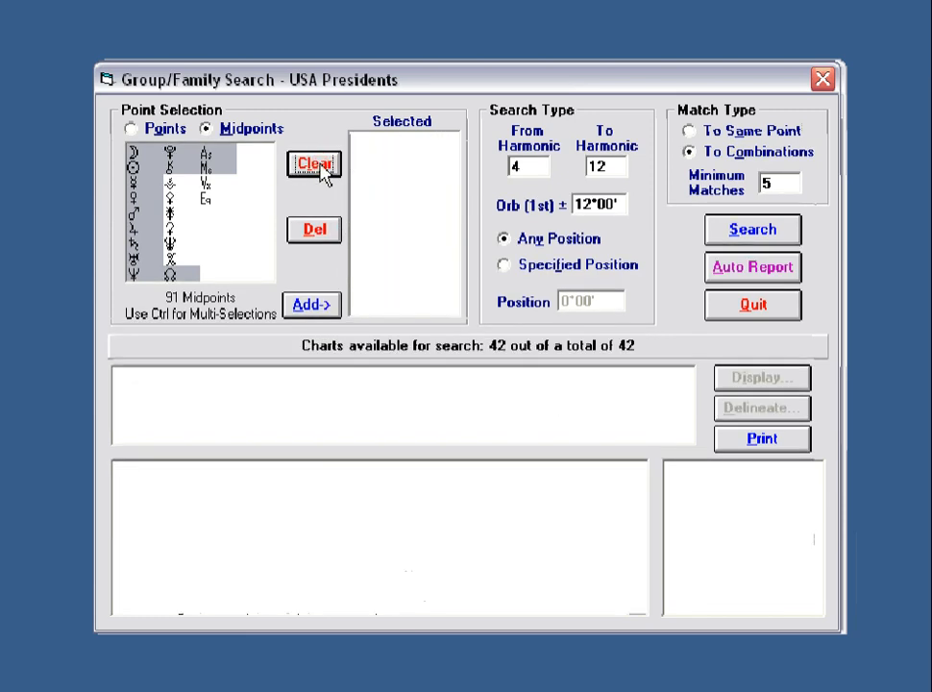
{"action": "left_click", "coordinate": [131, 129]}
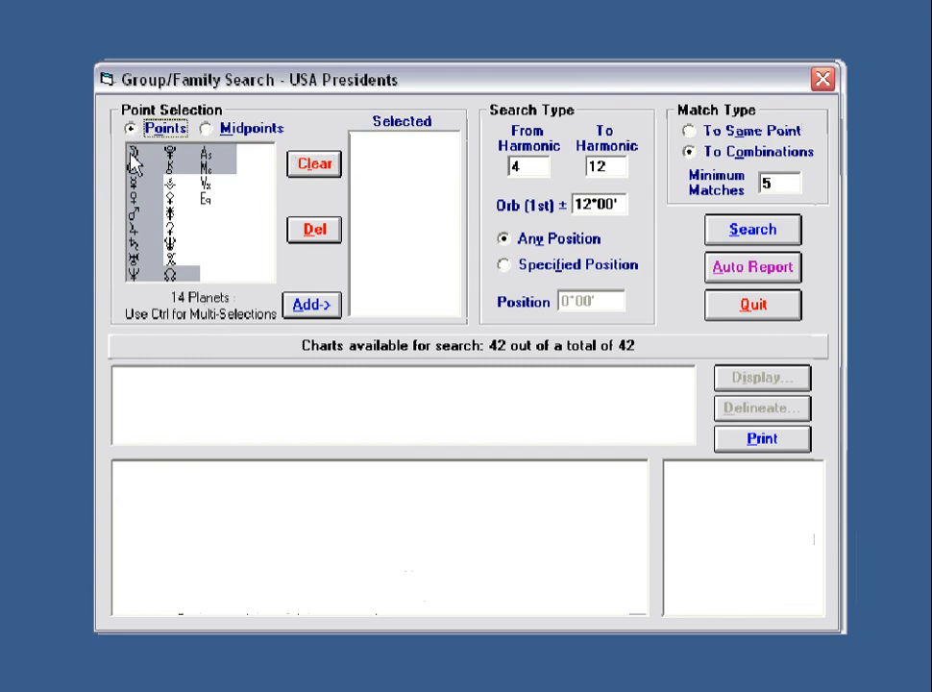
{"action": "left_click", "coordinate": [132, 152]}
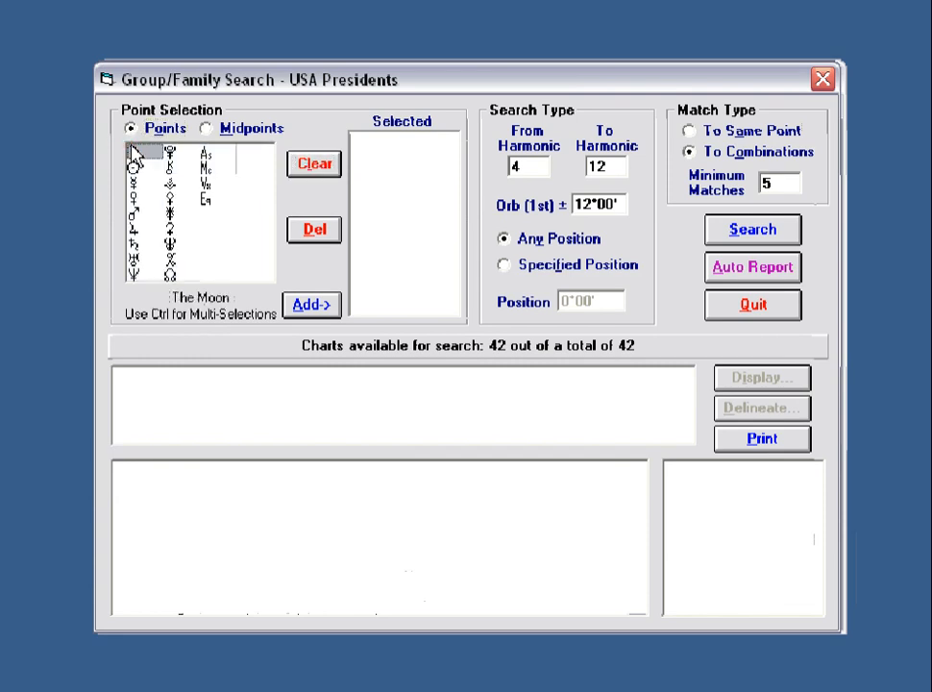
{"action": "left_click", "coordinate": [133, 242], "text": "ctrl"}
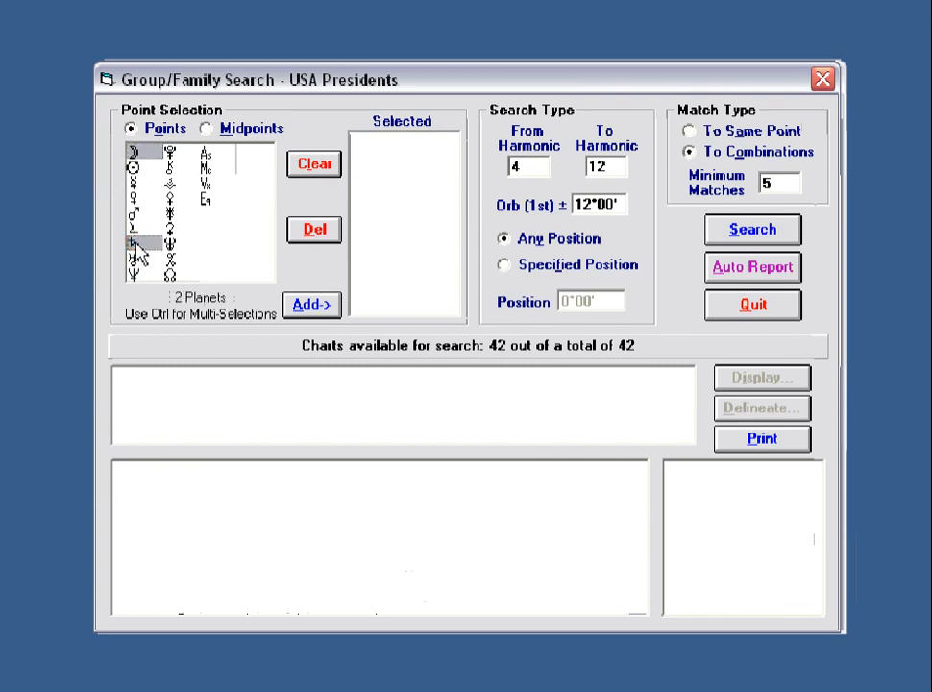
{"action": "left_click", "coordinate": [133, 167], "text": "ctrl"}
{"action": "left_click", "coordinate": [133, 182], "text": "ctrl"}
{"action": "left_click", "coordinate": [134, 197], "text": "ctrl"}
{"action": "left_click", "coordinate": [133, 212], "text": "ctrl"}
{"action": "left_click", "coordinate": [134, 228], "text": "ctrl"}
{"action": "left_click", "coordinate": [134, 257], "text": "ctrl"}
{"action": "left_click", "coordinate": [134, 270], "text": "ctrl"}
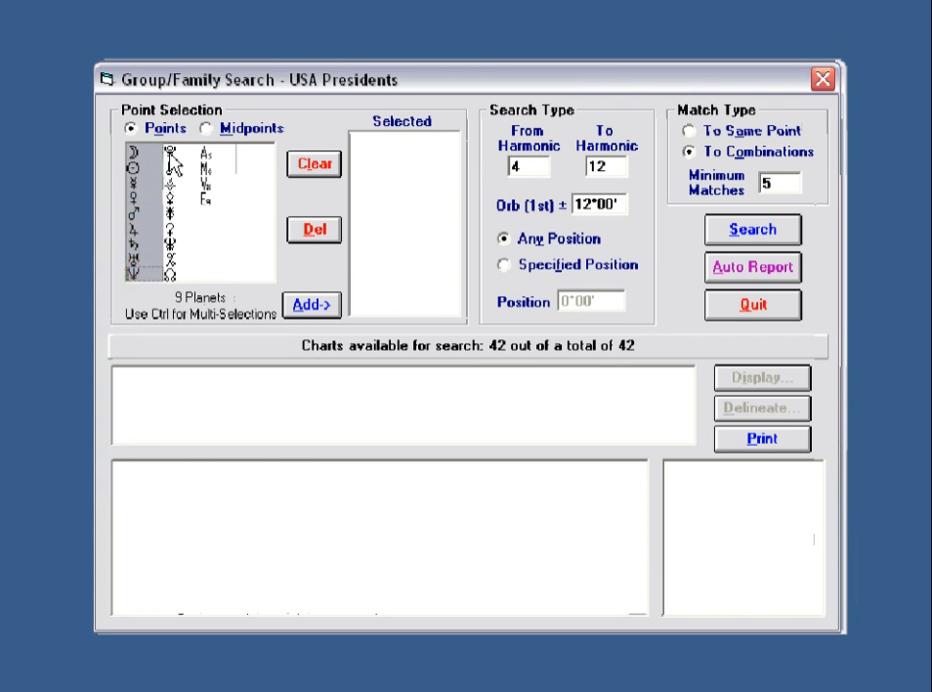
{"action": "left_click", "coordinate": [169, 152], "text": "ctrl"}
Add the ten planets, run the search, and select the top 4th-harmonic result's first nine charts.
{"action": "left_click", "coordinate": [311, 305]}
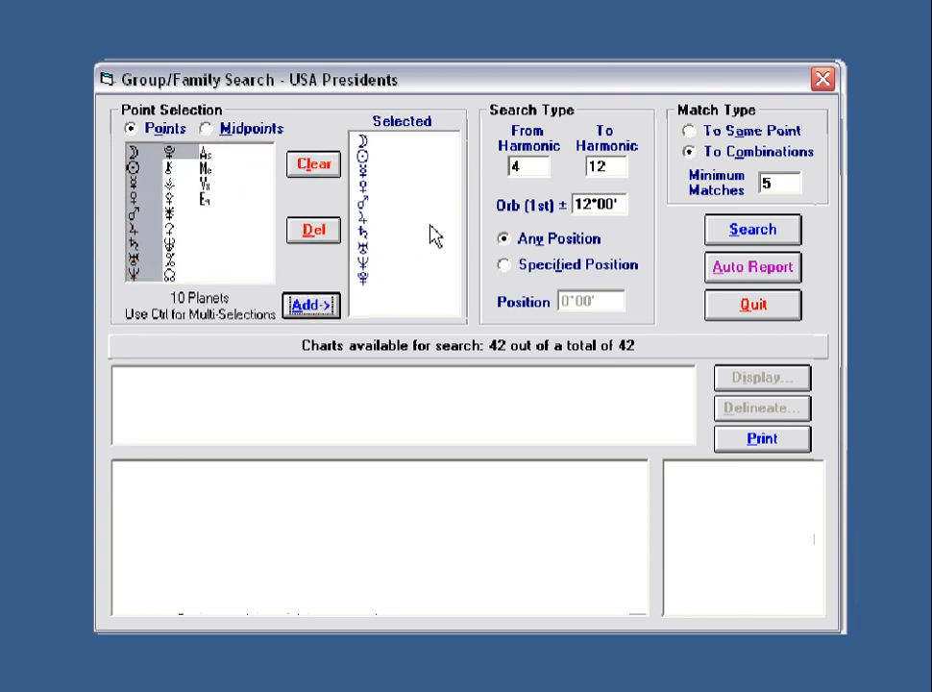
{"action": "left_click", "coordinate": [750, 232]}
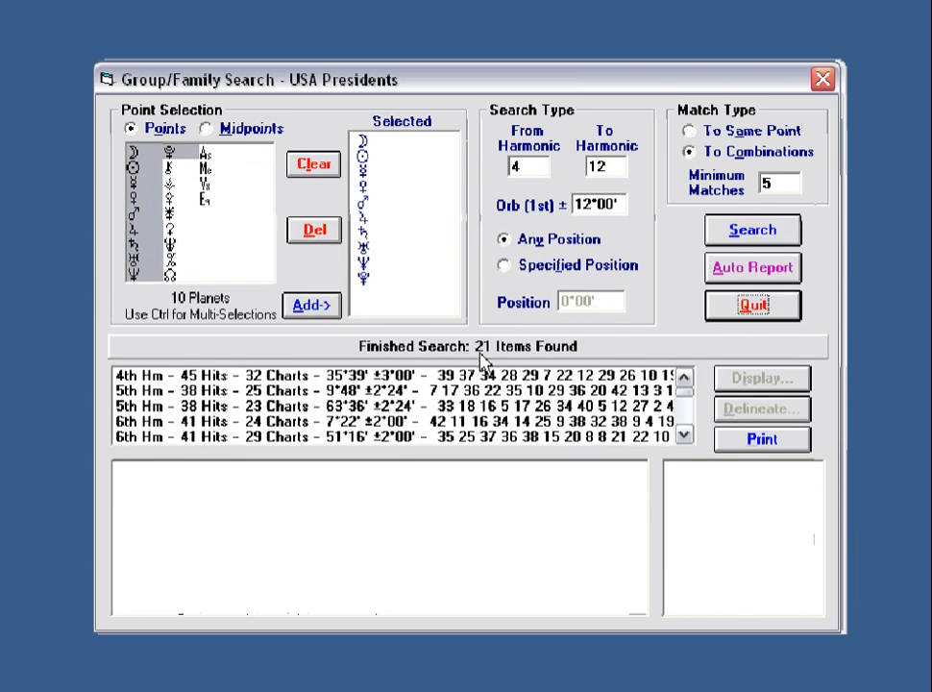
{"action": "left_click", "coordinate": [355, 376]}
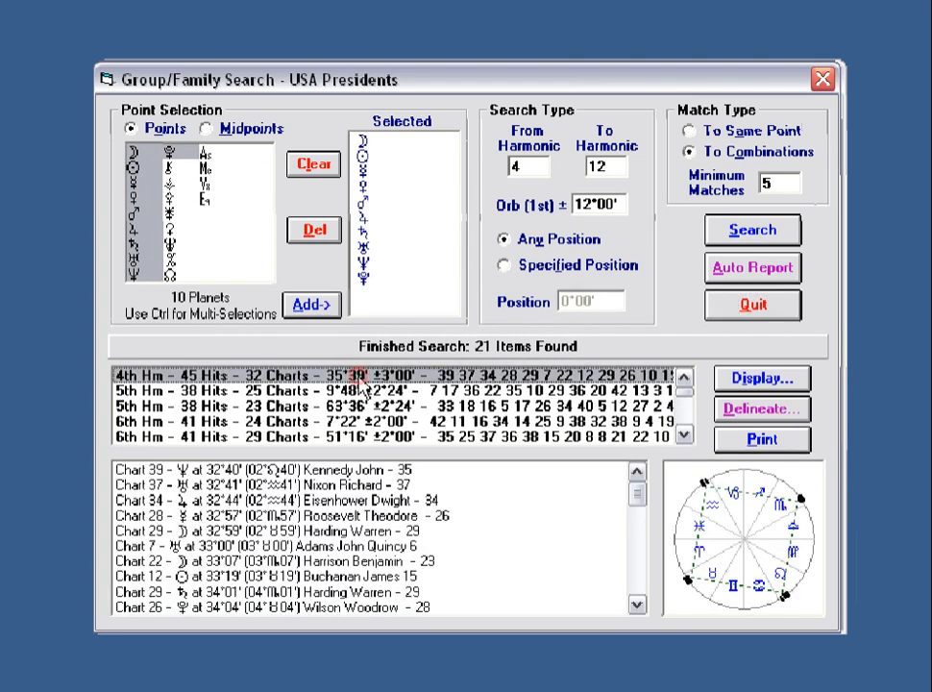
{"action": "left_click", "coordinate": [363, 469]}
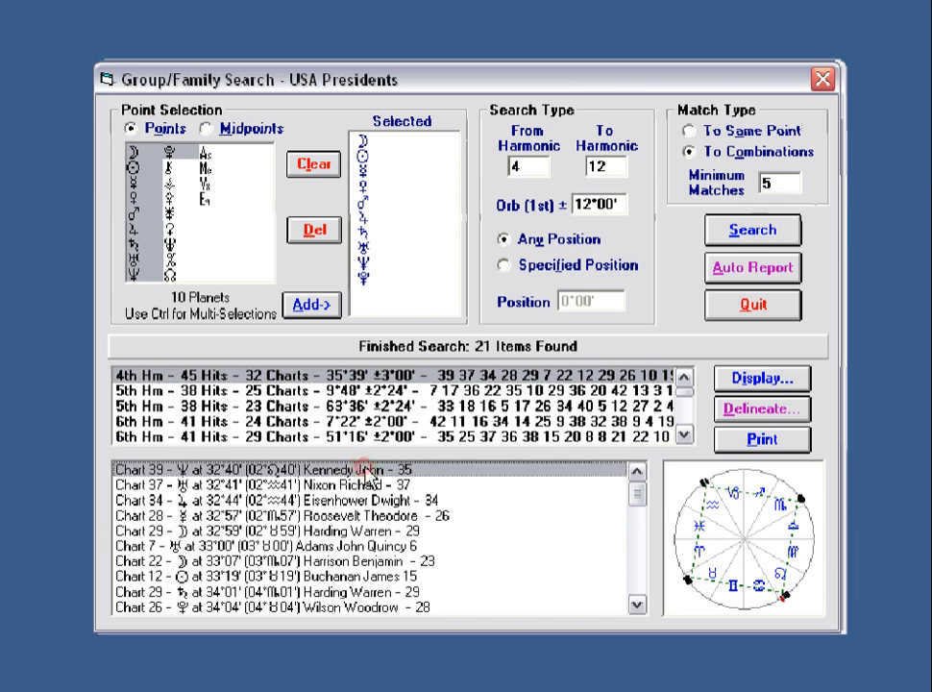
{"action": "left_click", "coordinate": [291, 590], "text": "shift"}
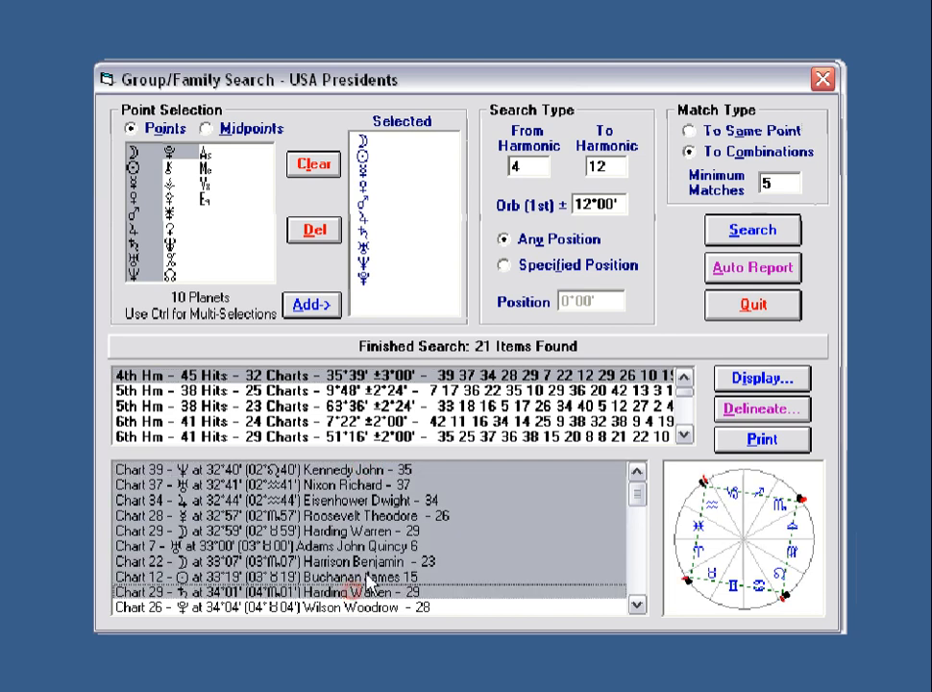
Display the chosen presidents' charts as 4th-harmonic comparison strips.
{"action": "left_click", "coordinate": [776, 384]}
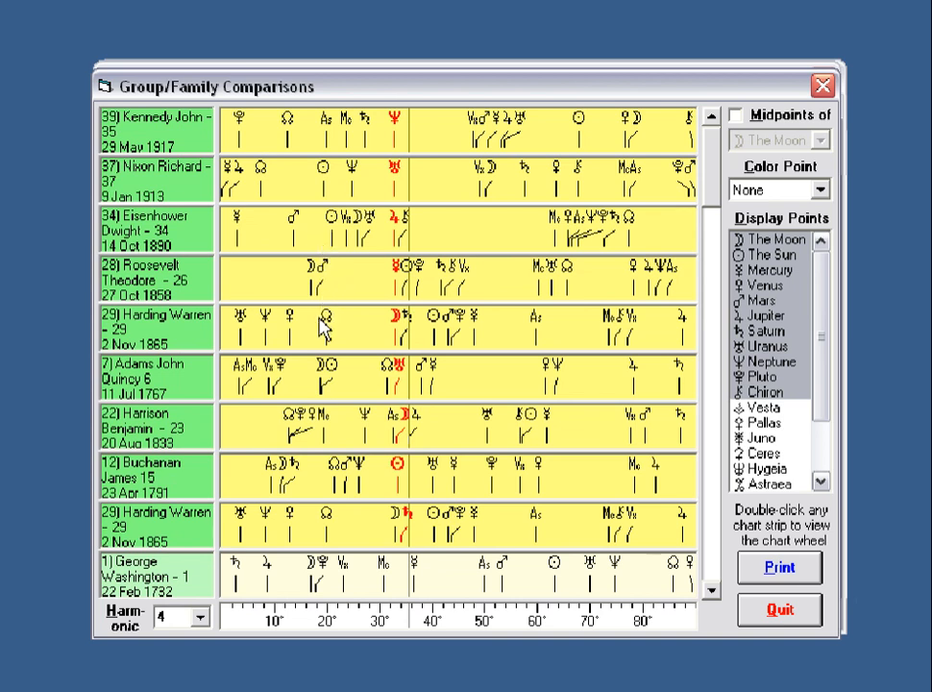
{"action": "double_click", "coordinate": [300, 485]}
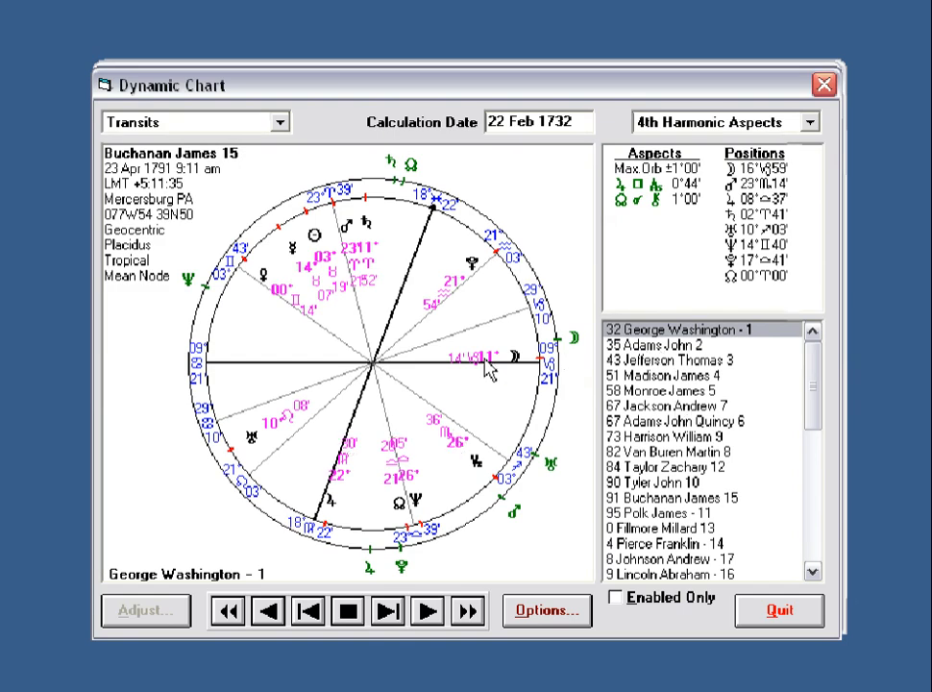
{"action": "left_click", "coordinate": [659, 344]}
{"action": "left_click", "coordinate": [652, 360]}
{"action": "left_click", "coordinate": [651, 376]}
{"action": "left_click", "coordinate": [663, 390]}
{"action": "left_click", "coordinate": [670, 406]}
{"action": "left_click", "coordinate": [644, 422]}
{"action": "left_click", "coordinate": [650, 438]}
{"action": "left_click", "coordinate": [657, 451]}
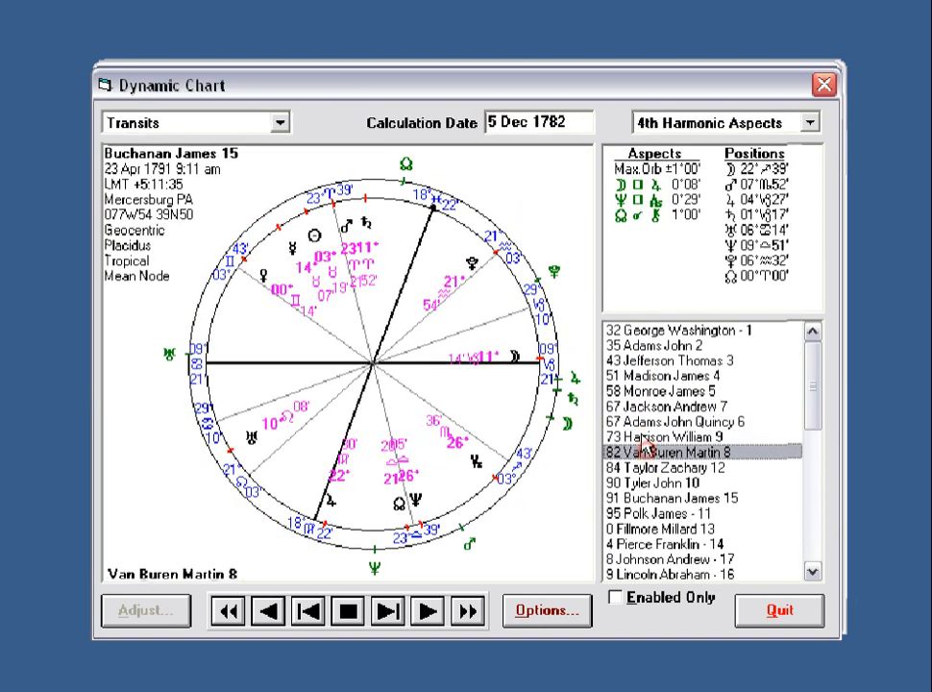
{"action": "left_click", "coordinate": [781, 615]}
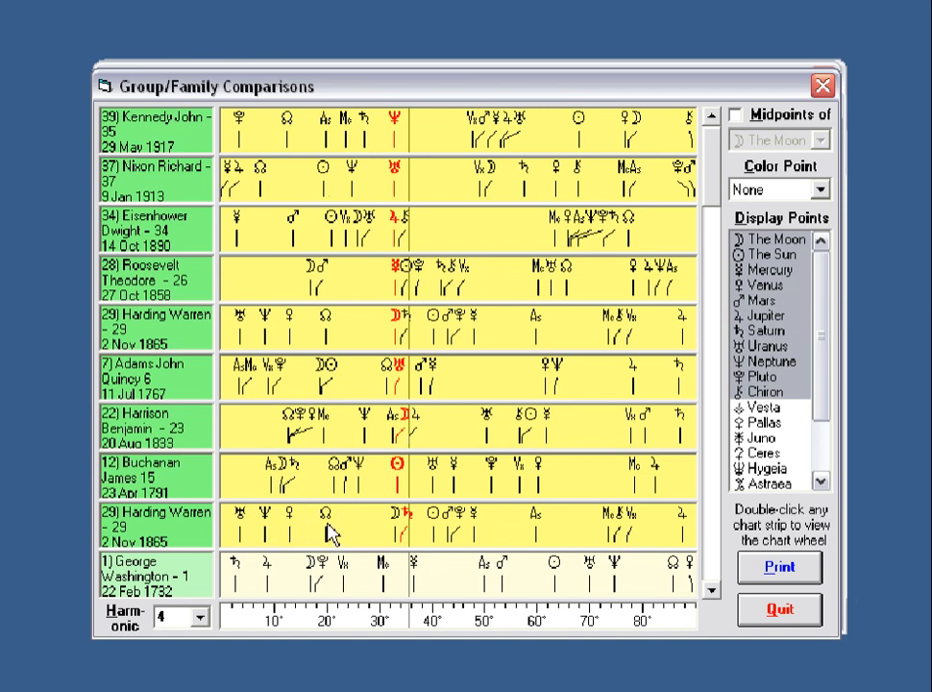
Toggle highlighting on several chart strips, then quit the Group/Family Comparisons window.
{"action": "left_click", "coordinate": [192, 524]}
{"action": "left_click", "coordinate": [186, 480]}
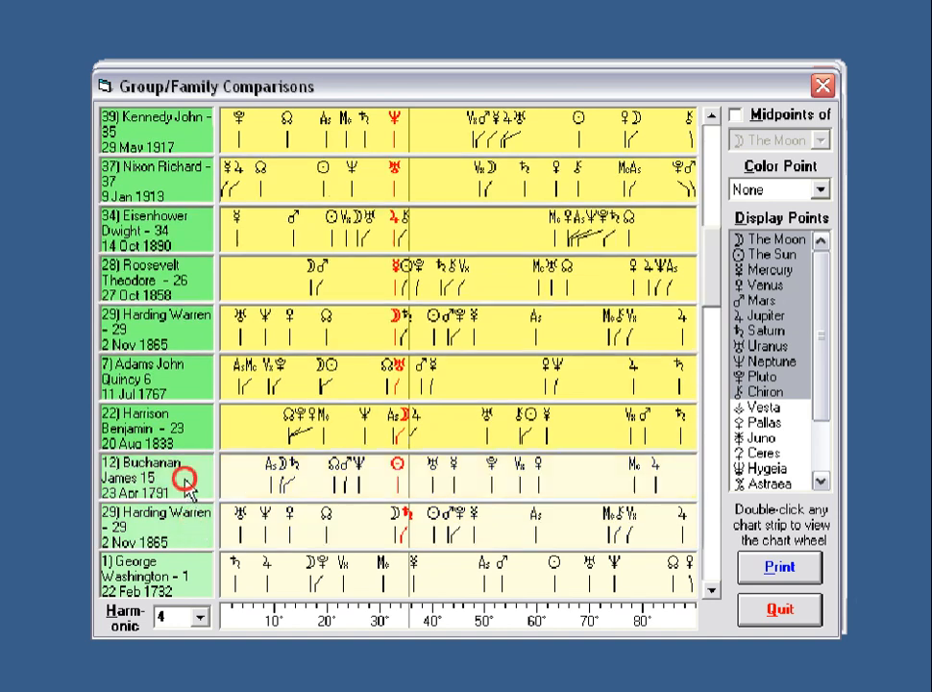
{"action": "left_click", "coordinate": [192, 427]}
{"action": "left_click", "coordinate": [182, 369]}
{"action": "left_click", "coordinate": [186, 335]}
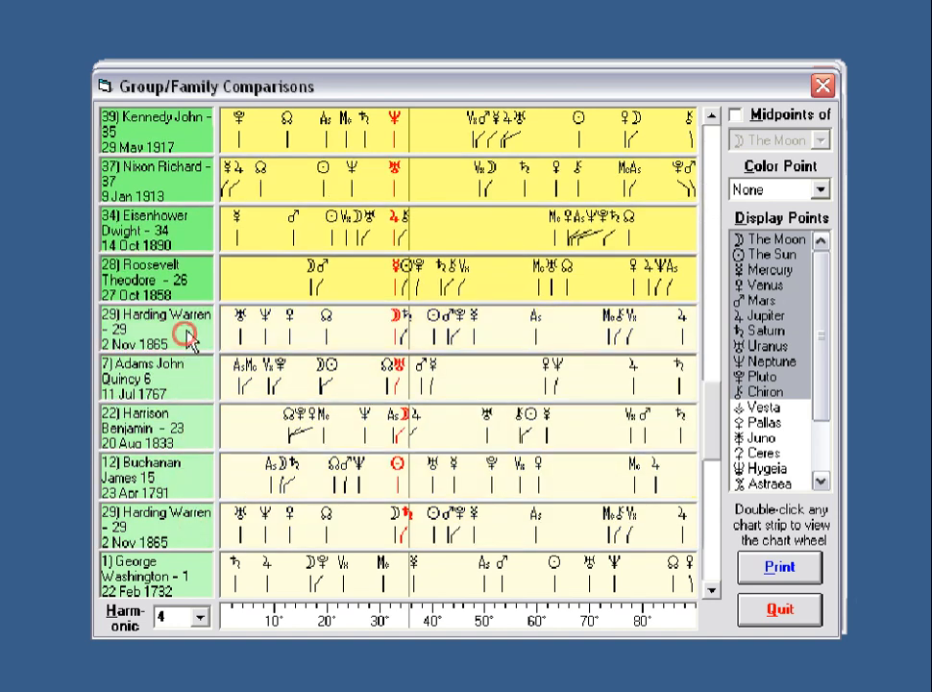
{"action": "left_click", "coordinate": [182, 382]}
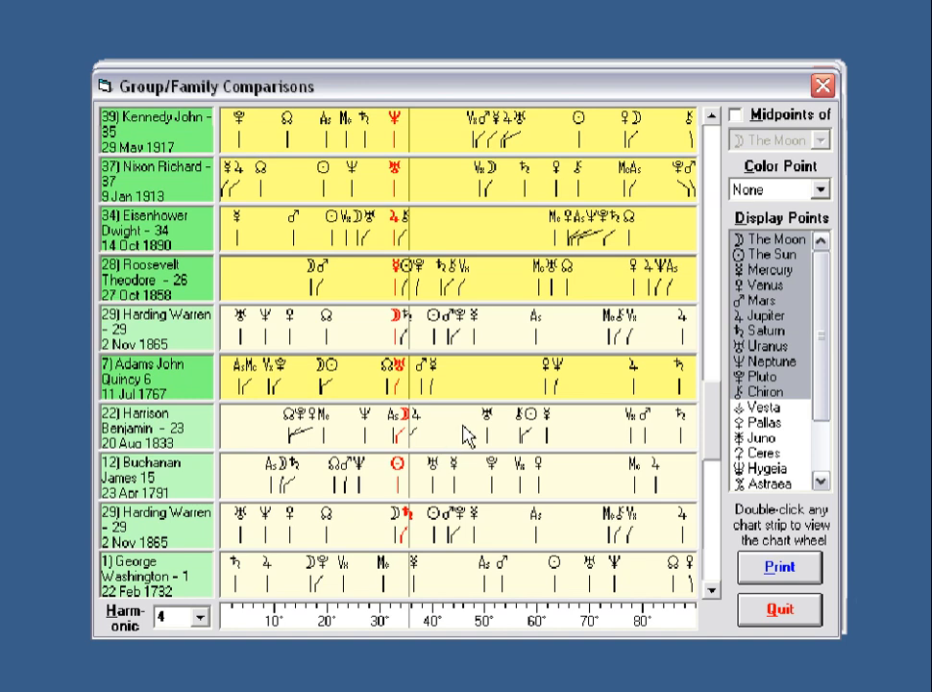
{"action": "left_click", "coordinate": [784, 611]}
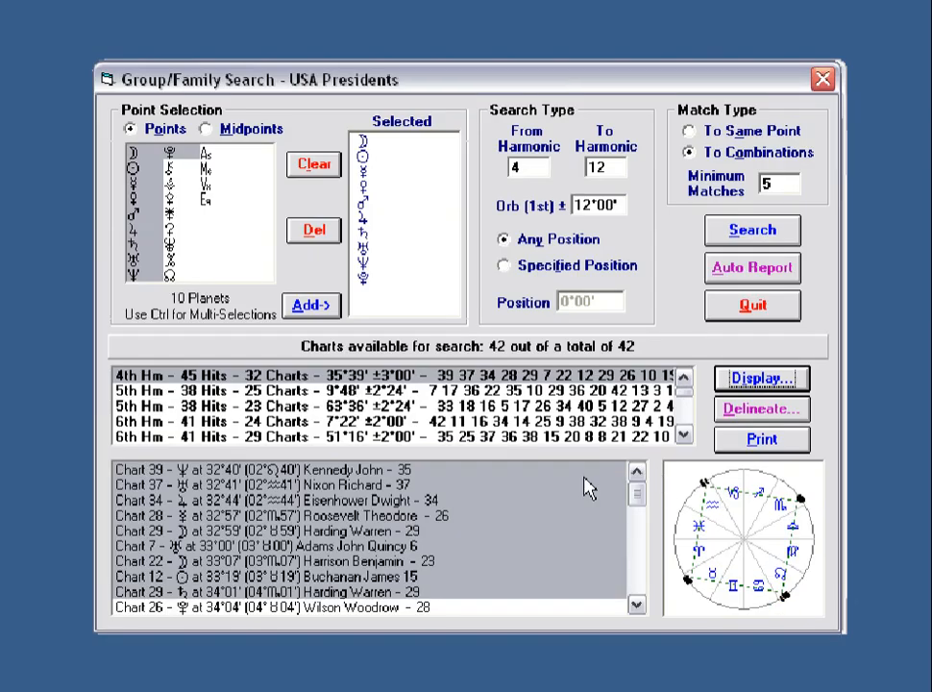
Run an automatic Hunting Party report on all 42 charts, scroll through it, then close it.
{"action": "left_click", "coordinate": [323, 471]}
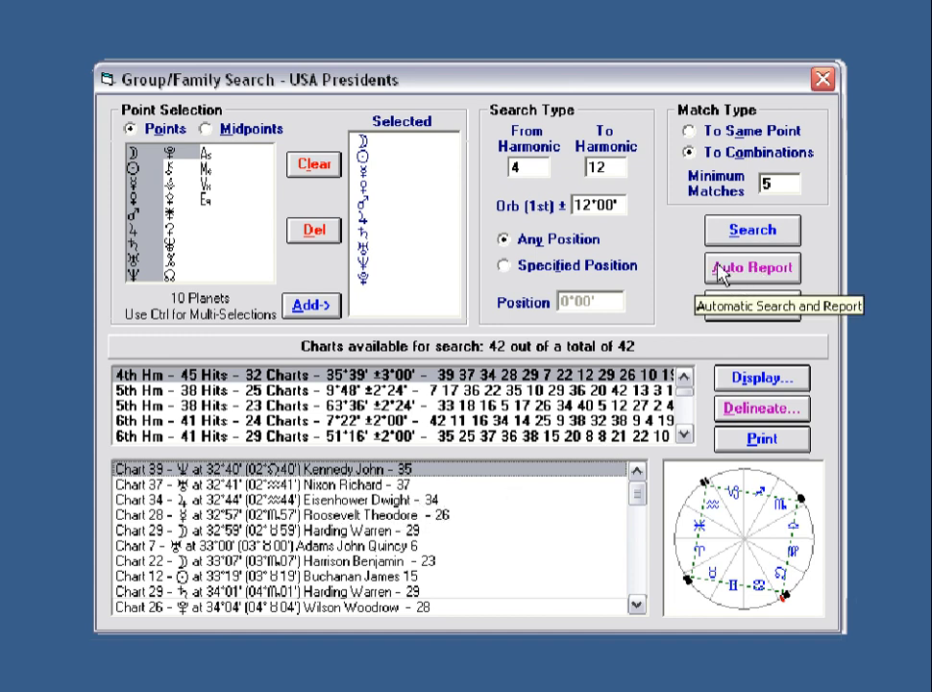
{"action": "left_click", "coordinate": [781, 275]}
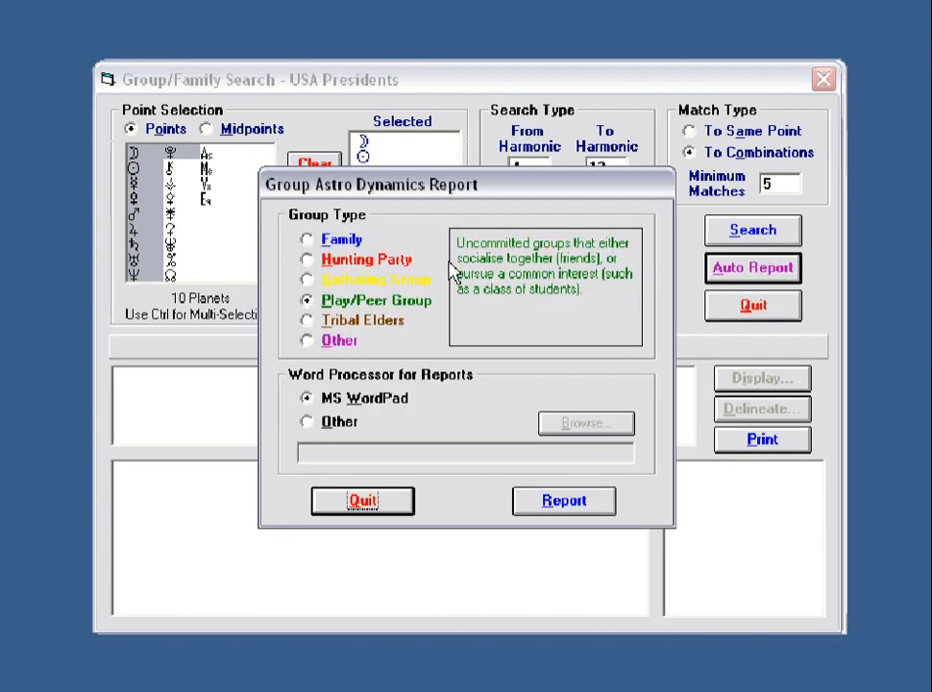
{"action": "left_click", "coordinate": [315, 262]}
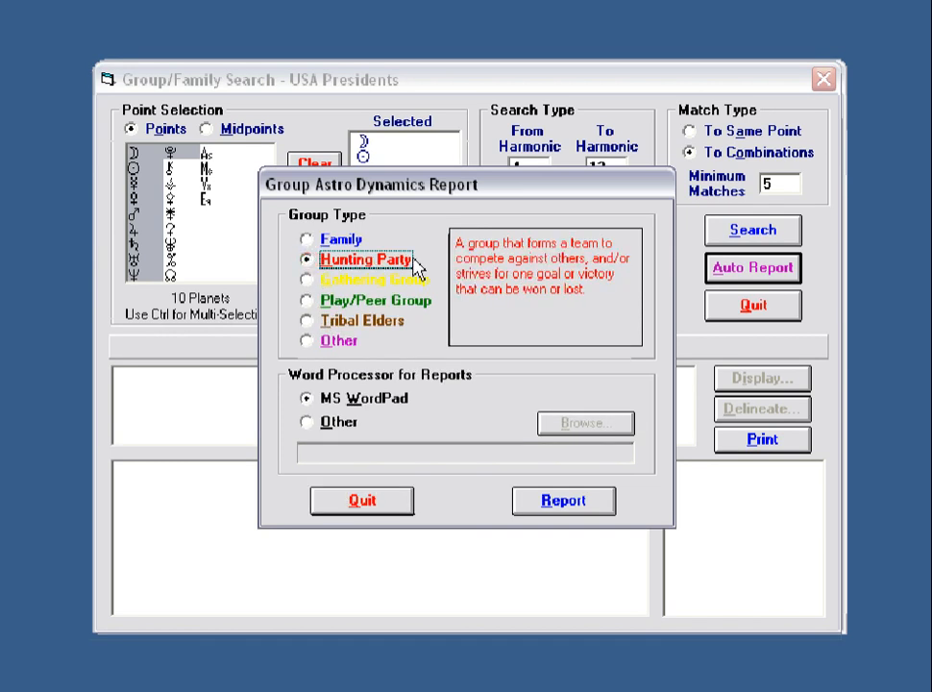
{"action": "left_click", "coordinate": [582, 500]}
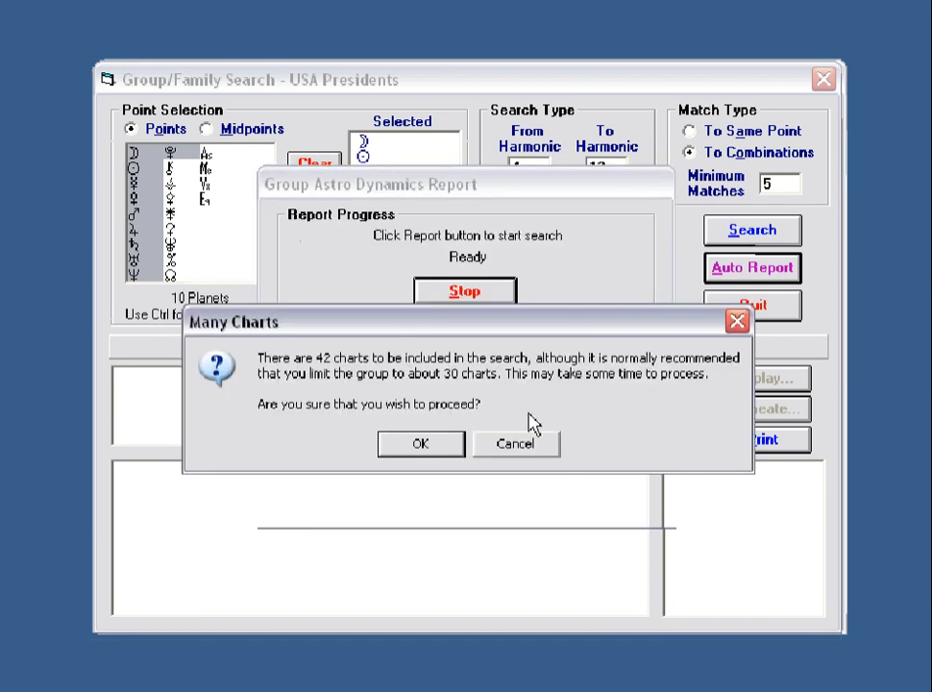
{"action": "left_click", "coordinate": [428, 448]}
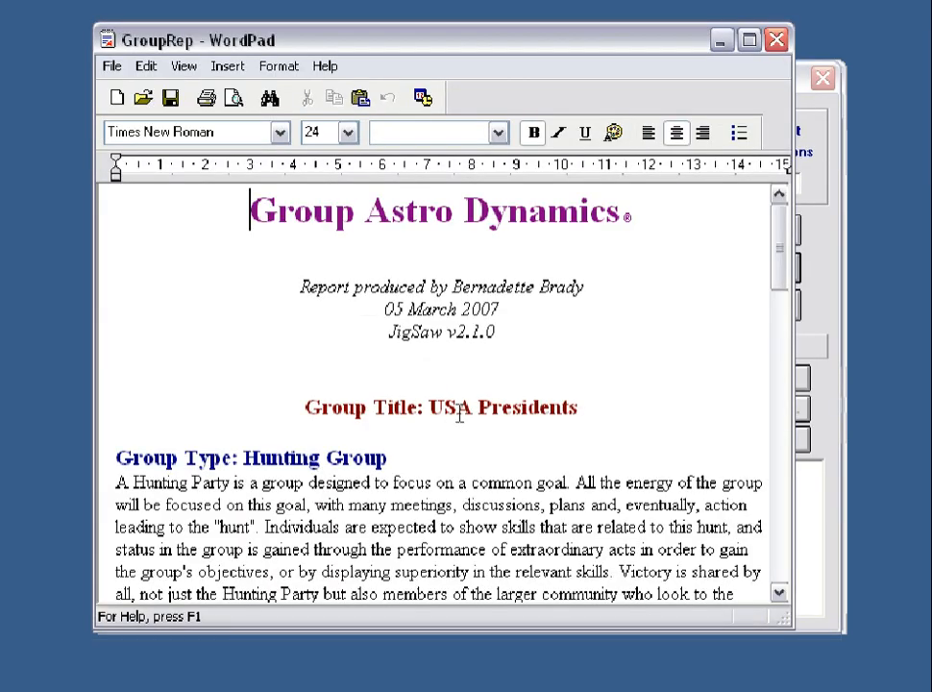
{"action": "left_click_drag", "start_coordinate": [779, 200], "coordinate": [780, 255]}
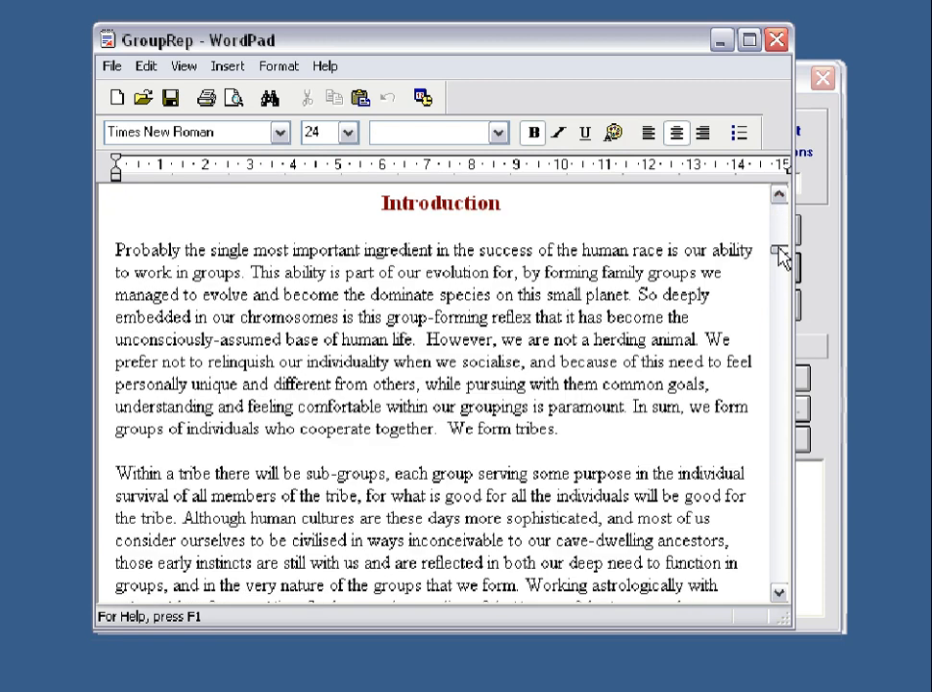
{"action": "left_click", "coordinate": [776, 41]}
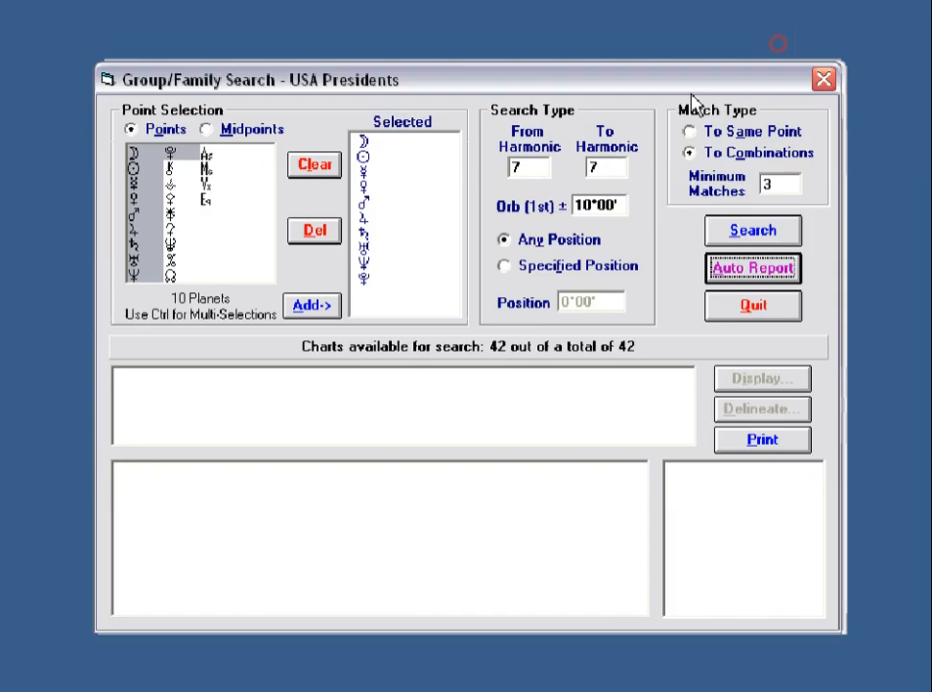
Replace the search points with Jupiter, Pluto and the Jupiter/Pluto midpoint.
{"action": "left_click", "coordinate": [318, 167]}
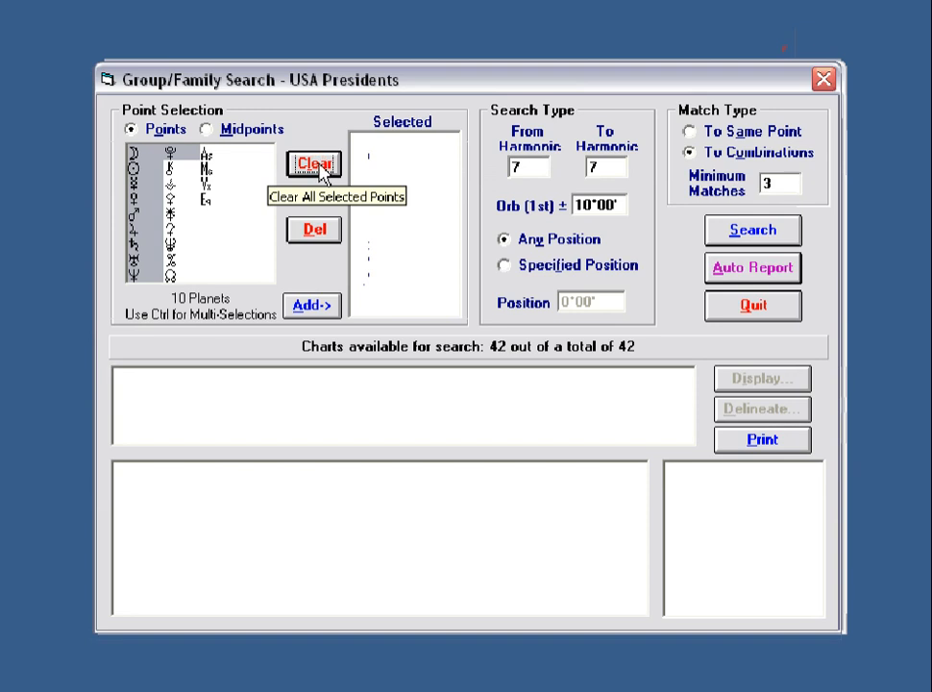
{"action": "left_click", "coordinate": [133, 230]}
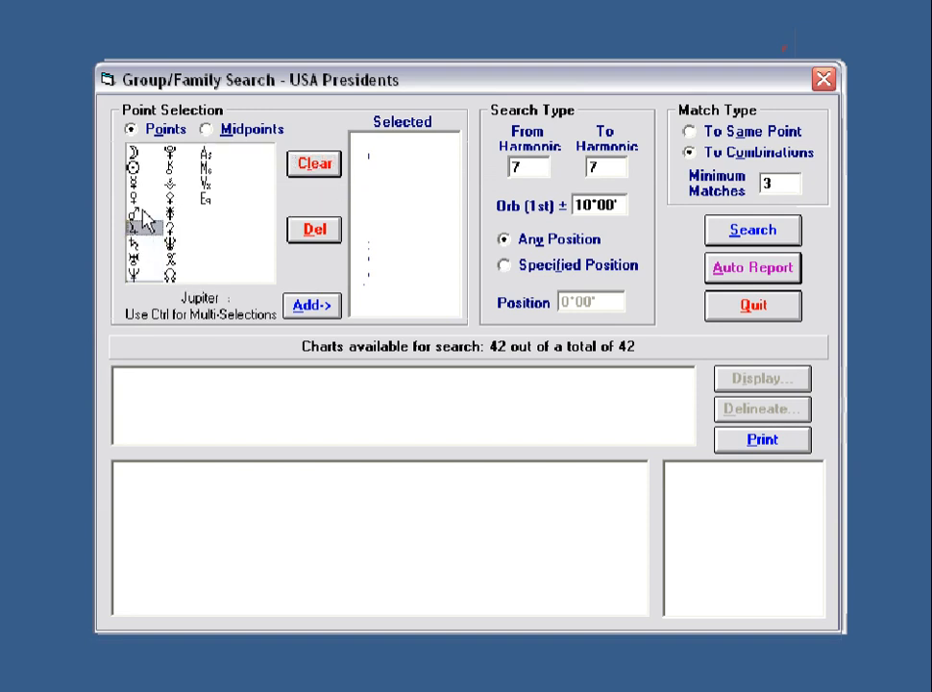
{"action": "left_click", "coordinate": [182, 152], "text": "ctrl"}
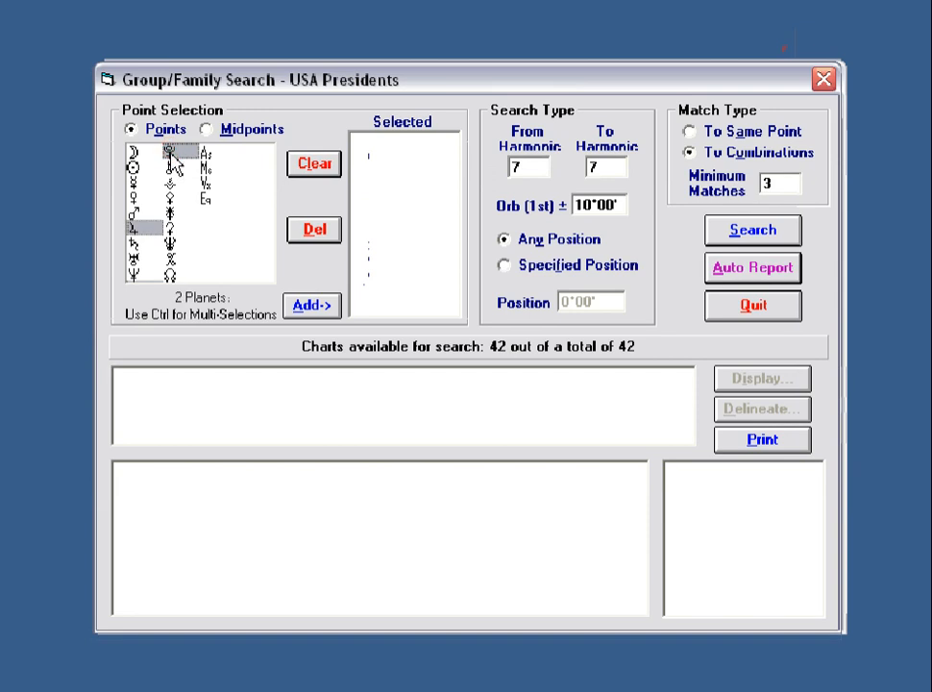
{"action": "left_click", "coordinate": [313, 306]}
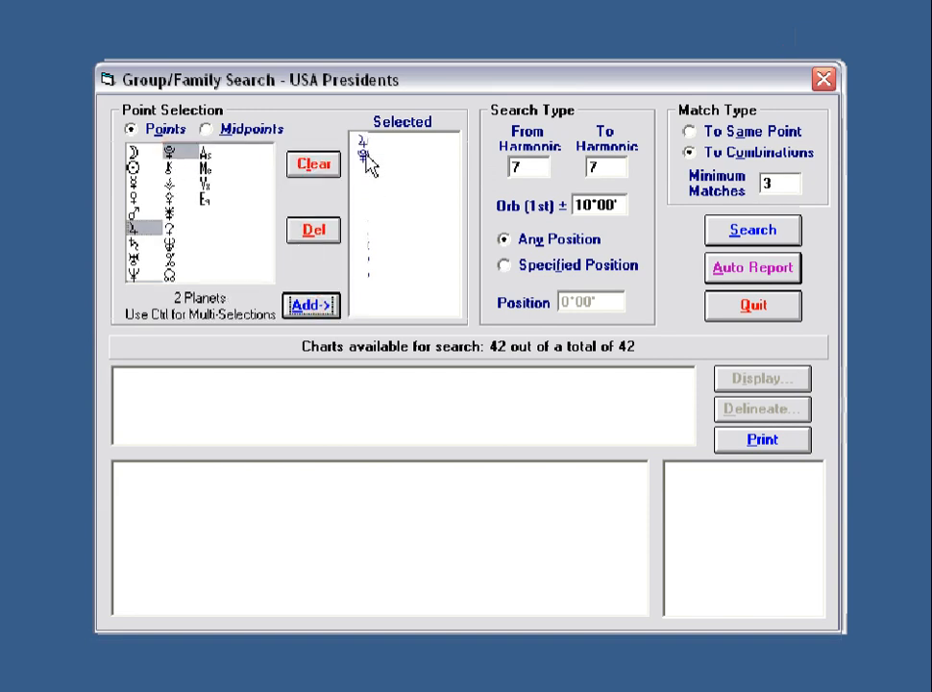
{"action": "left_click", "coordinate": [205, 129]}
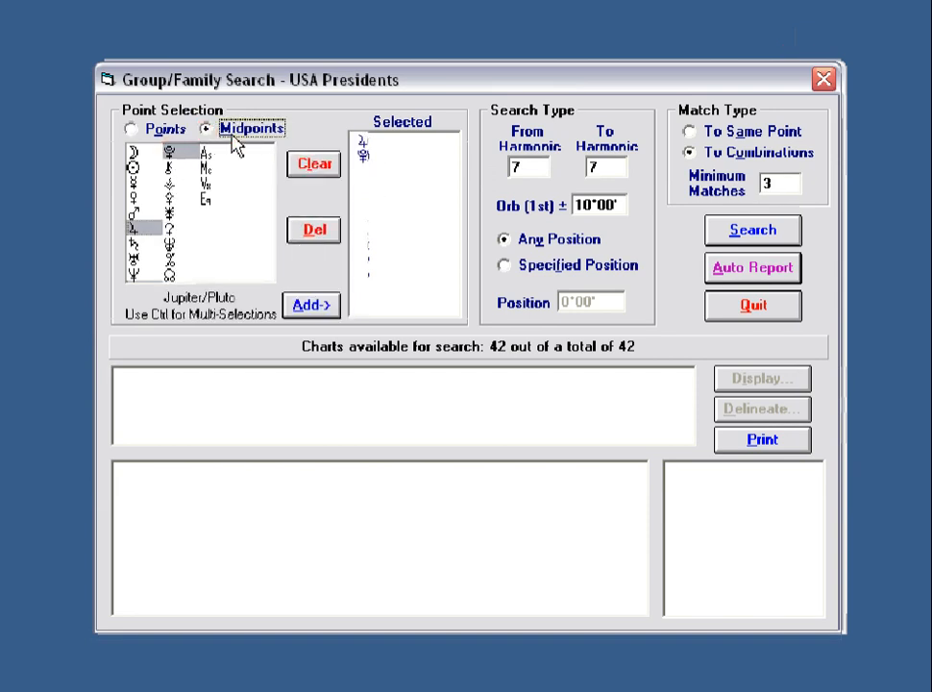
{"action": "left_click", "coordinate": [314, 307]}
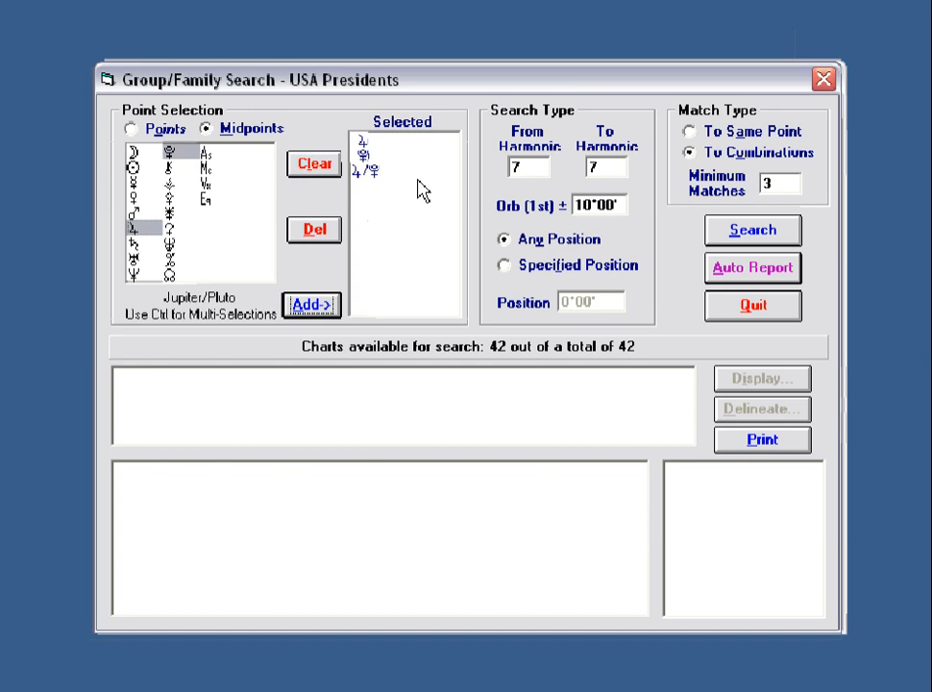
Search harmonics 5 to 12, requiring at least 5 matches.
{"action": "left_click", "coordinate": [535, 165]}
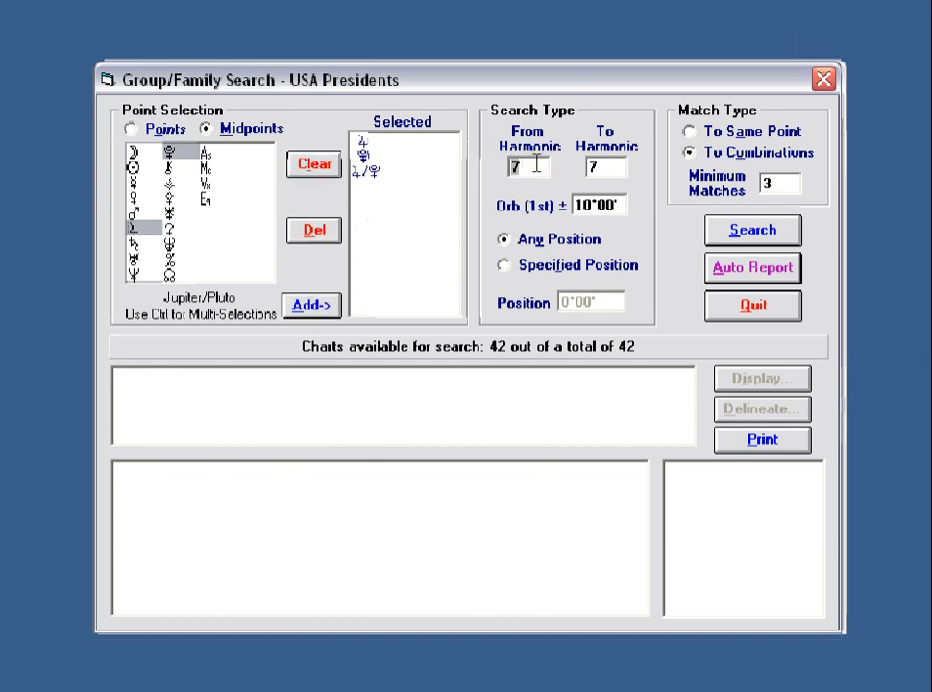
{"action": "type", "text": "5"}
{"action": "left_click", "coordinate": [607, 164]}
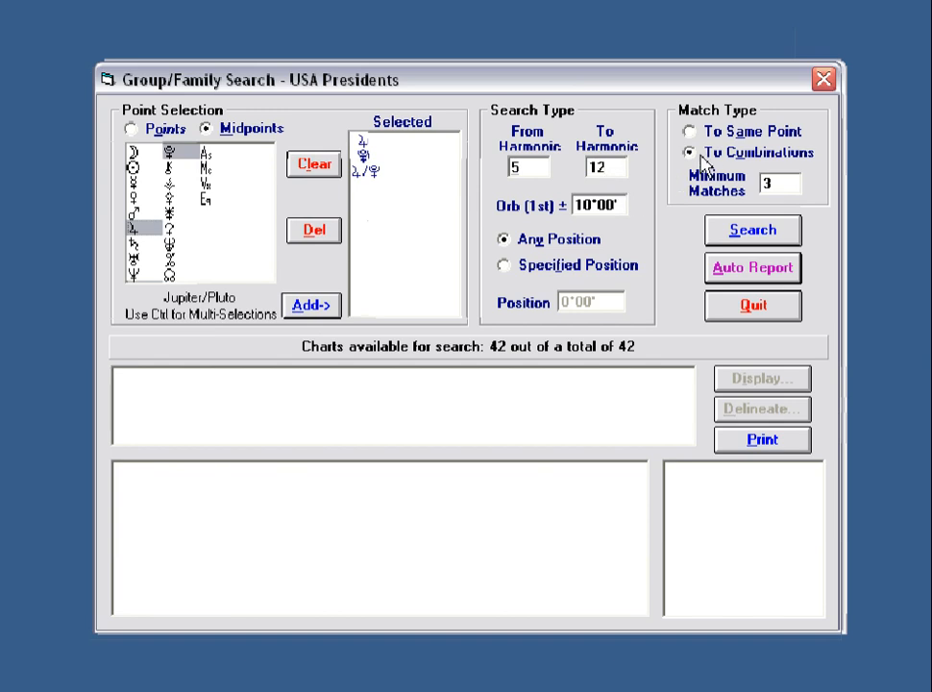
{"action": "left_click", "coordinate": [779, 184]}
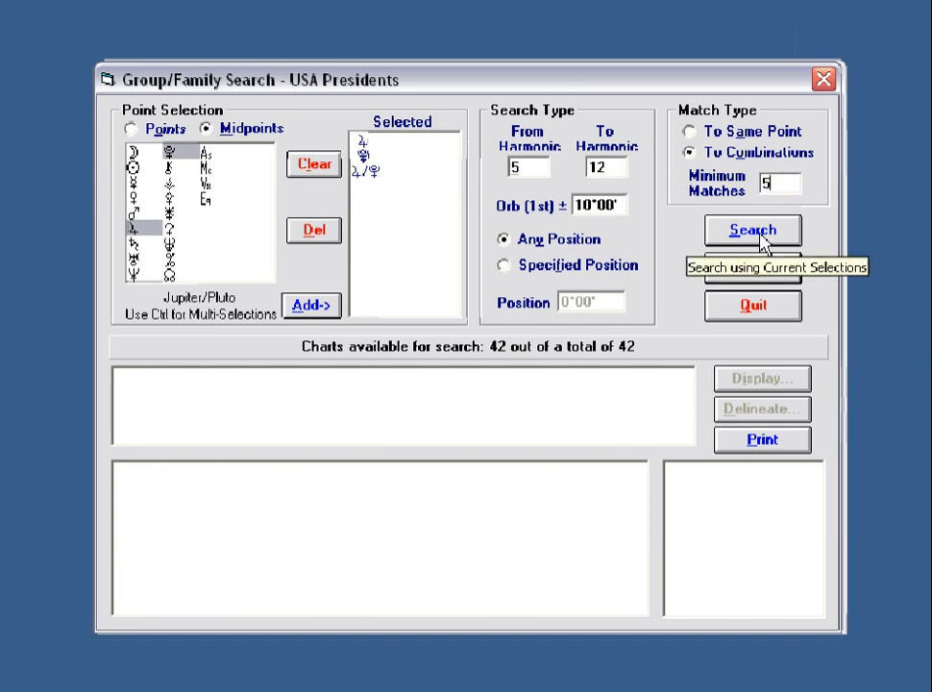
{"action": "left_click", "coordinate": [762, 242]}
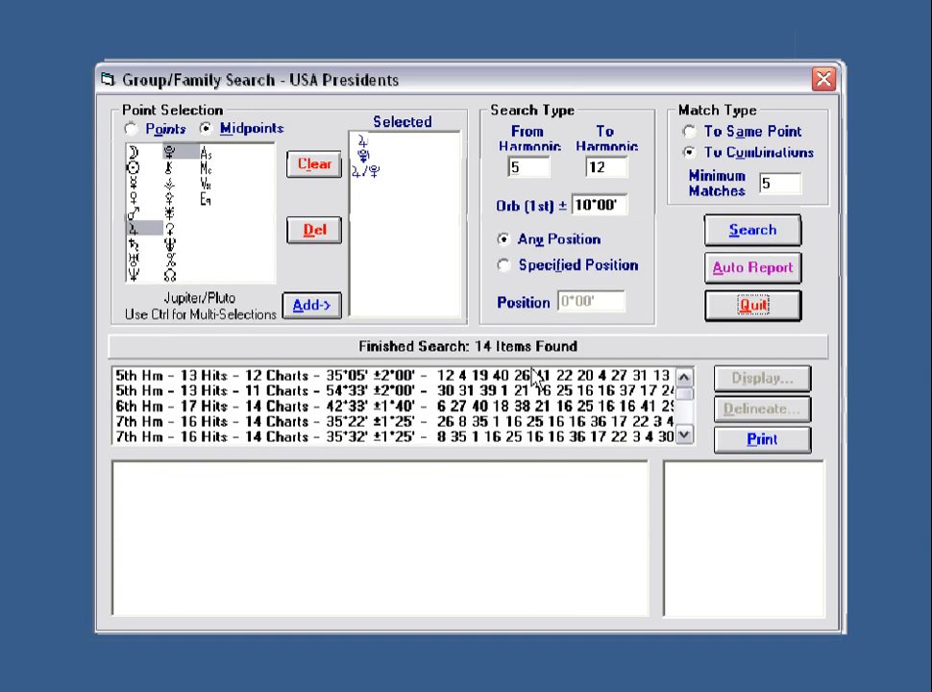
View the first 5th-harmonic result's charts, then the 6th-harmonic 17-hit result at 42°33'.
{"action": "left_click", "coordinate": [377, 376]}
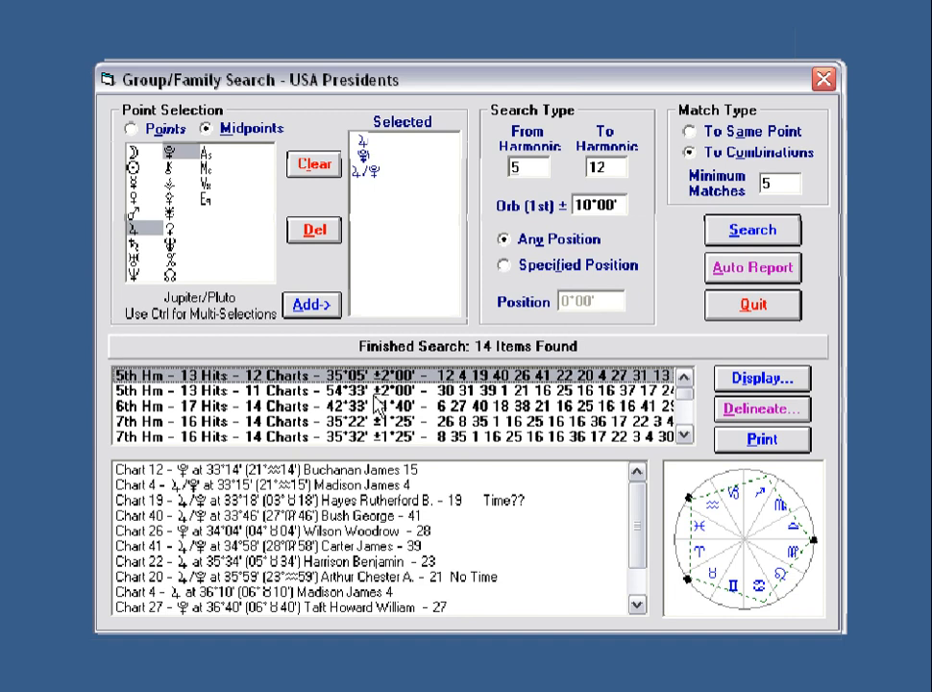
{"action": "left_click", "coordinate": [378, 406]}
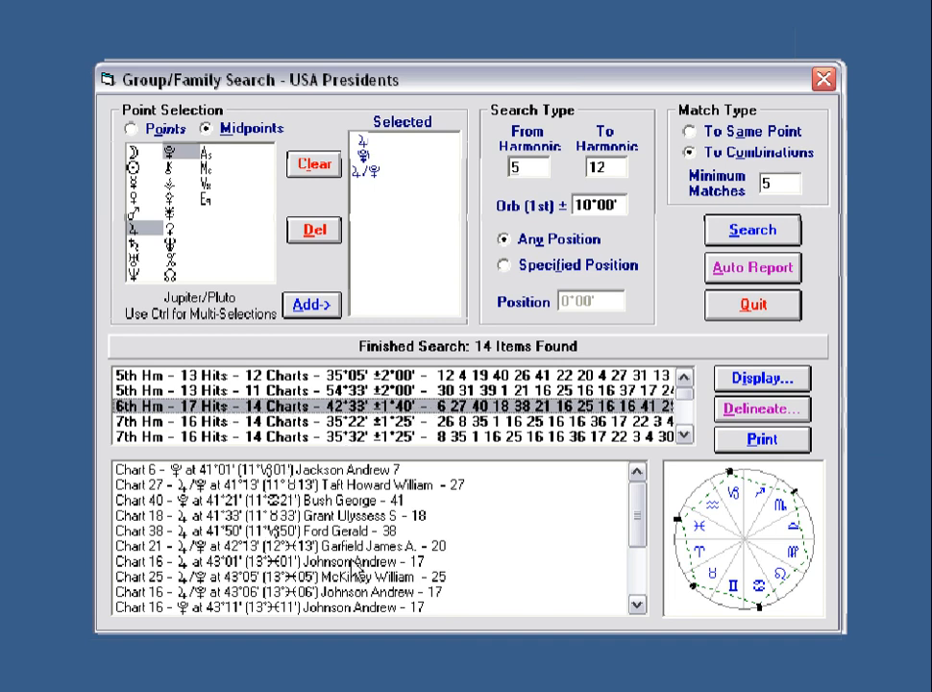
Generate a Tribal Elders group report for the 6th-harmonic 17-hit pattern across all charts.
{"action": "left_click", "coordinate": [793, 411]}
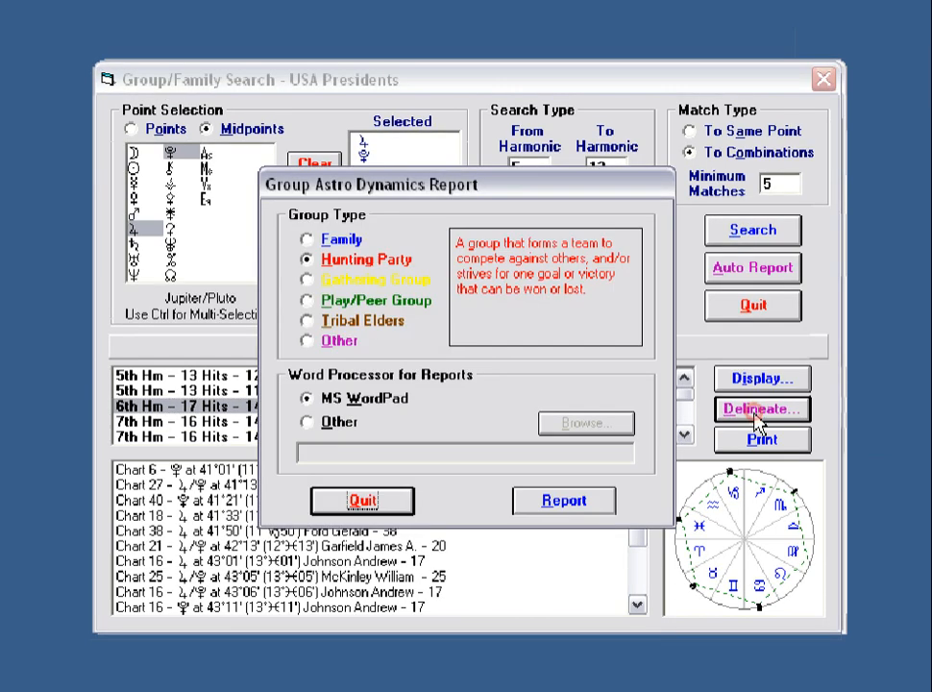
{"action": "left_click", "coordinate": [309, 323]}
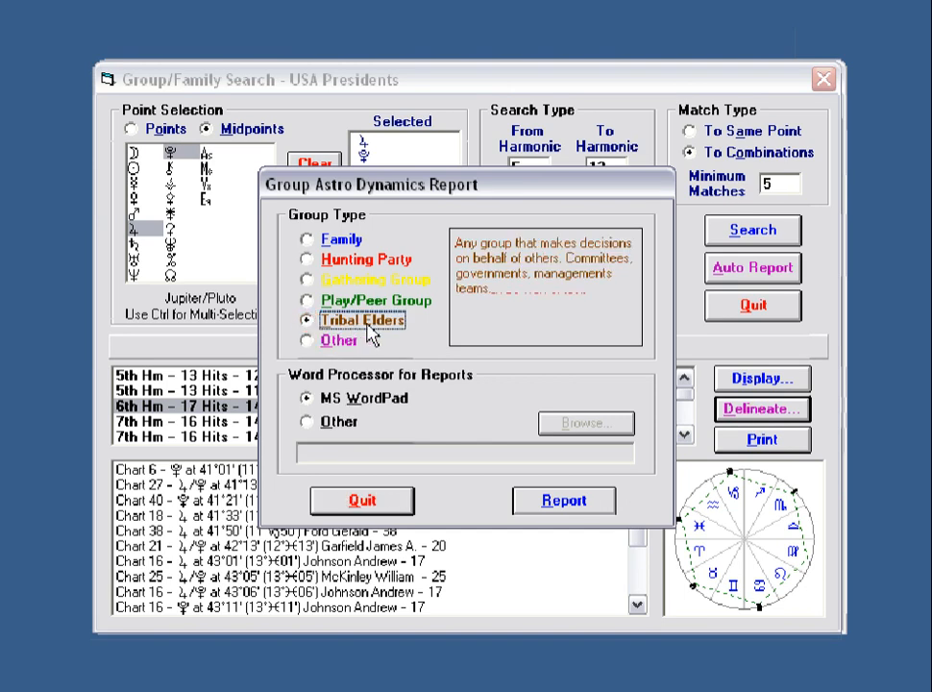
{"action": "left_click", "coordinate": [565, 502]}
{"action": "left_click", "coordinate": [430, 446]}
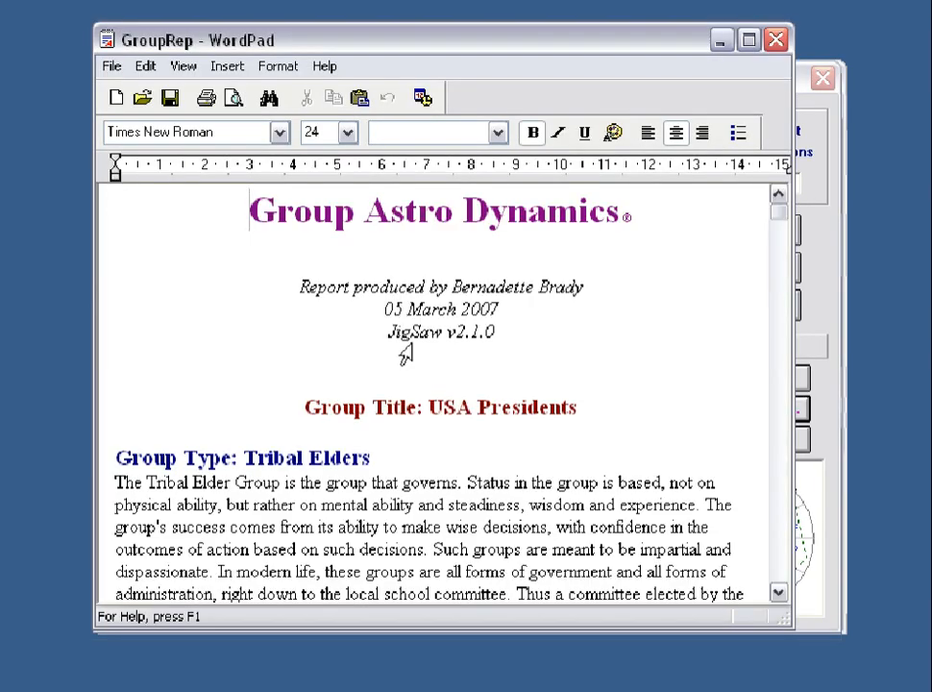
Scroll the Tribal Elders report down to the 28 members fitting only via other points.
{"action": "mouse_move", "coordinate": [778, 212]}
{"action": "left_mouse_down"}
{"action": "mouse_move", "coordinate": [780, 238]}
{"action": "mouse_move", "coordinate": [780, 228]}
{"action": "left_mouse_up"}
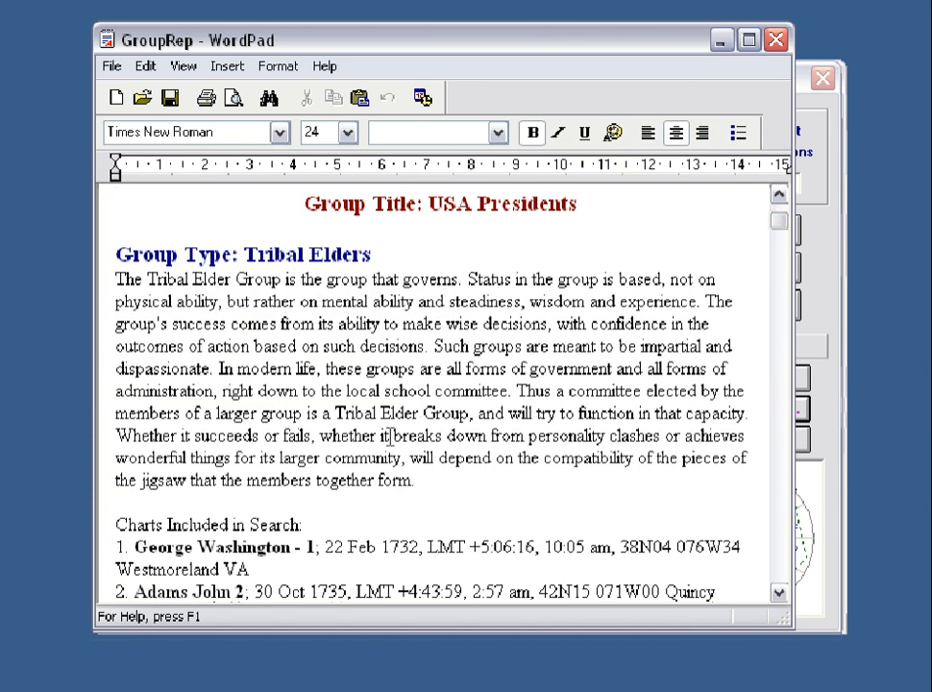
{"action": "left_click_drag", "start_coordinate": [781, 224], "coordinate": [758, 317]}
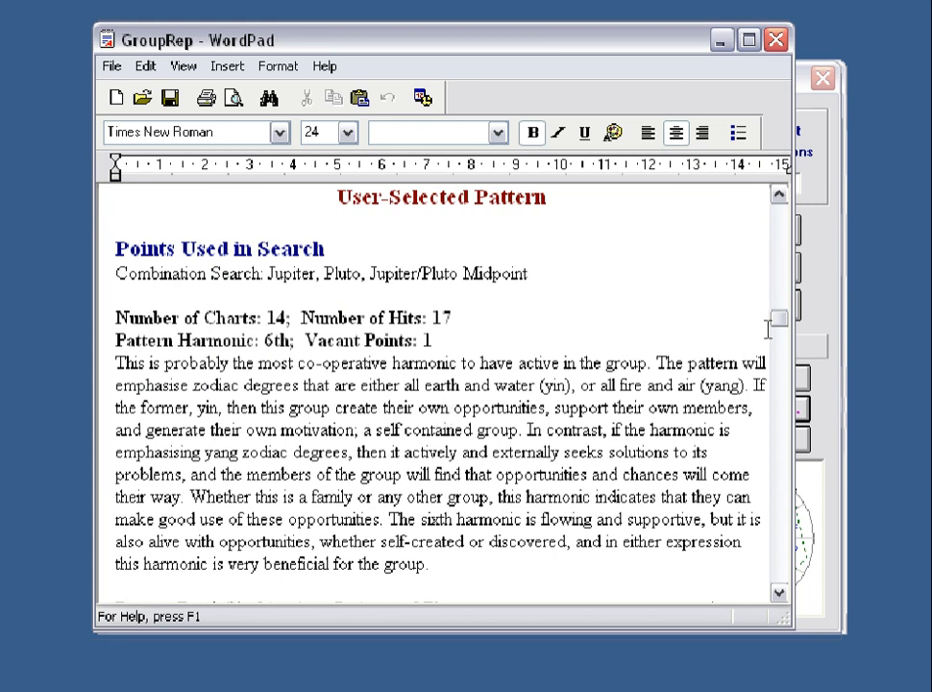
{"action": "left_click_drag", "start_coordinate": [779, 317], "coordinate": [783, 332]}
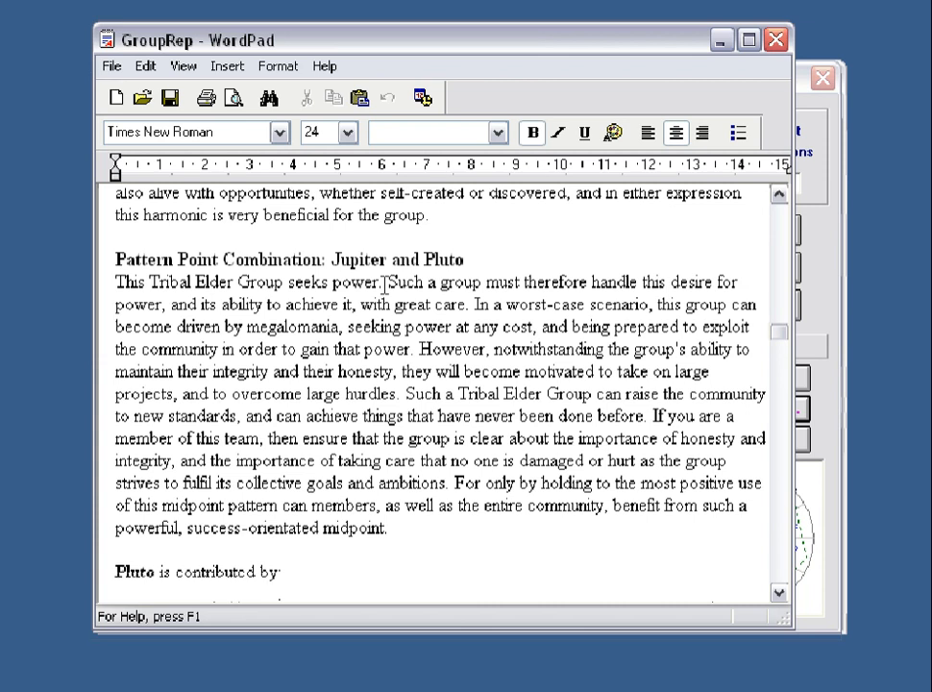
{"action": "left_click_drag", "start_coordinate": [779, 332], "coordinate": [782, 354]}
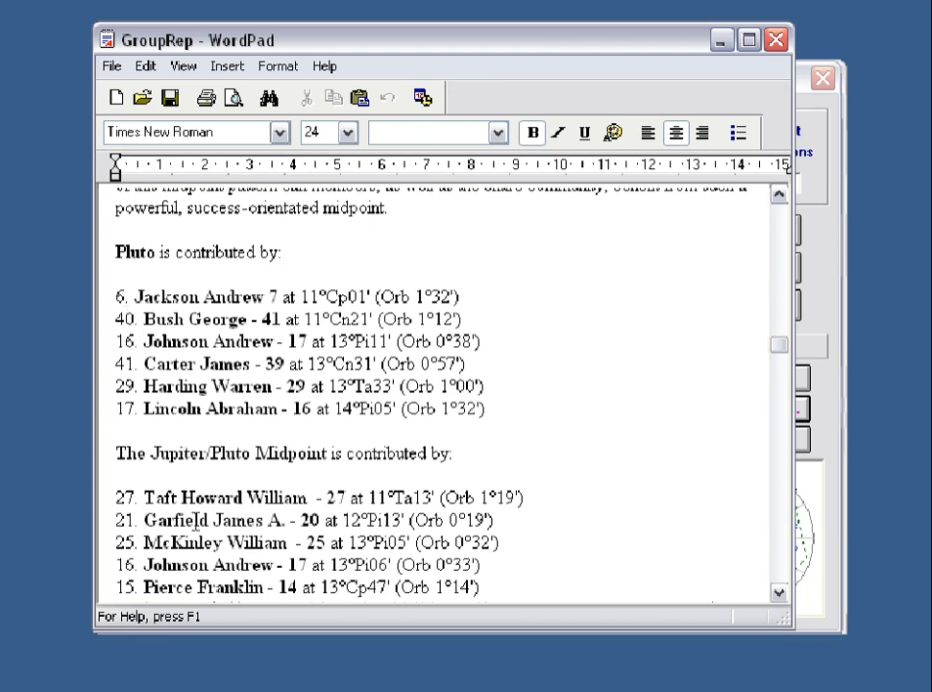
{"action": "left_click_drag", "start_coordinate": [777, 344], "coordinate": [782, 370]}
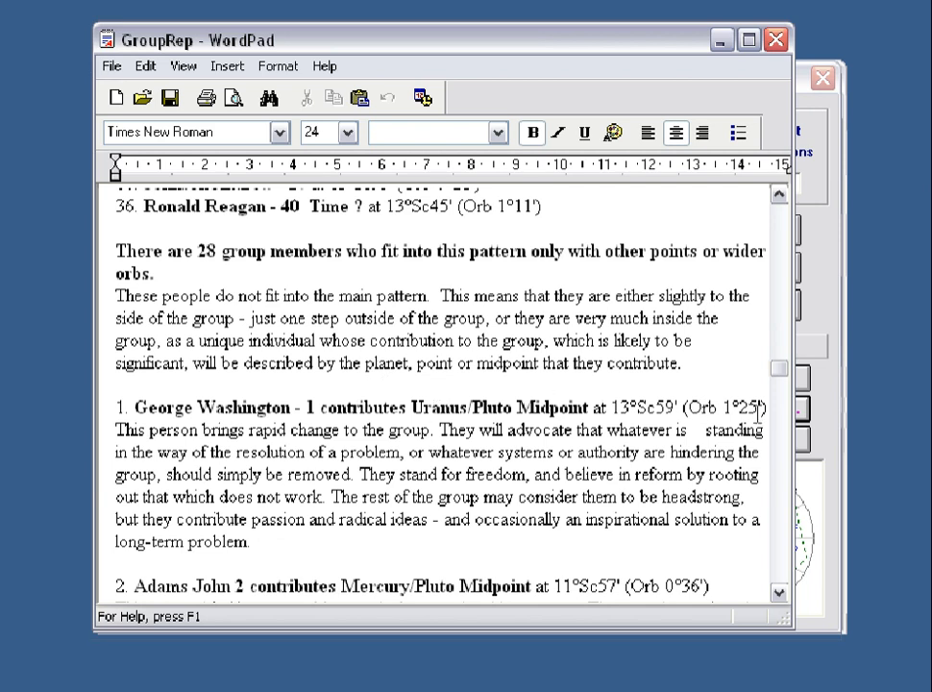
Scroll line by line through the individual member contributions, then close the report.
{"action": "left_click", "coordinate": [781, 596]}
{"action": "left_click", "coordinate": [781, 596]}
{"action": "left_click", "coordinate": [781, 596]}
{"action": "left_click", "coordinate": [781, 596]}
{"action": "left_click", "coordinate": [781, 595]}
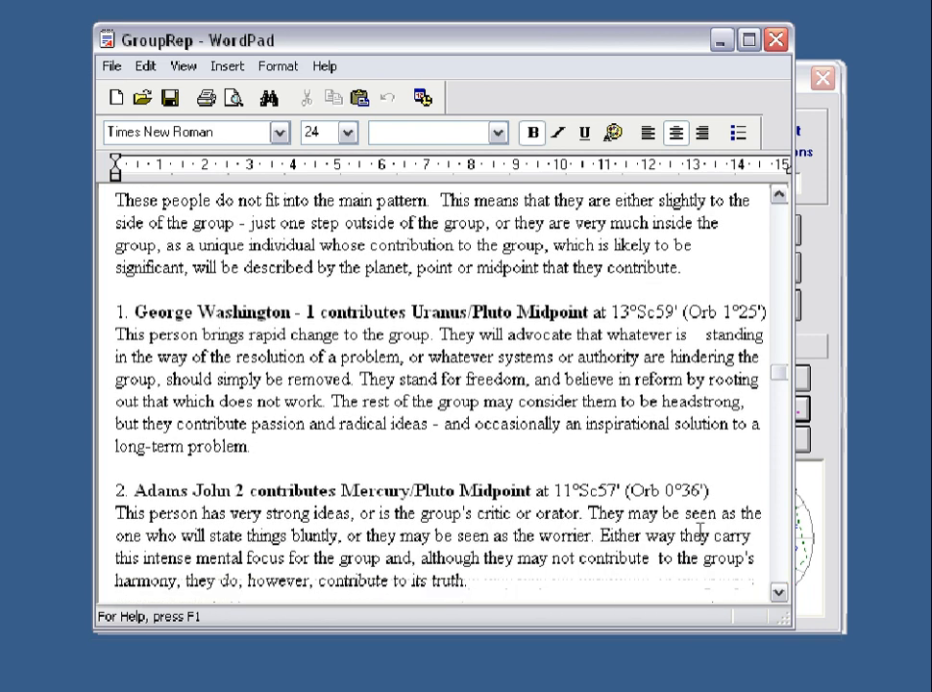
{"action": "left_click", "coordinate": [779, 593]}
{"action": "left_click", "coordinate": [779, 593]}
{"action": "left_click", "coordinate": [779, 593]}
{"action": "left_click", "coordinate": [779, 592]}
{"action": "left_click", "coordinate": [779, 593]}
{"action": "left_click", "coordinate": [779, 592]}
{"action": "left_click", "coordinate": [779, 592]}
{"action": "left_click", "coordinate": [779, 593]}
{"action": "left_click", "coordinate": [782, 596]}
{"action": "left_click", "coordinate": [781, 596]}
{"action": "left_click", "coordinate": [781, 596]}
{"action": "left_click", "coordinate": [781, 595]}
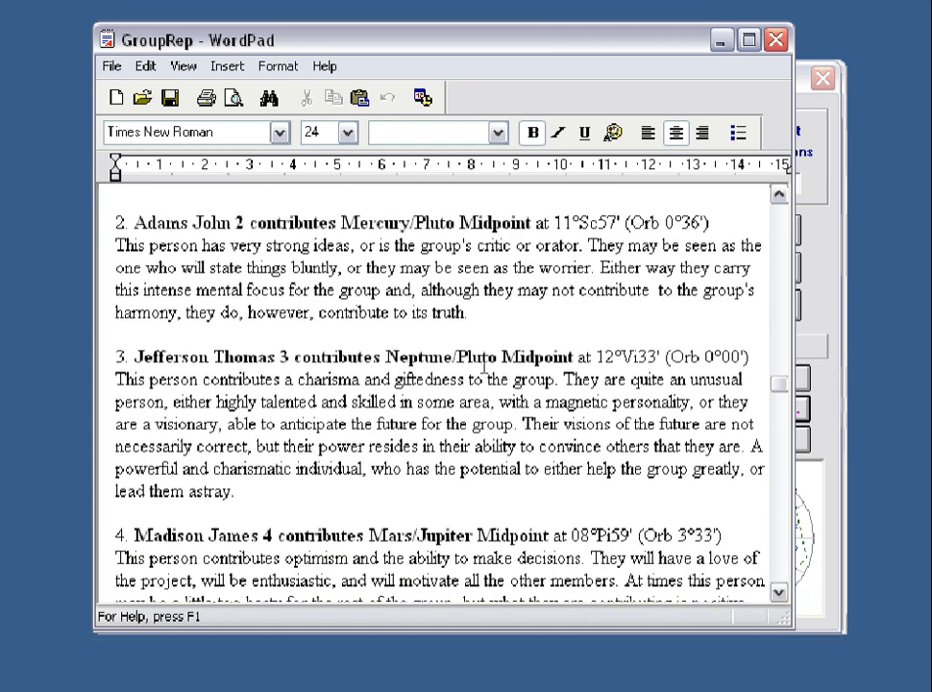
{"action": "left_click", "coordinate": [783, 595]}
{"action": "left_click", "coordinate": [783, 594]}
{"action": "left_click", "coordinate": [783, 595]}
{"action": "left_click", "coordinate": [783, 595]}
{"action": "left_click", "coordinate": [783, 595]}
{"action": "left_click", "coordinate": [783, 595]}
{"action": "left_click", "coordinate": [783, 594]}
{"action": "left_click", "coordinate": [783, 594]}
{"action": "left_click", "coordinate": [781, 594]}
{"action": "left_click", "coordinate": [781, 593]}
{"action": "left_click", "coordinate": [782, 594]}
{"action": "left_click", "coordinate": [781, 594]}
{"action": "left_click", "coordinate": [782, 594]}
{"action": "left_click", "coordinate": [781, 594]}
{"action": "left_click", "coordinate": [781, 594]}
{"action": "left_click", "coordinate": [782, 594]}
{"action": "left_click", "coordinate": [782, 596]}
{"action": "left_click", "coordinate": [782, 596]}
{"action": "left_click_drag", "start_coordinate": [782, 595], "coordinate": [783, 596]}
{"action": "left_click", "coordinate": [783, 596]}
{"action": "left_click", "coordinate": [783, 596]}
{"action": "left_click", "coordinate": [783, 596]}
{"action": "left_click", "coordinate": [783, 595]}
{"action": "left_click", "coordinate": [783, 595]}
{"action": "left_click", "coordinate": [783, 596]}
{"action": "left_click", "coordinate": [783, 596]}
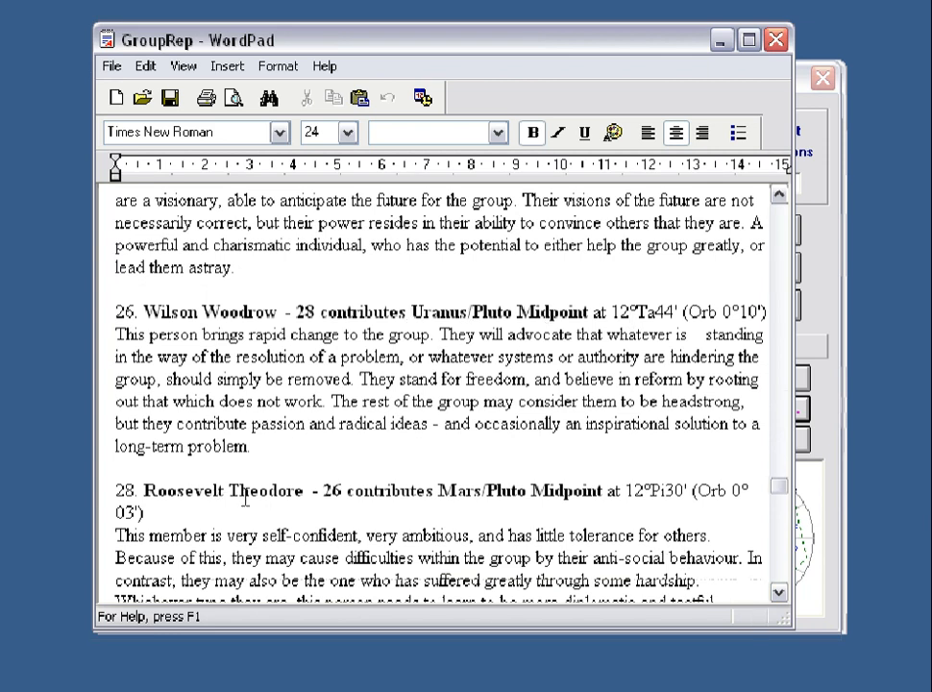
{"action": "left_click", "coordinate": [780, 596]}
{"action": "left_click", "coordinate": [780, 595]}
{"action": "left_click", "coordinate": [780, 596]}
{"action": "left_click", "coordinate": [780, 596]}
{"action": "left_click", "coordinate": [780, 596]}
{"action": "left_click", "coordinate": [780, 596]}
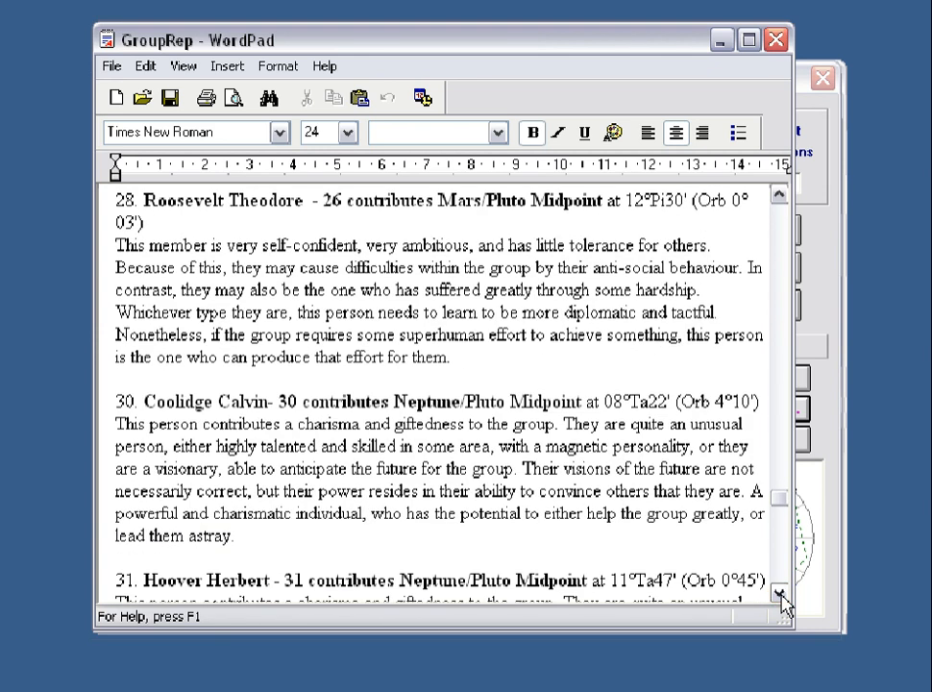
{"action": "left_click_drag", "start_coordinate": [781, 595], "coordinate": [784, 603]}
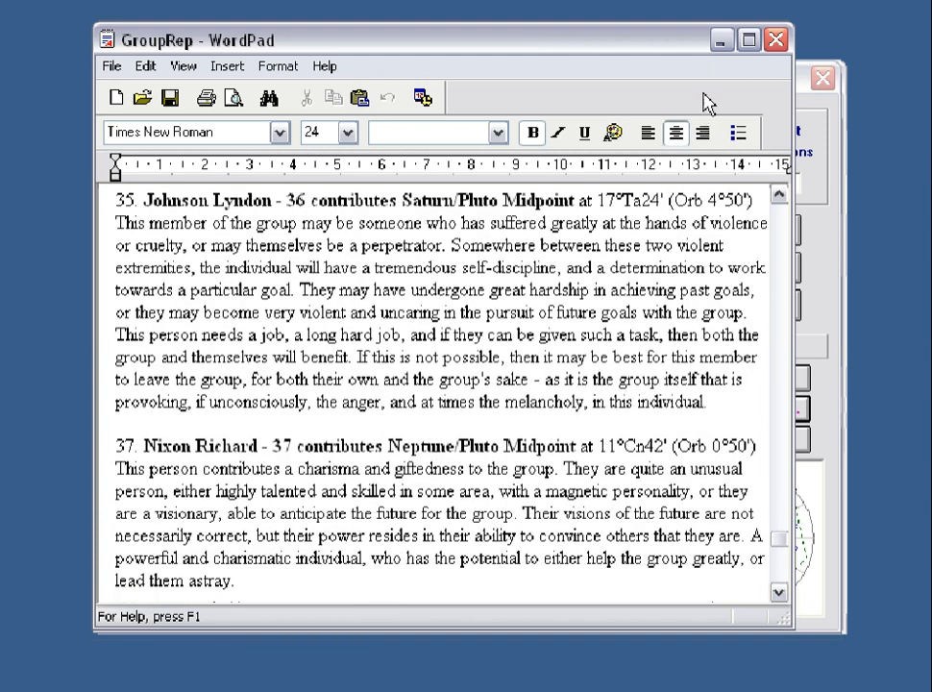
{"action": "left_click", "coordinate": [777, 42]}
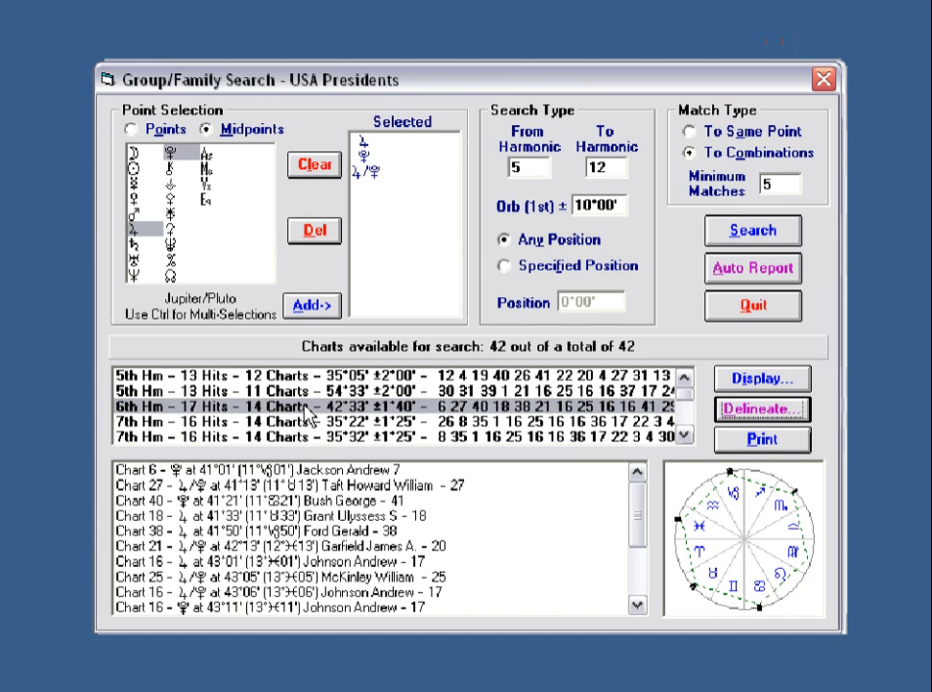
Cancel the Delineate dialog, then browse the 7th-harmonic 35°22' and 35°32' results, ending on 8th-harmonic 44°40'.
{"action": "left_click", "coordinate": [764, 408]}
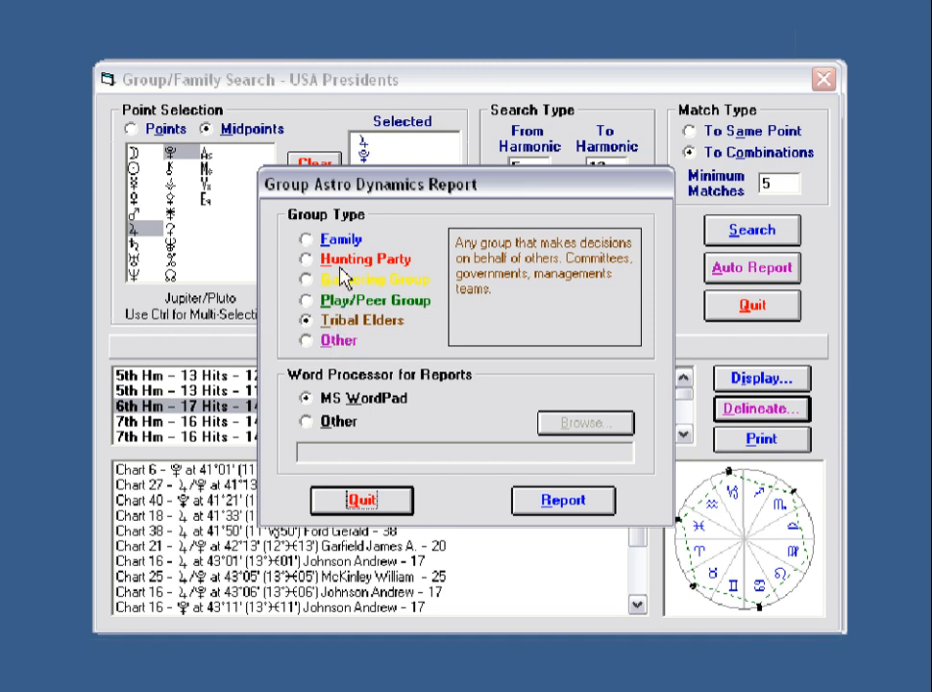
{"action": "left_click", "coordinate": [382, 500]}
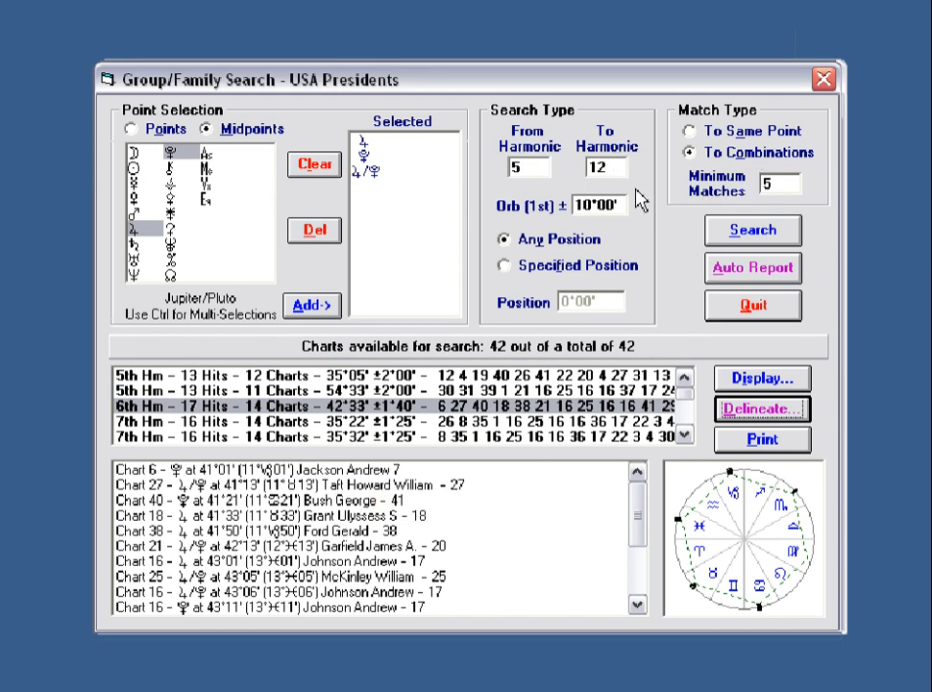
{"action": "left_click", "coordinate": [512, 423]}
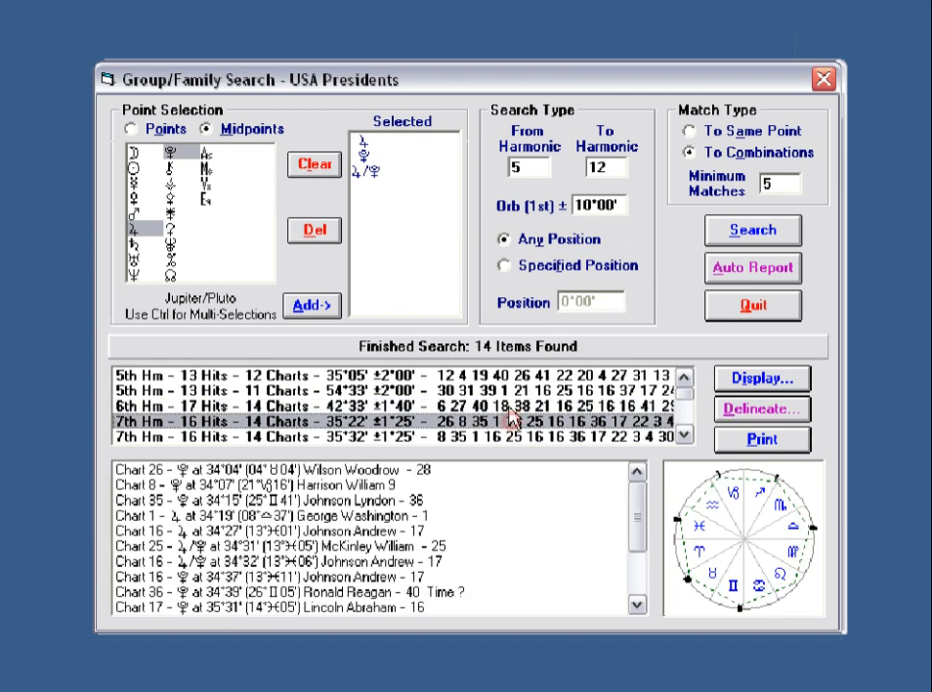
{"action": "left_click", "coordinate": [509, 405]}
{"action": "left_click", "coordinate": [511, 390]}
{"action": "left_click", "coordinate": [506, 374]}
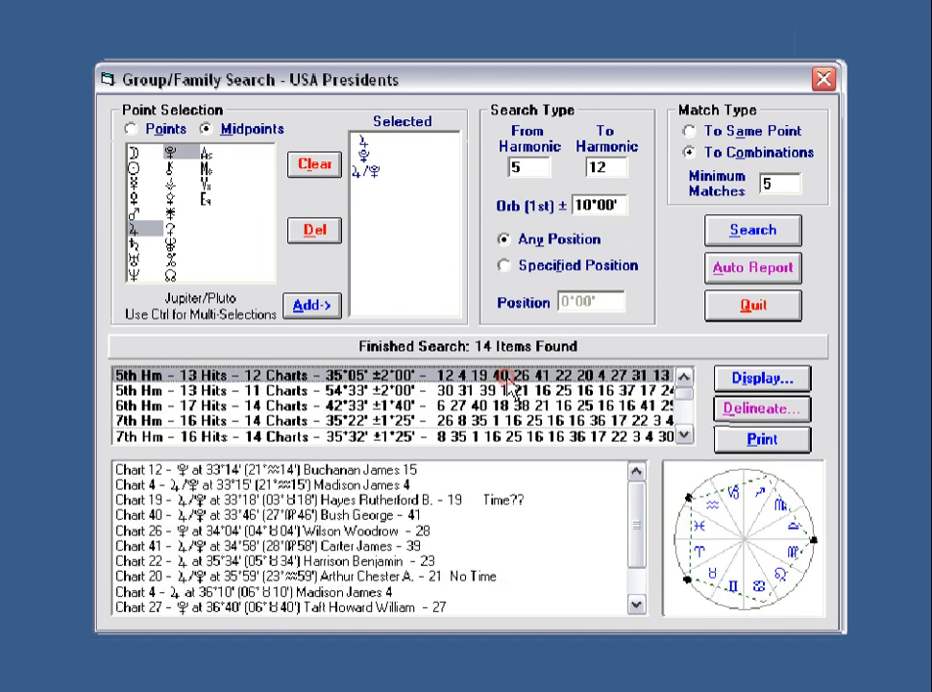
{"action": "left_click", "coordinate": [468, 422]}
{"action": "left_click", "coordinate": [471, 436]}
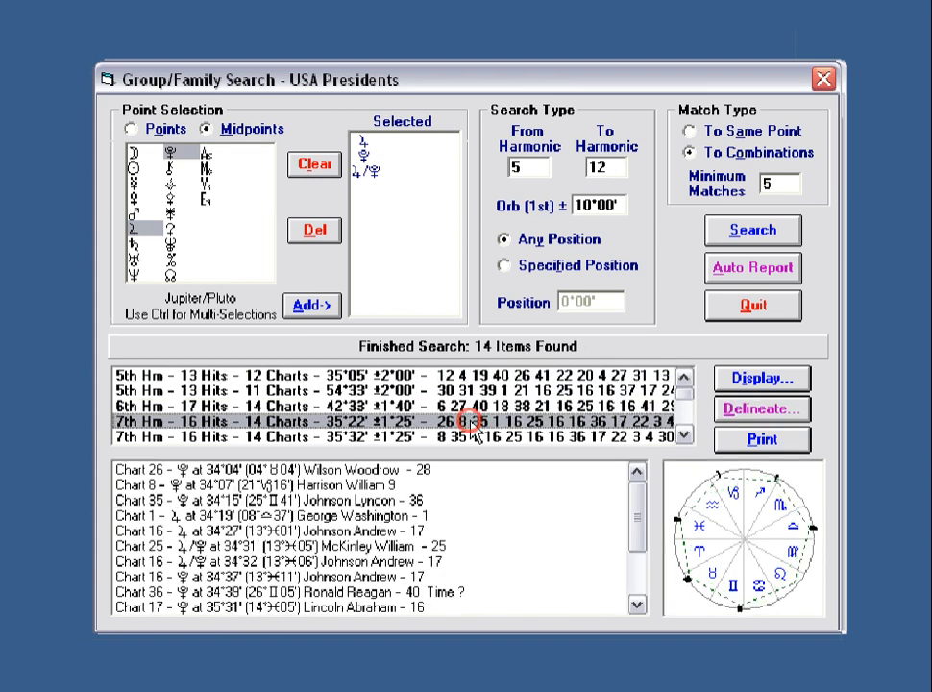
{"action": "left_click", "coordinate": [685, 435]}
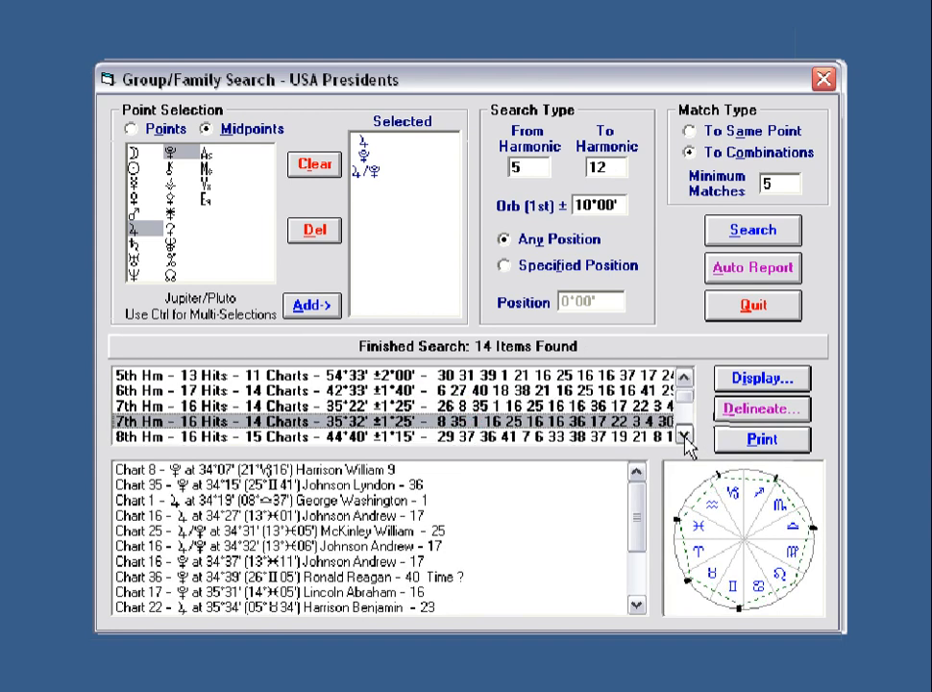
{"action": "left_click", "coordinate": [567, 421]}
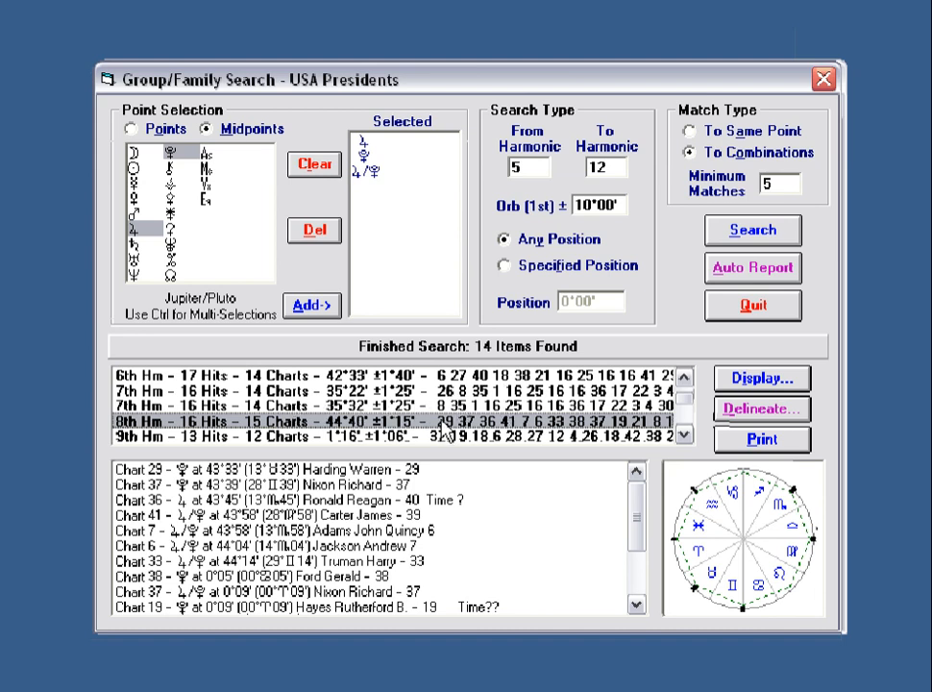
Clear the previous points and results, and switch to a single-point, specified-position search.
{"action": "left_click", "coordinate": [315, 166]}
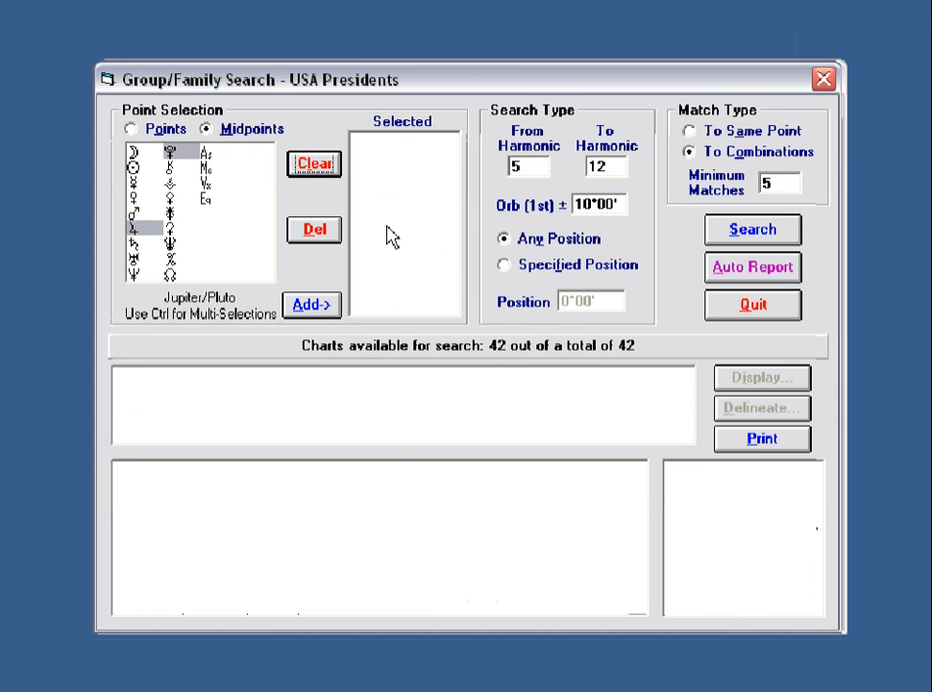
{"action": "left_click", "coordinate": [130, 128]}
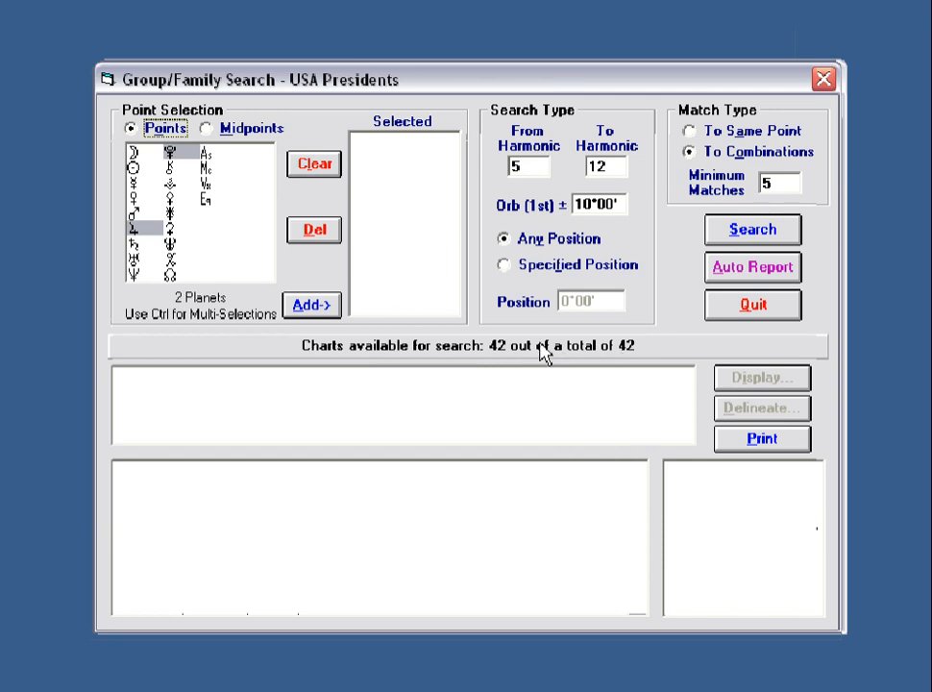
{"action": "left_click", "coordinate": [504, 265]}
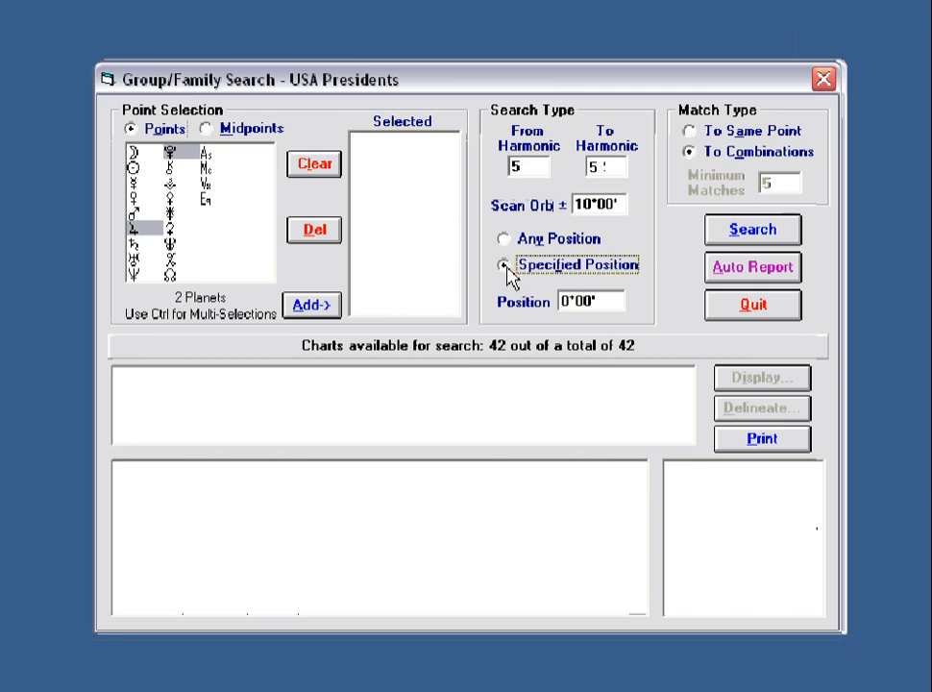
Set the harmonic to 1 and the position to 28 Pisces, which converts to 358°00'.
{"action": "double_click", "coordinate": [531, 166]}
{"action": "double_click", "coordinate": [597, 167]}
{"action": "type", "text": "1"}
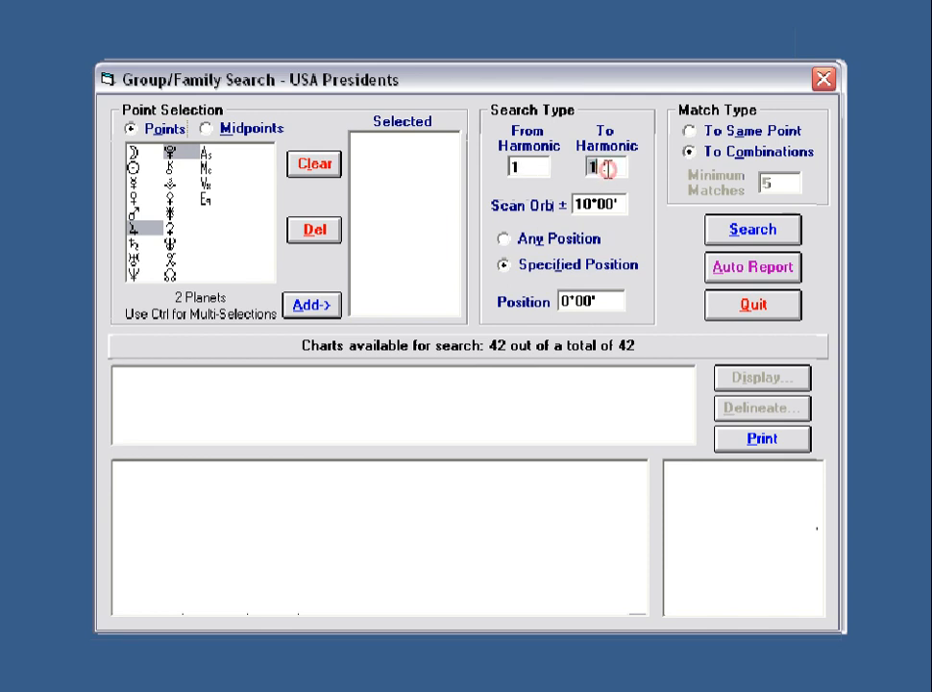
{"action": "double_click", "coordinate": [602, 301]}
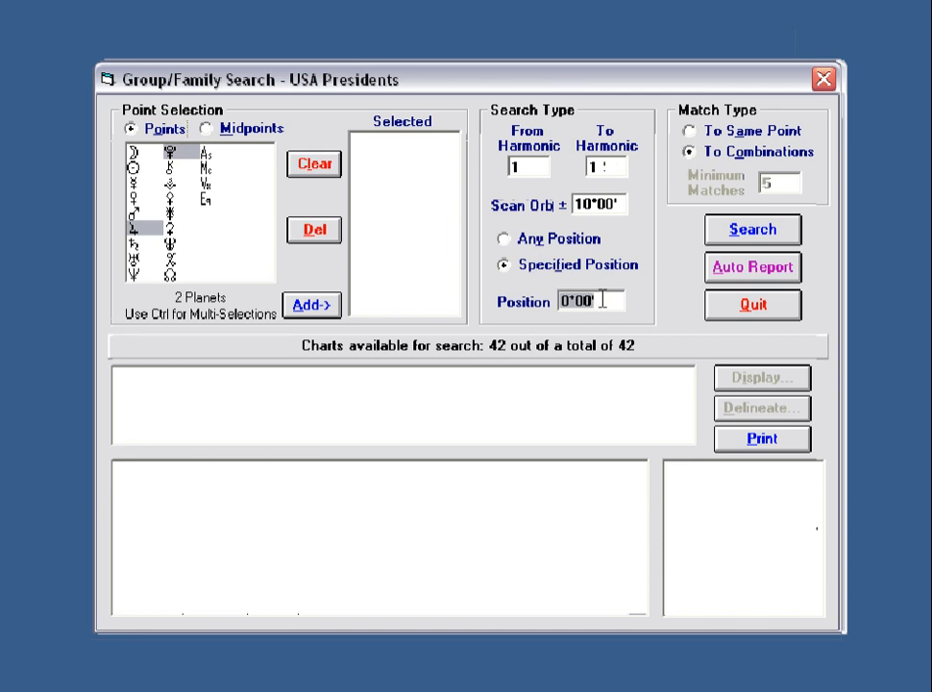
{"action": "type", "text": "28"}
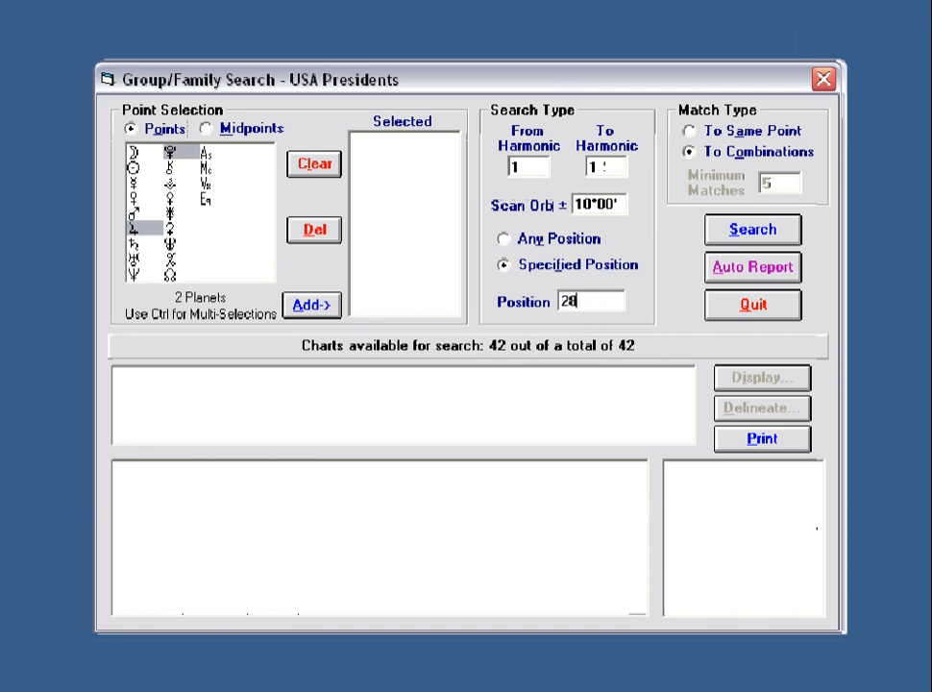
{"action": "type", "text": " pisces"}
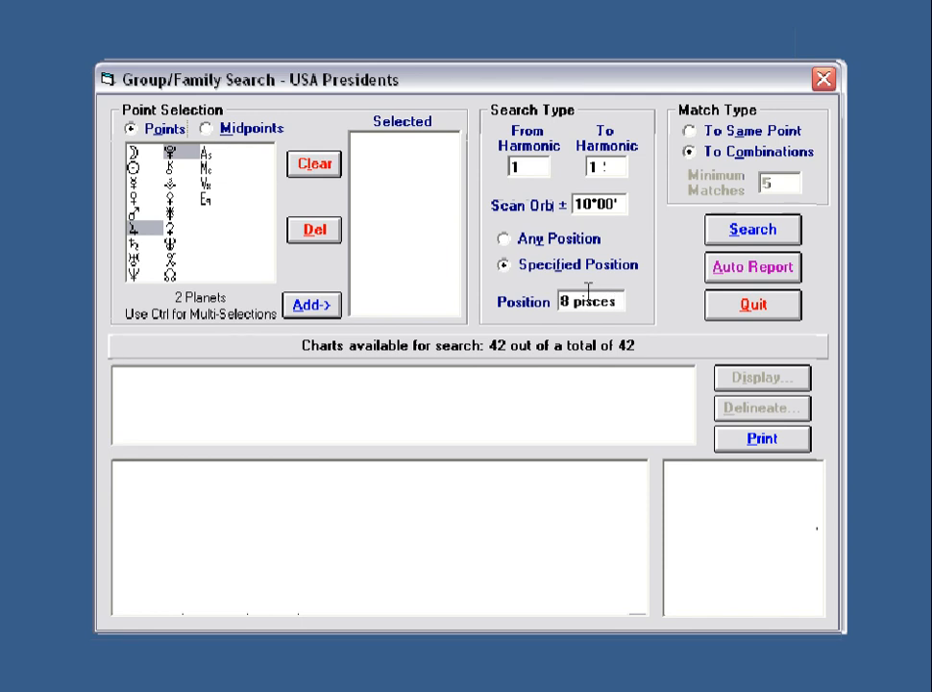
{"action": "left_click", "coordinate": [531, 166]}
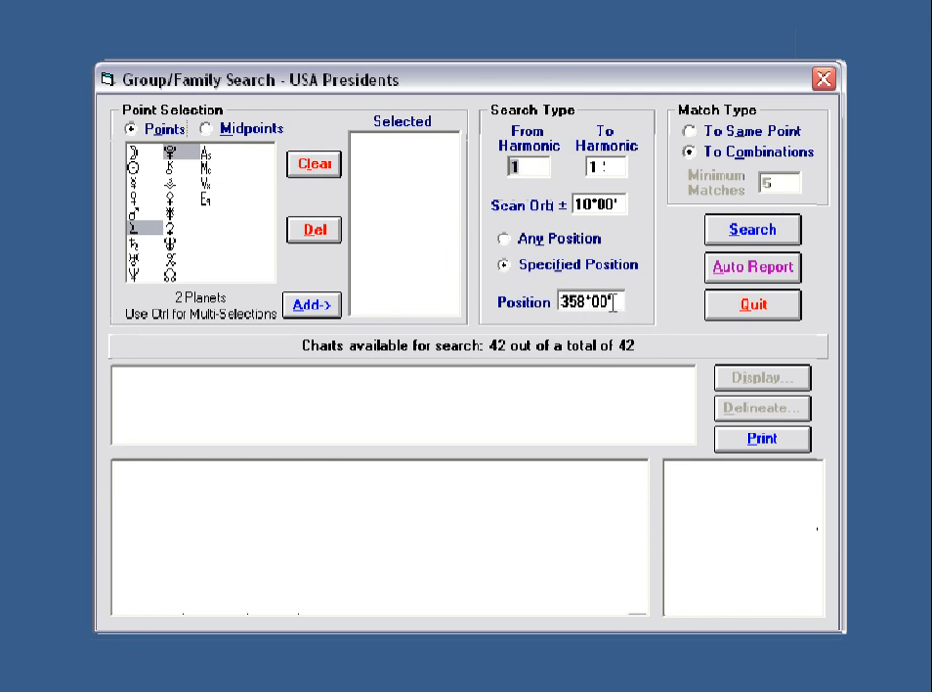
Add all 13 points, Moon through the planets plus As and Mc, and search at 358°.
{"action": "left_click", "coordinate": [132, 154]}
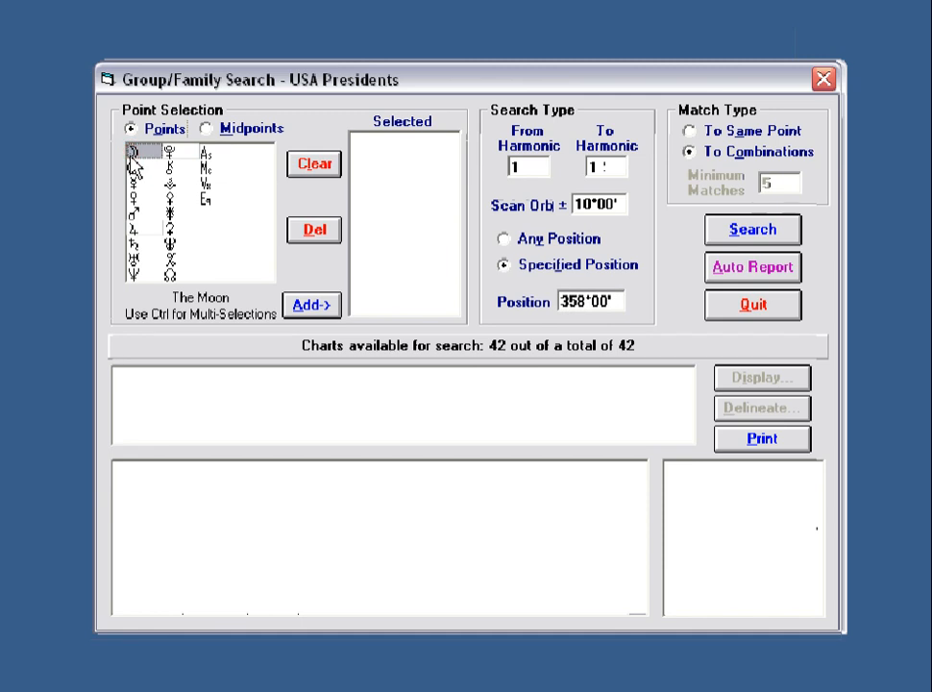
{"action": "left_click", "coordinate": [170, 151], "text": "shift"}
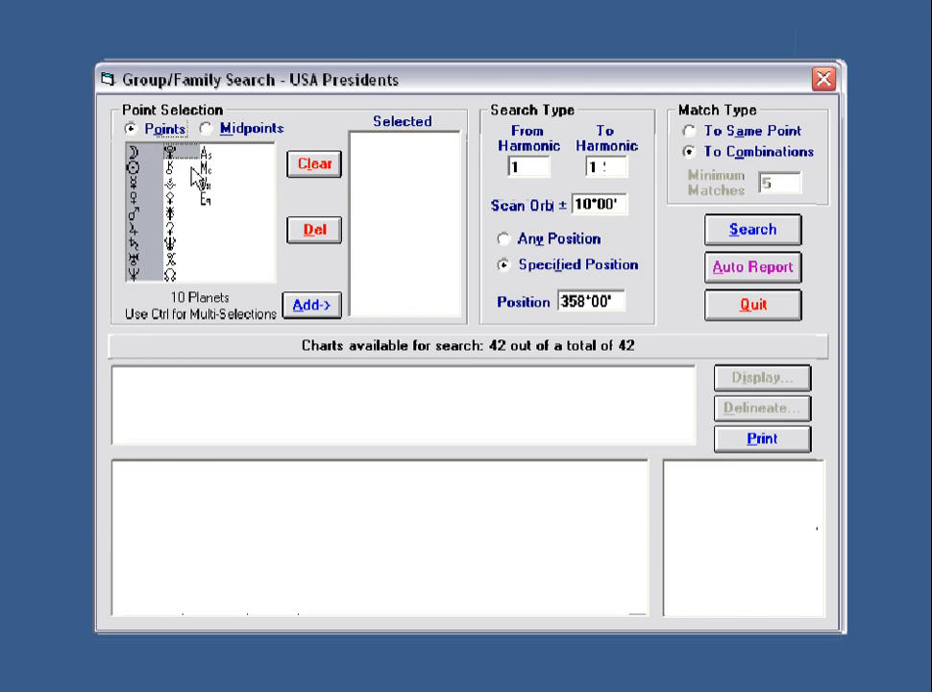
{"action": "left_click", "coordinate": [170, 163], "text": "ctrl"}
{"action": "left_click", "coordinate": [205, 154], "text": "ctrl"}
{"action": "left_click", "coordinate": [206, 167], "text": "ctrl"}
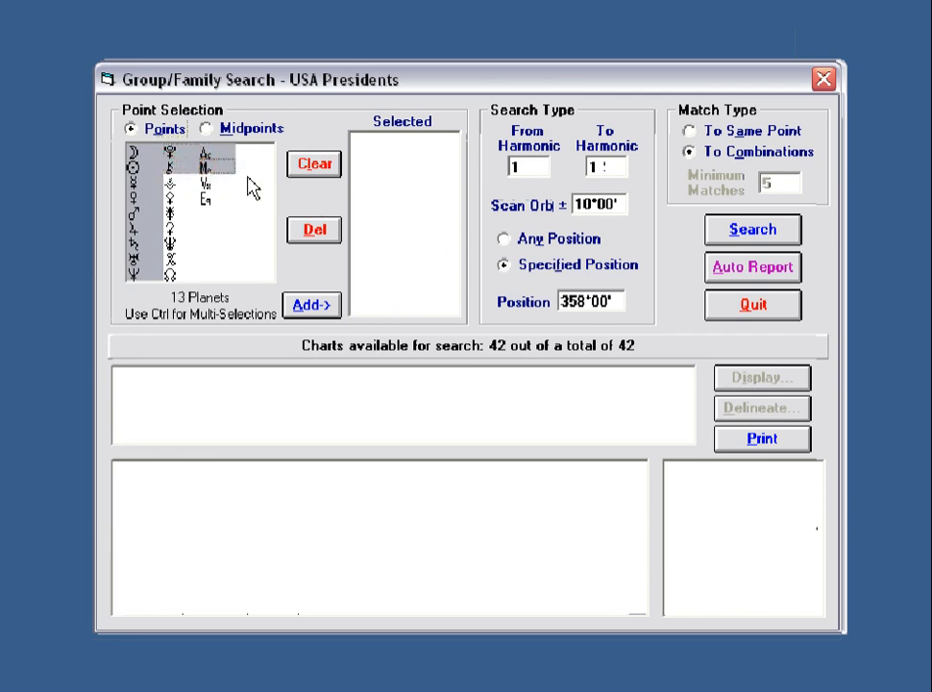
{"action": "left_click", "coordinate": [309, 307]}
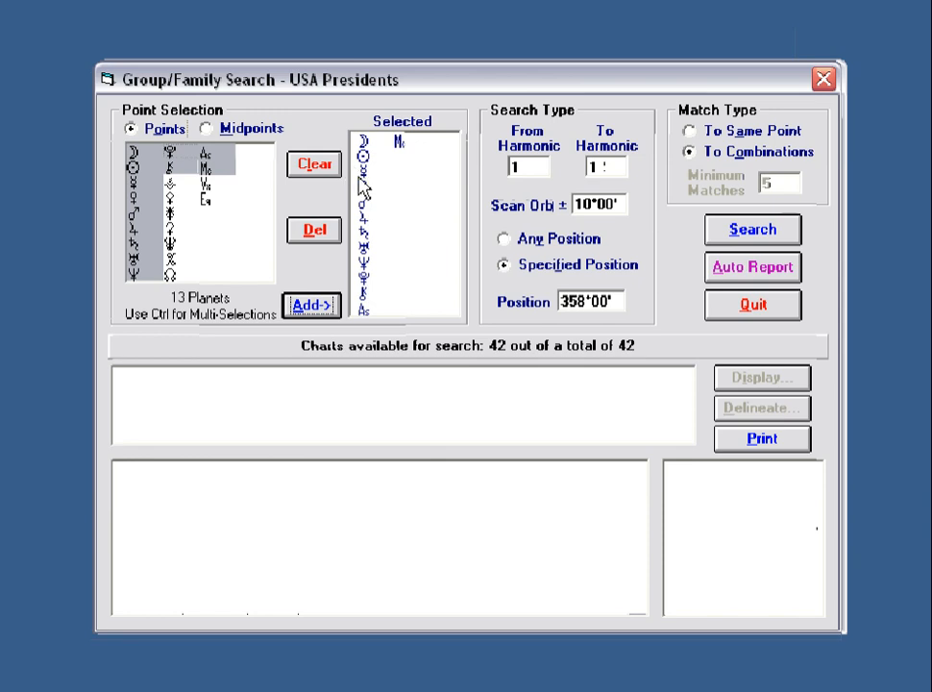
{"action": "left_click", "coordinate": [762, 240]}
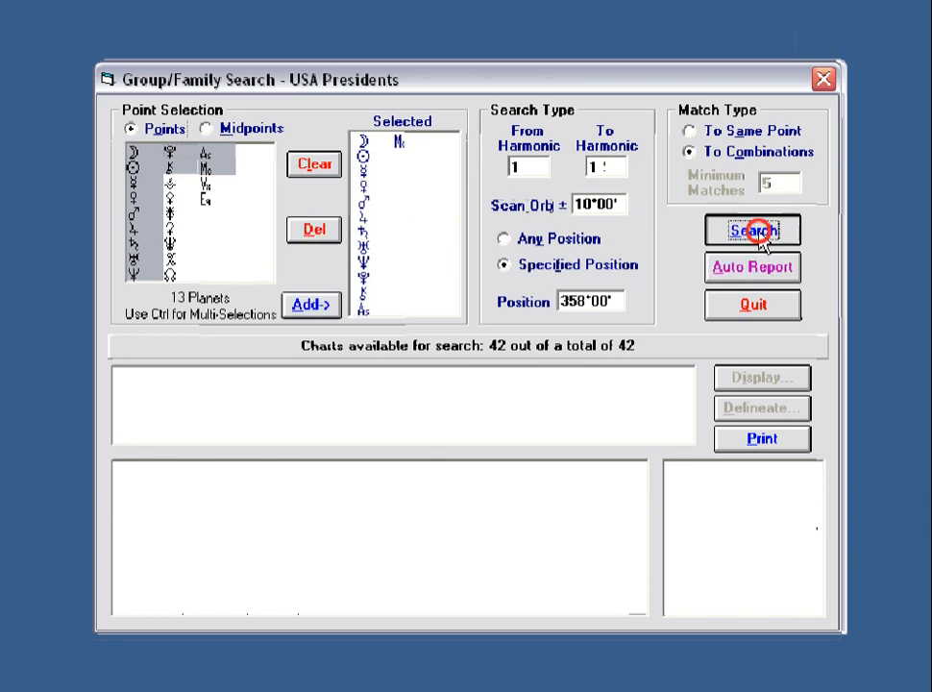
List the 10° orb matches and inspect Charts 12, 41, 27, 40, 17, 20 and 11.
{"action": "left_click", "coordinate": [208, 379]}
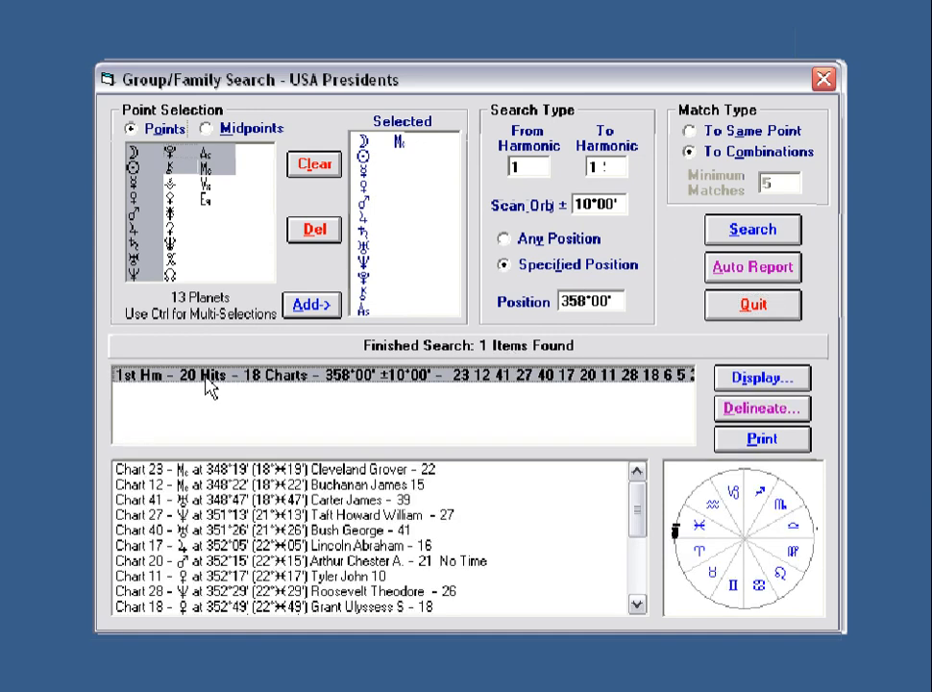
{"action": "left_click", "coordinate": [336, 486]}
{"action": "left_click", "coordinate": [336, 500]}
{"action": "left_click", "coordinate": [336, 515]}
{"action": "left_click", "coordinate": [337, 530]}
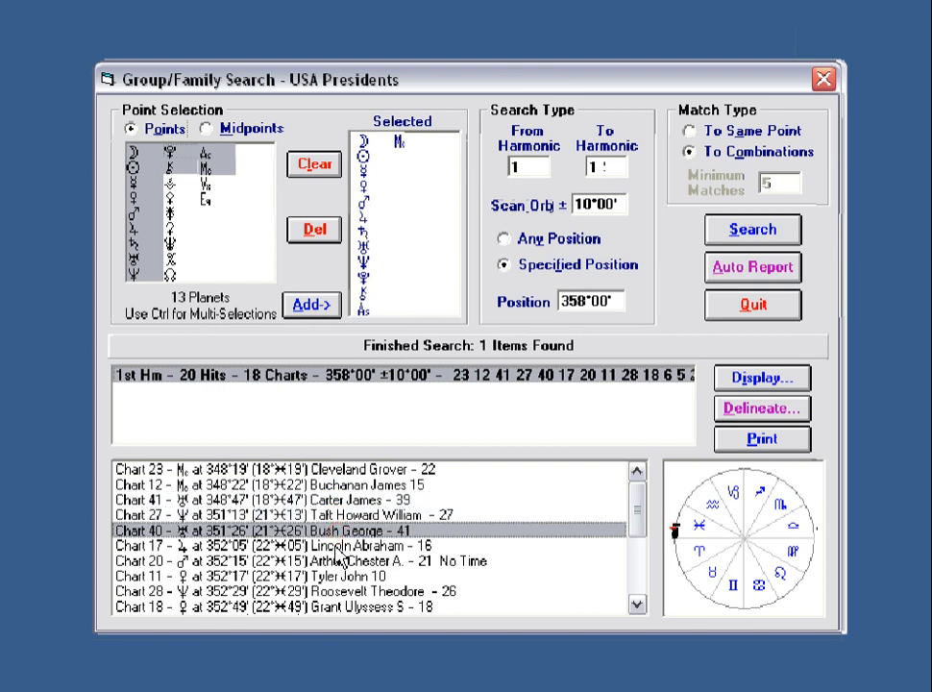
{"action": "left_click", "coordinate": [338, 544]}
{"action": "left_click", "coordinate": [338, 561]}
{"action": "left_click", "coordinate": [344, 576]}
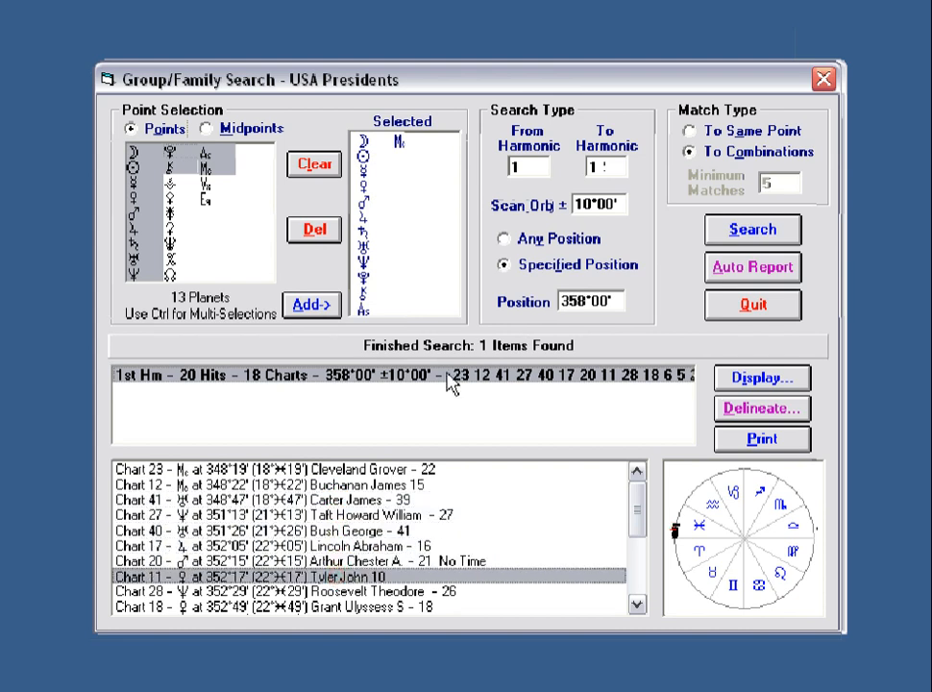
Narrow the scan orb to 3° and rerun the search.
{"action": "double_click", "coordinate": [620, 202]}
{"action": "type", "text": "3"}
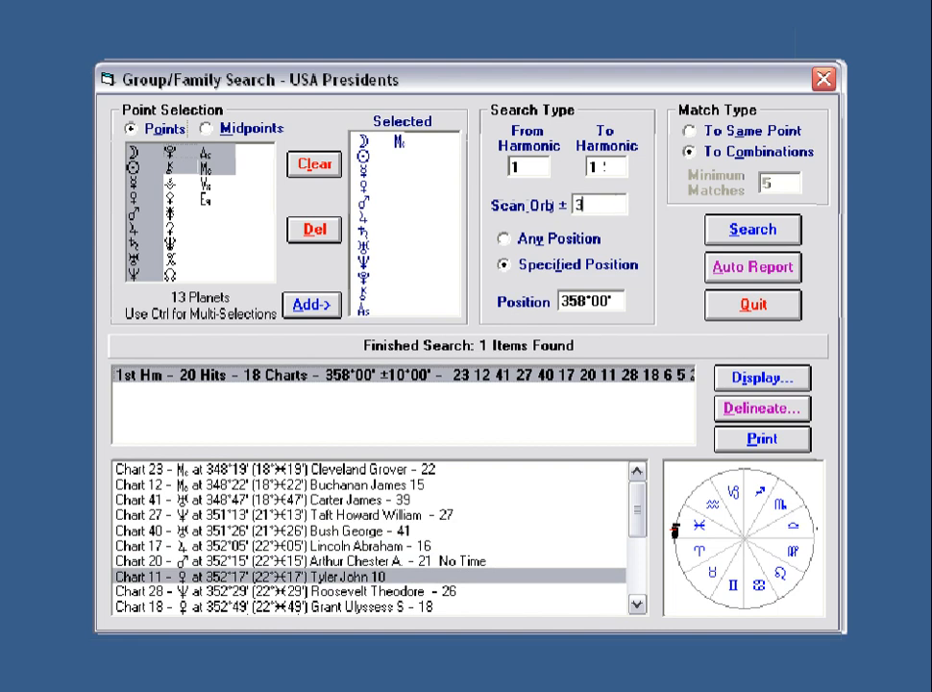
{"action": "left_click", "coordinate": [708, 235]}
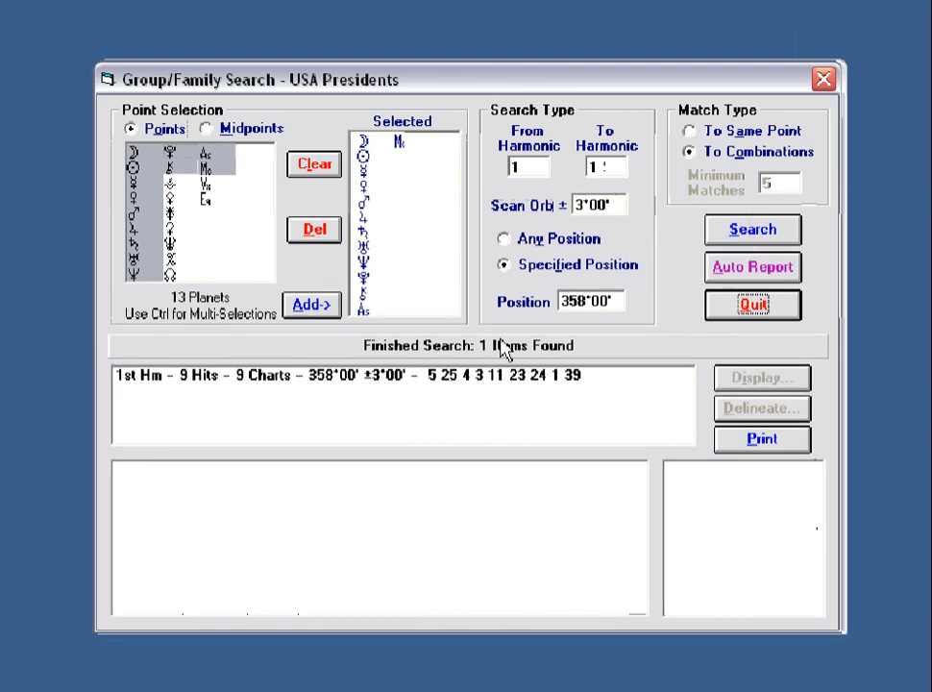
Review the 3° matches (Charts 5, 25, 4, 3, 11, 23, 24, 1, 39), then clear the search.
{"action": "left_click", "coordinate": [348, 377]}
{"action": "left_click", "coordinate": [283, 470]}
{"action": "left_click", "coordinate": [286, 485]}
{"action": "left_click", "coordinate": [287, 501]}
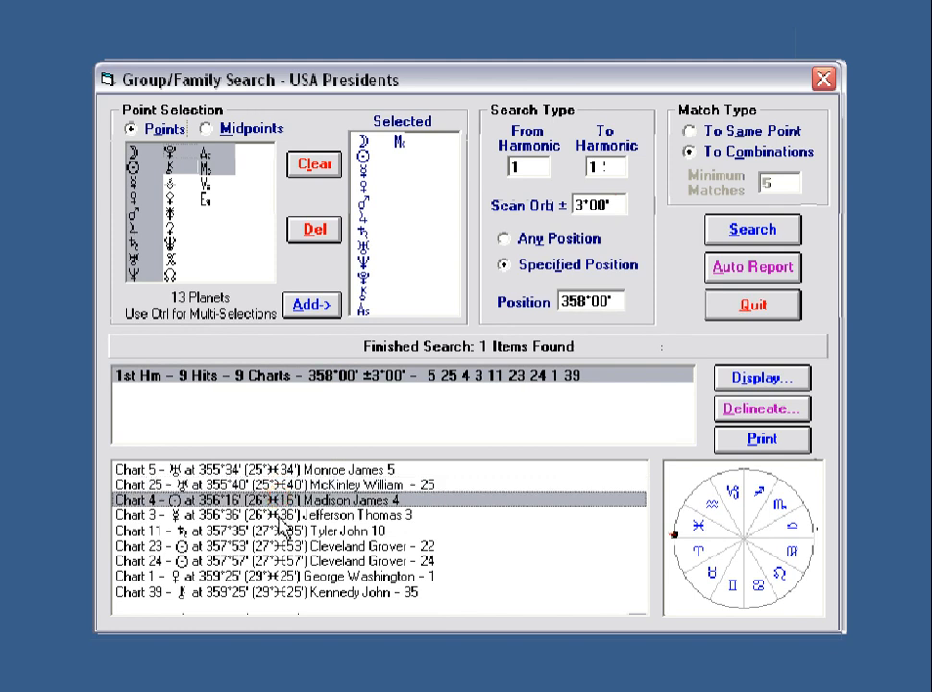
{"action": "left_click", "coordinate": [278, 517]}
{"action": "left_click", "coordinate": [280, 530]}
{"action": "left_click", "coordinate": [281, 546]}
{"action": "left_click", "coordinate": [280, 561]}
{"action": "left_click", "coordinate": [279, 575]}
{"action": "left_click", "coordinate": [279, 592]}
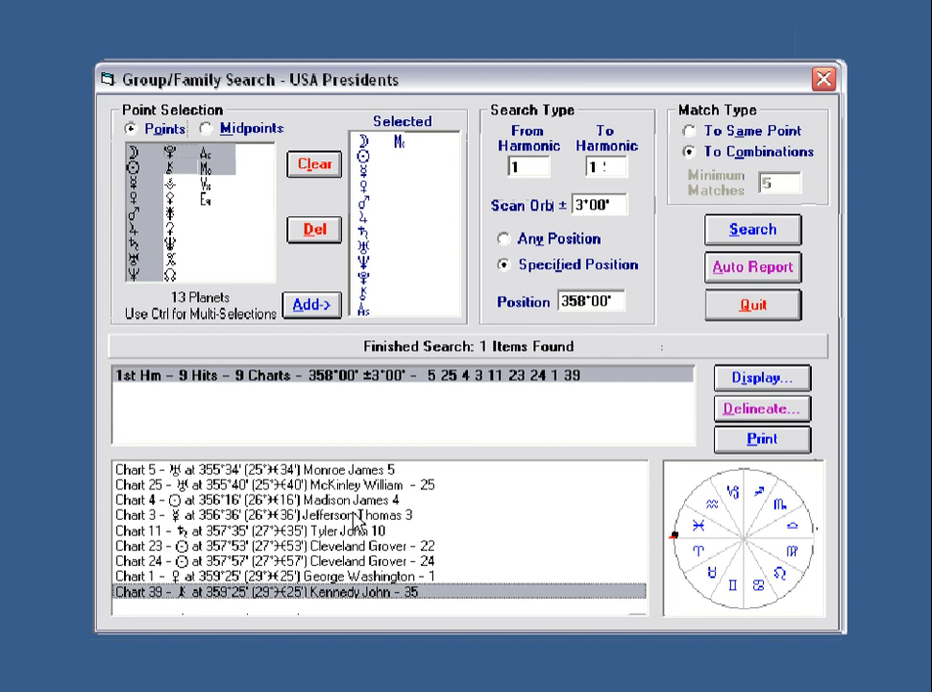
{"action": "left_click", "coordinate": [355, 530]}
{"action": "left_click", "coordinate": [348, 546]}
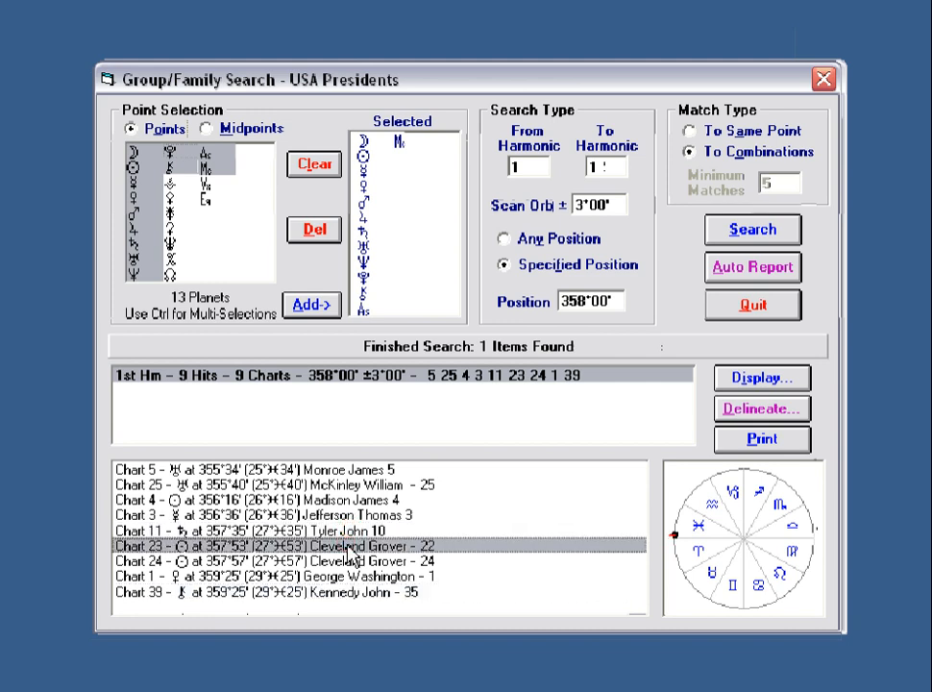
{"action": "left_click", "coordinate": [336, 515]}
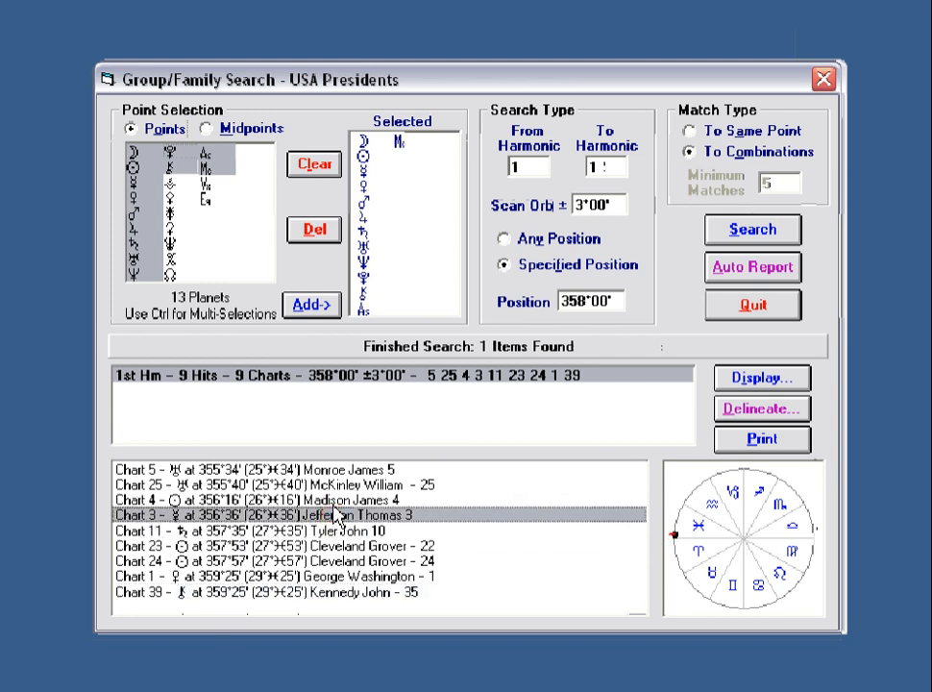
{"action": "left_click", "coordinate": [331, 500]}
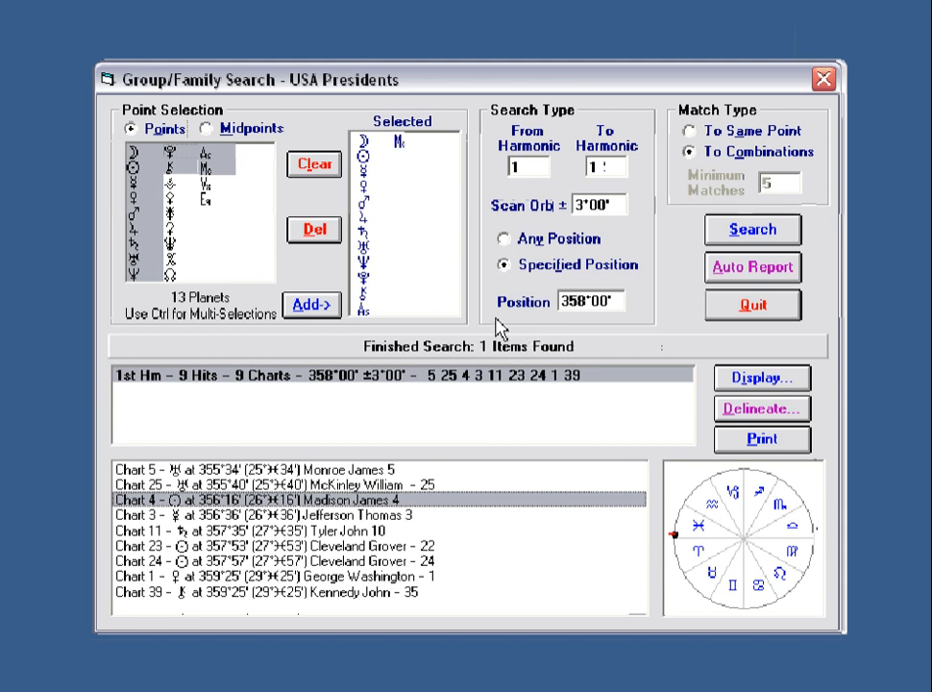
{"action": "left_click", "coordinate": [314, 166]}
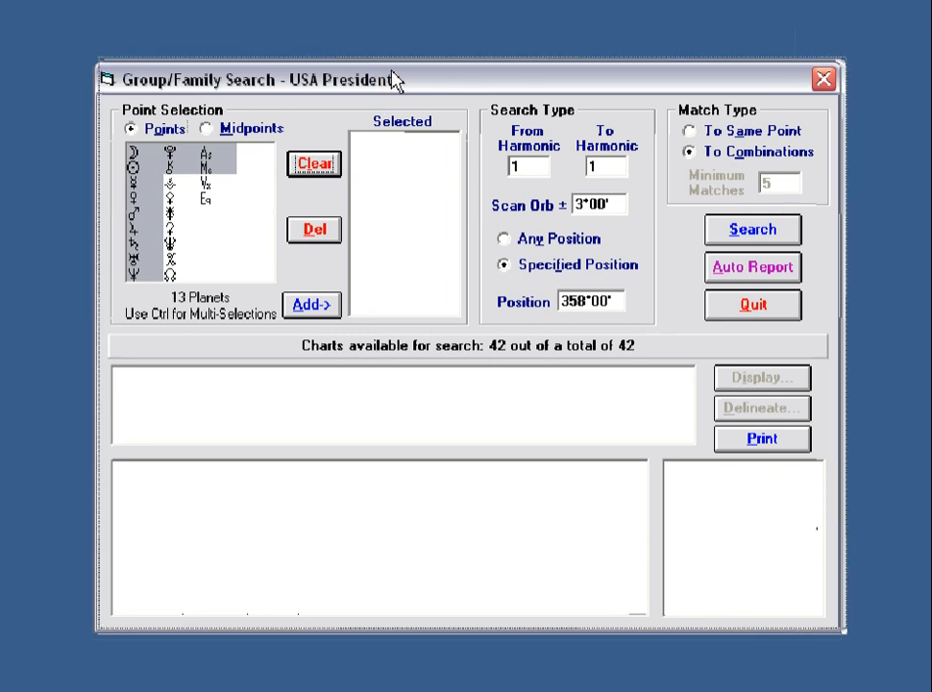
Put the 13 chosen points and all 78 midpoints back into the search set.
{"action": "left_click_drag", "start_coordinate": [399, 82], "coordinate": [403, 79]}
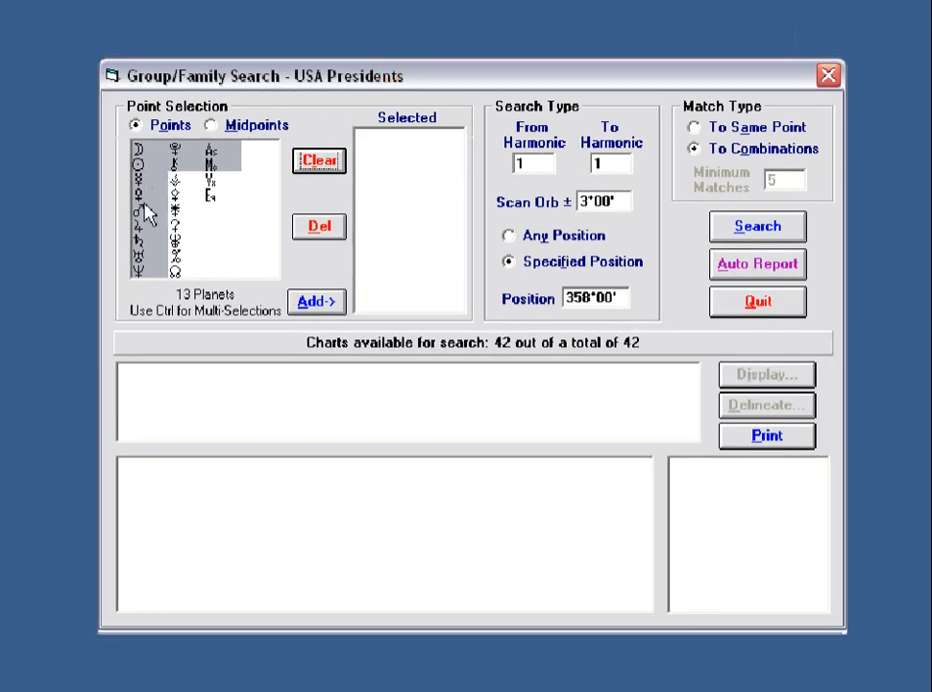
{"action": "left_click", "coordinate": [313, 305]}
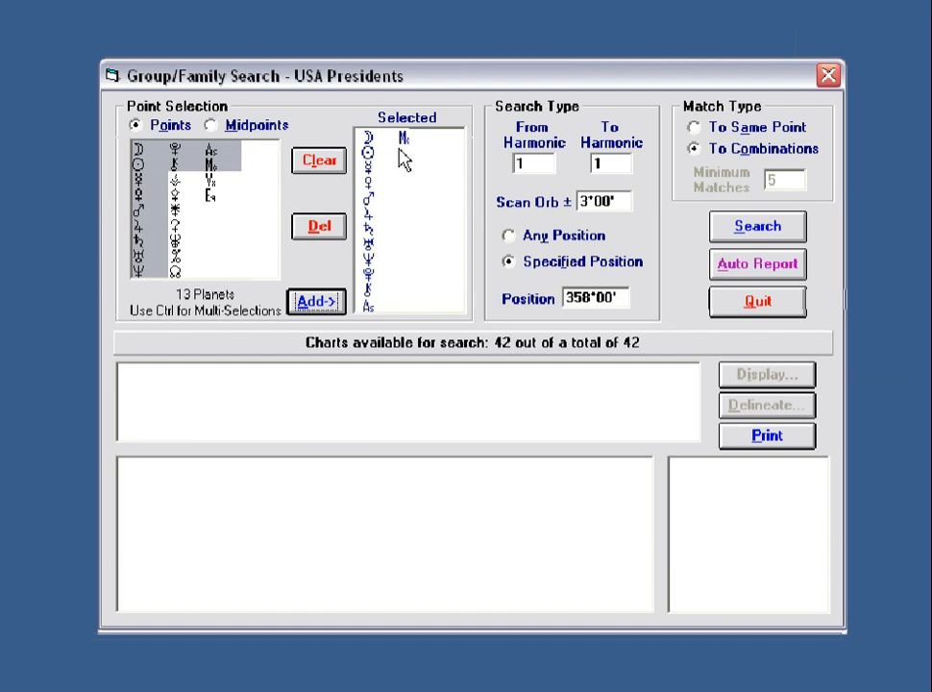
{"action": "left_click", "coordinate": [210, 126]}
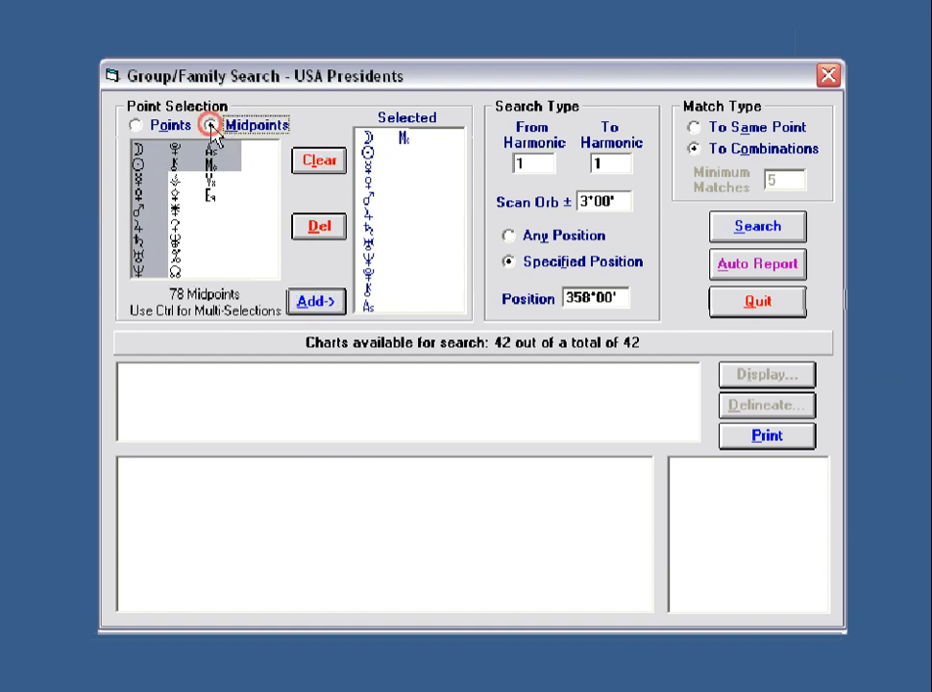
{"action": "left_click", "coordinate": [316, 301]}
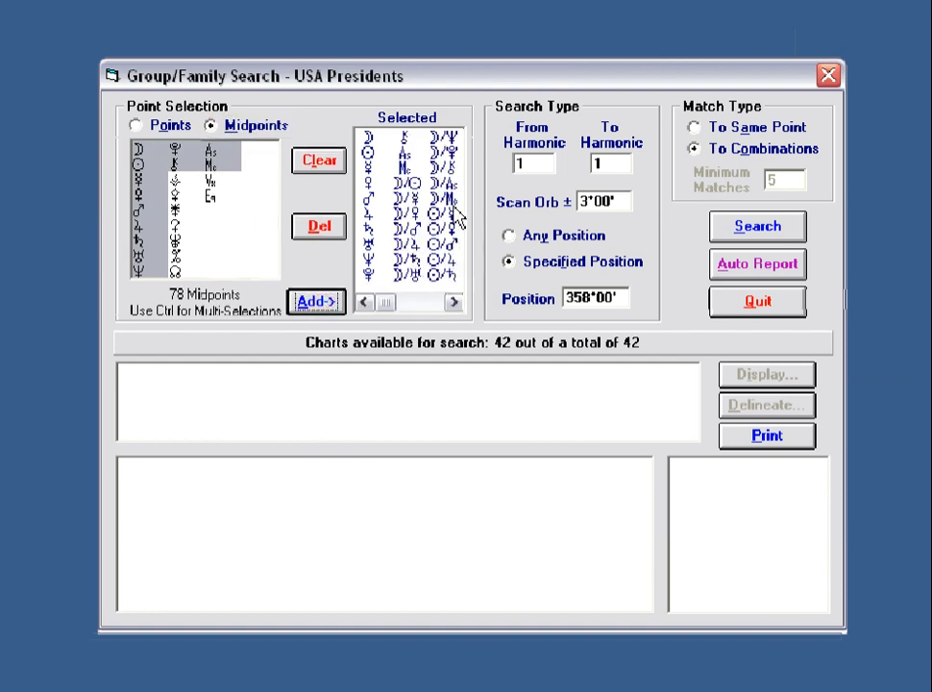
{"action": "left_click", "coordinate": [451, 304]}
{"action": "left_click", "coordinate": [452, 304]}
{"action": "left_click", "coordinate": [452, 303]}
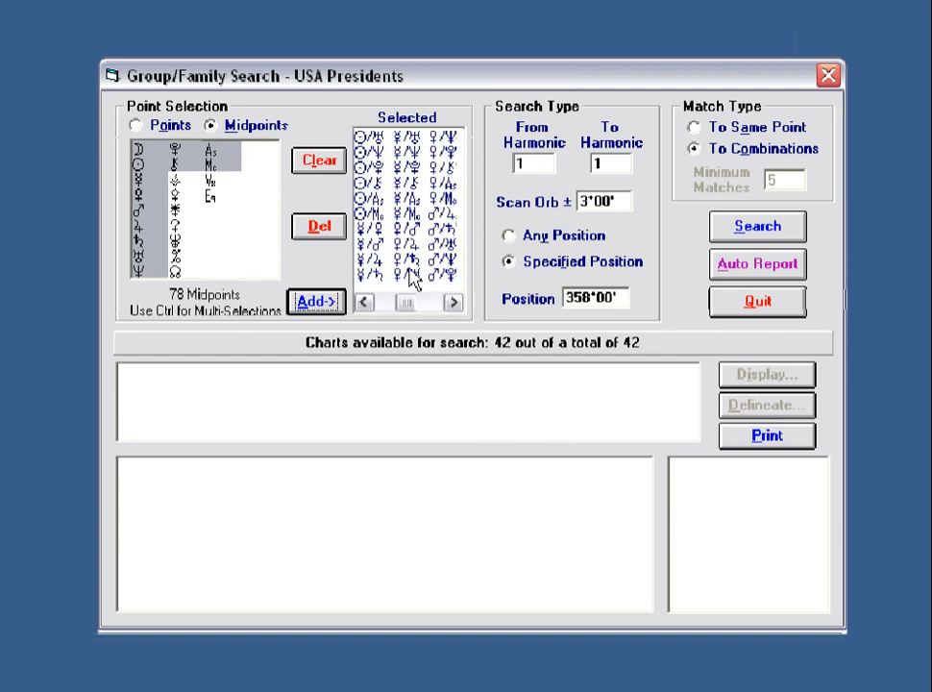
Refill the search set with only Mercury's midpoints and delete the first unwanted ones.
{"action": "left_click", "coordinate": [328, 171]}
{"action": "left_click", "coordinate": [139, 180]}
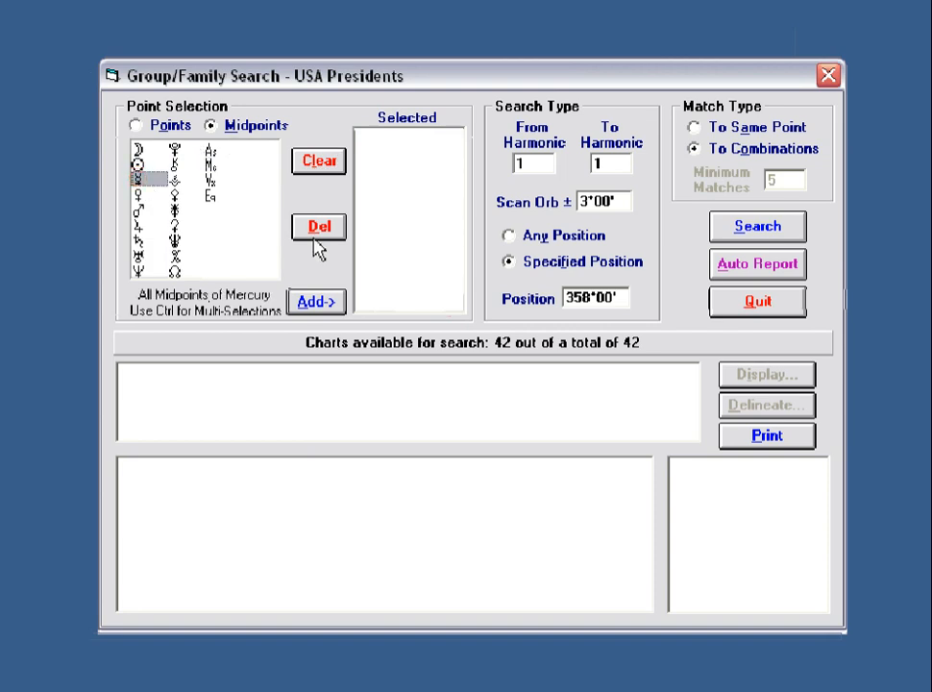
{"action": "left_click", "coordinate": [322, 303]}
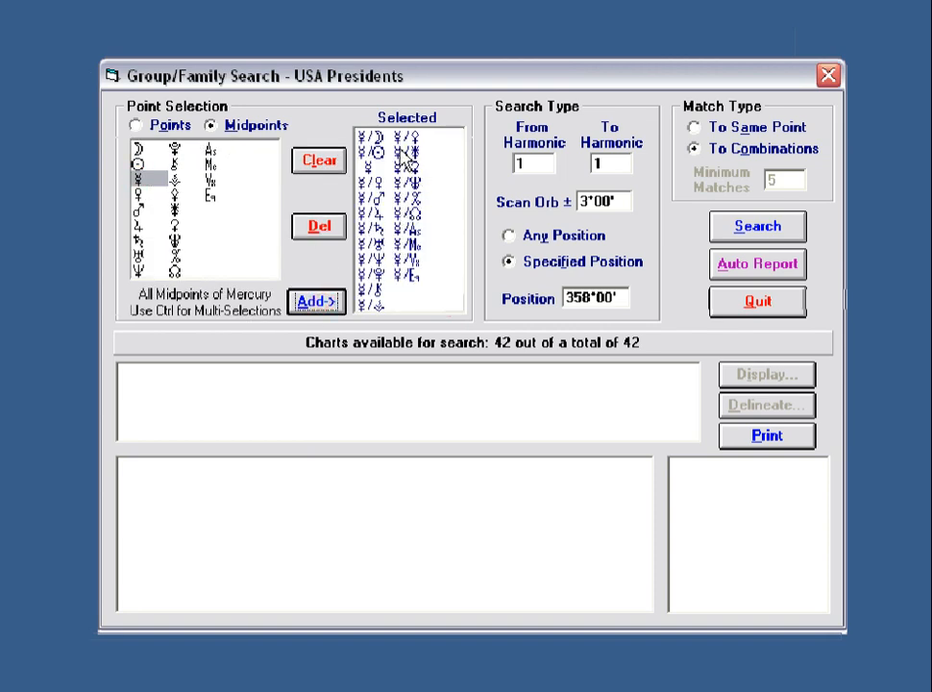
{"action": "left_click", "coordinate": [406, 138]}
{"action": "left_click", "coordinate": [318, 231]}
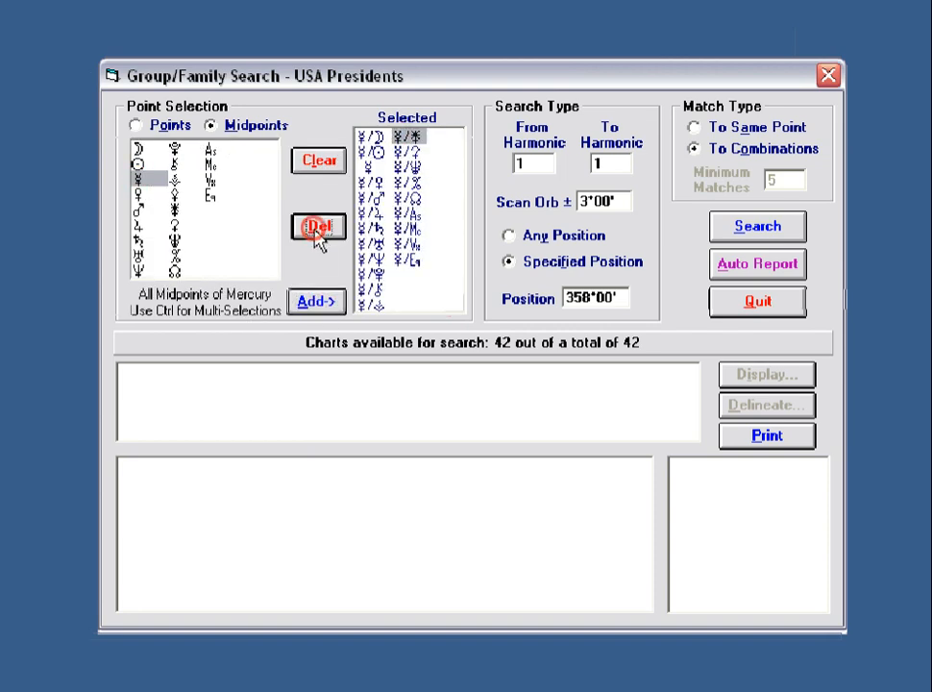
{"action": "left_click", "coordinate": [318, 231]}
{"action": "left_click", "coordinate": [318, 231]}
{"action": "left_click", "coordinate": [318, 230]}
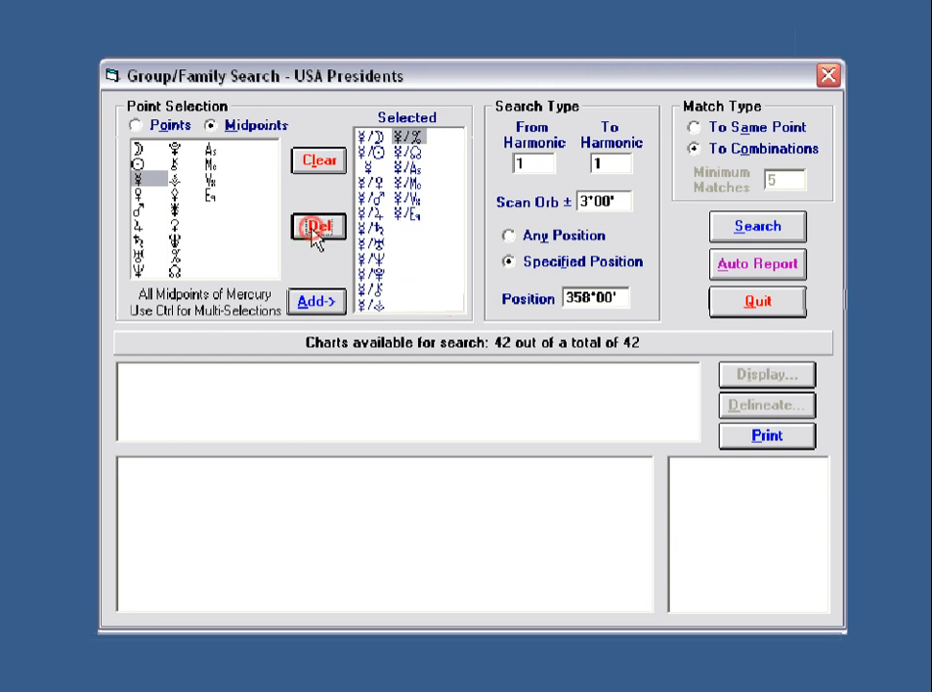
Delete the remaining unwanted Mercury midpoints and run the 358° search, finding 9 hits in 8 charts.
{"action": "left_click", "coordinate": [318, 231]}
{"action": "left_click", "coordinate": [402, 183]}
{"action": "left_click", "coordinate": [322, 230]}
{"action": "left_click", "coordinate": [322, 230]}
{"action": "left_click", "coordinate": [369, 303]}
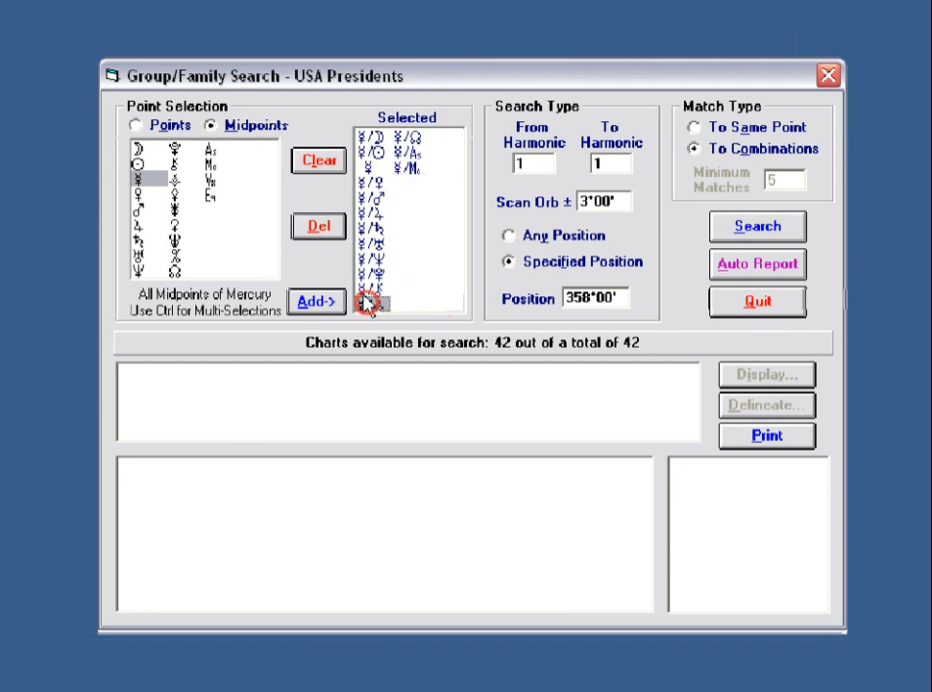
{"action": "left_click", "coordinate": [320, 231]}
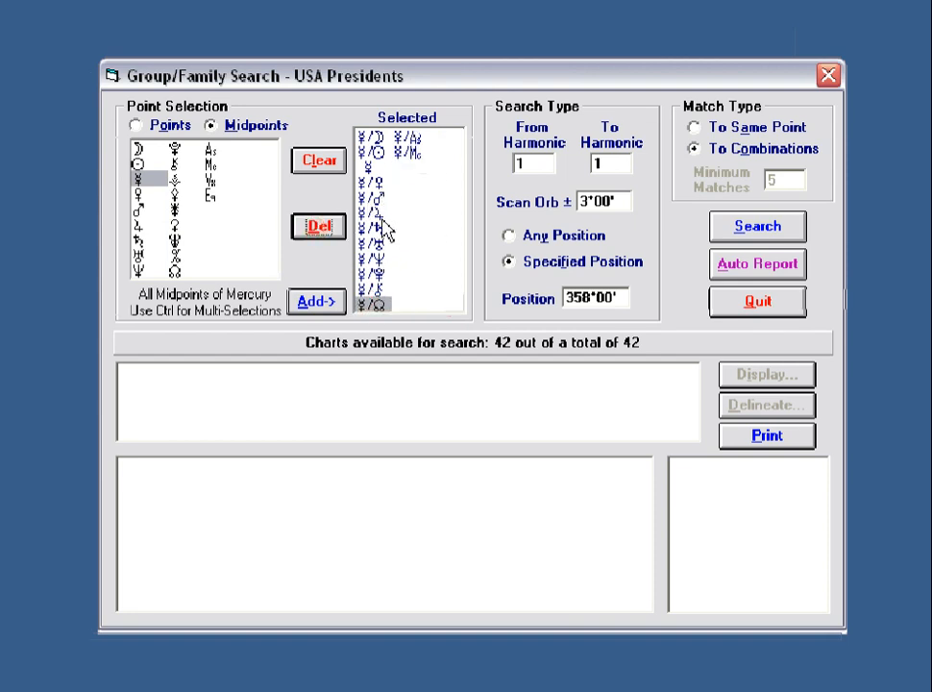
{"action": "left_click", "coordinate": [759, 238]}
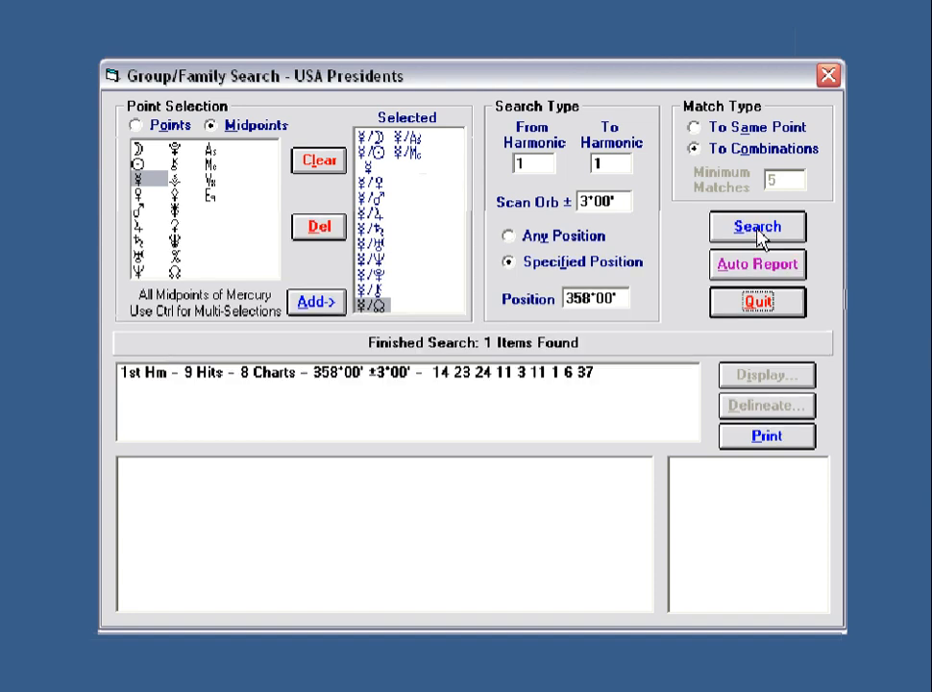
List the charts matching the 358° result, then switch the search to any position.
{"action": "left_click", "coordinate": [353, 375]}
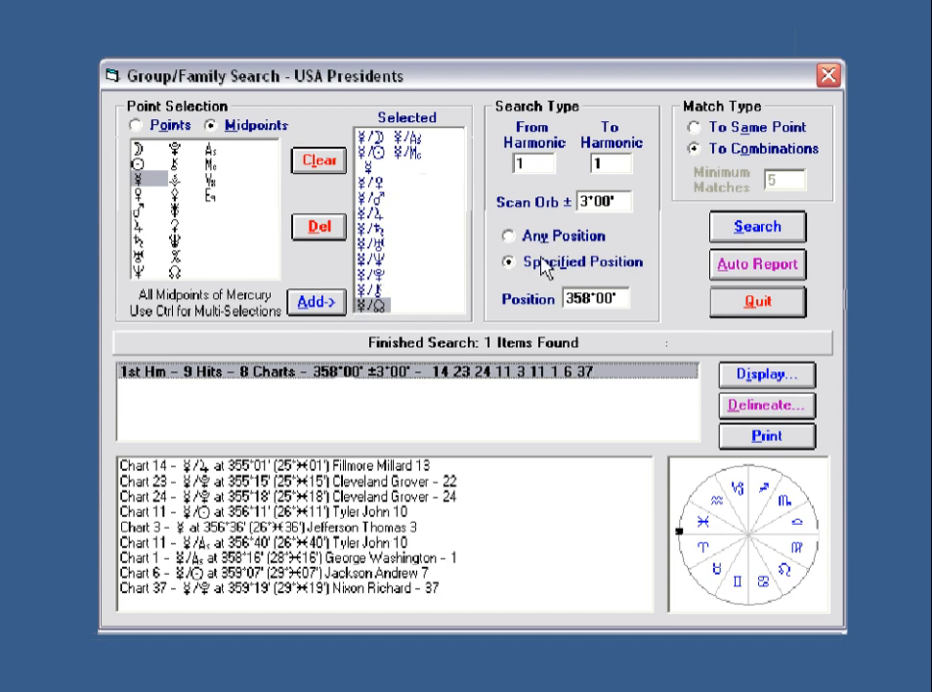
{"action": "left_click", "coordinate": [507, 236]}
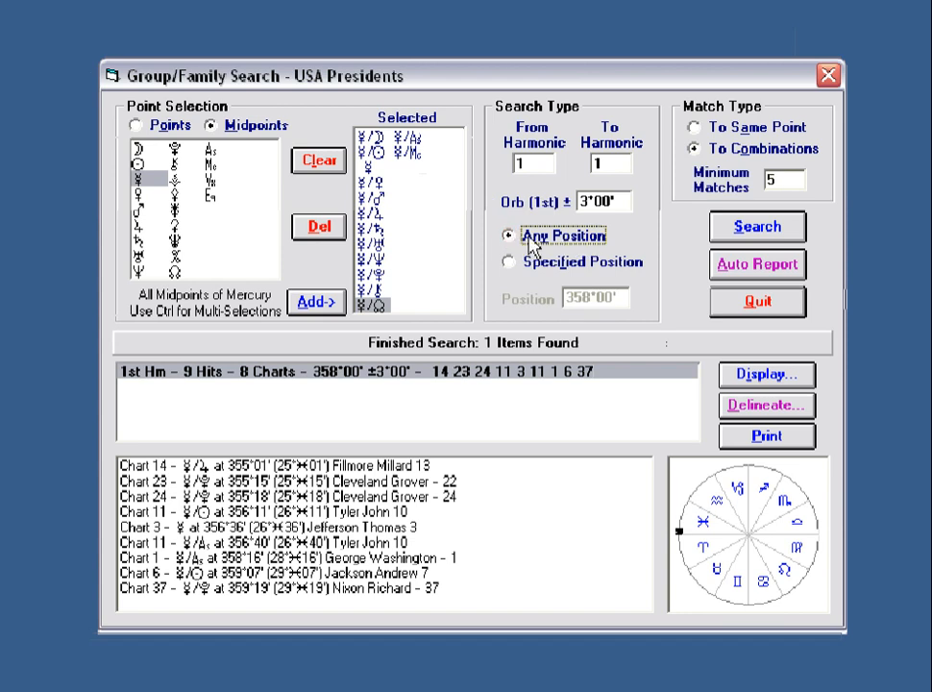
Search harmonics 4 to 12 with orb 10 and minimum 3 matches, finding 13 results.
{"action": "double_click", "coordinate": [537, 165]}
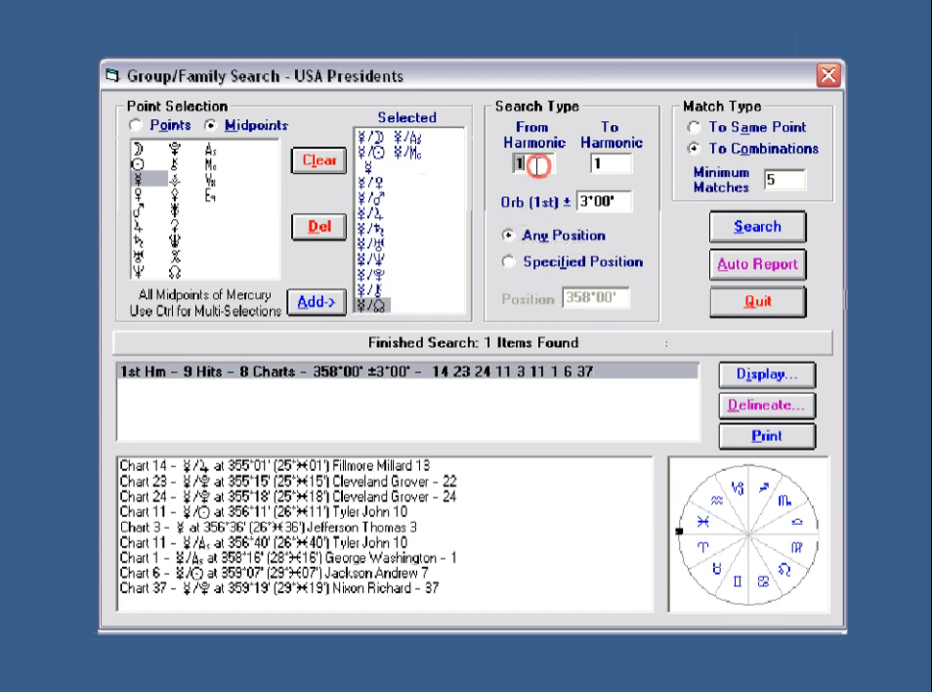
{"action": "type", "text": "4"}
{"action": "double_click", "coordinate": [605, 164]}
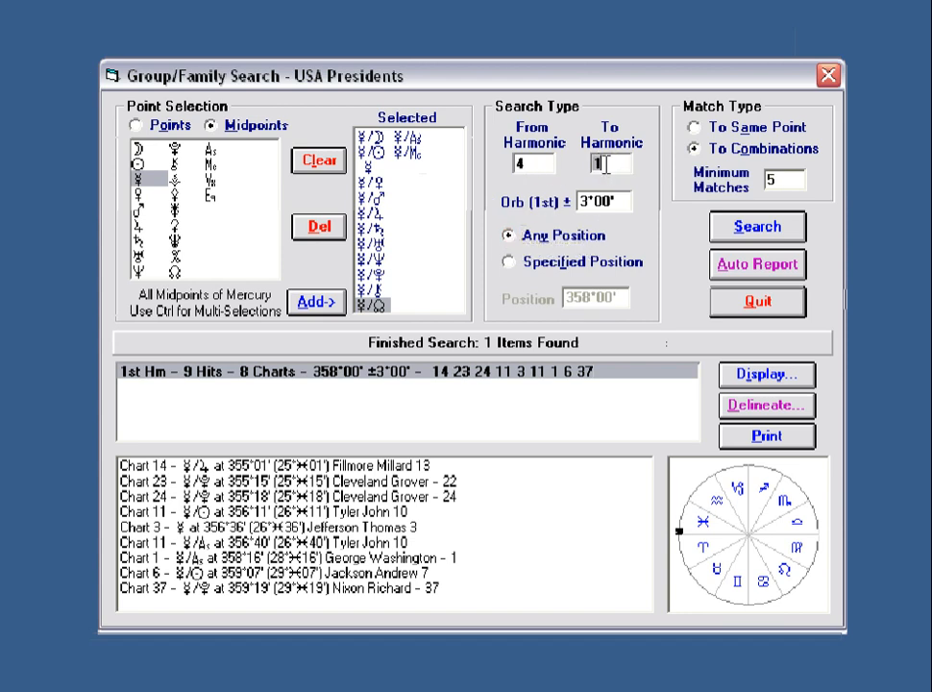
{"action": "double_click", "coordinate": [619, 203]}
{"action": "type", "text": "10"}
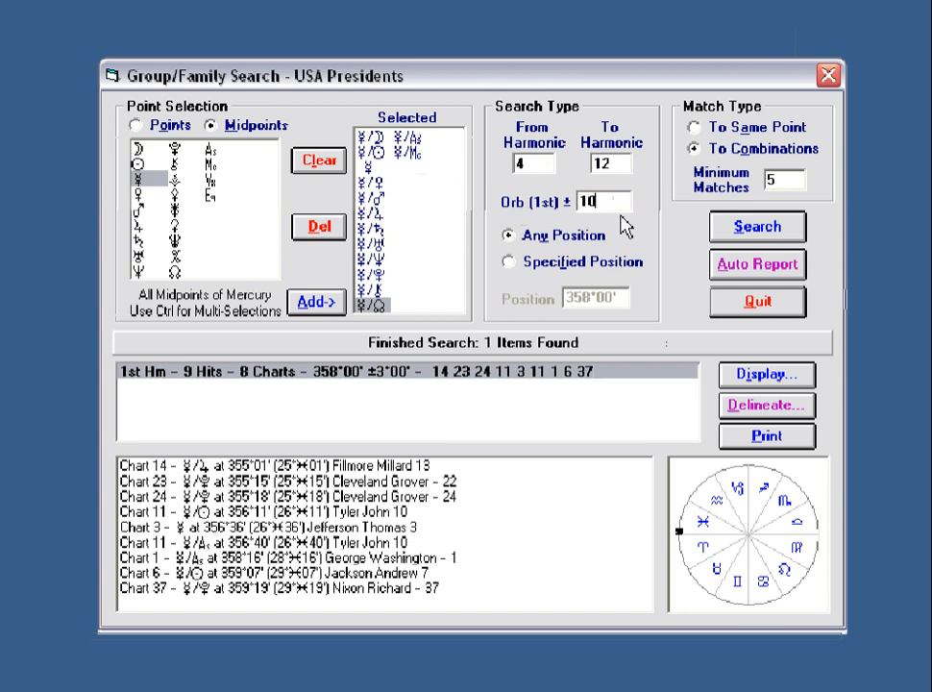
{"action": "left_click", "coordinate": [696, 128]}
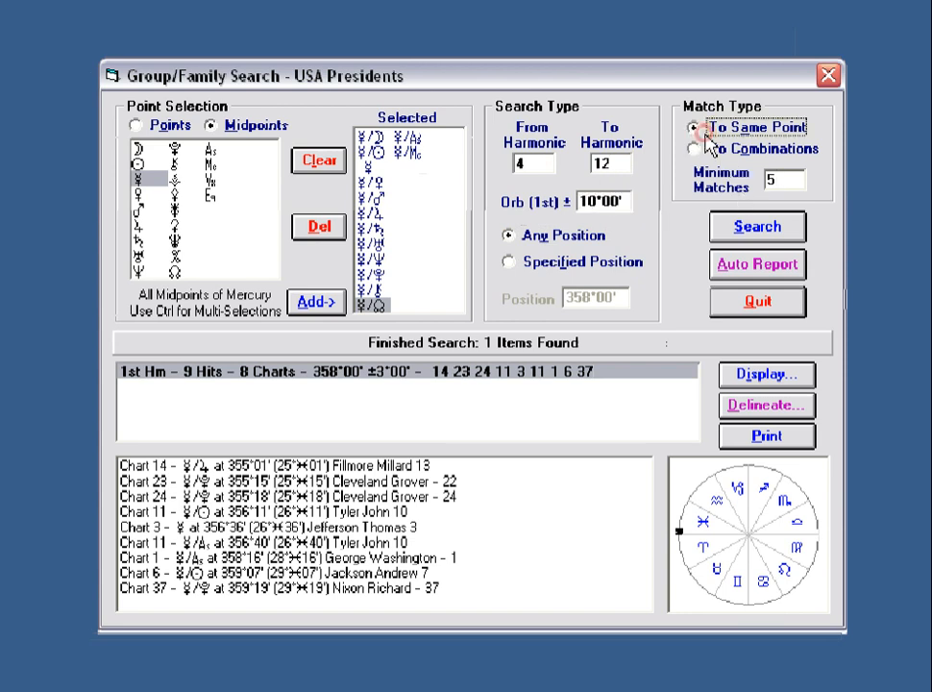
{"action": "left_click", "coordinate": [696, 149]}
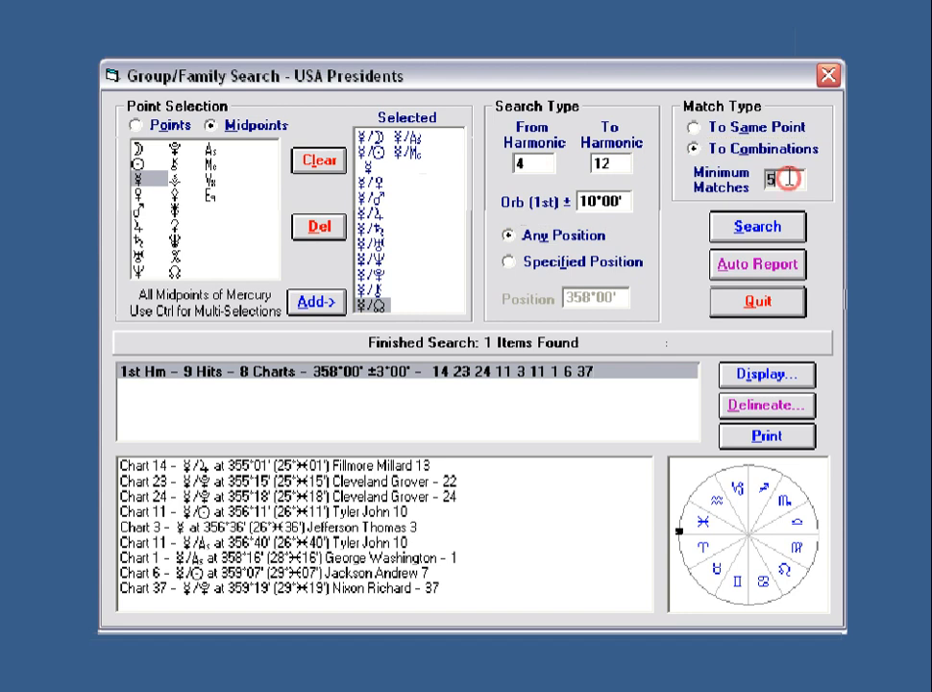
{"action": "type", "text": "3"}
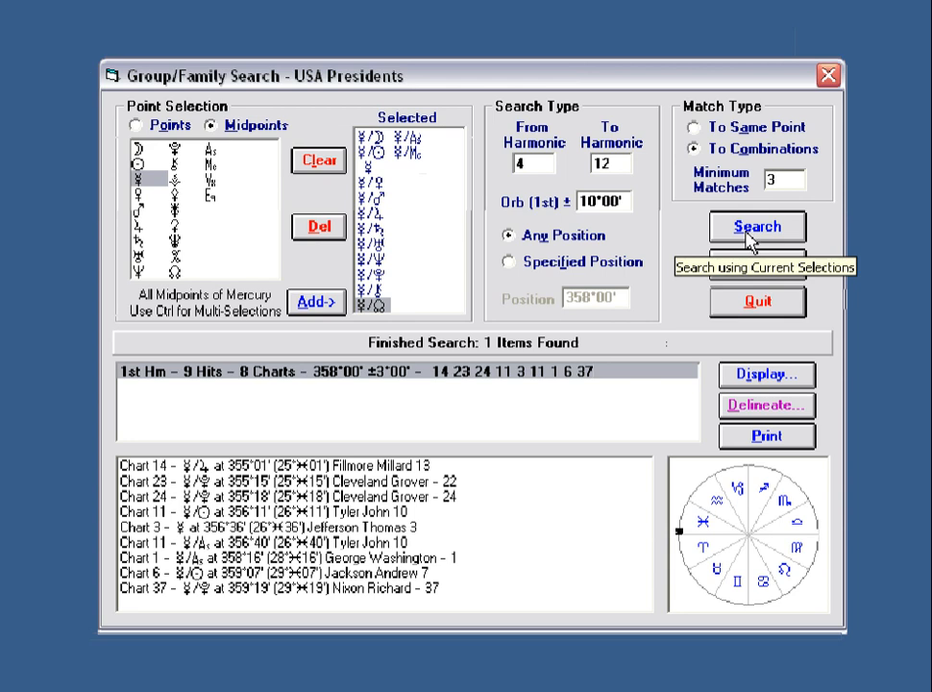
{"action": "left_click", "coordinate": [751, 228]}
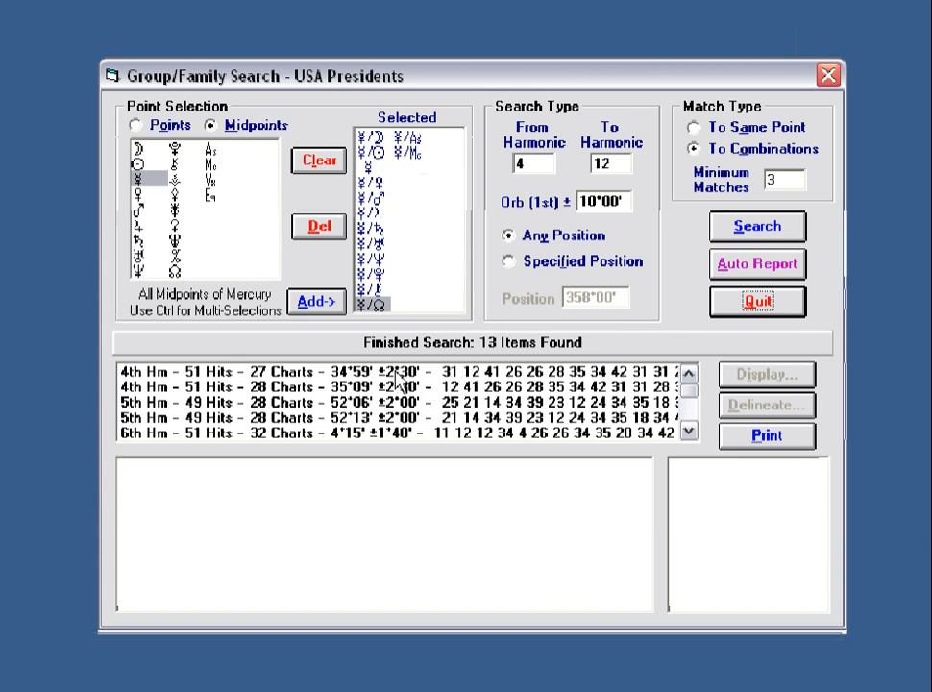
Browse the top results and show the charts for the 5th-harmonic 52°06' result.
{"action": "left_click", "coordinate": [392, 371]}
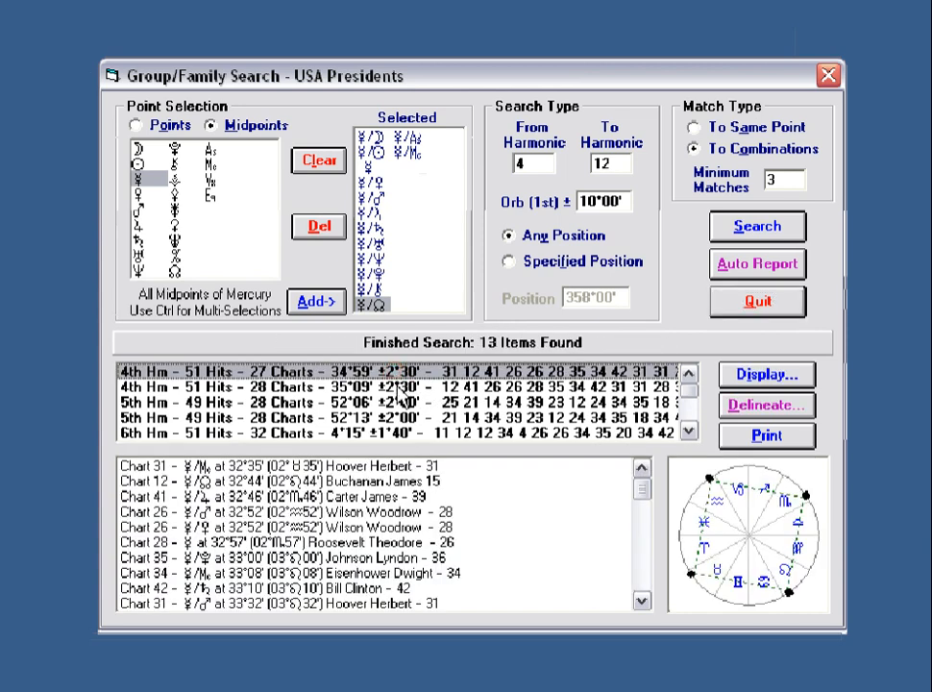
{"action": "left_click", "coordinate": [398, 387]}
{"action": "left_click", "coordinate": [395, 402]}
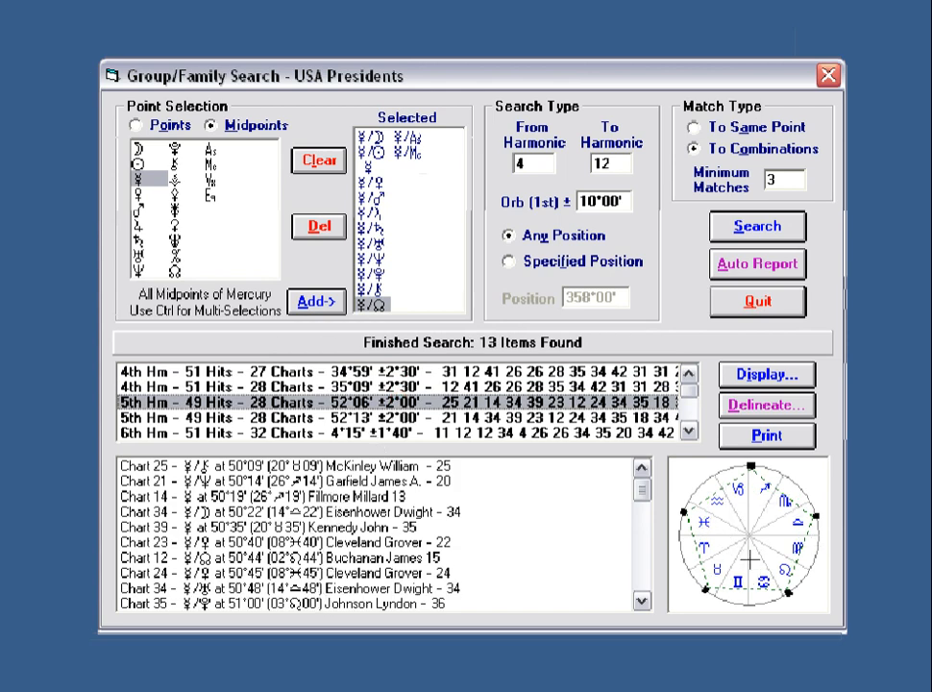
{"action": "left_click", "coordinate": [738, 544]}
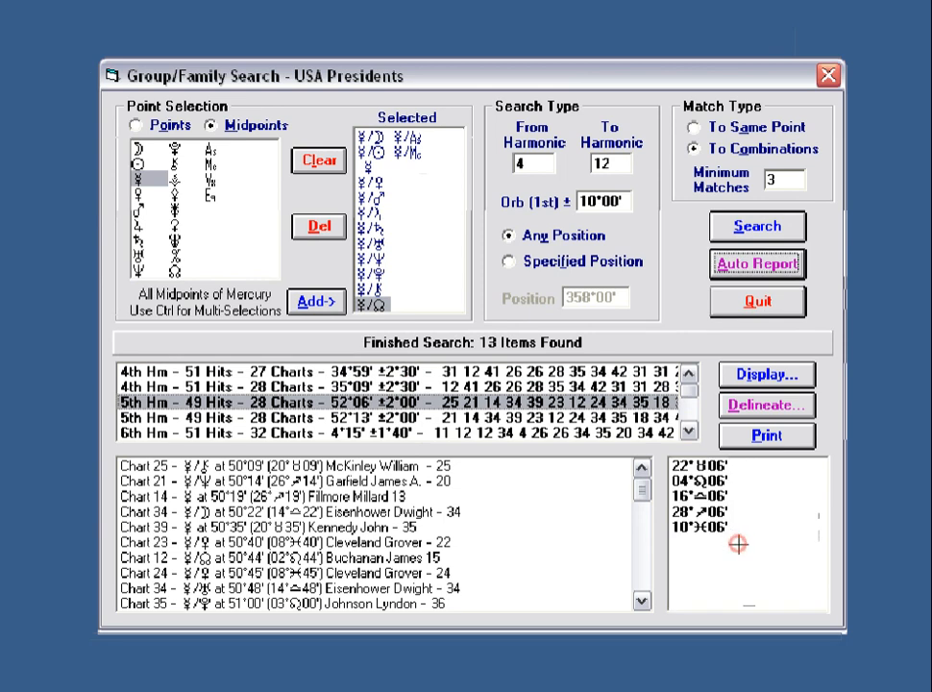
{"action": "left_click", "coordinate": [737, 544]}
Mark Charts 21, 14, 34, 39 and 12 on the wheel and check the degree positions.
{"action": "left_click", "coordinate": [379, 480]}
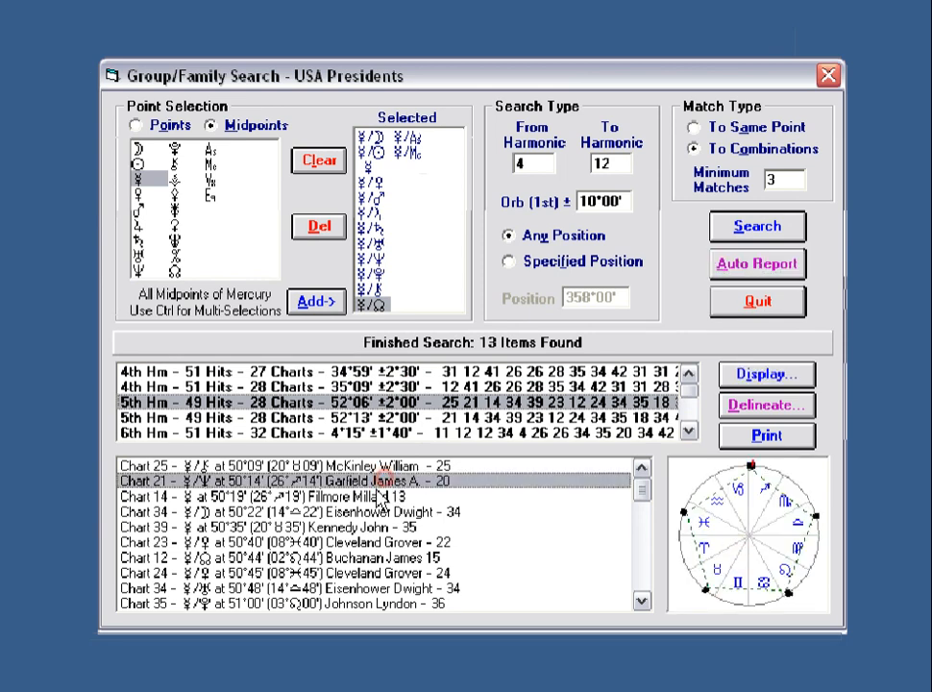
{"action": "left_click", "coordinate": [373, 495]}
{"action": "left_click", "coordinate": [373, 511]}
{"action": "left_click", "coordinate": [372, 526]}
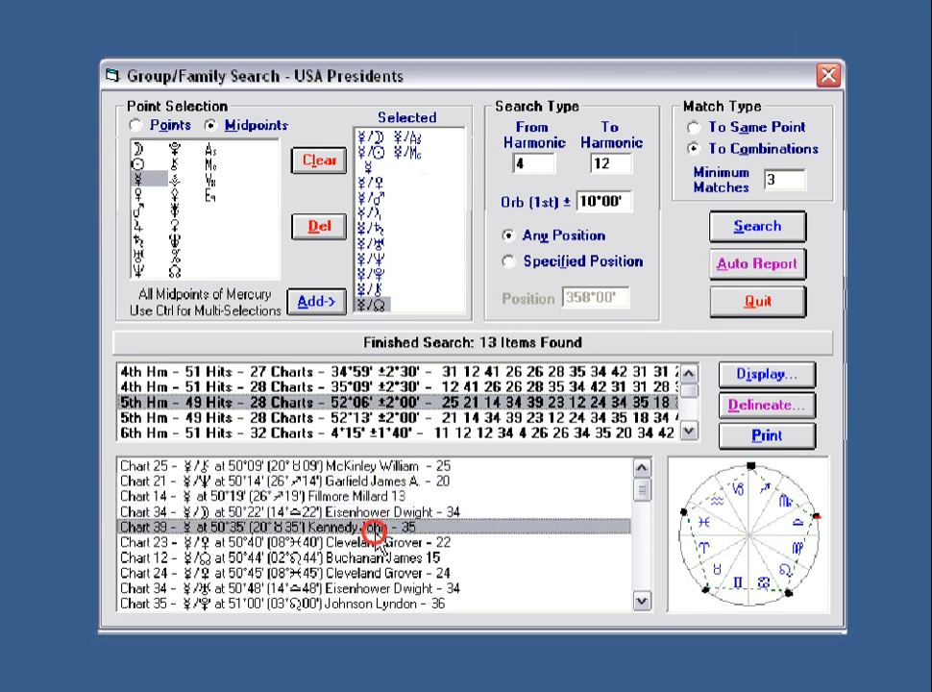
{"action": "left_click", "coordinate": [374, 559]}
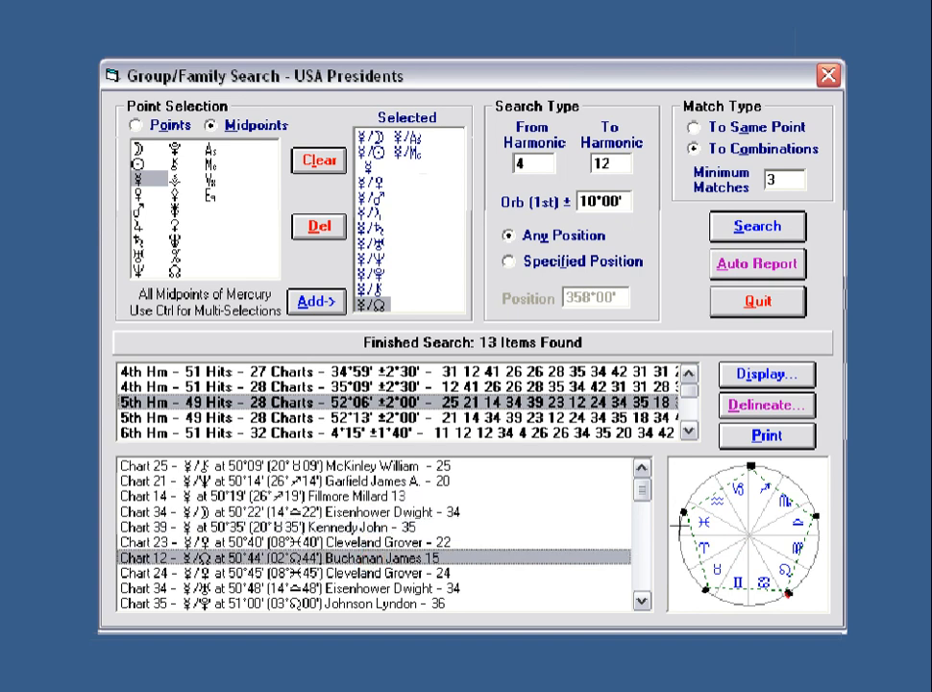
{"action": "left_click", "coordinate": [732, 525]}
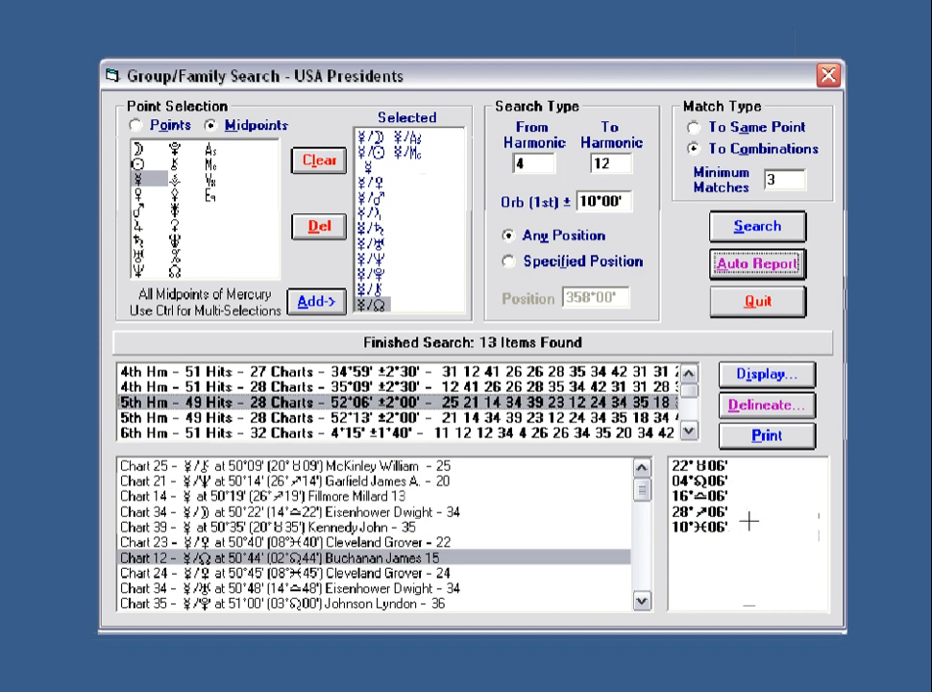
{"action": "left_click", "coordinate": [747, 520]}
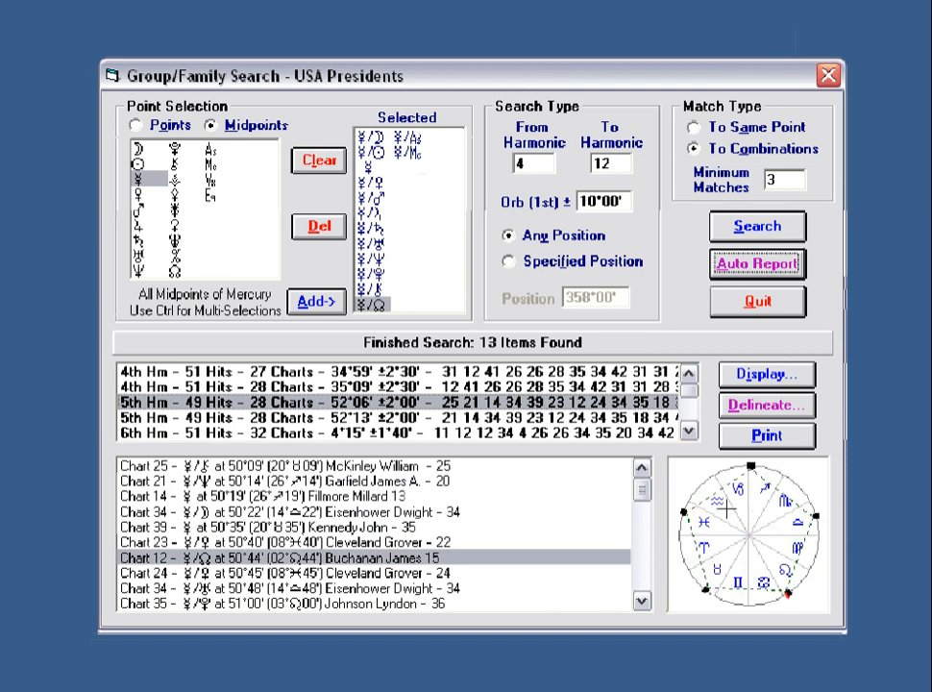
Select Charts 25 through 24 and display their comparison strips.
{"action": "left_click", "coordinate": [384, 469]}
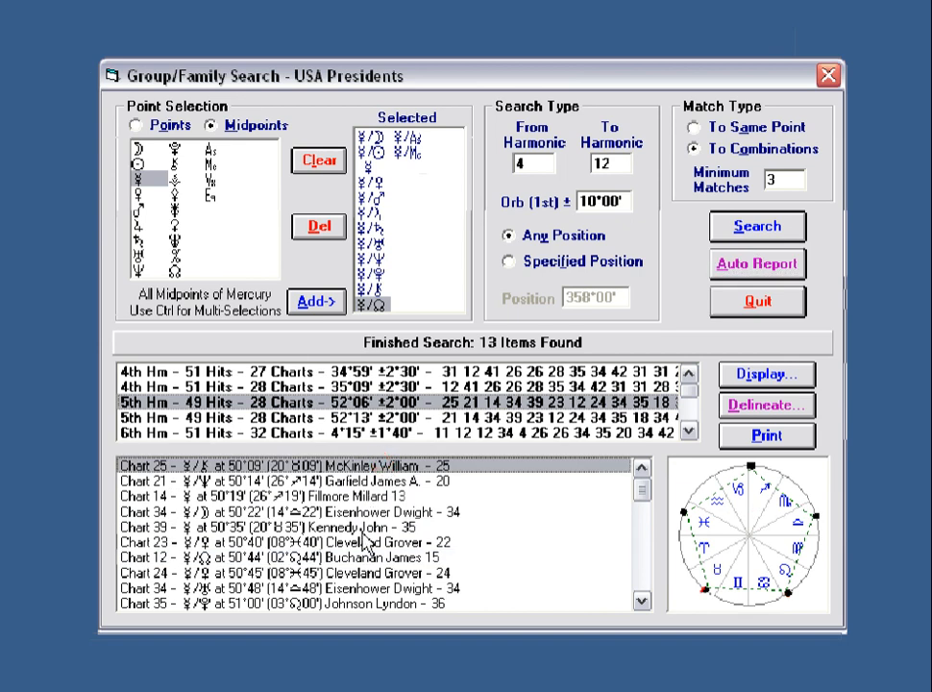
{"action": "left_click", "coordinate": [373, 574], "text": "shift"}
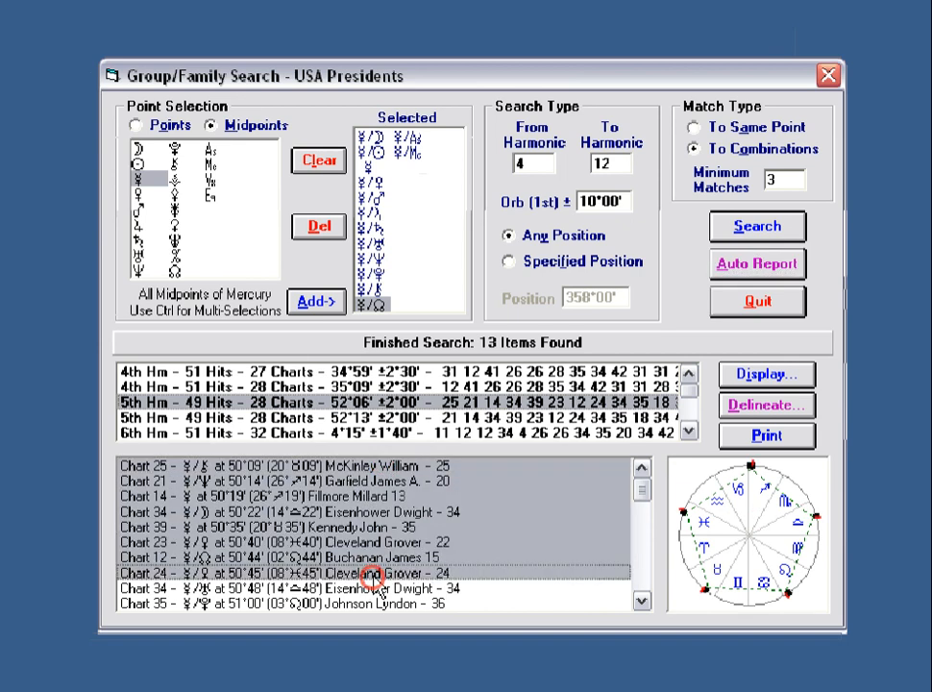
{"action": "left_click", "coordinate": [773, 377]}
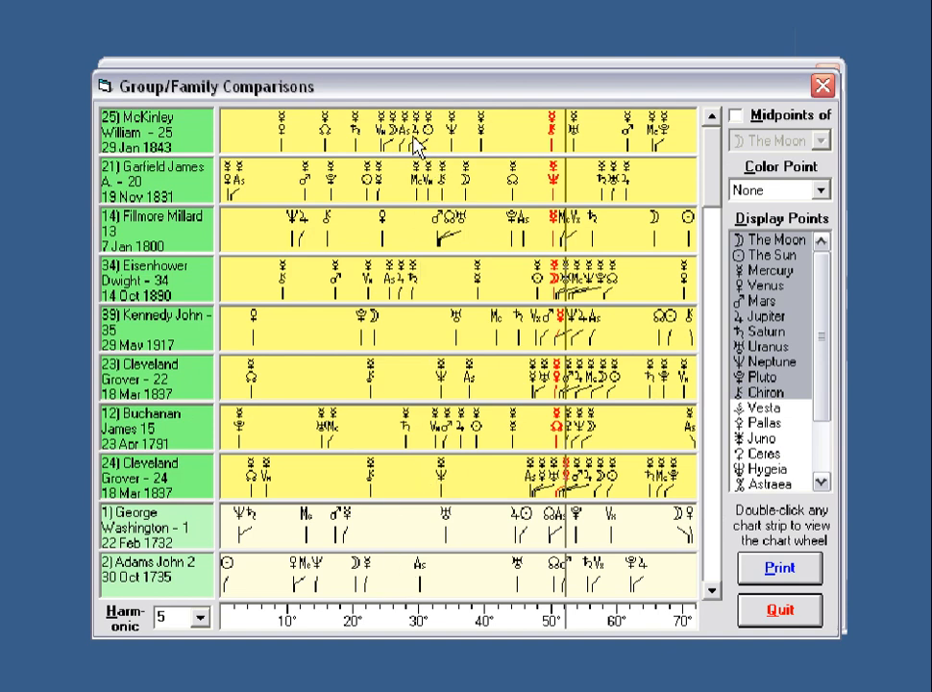
Open Chart 12's full Dynamic Chart wheel, then close it and the Group/Family Comparisons window.
{"action": "double_click", "coordinate": [349, 425]}
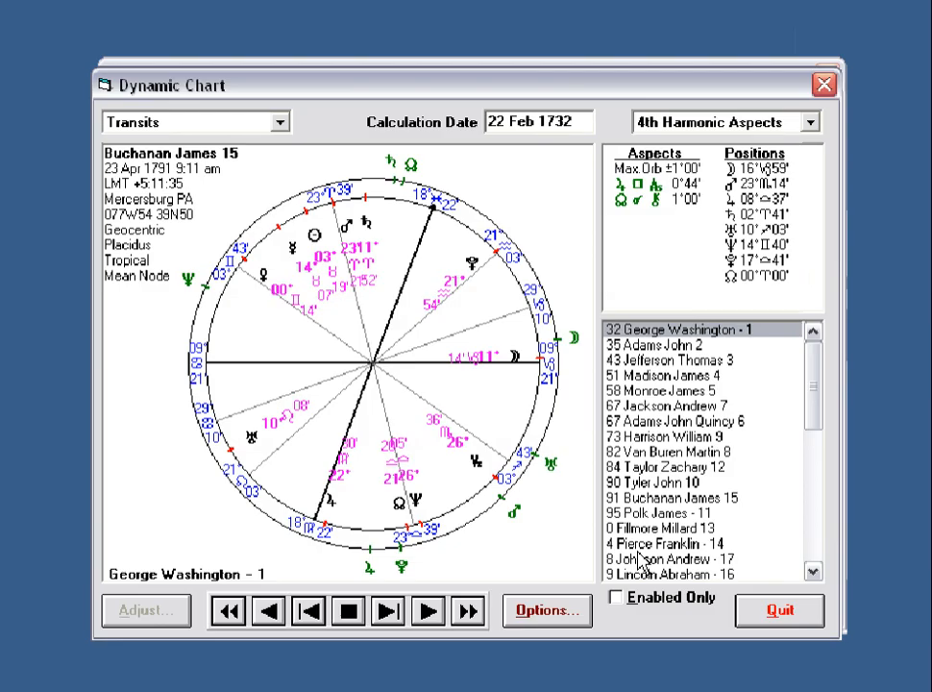
{"action": "left_click", "coordinate": [784, 612]}
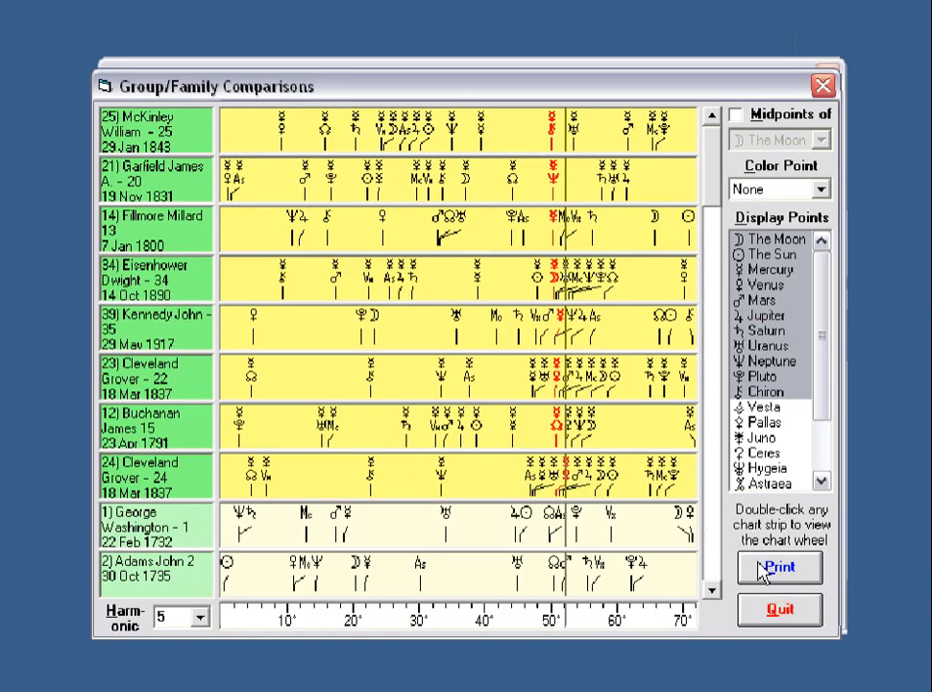
{"action": "left_click", "coordinate": [786, 608]}
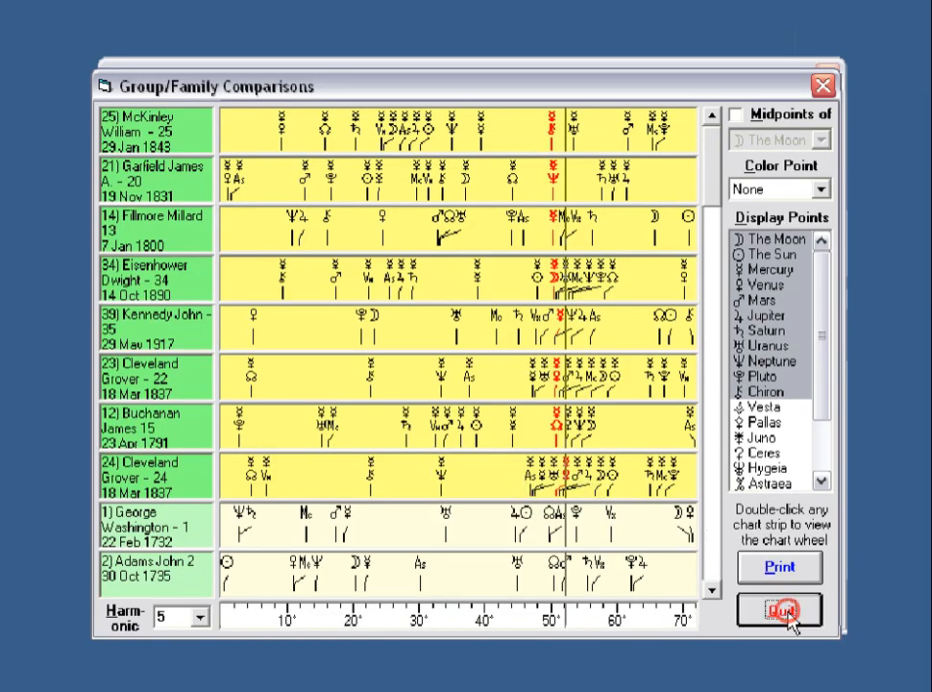
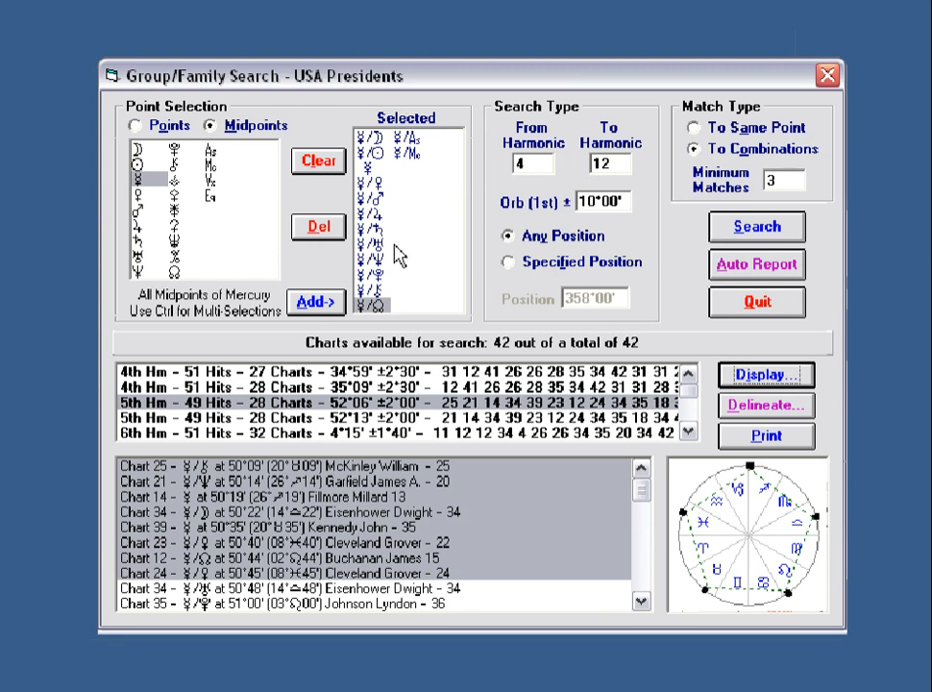
Clear and close the presidents search, then open the STORMS3.DAT storms project.
{"action": "left_click", "coordinate": [317, 164]}
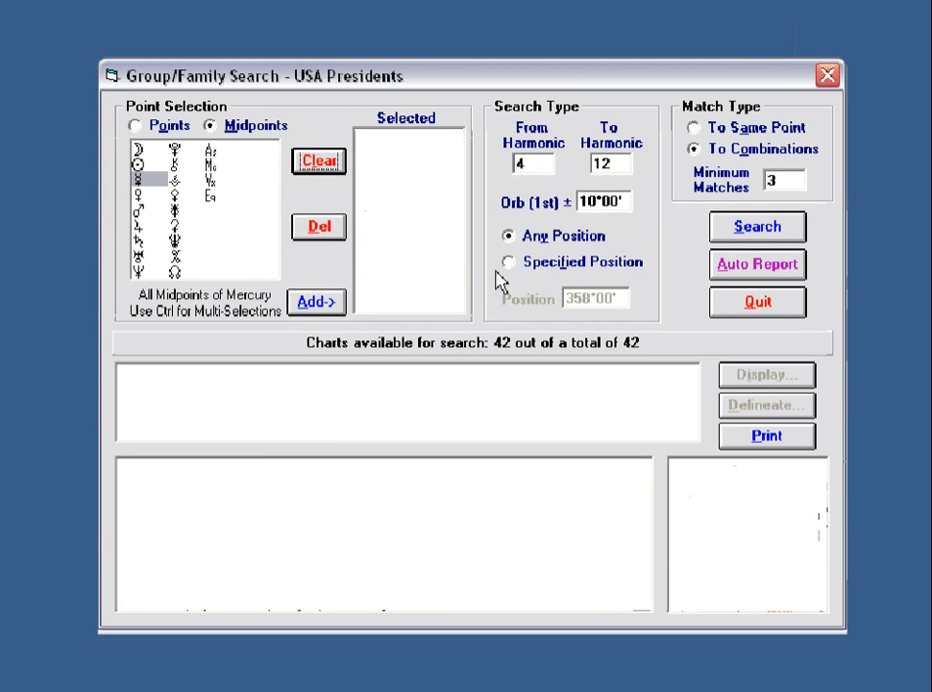
{"action": "left_click", "coordinate": [766, 307]}
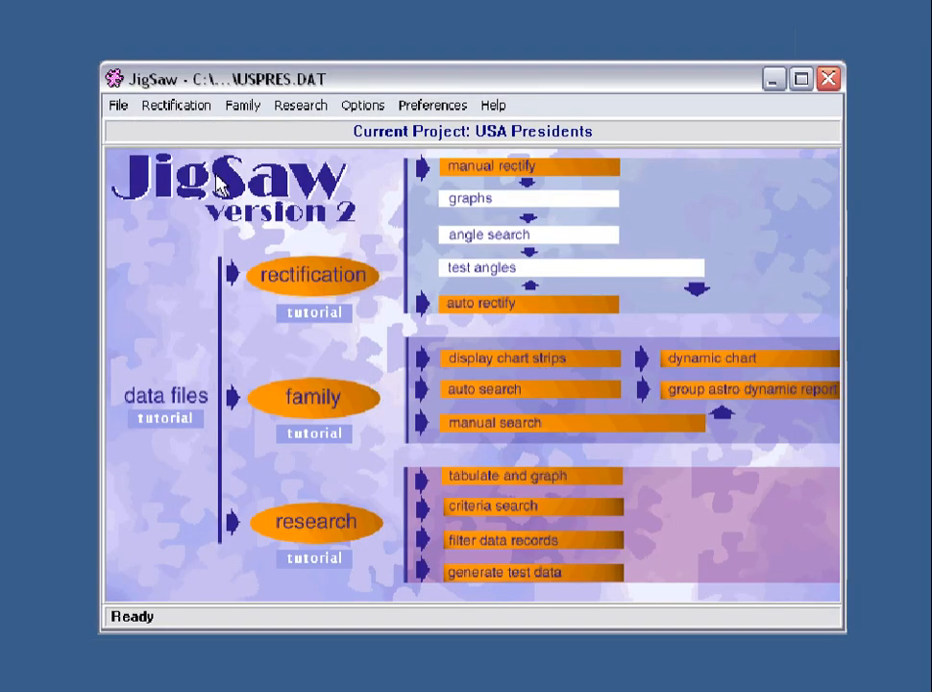
{"action": "left_click", "coordinate": [117, 105]}
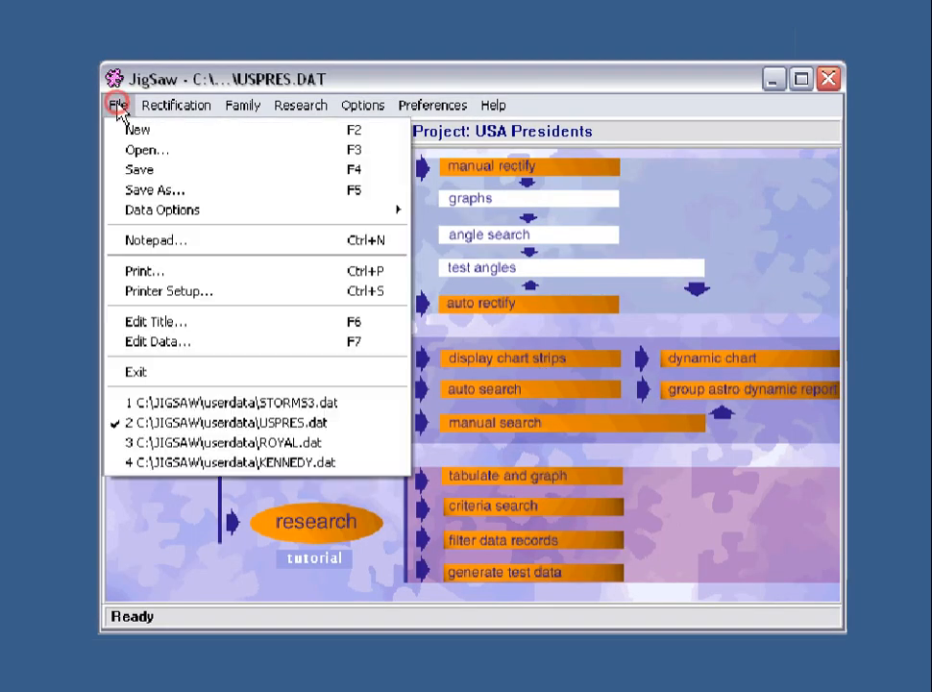
{"action": "left_click", "coordinate": [135, 151]}
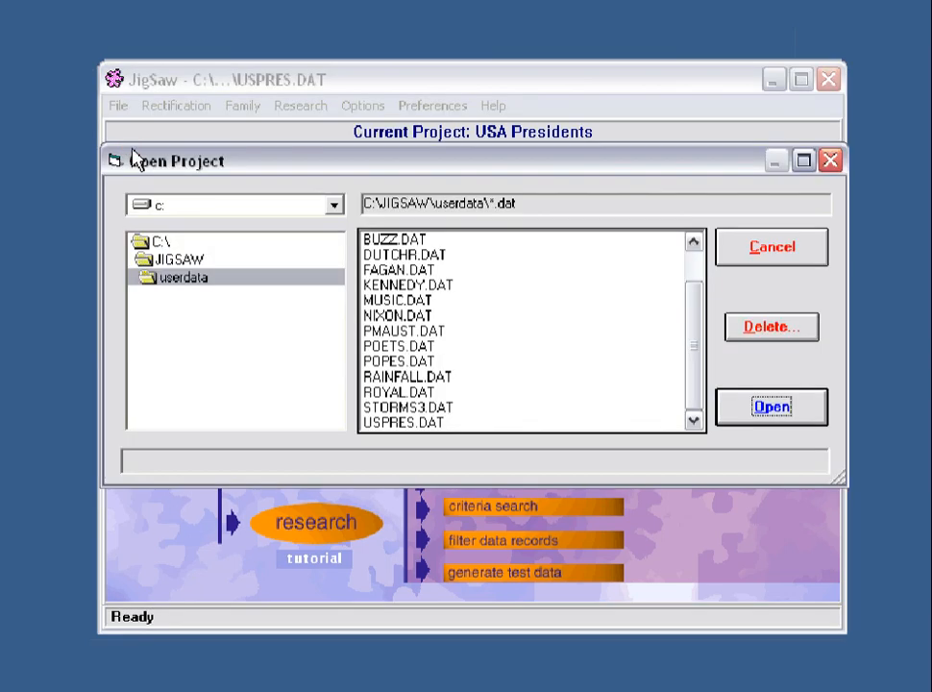
{"action": "left_click", "coordinate": [408, 407]}
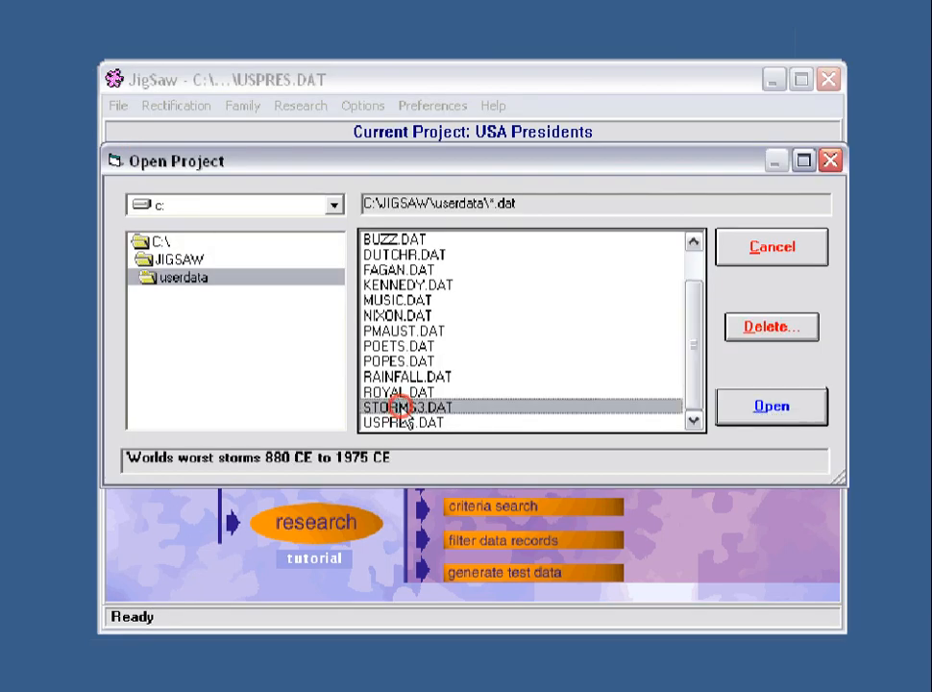
{"action": "left_click", "coordinate": [775, 418]}
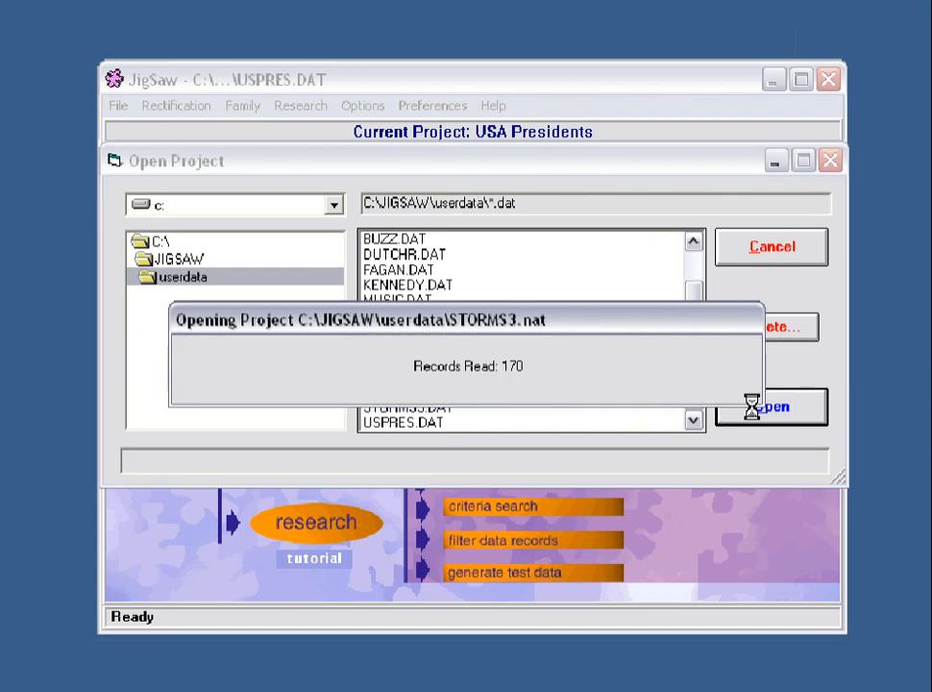
Confirm the storms data ends at record 739, Hurricane 'Eloise', in the record editor.
{"action": "left_click", "coordinate": [115, 105]}
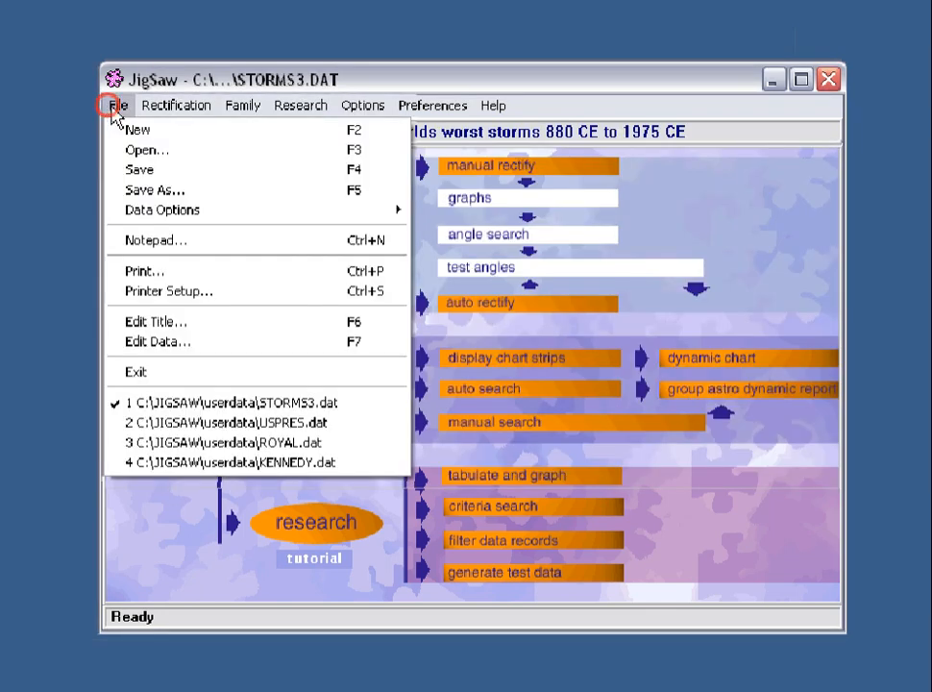
{"action": "left_click", "coordinate": [167, 348]}
{"action": "left_click_drag", "start_coordinate": [739, 429], "coordinate": [723, 579]}
{"action": "left_click", "coordinate": [152, 598]}
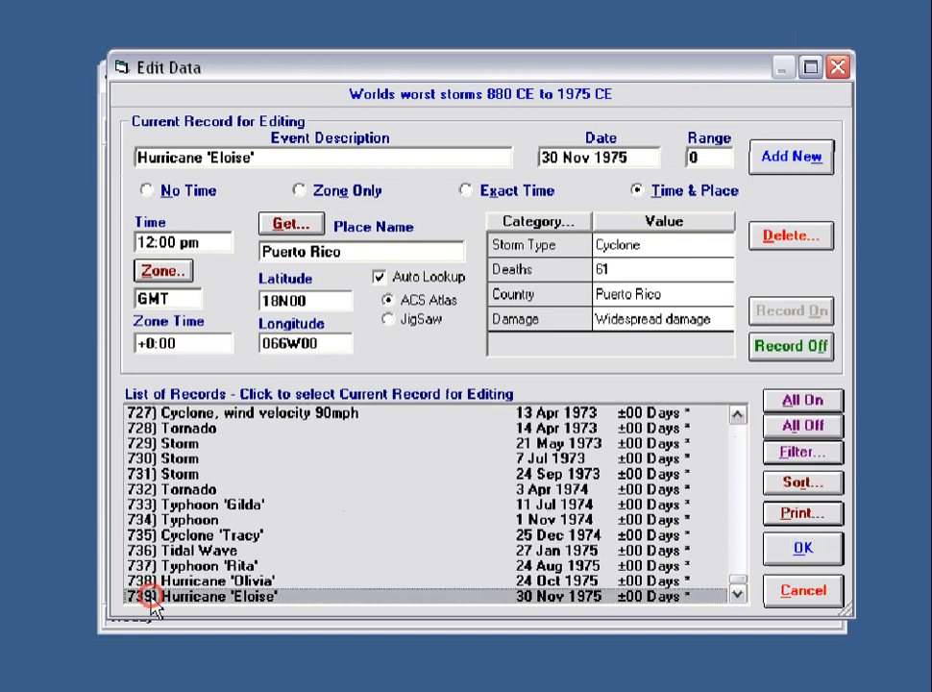
{"action": "left_click", "coordinate": [803, 548]}
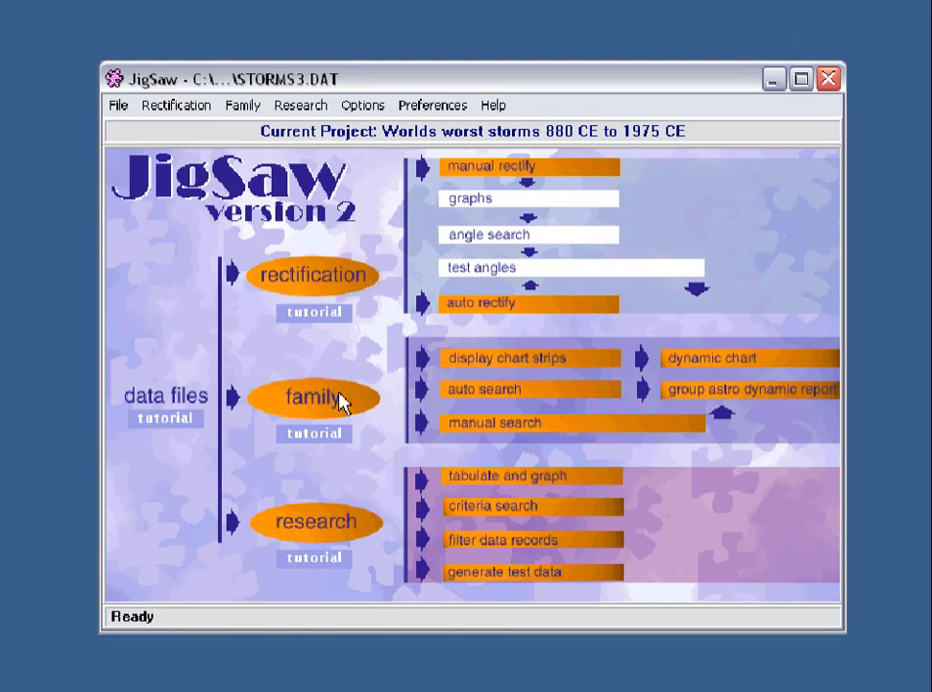
{"action": "left_click", "coordinate": [327, 399]}
Start a manual search over all 22 points and 231 midpoints, with minimum matches 100.
{"action": "left_click", "coordinate": [321, 419]}
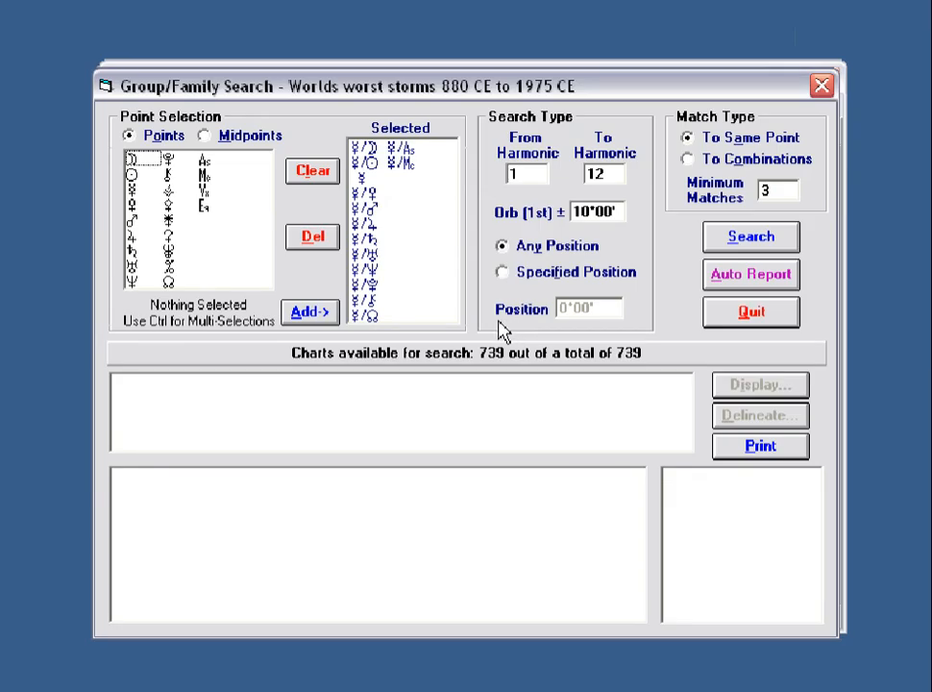
{"action": "left_click", "coordinate": [314, 171]}
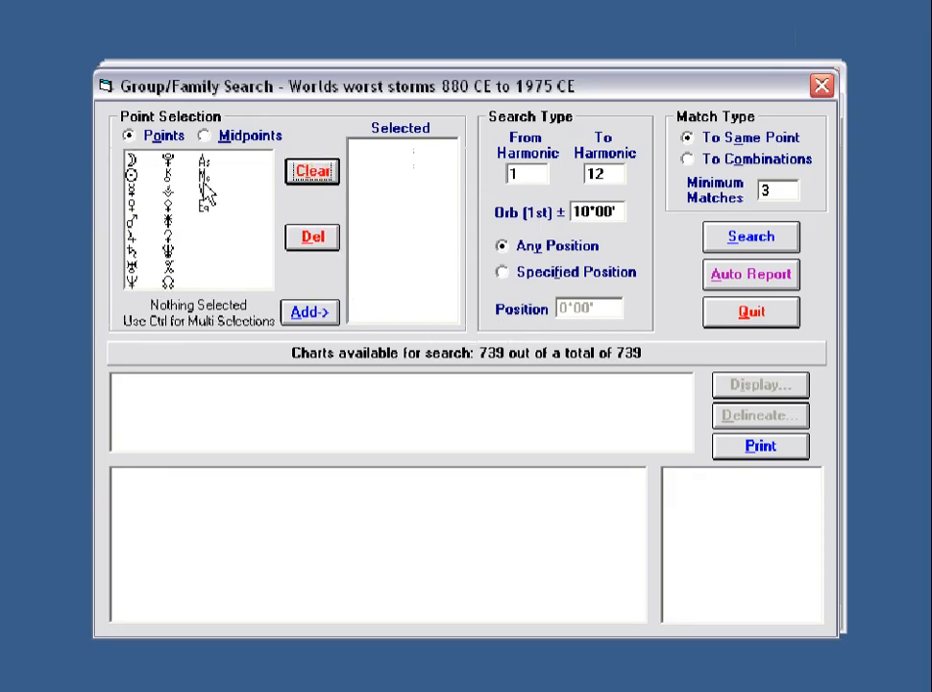
{"action": "left_click", "coordinate": [131, 160]}
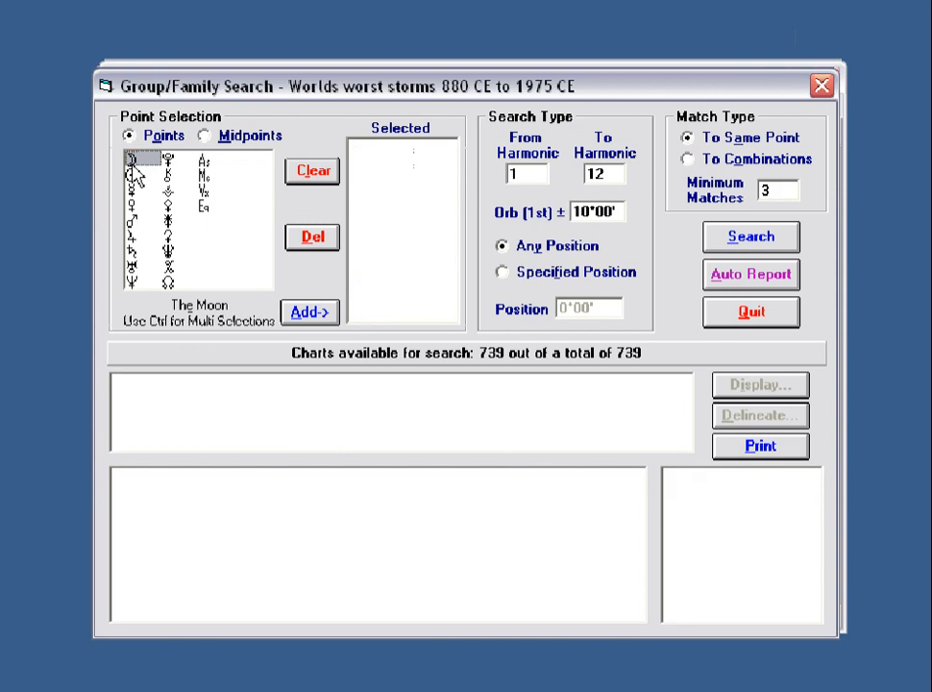
{"action": "left_click", "coordinate": [206, 212], "text": "shift"}
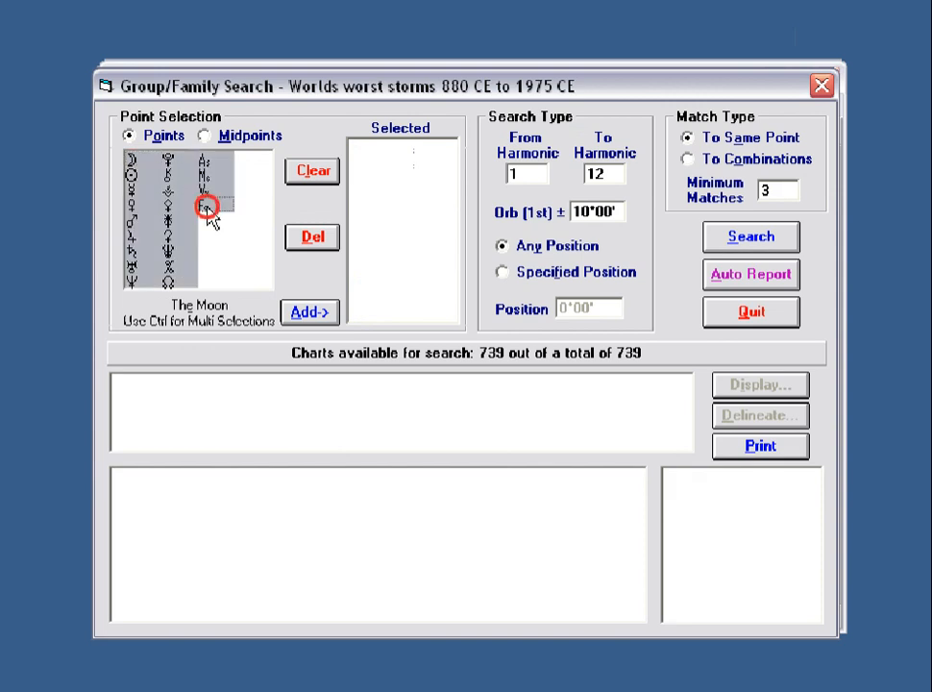
{"action": "left_click", "coordinate": [311, 310]}
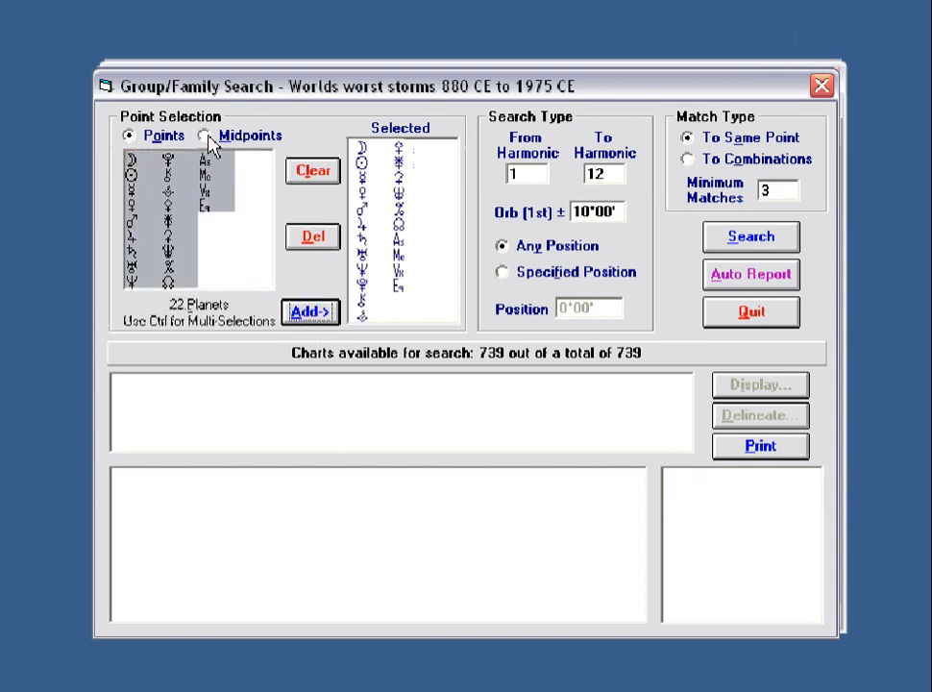
{"action": "left_click", "coordinate": [205, 137]}
{"action": "left_click", "coordinate": [311, 314]}
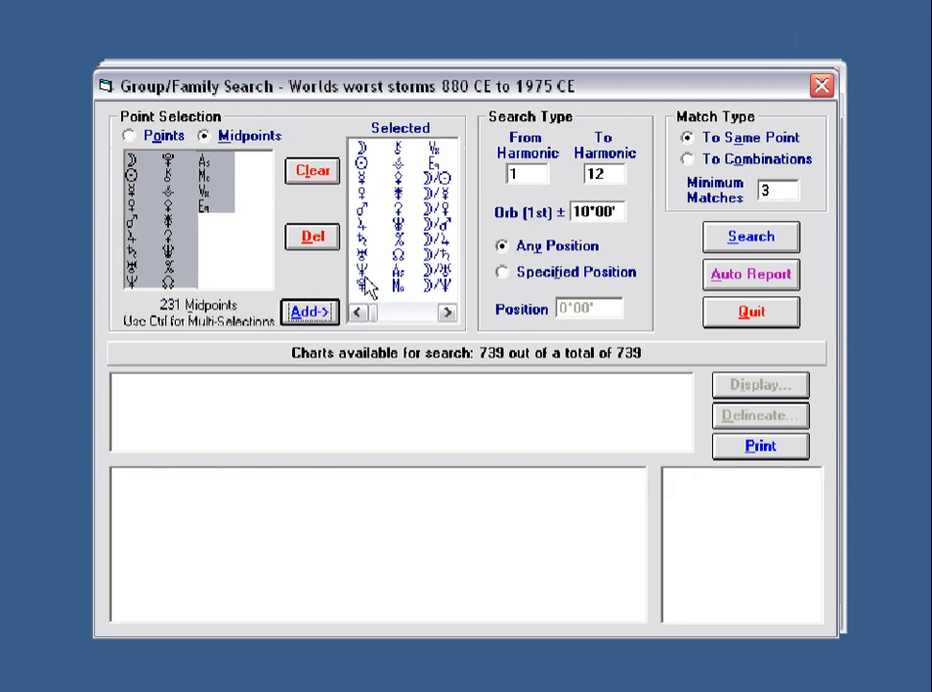
{"action": "left_click", "coordinate": [769, 189]}
{"action": "type", "text": "100"}
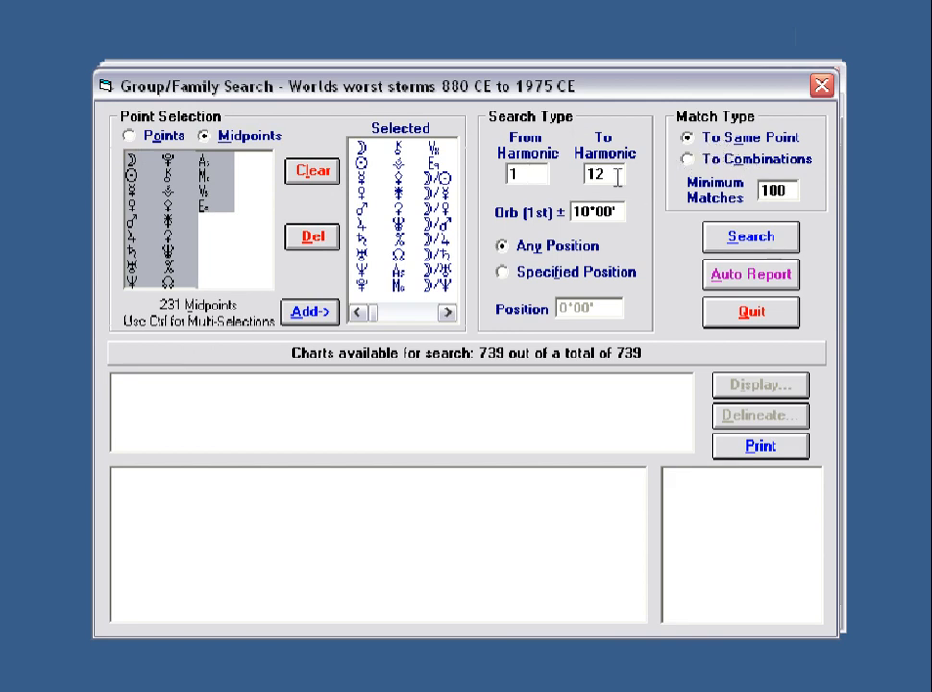
Run the 100-match search, stop it at 0 items, and rerun it at 50 minimum matches.
{"action": "left_click", "coordinate": [749, 240]}
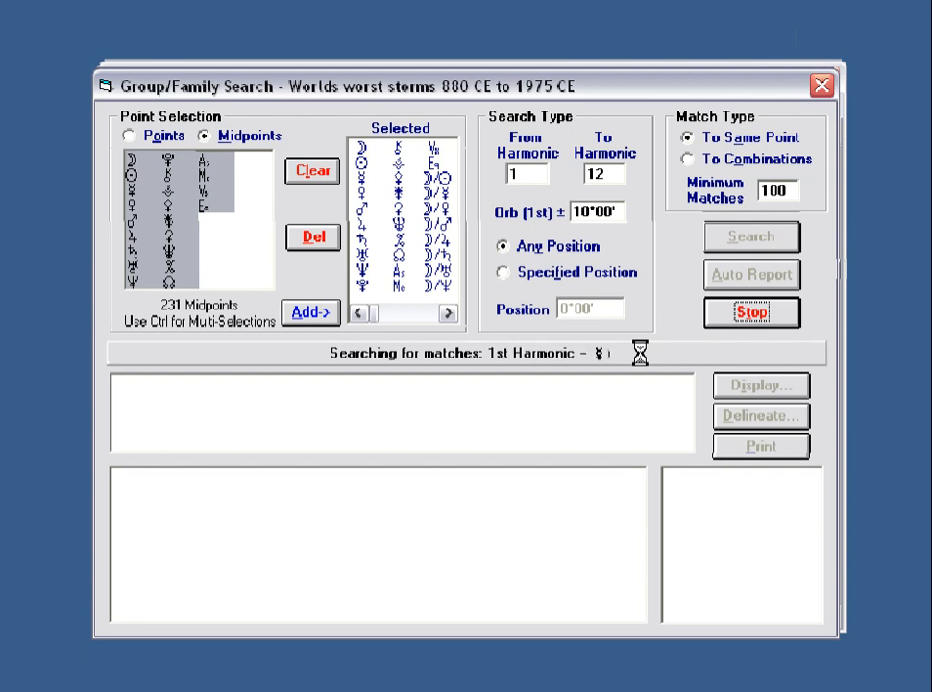
{"action": "left_click", "coordinate": [753, 320]}
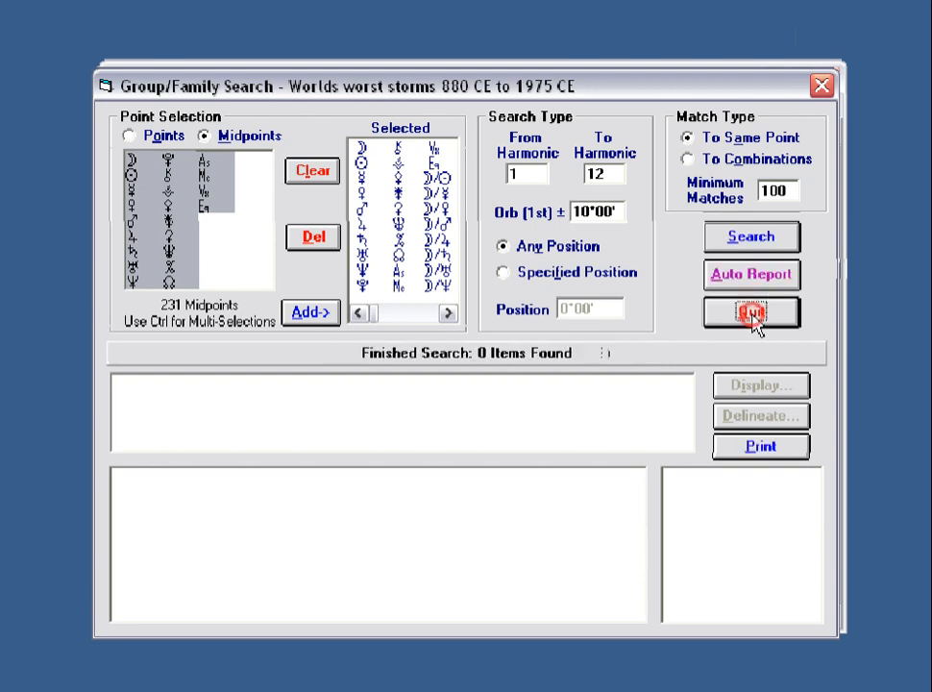
{"action": "double_click", "coordinate": [774, 189]}
{"action": "type", "text": "50"}
{"action": "left_click", "coordinate": [757, 235]}
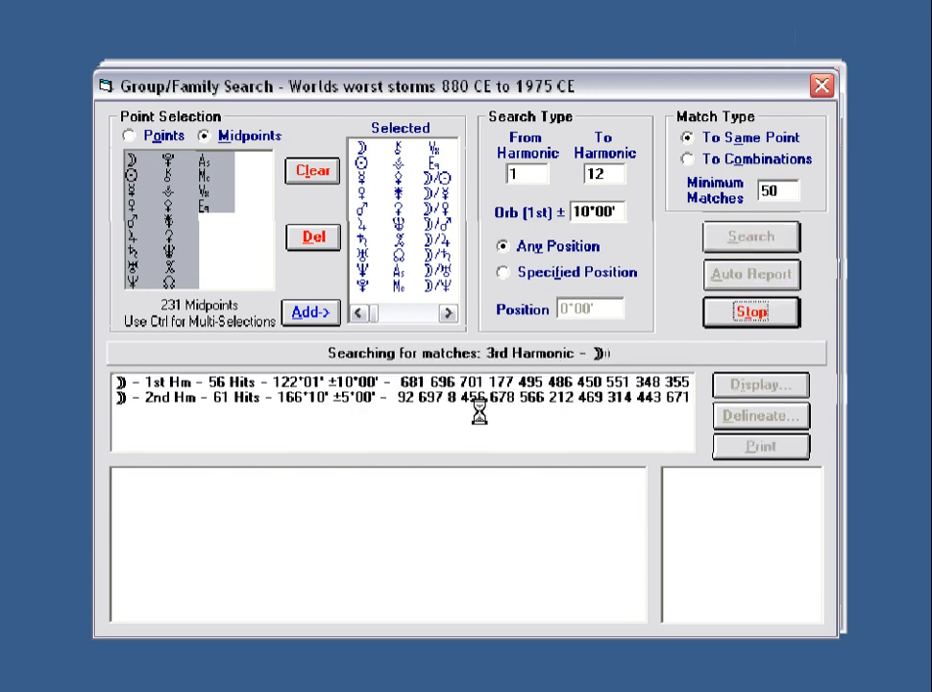
View charts for the Moon's 1st, 2nd, and 3rd harmonic 43°41', 44°19', 56°18' results.
{"action": "left_click", "coordinate": [443, 380]}
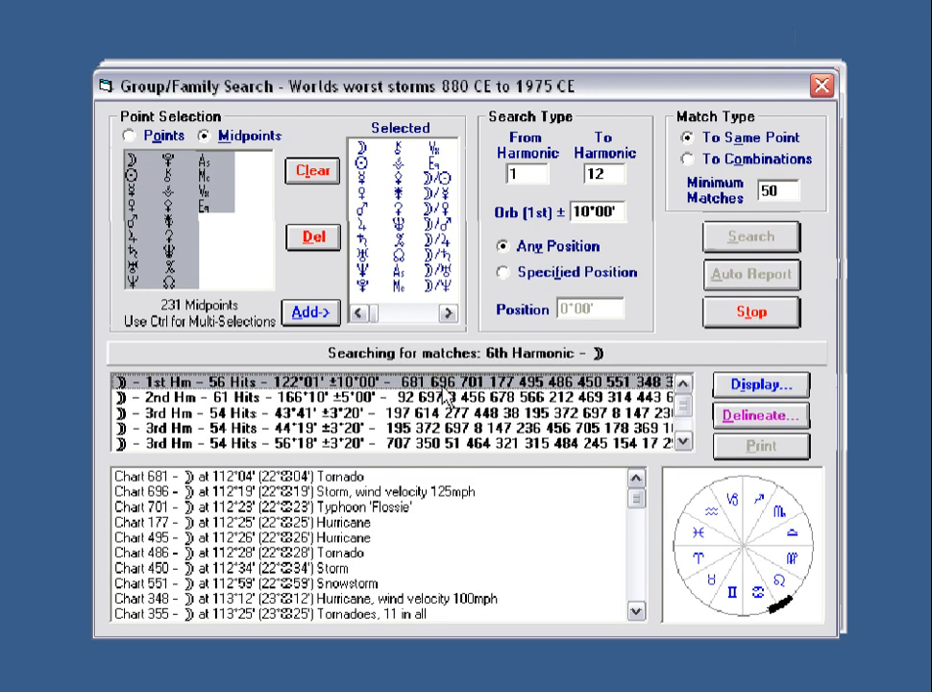
{"action": "left_click", "coordinate": [444, 396]}
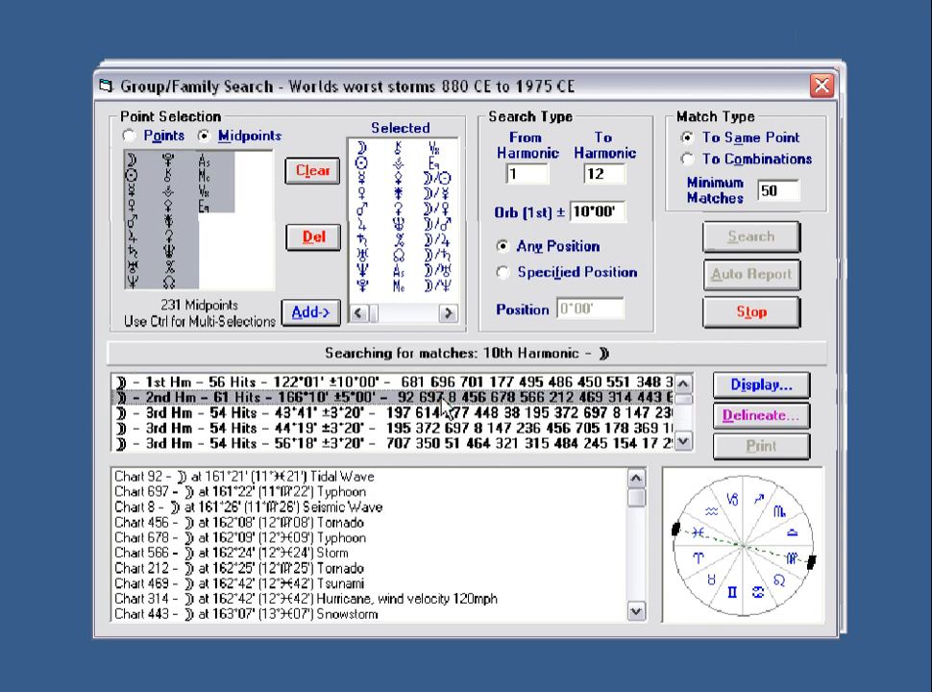
{"action": "left_click", "coordinate": [445, 414]}
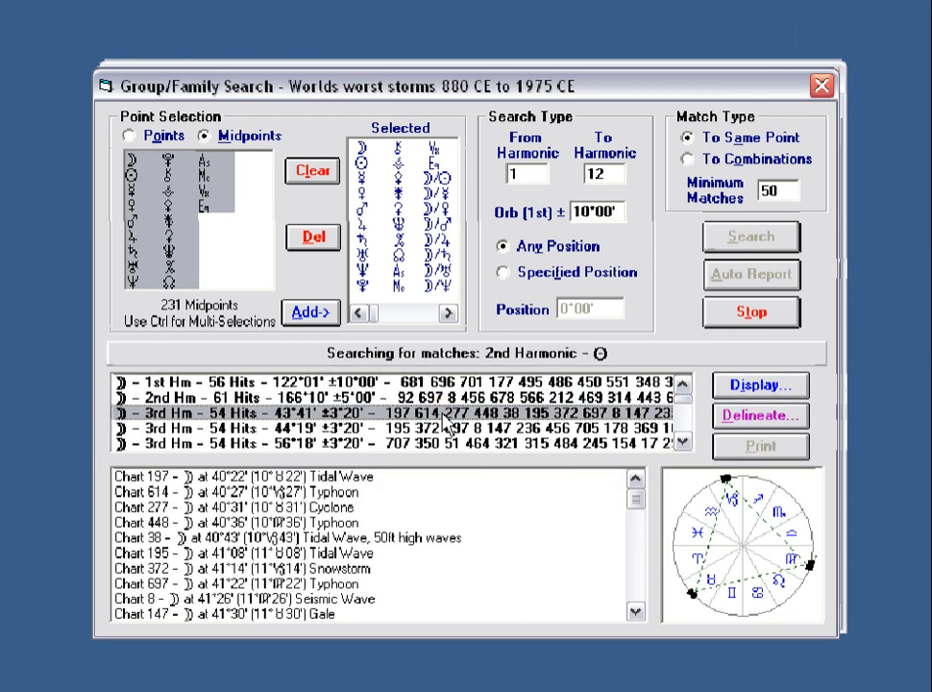
{"action": "left_click", "coordinate": [447, 429]}
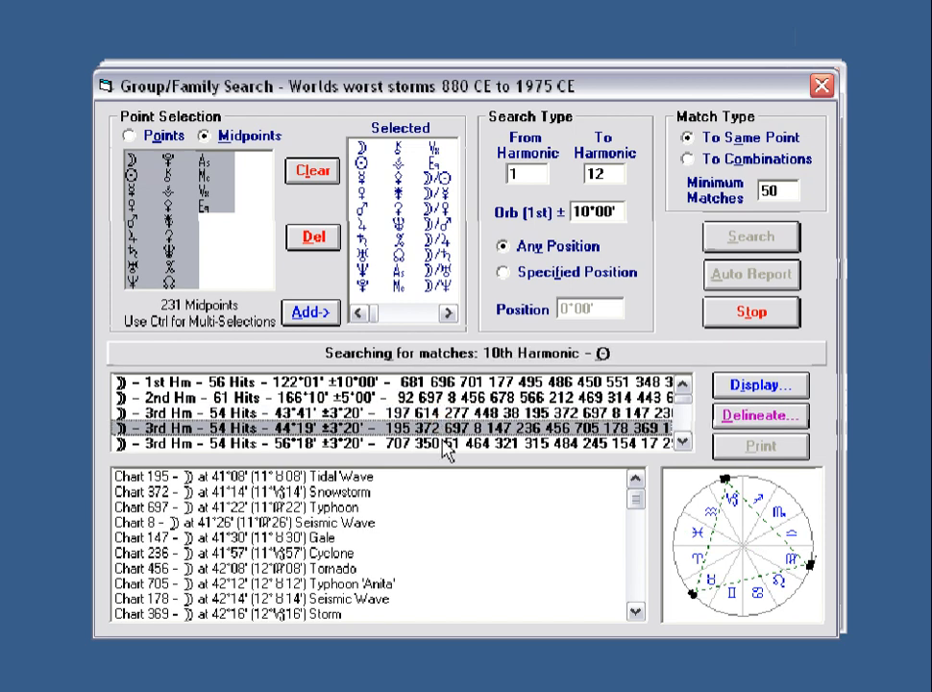
{"action": "left_click", "coordinate": [447, 445]}
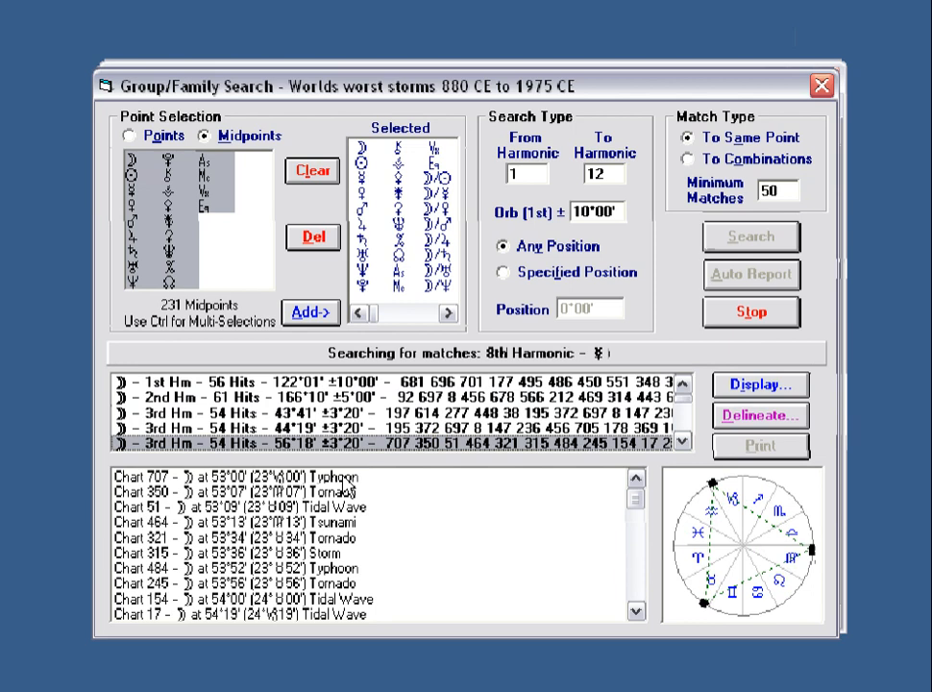
{"action": "left_click", "coordinate": [617, 429]}
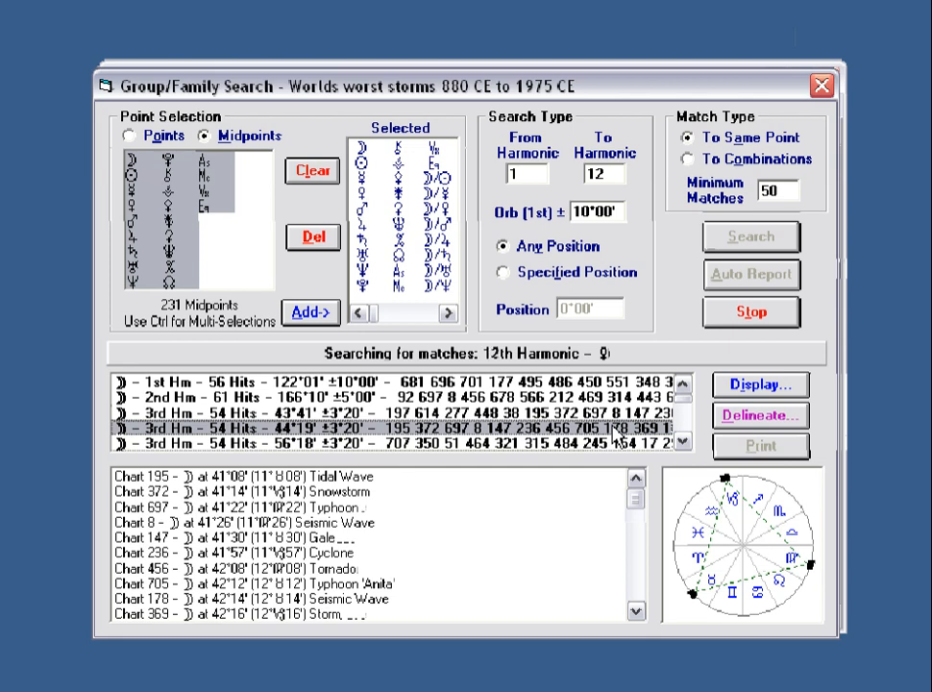
Scroll down and view charts for the 12th Hm 59 Hits, 172°34', 175°04' and 175°07' results.
{"action": "left_click", "coordinate": [682, 442]}
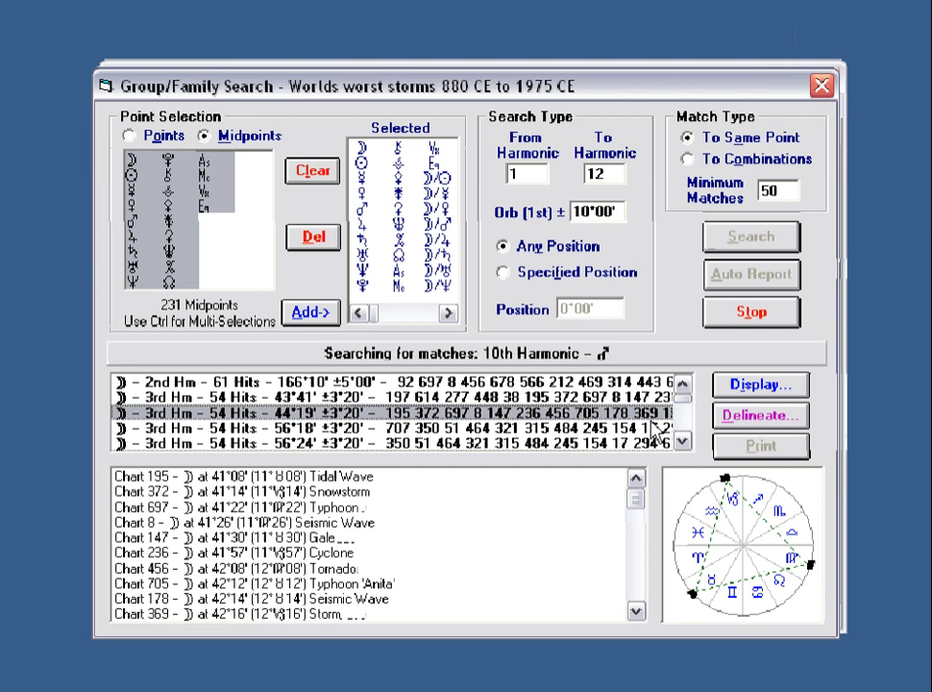
{"action": "double_click", "coordinate": [683, 442]}
{"action": "left_click", "coordinate": [683, 442]}
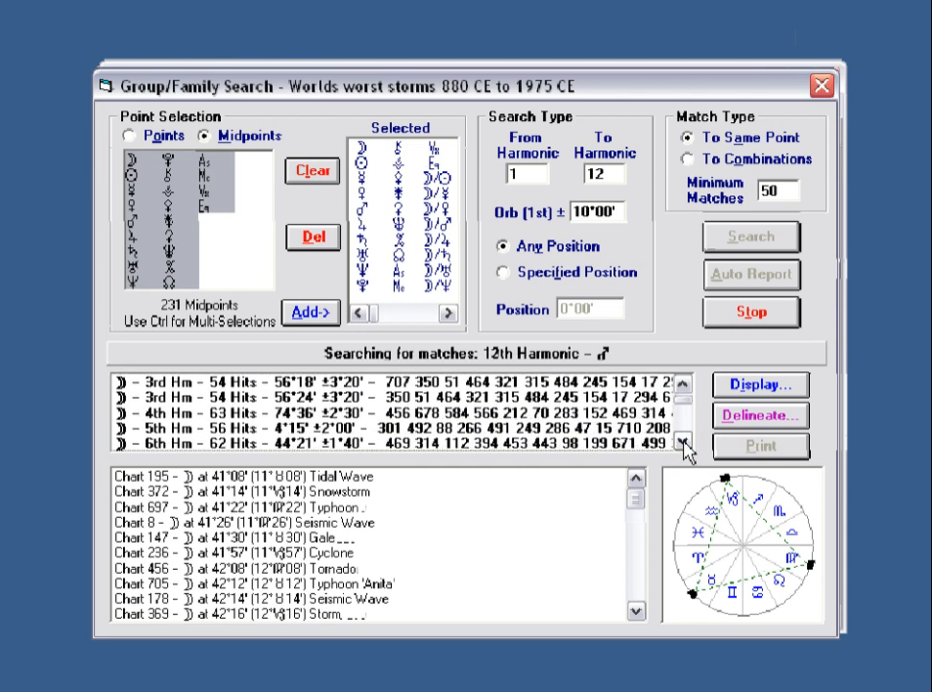
{"action": "double_click", "coordinate": [683, 442]}
{"action": "left_click", "coordinate": [684, 442]}
{"action": "double_click", "coordinate": [683, 442]}
{"action": "left_click", "coordinate": [684, 442]}
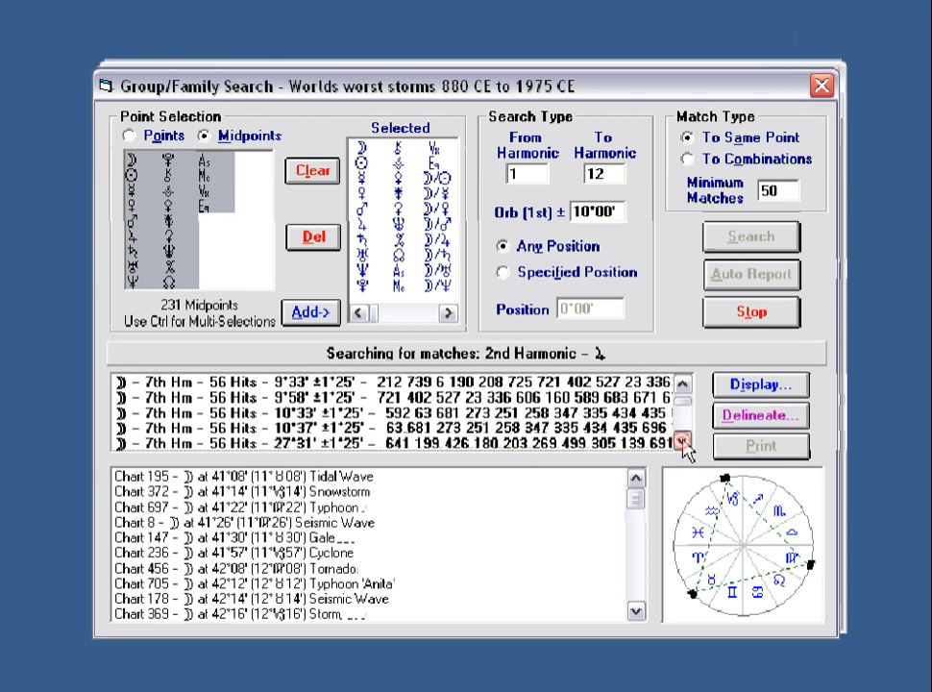
{"action": "double_click", "coordinate": [683, 442]}
{"action": "double_click", "coordinate": [683, 441]}
{"action": "double_click", "coordinate": [683, 442]}
{"action": "double_click", "coordinate": [683, 442]}
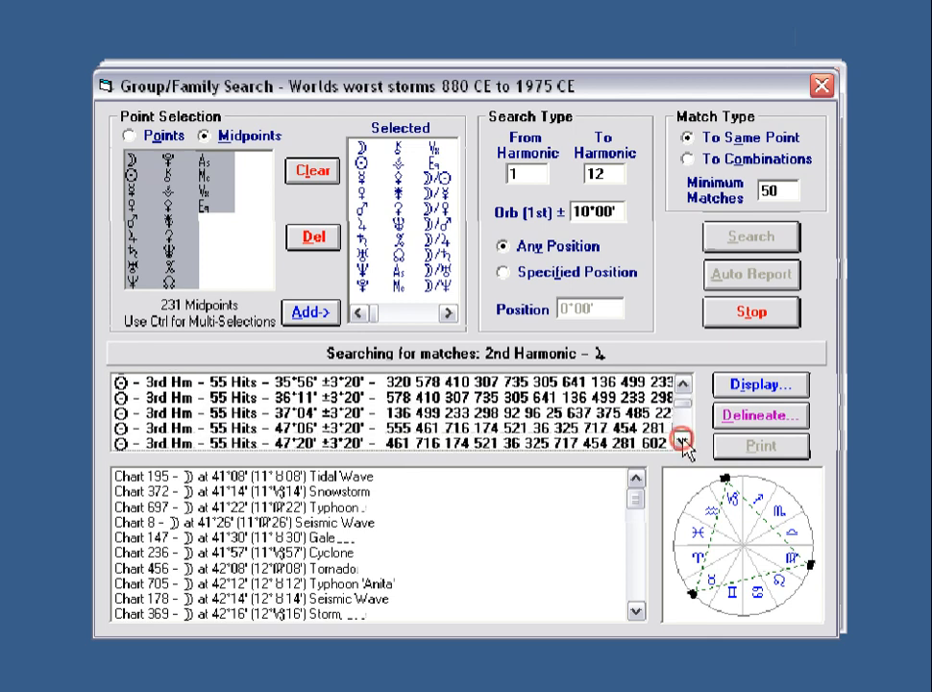
{"action": "double_click", "coordinate": [683, 441]}
{"action": "double_click", "coordinate": [683, 442]}
{"action": "triple_click", "coordinate": [684, 442]}
{"action": "double_click", "coordinate": [683, 442]}
{"action": "double_click", "coordinate": [683, 442]}
{"action": "triple_click", "coordinate": [684, 442]}
{"action": "double_click", "coordinate": [683, 442]}
{"action": "double_click", "coordinate": [682, 442]}
{"action": "triple_click", "coordinate": [682, 442]}
{"action": "double_click", "coordinate": [683, 442]}
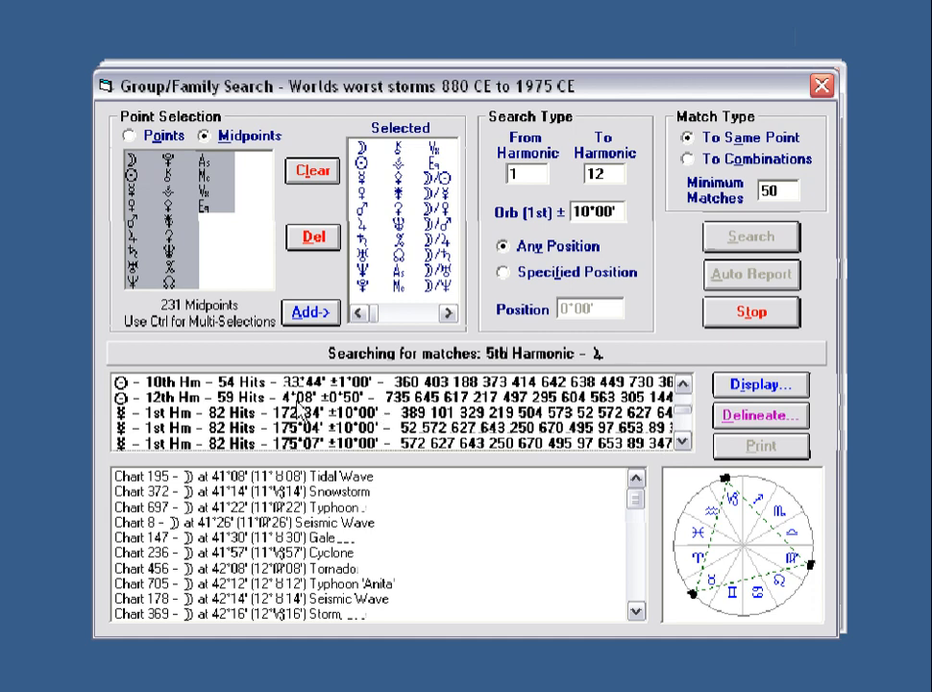
{"action": "left_click", "coordinate": [248, 397]}
{"action": "left_click", "coordinate": [248, 413]}
{"action": "left_click", "coordinate": [248, 428]}
{"action": "left_click", "coordinate": [243, 443]}
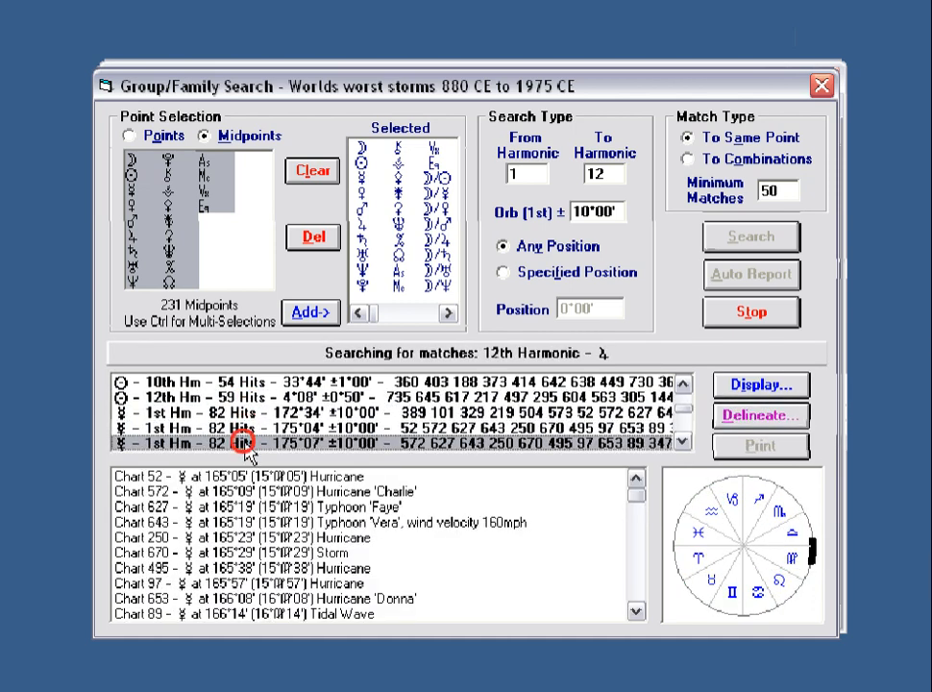
Scroll further and view charts for the 5th Hm 35°31', 4th Hm 64°20' and 2nd Hm 69°04' results.
{"action": "left_click", "coordinate": [683, 442]}
{"action": "left_click", "coordinate": [683, 442]}
{"action": "double_click", "coordinate": [683, 442]}
{"action": "left_click", "coordinate": [684, 442]}
{"action": "left_click", "coordinate": [683, 442]}
{"action": "left_click", "coordinate": [683, 442]}
{"action": "left_click", "coordinate": [684, 442]}
{"action": "left_click", "coordinate": [683, 442]}
{"action": "left_click", "coordinate": [683, 442]}
{"action": "left_click", "coordinate": [683, 442]}
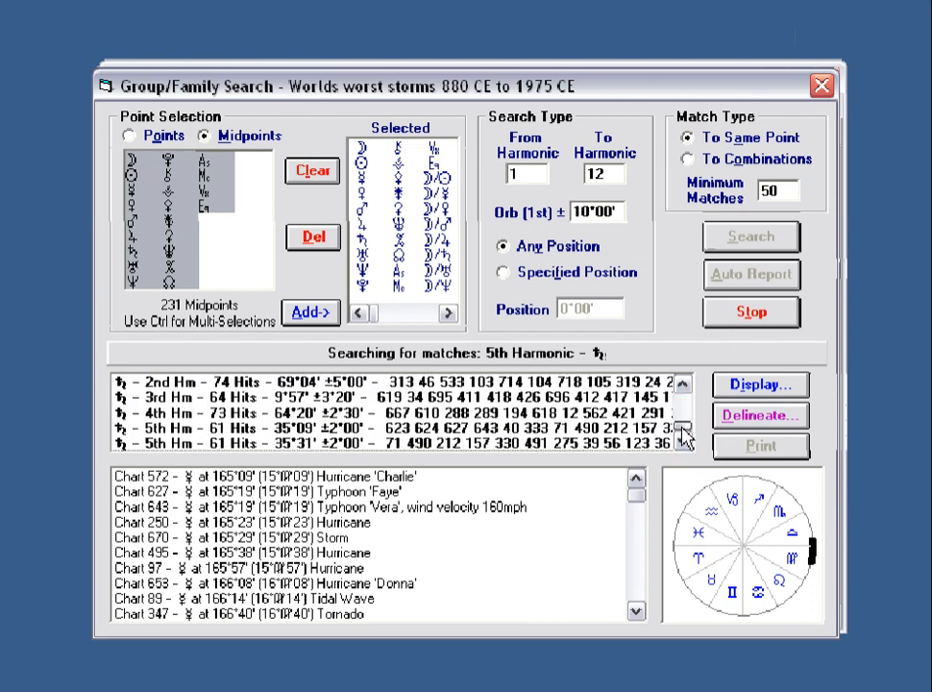
{"action": "left_click", "coordinate": [312, 442]}
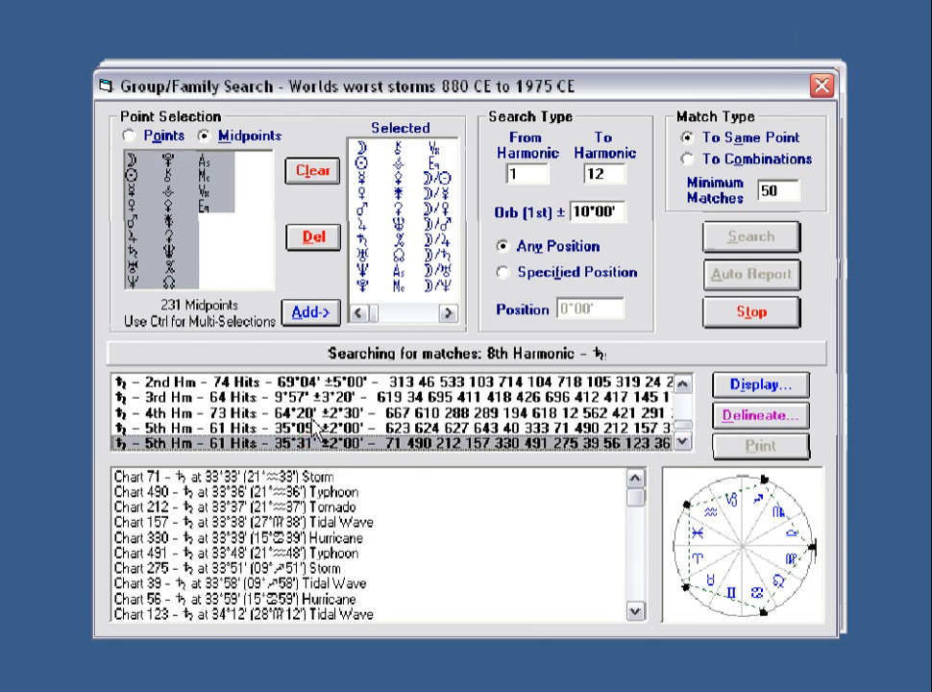
{"action": "left_click", "coordinate": [311, 413]}
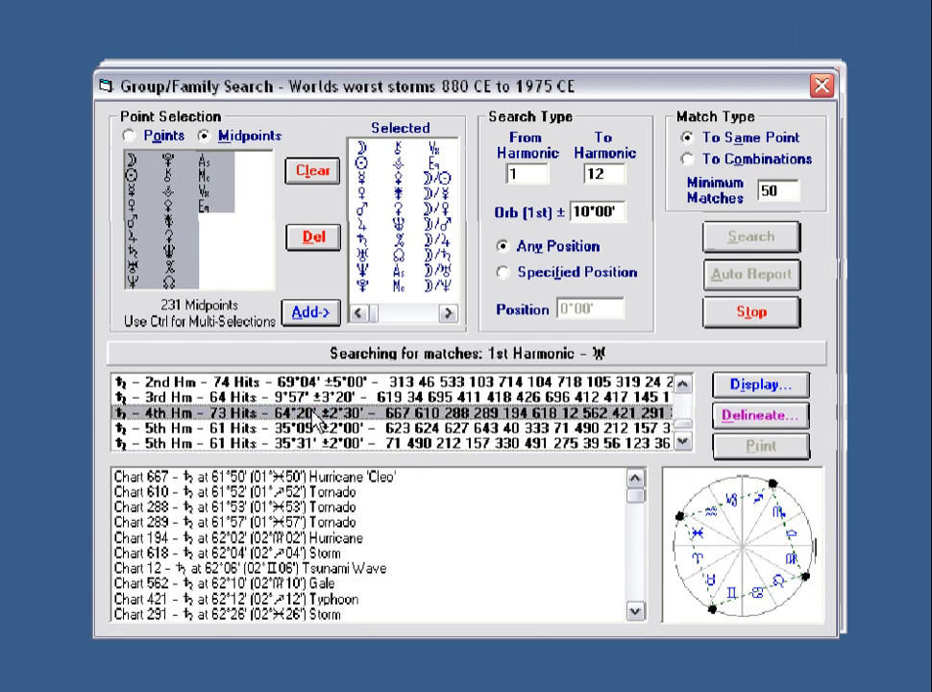
{"action": "left_click", "coordinate": [314, 382]}
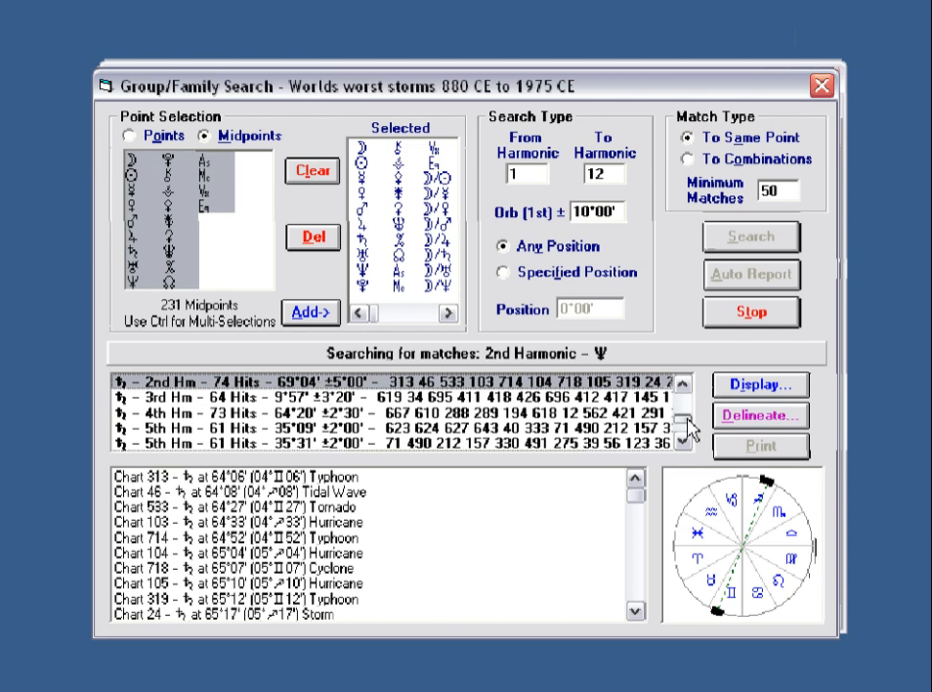
Scroll through the results list as the search moves on to Venus.
{"action": "left_click_drag", "start_coordinate": [683, 420], "coordinate": [682, 408]}
{"action": "left_click", "coordinate": [682, 385]}
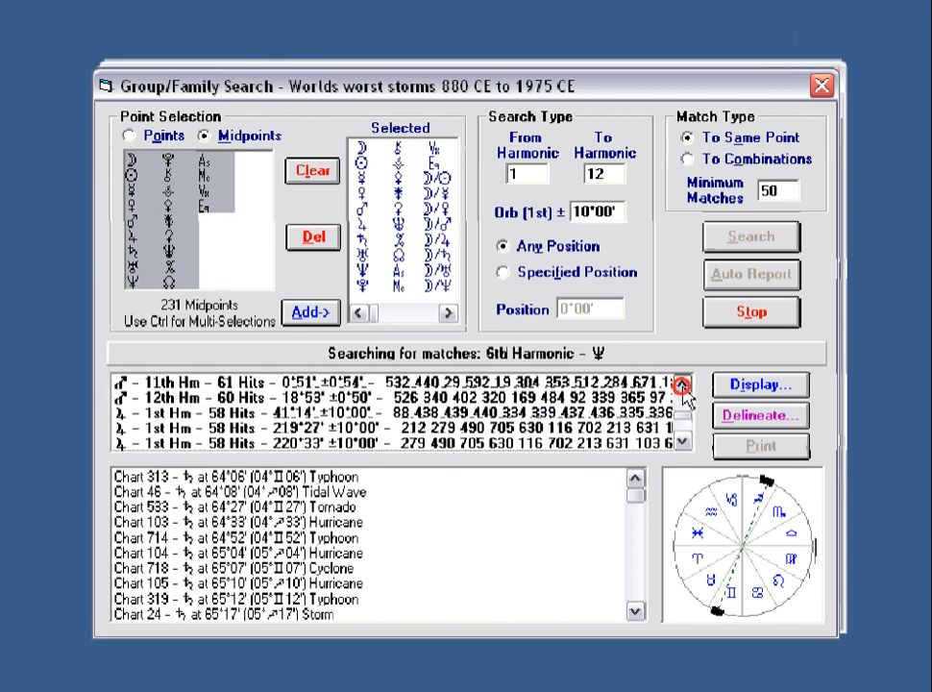
{"action": "left_click", "coordinate": [683, 385]}
{"action": "left_click", "coordinate": [683, 385]}
{"action": "left_click", "coordinate": [682, 384]}
{"action": "left_click", "coordinate": [682, 384]}
{"action": "left_click", "coordinate": [682, 384]}
{"action": "left_click", "coordinate": [682, 384]}
{"action": "left_click", "coordinate": [683, 385]}
{"action": "left_click", "coordinate": [682, 384]}
{"action": "left_click", "coordinate": [683, 384]}
{"action": "left_click", "coordinate": [682, 385]}
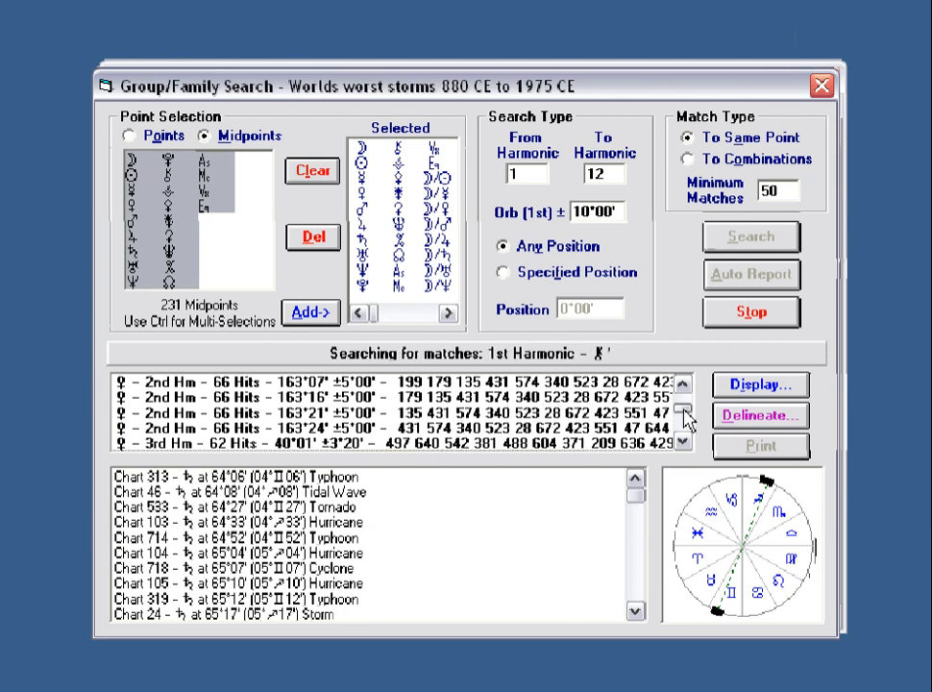
View charts for the 163°21', 12th Hm 23°06', 23°03' and 11th Hm 31°41' results.
{"action": "left_click", "coordinate": [632, 420]}
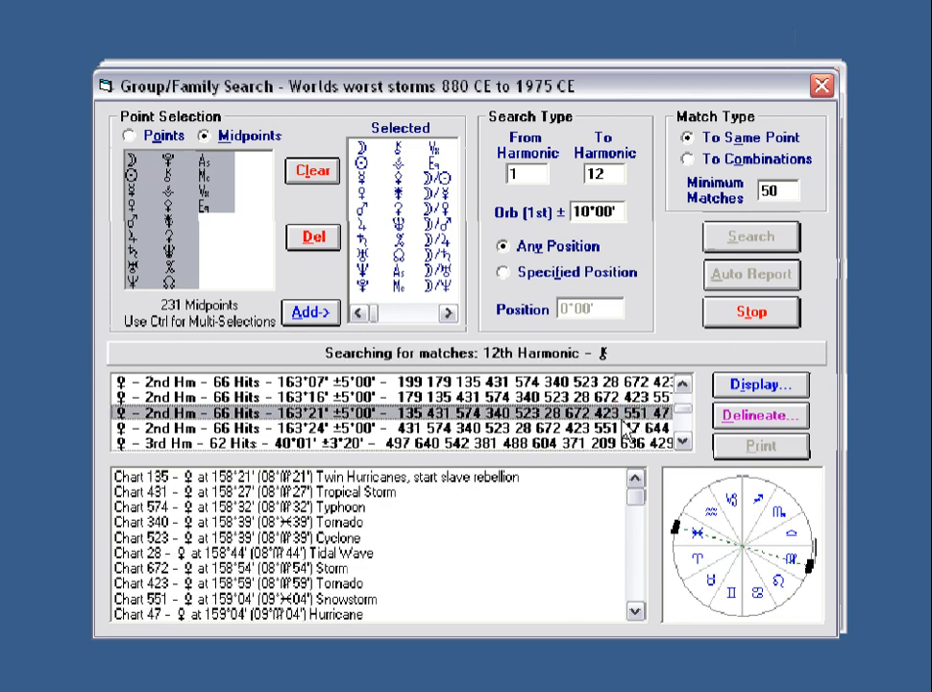
{"action": "left_click_drag", "start_coordinate": [687, 414], "coordinate": [684, 429]}
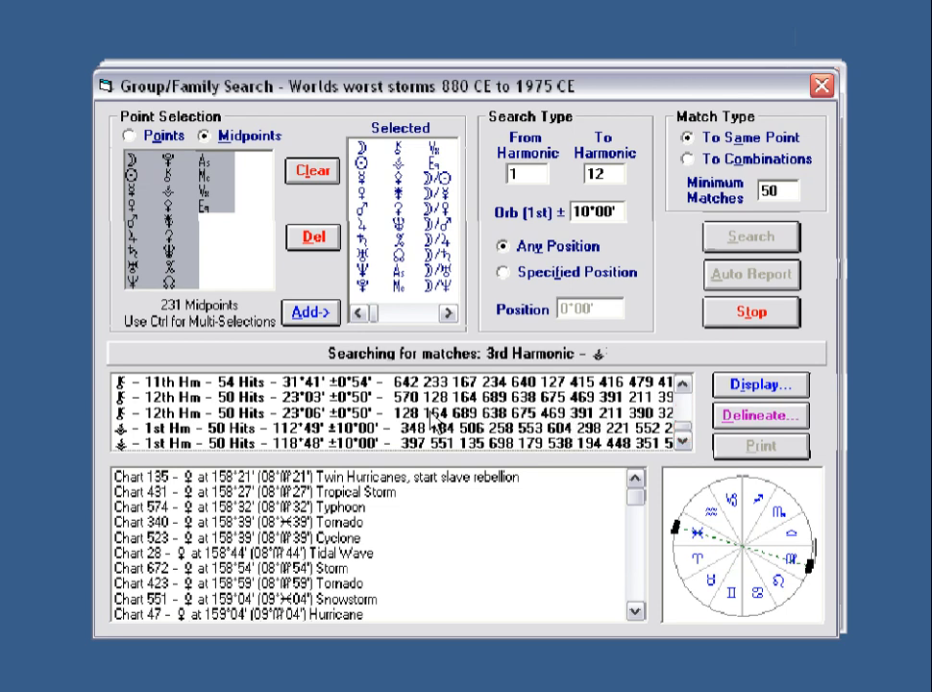
{"action": "left_click", "coordinate": [394, 413]}
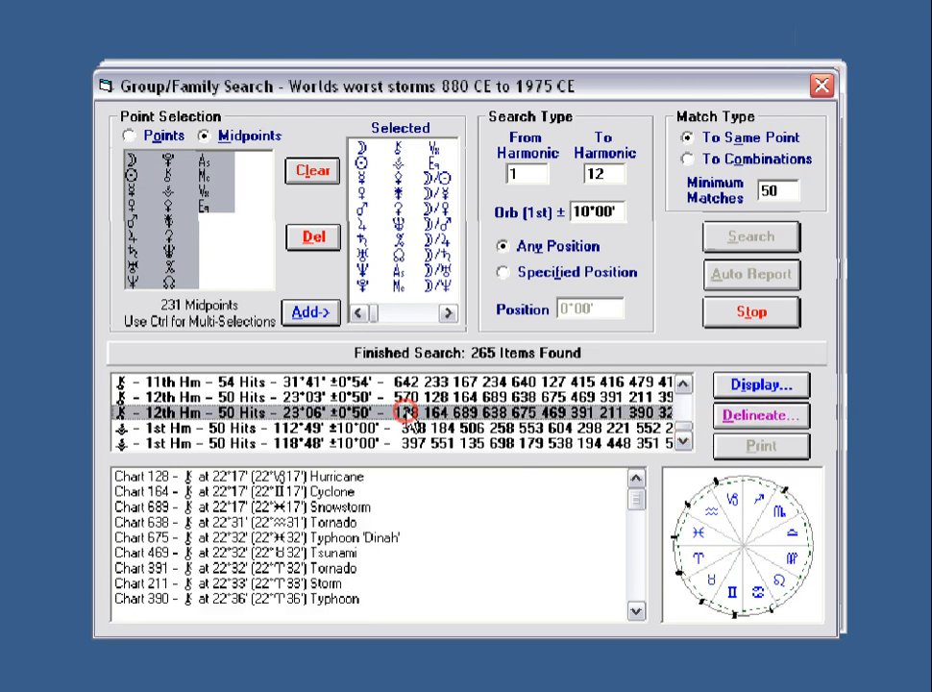
{"action": "left_click", "coordinate": [526, 396]}
{"action": "left_click", "coordinate": [530, 382]}
View the 10th Hm 20°57', 11th Hm 14°15', 12th Hm 1°58', 0°32' results, then stop at 326 items.
{"action": "left_click", "coordinate": [682, 383]}
{"action": "left_click", "coordinate": [682, 383]}
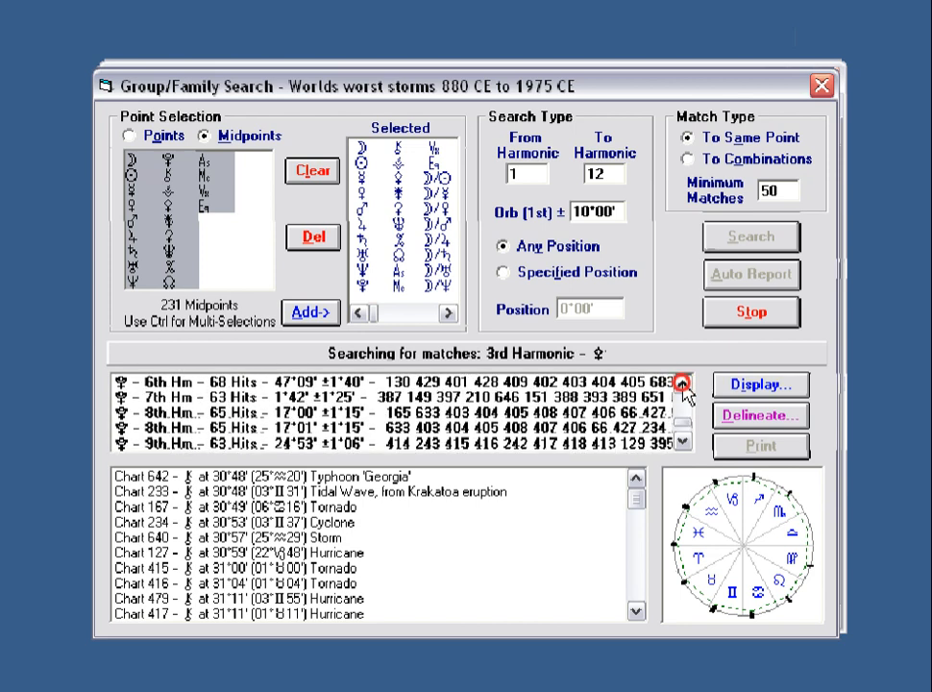
{"action": "left_click", "coordinate": [682, 385]}
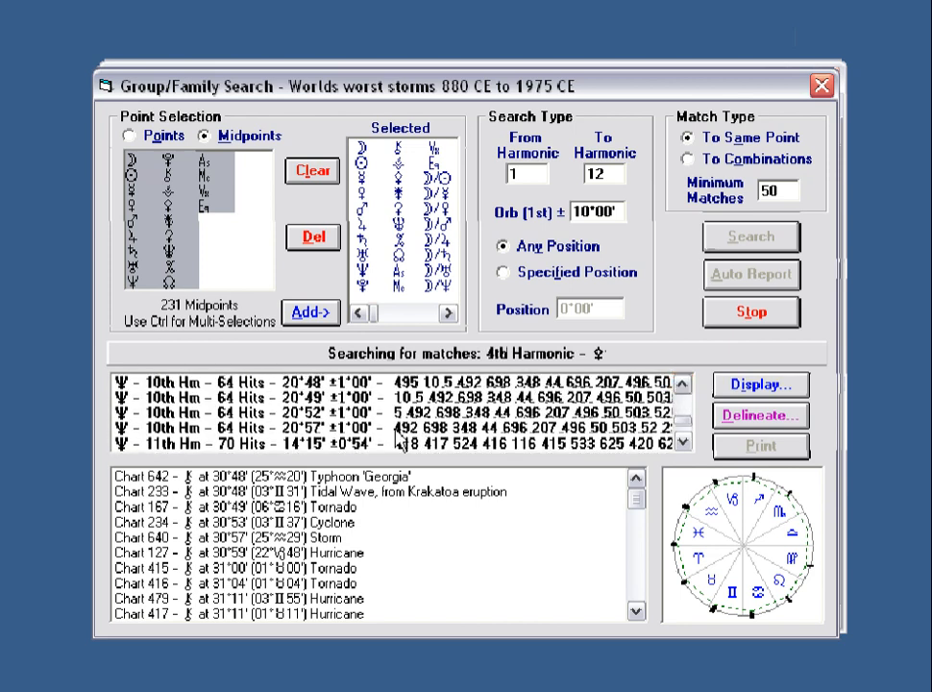
{"action": "left_click", "coordinate": [390, 428]}
{"action": "left_click", "coordinate": [373, 442]}
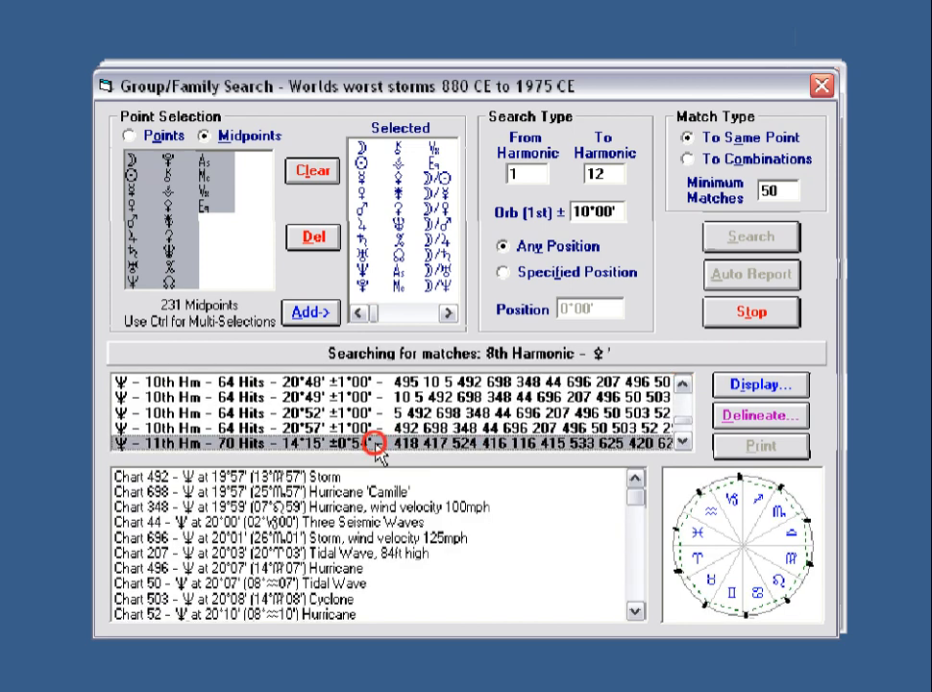
{"action": "left_click", "coordinate": [682, 442]}
{"action": "left_click", "coordinate": [682, 442]}
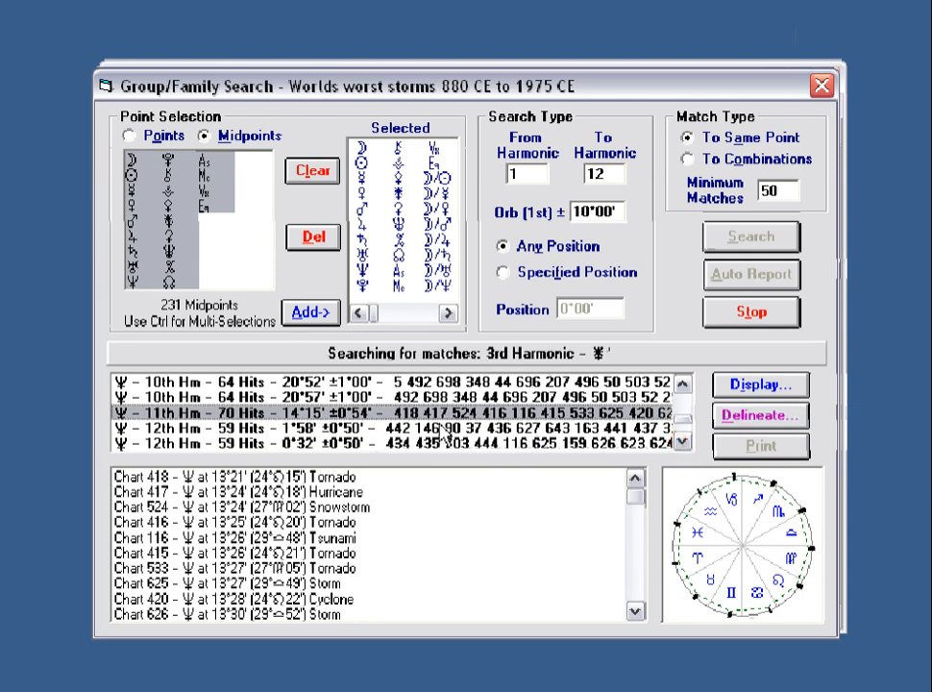
{"action": "left_click", "coordinate": [448, 428]}
{"action": "left_click", "coordinate": [466, 442]}
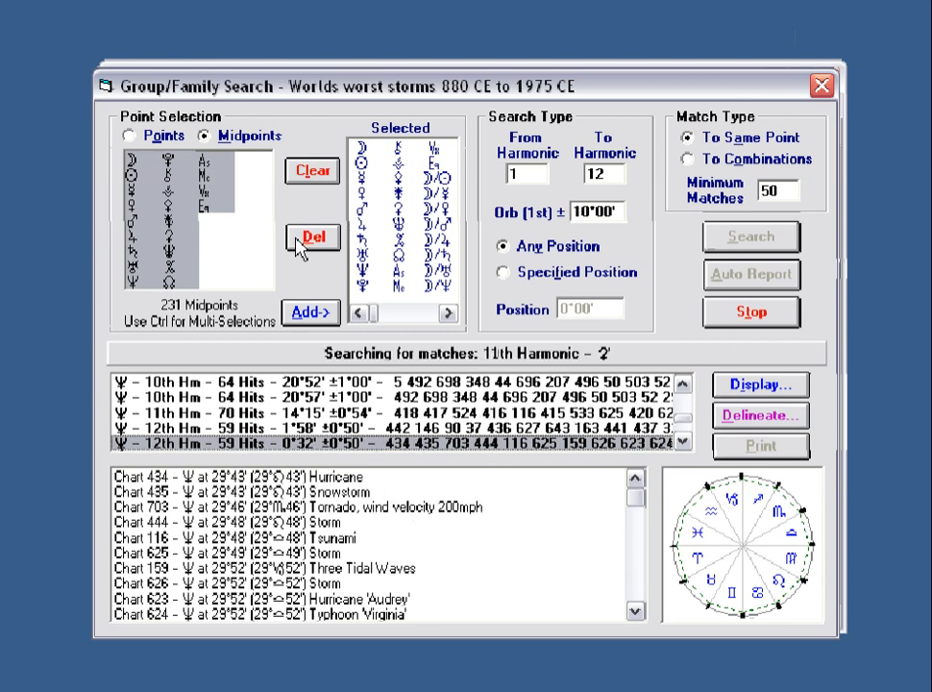
{"action": "left_click", "coordinate": [743, 311]}
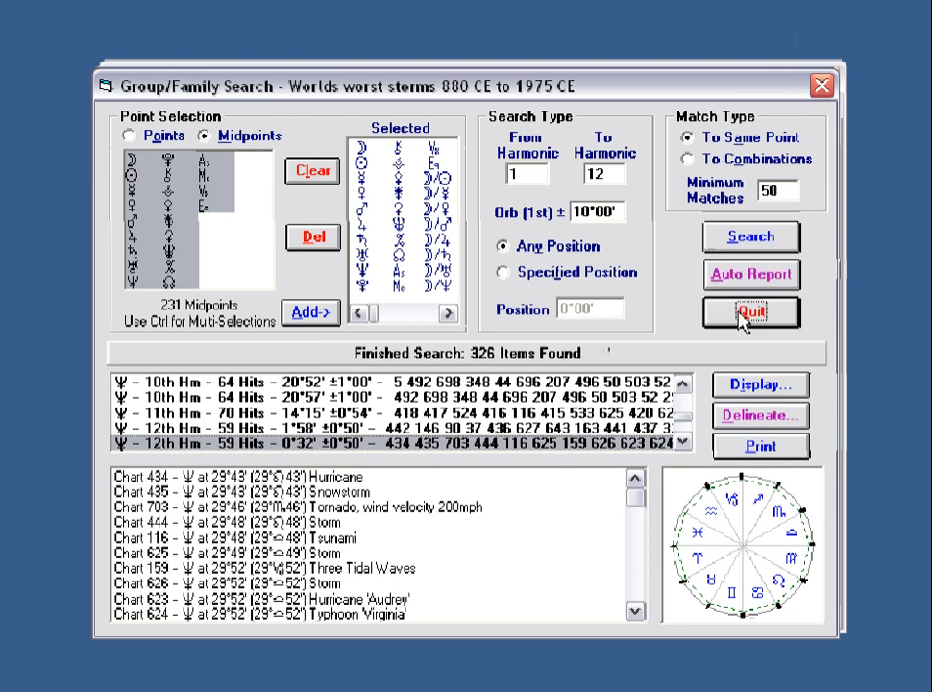
Clear the results and choose only the Moon as a single point, with minimum matches 3.
{"action": "left_click", "coordinate": [309, 171]}
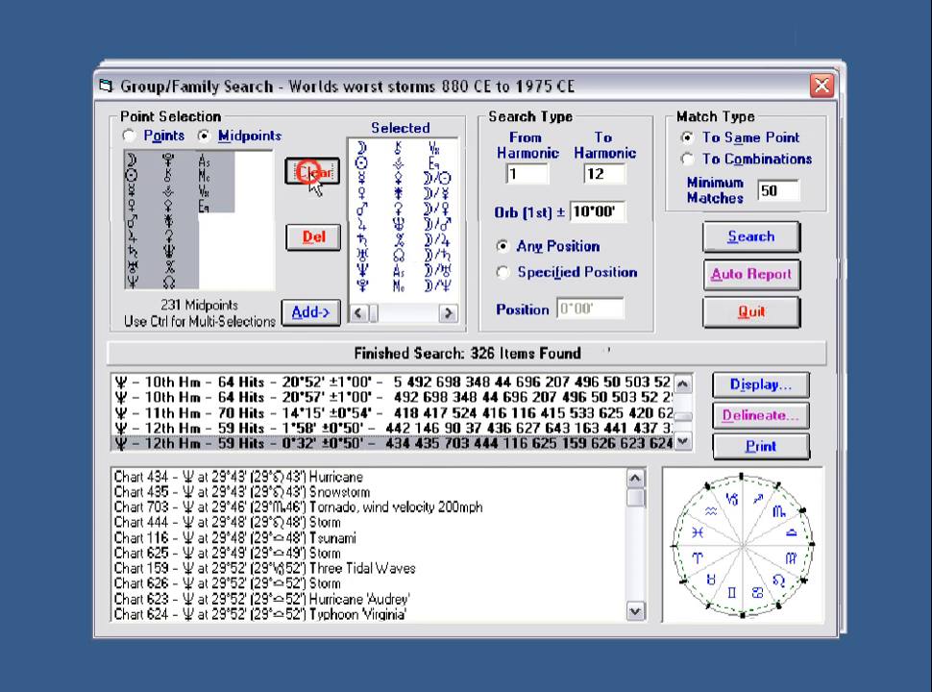
{"action": "left_click", "coordinate": [132, 159]}
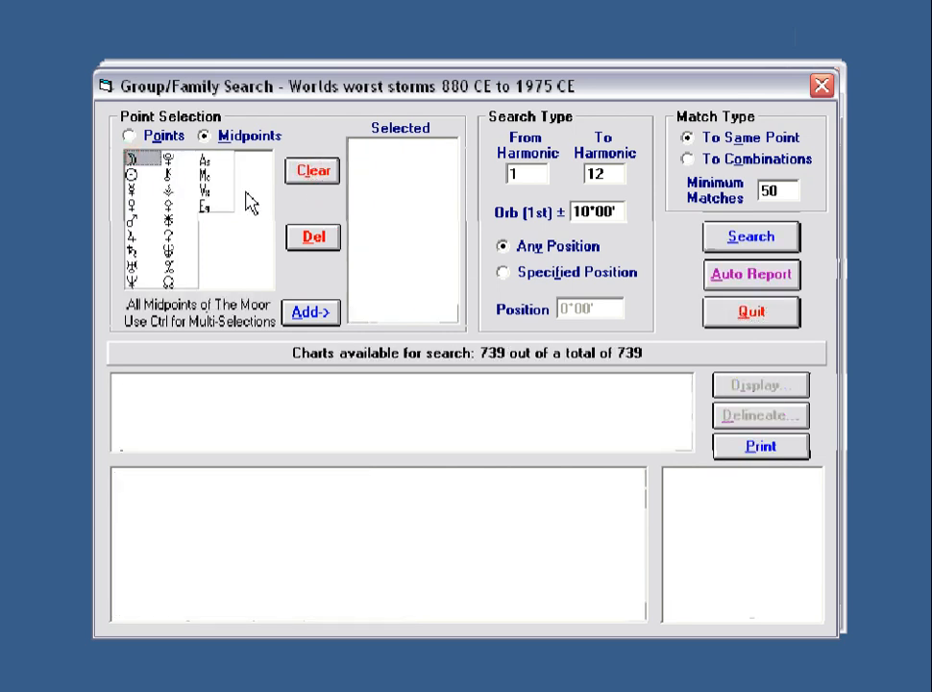
{"action": "left_click", "coordinate": [309, 312]}
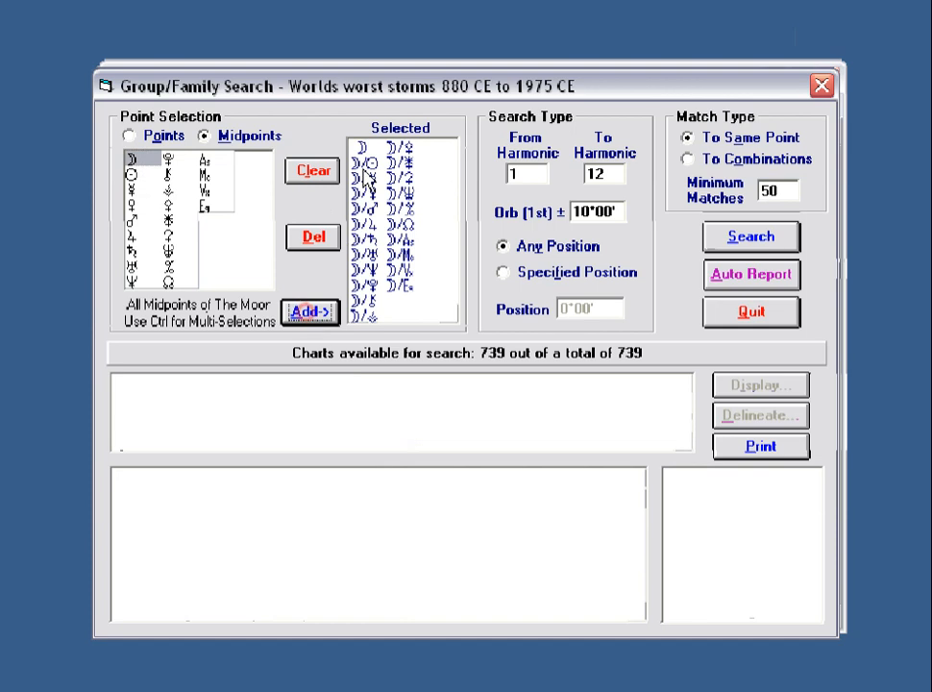
{"action": "left_click", "coordinate": [128, 136]}
{"action": "left_click", "coordinate": [312, 176]}
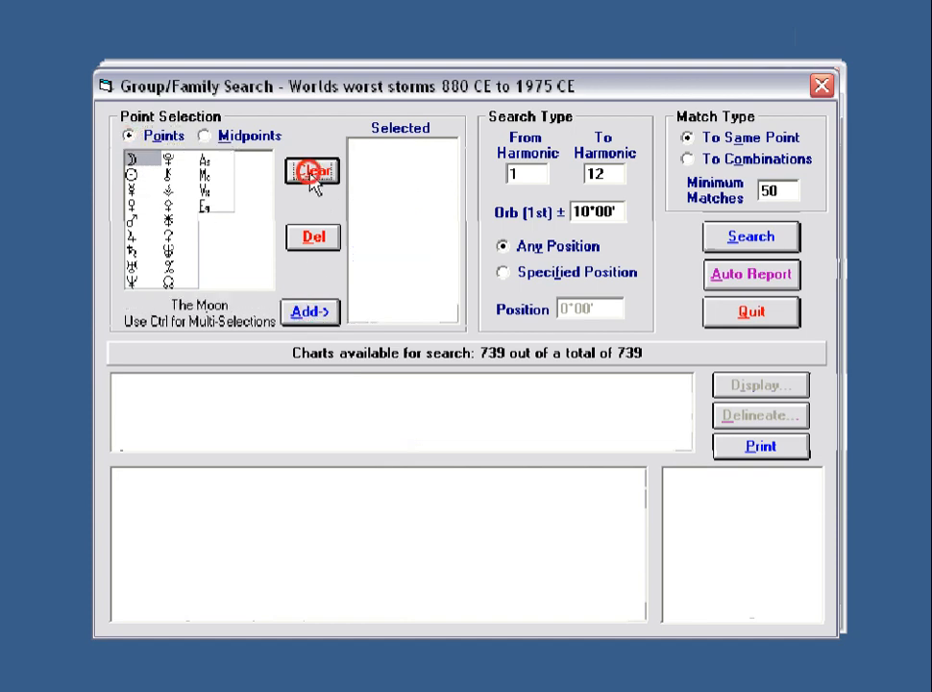
{"action": "left_click", "coordinate": [312, 312]}
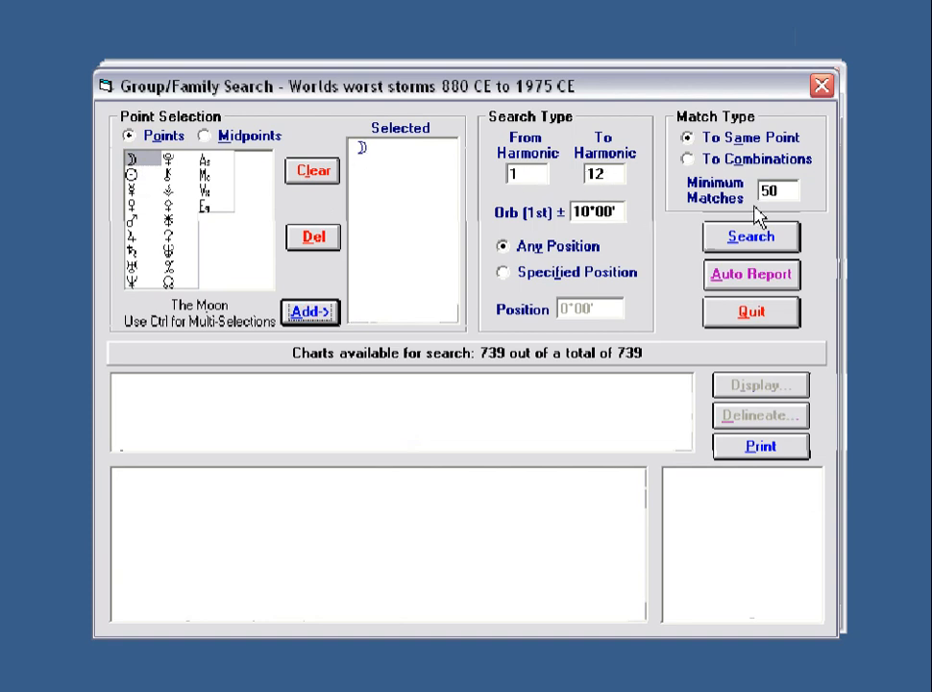
{"action": "left_click", "coordinate": [782, 190]}
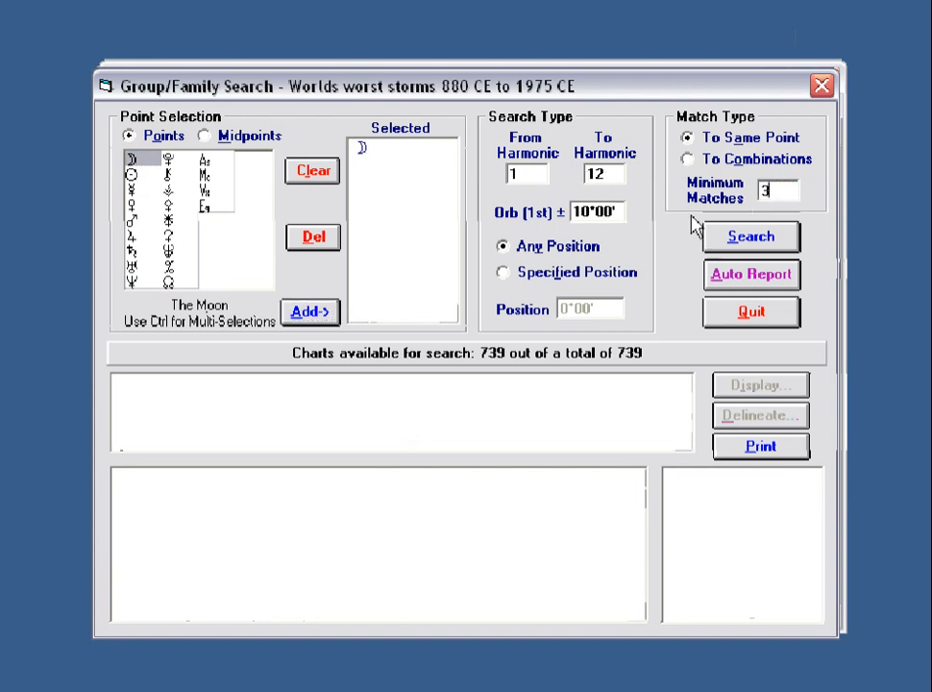
{"action": "left_click", "coordinate": [411, 244]}
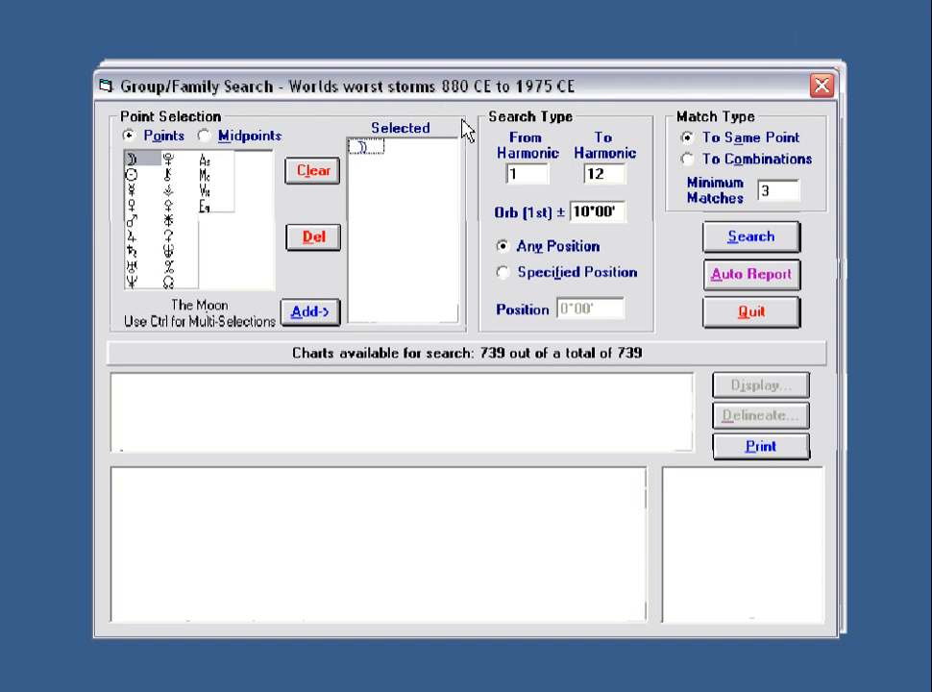
Run the Moon-only search and stop it once it reports 9 items found.
{"action": "left_click", "coordinate": [739, 242]}
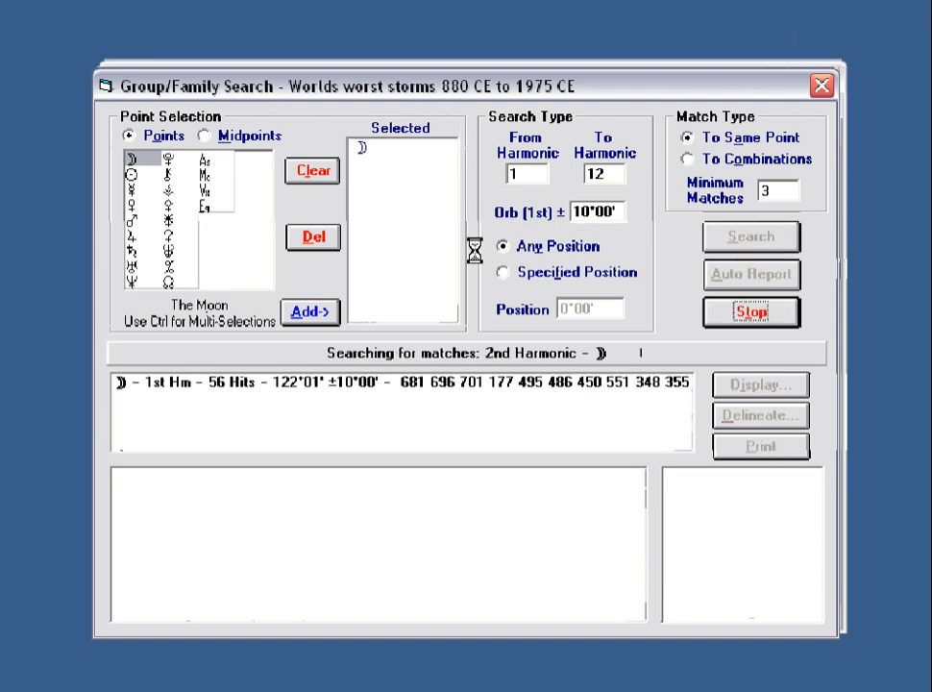
{"action": "left_click", "coordinate": [395, 381]}
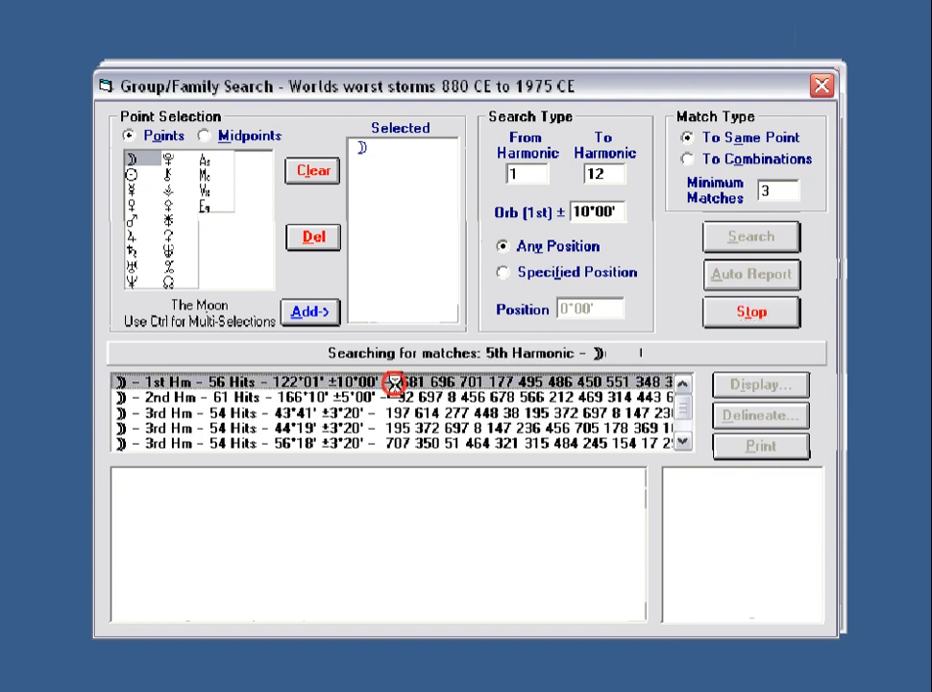
{"action": "left_click", "coordinate": [761, 322]}
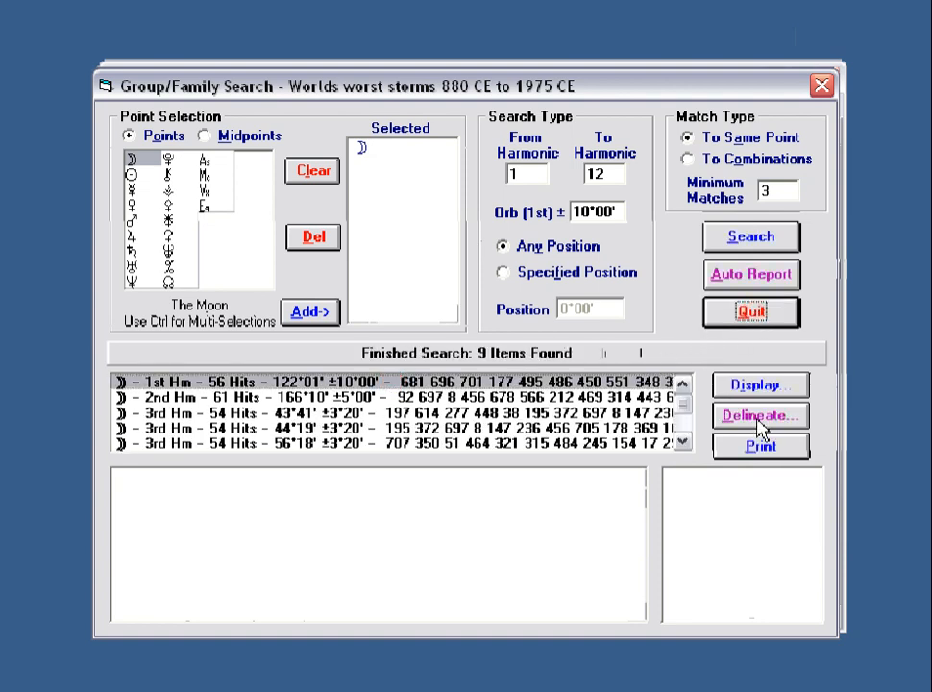